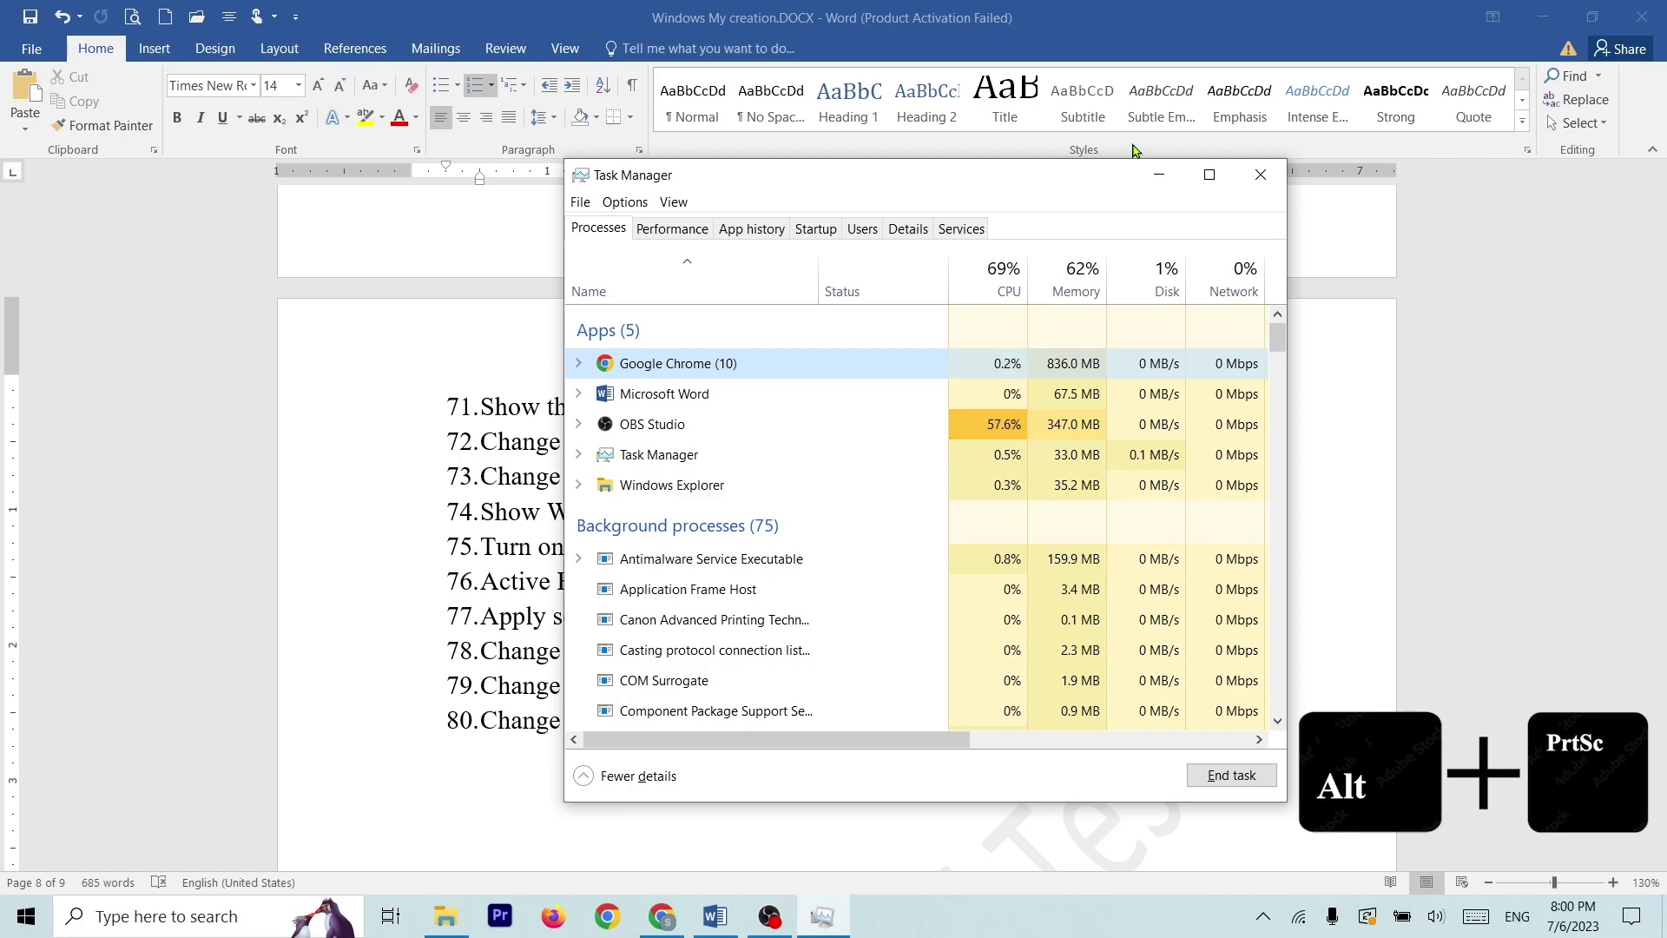
Close Task Manager, minimize the question list, and open Windows.docx from the PSC folder on the desktop
{"action": "left_click", "coordinate": [1260, 176]}
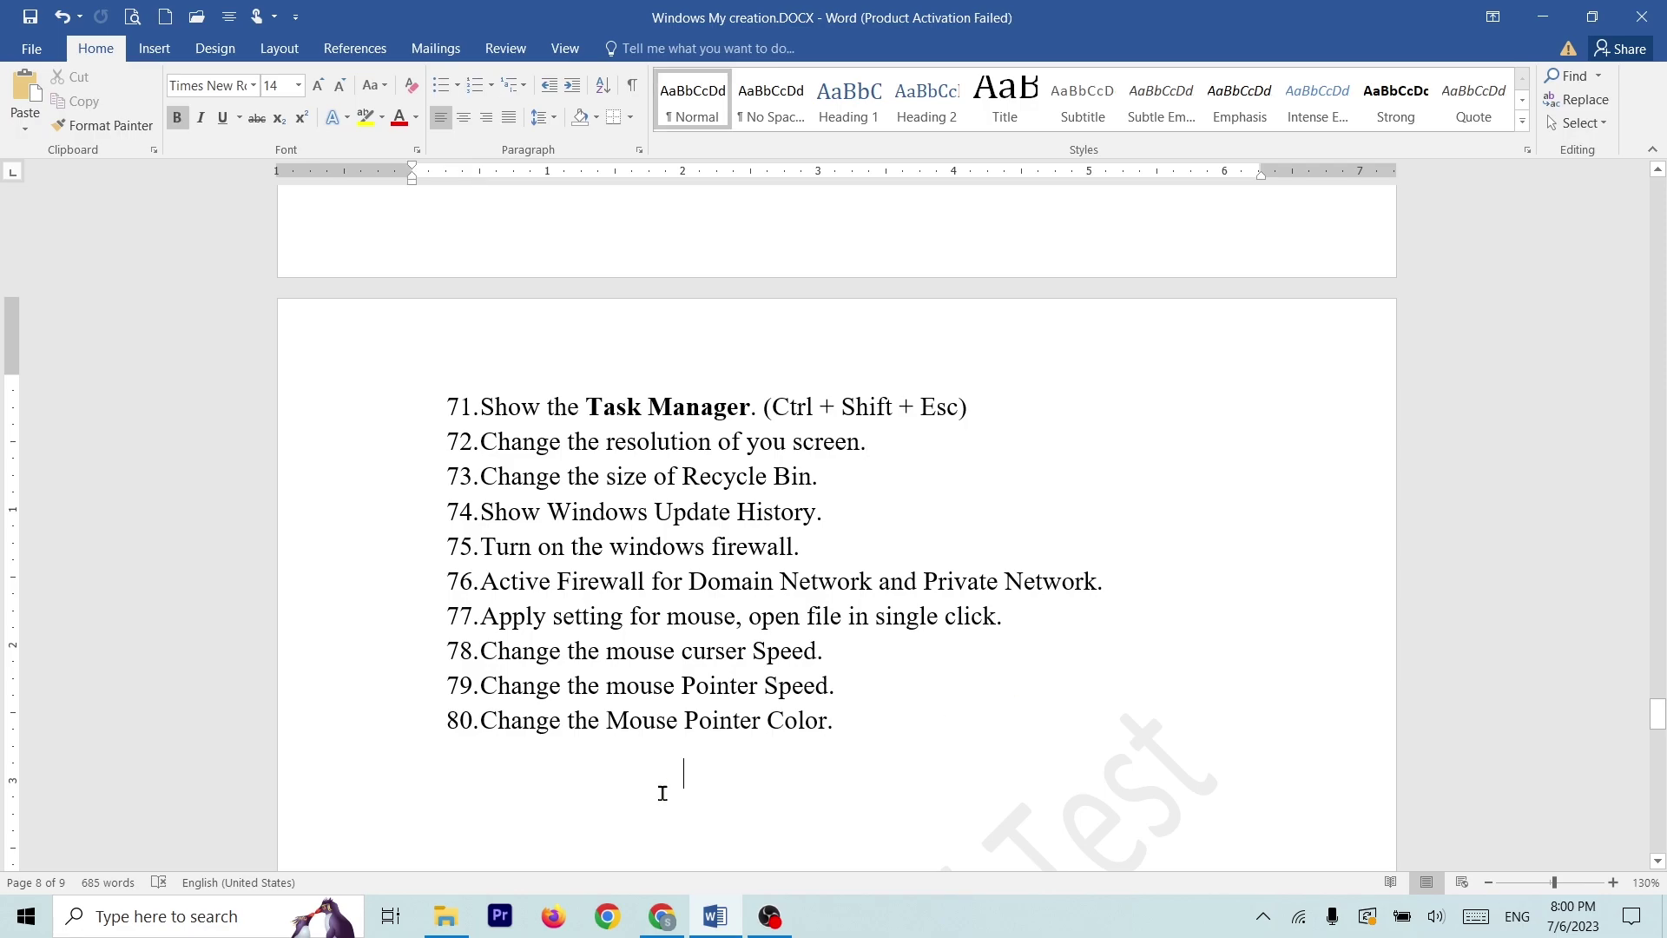
{"action": "left_click", "coordinate": [1539, 26]}
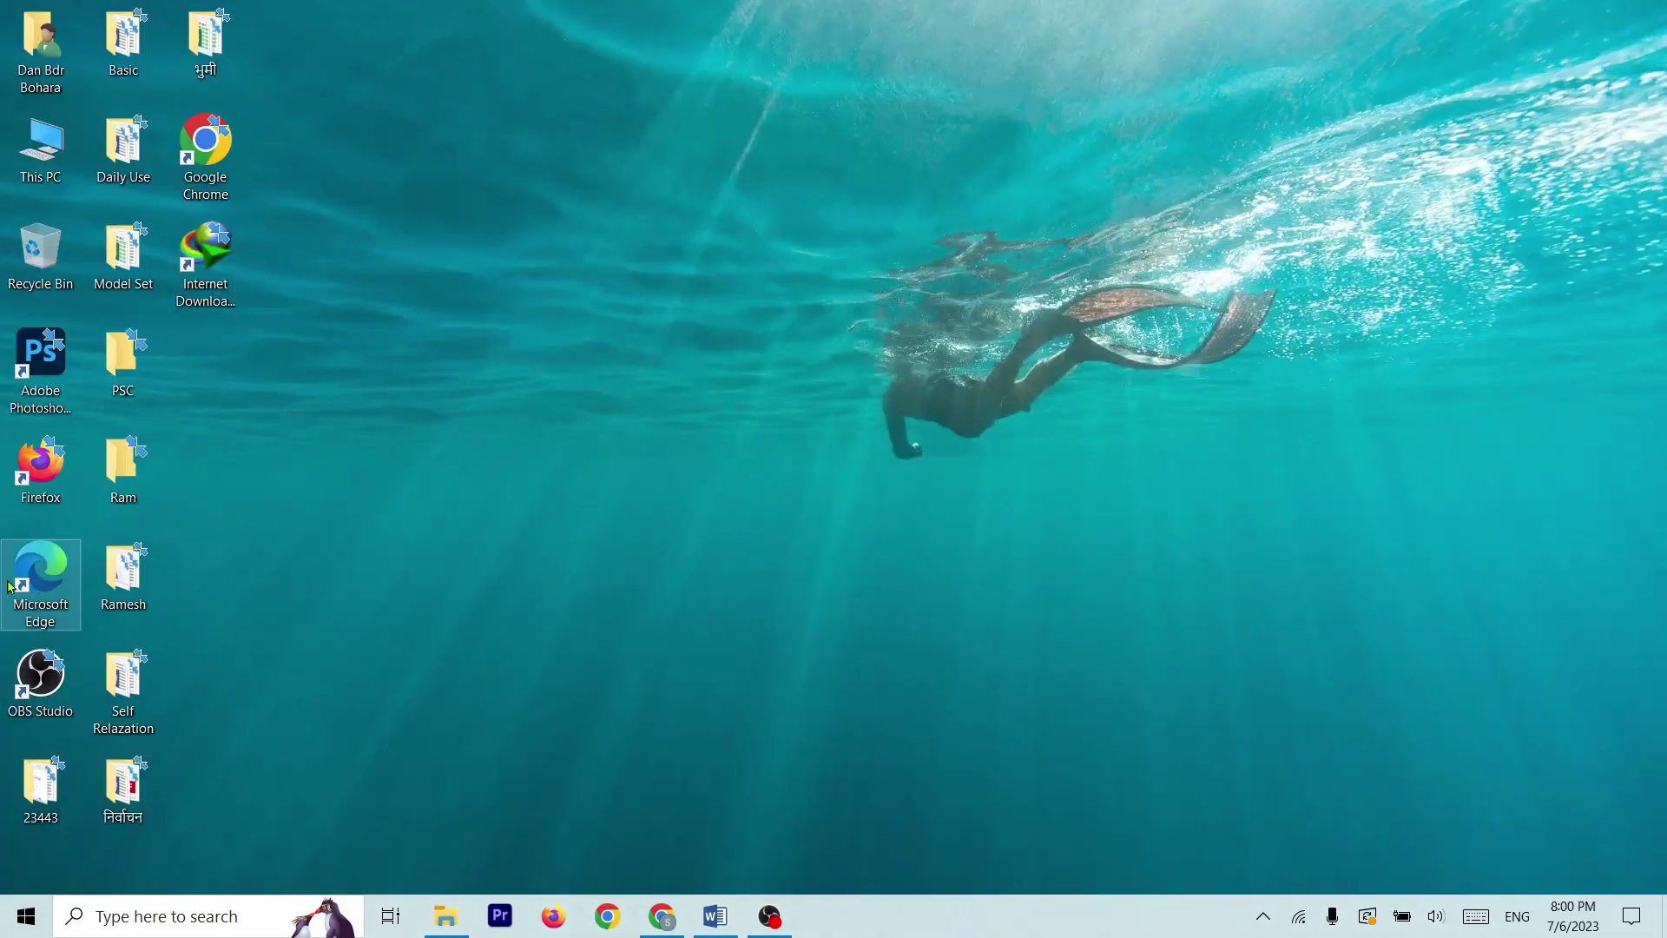
{"action": "double_click", "coordinate": [113, 375]}
{"action": "left_click", "coordinate": [367, 200]}
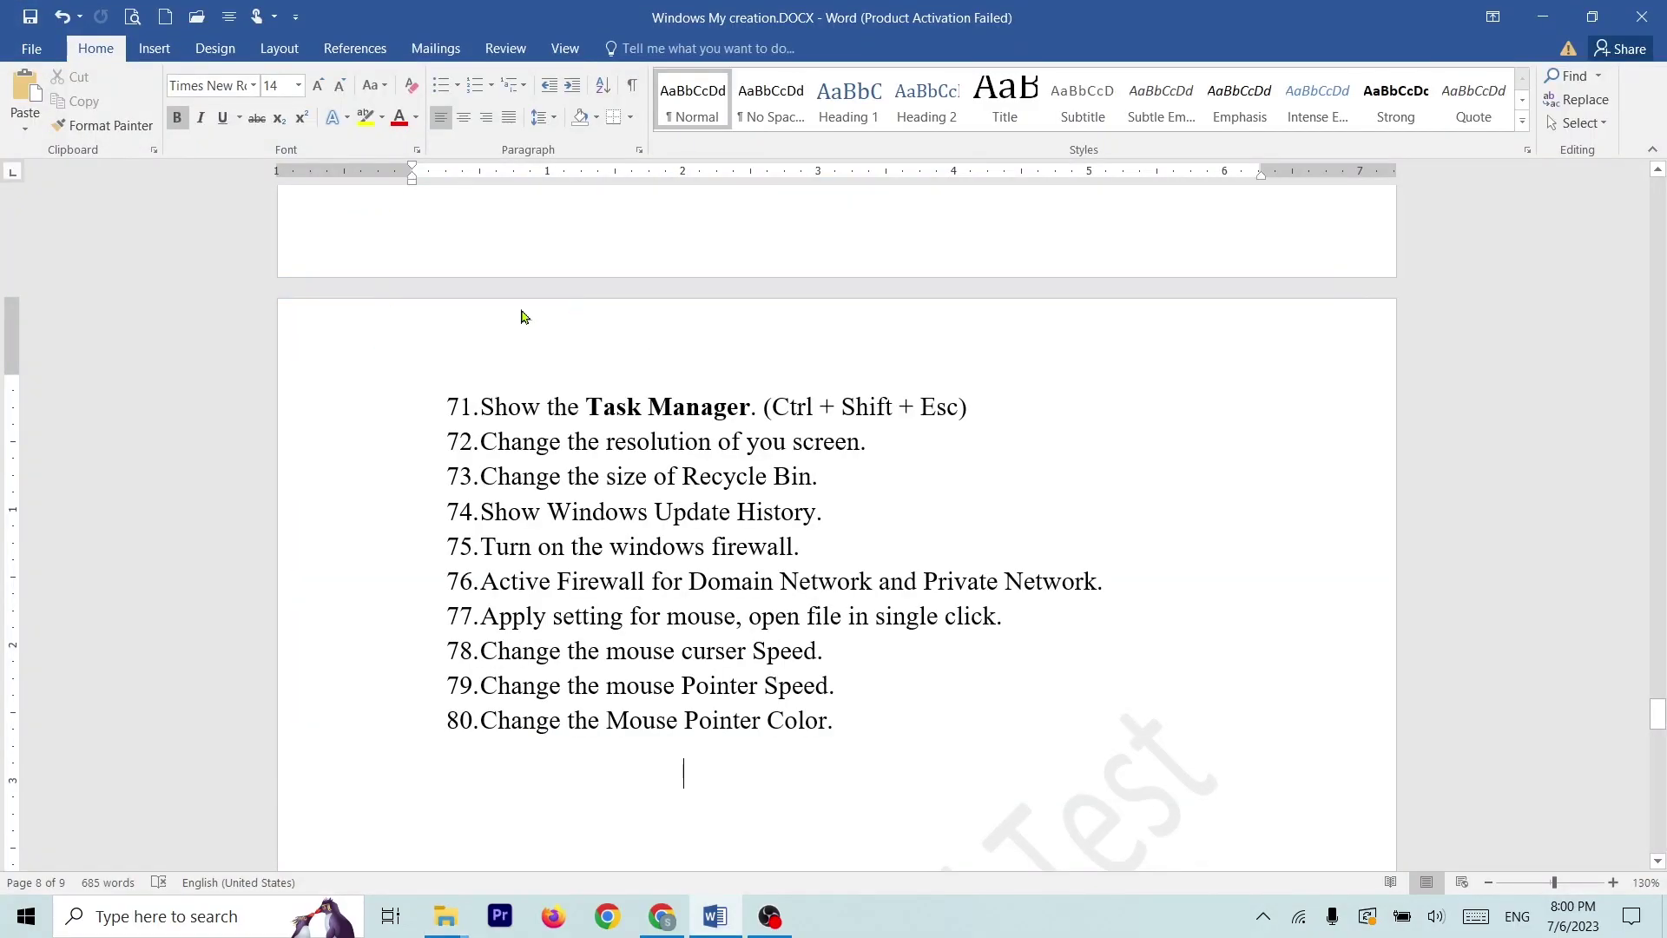
{"action": "left_click", "coordinate": [762, 461]}
{"action": "left_click", "coordinate": [647, 351]}
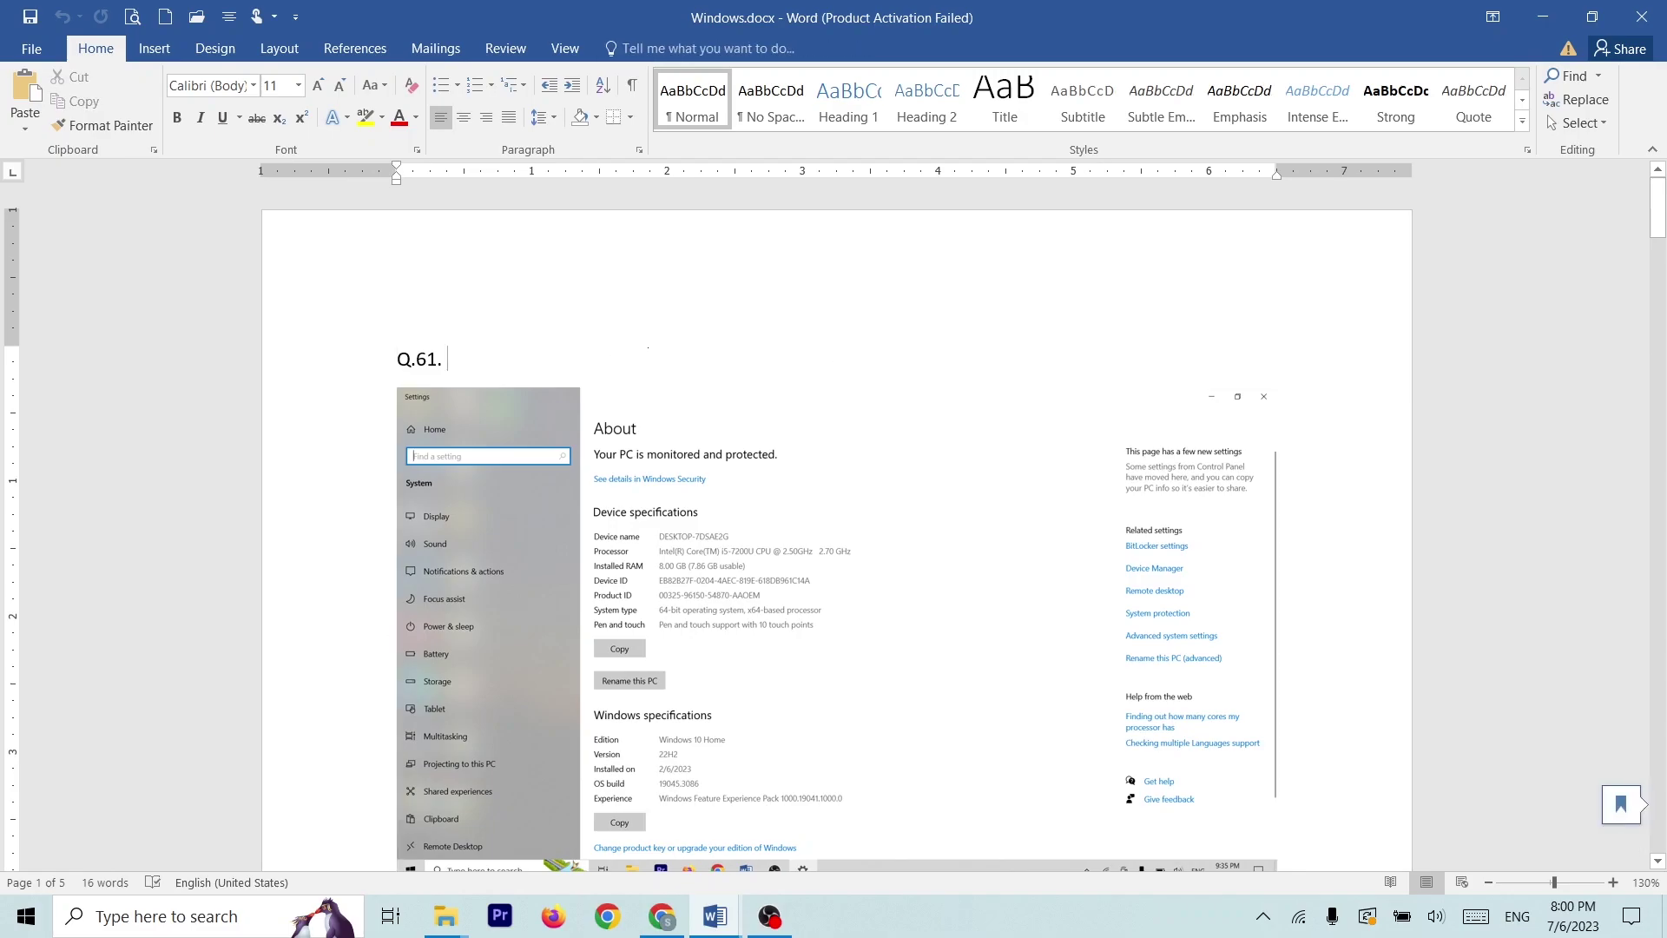
Replace the entire content of Windows.docx with the heading "Q. 71." and paste the captured Task Manager screenshot beneath it
{"action": "key", "text": "ctrl+a"}
{"action": "key", "text": "Delete"}
{"action": "type", "text": "Q."}
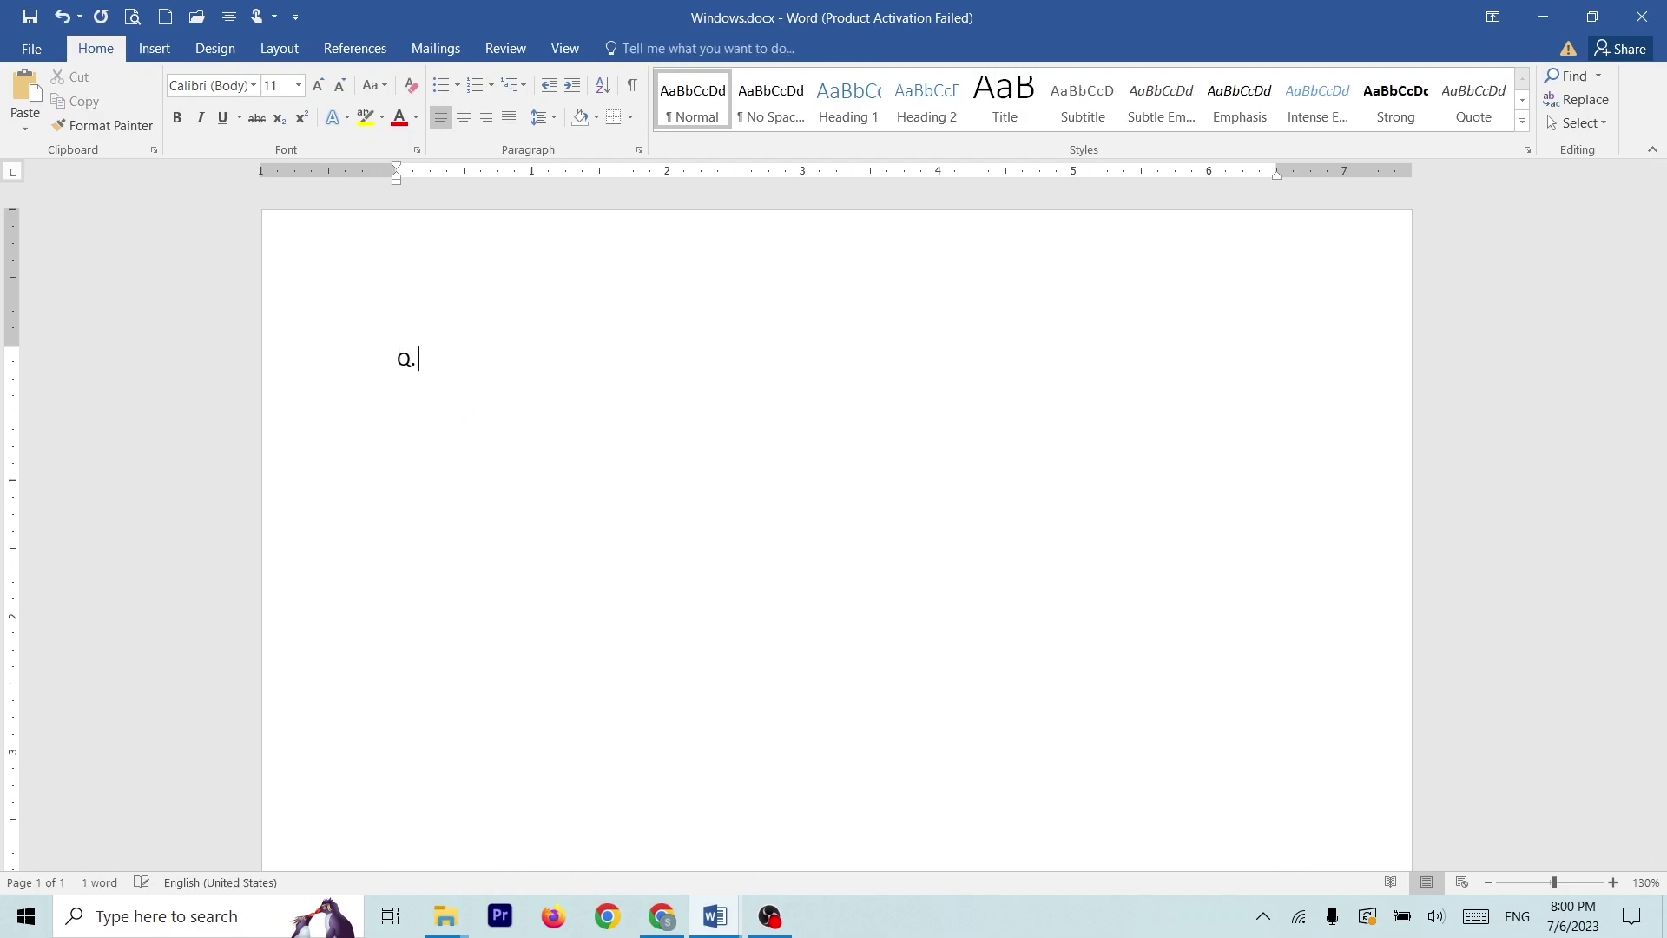
{"action": "type", "text": " 71."}
{"action": "key", "text": "Return"}
{"action": "key", "text": "ctrl+v"}
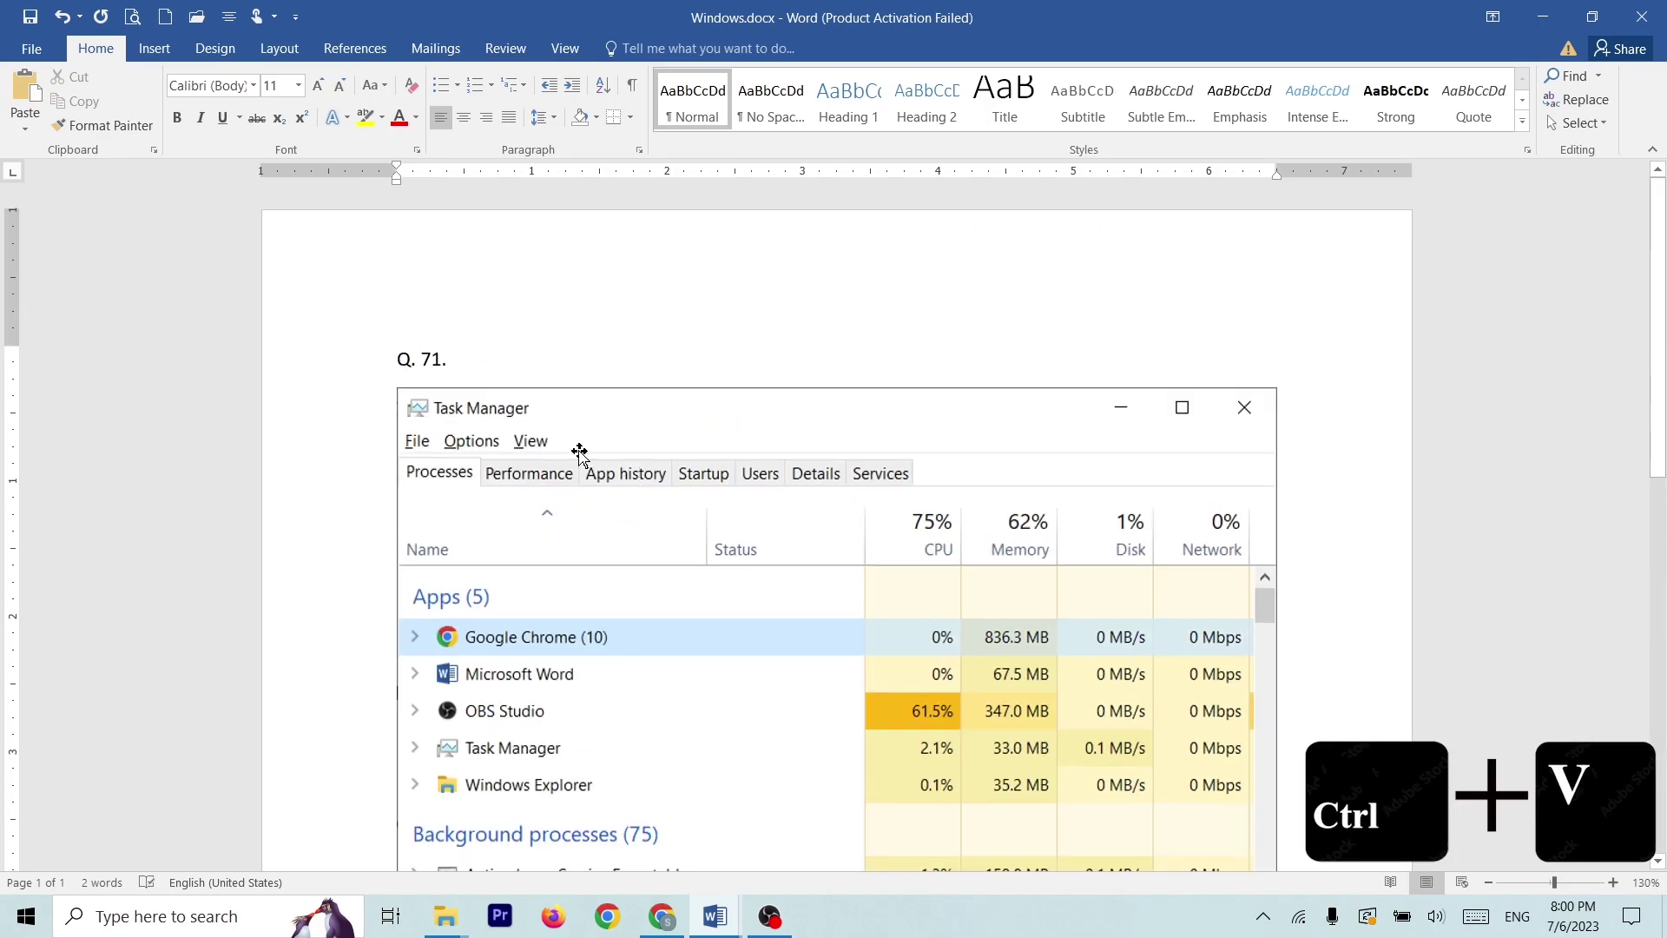
Add the heading "Q. 72." on a new line beneath the Task Manager screenshot
{"action": "scroll", "coordinate": [927, 622], "scroll_direction": "down", "scroll_amount": 7}
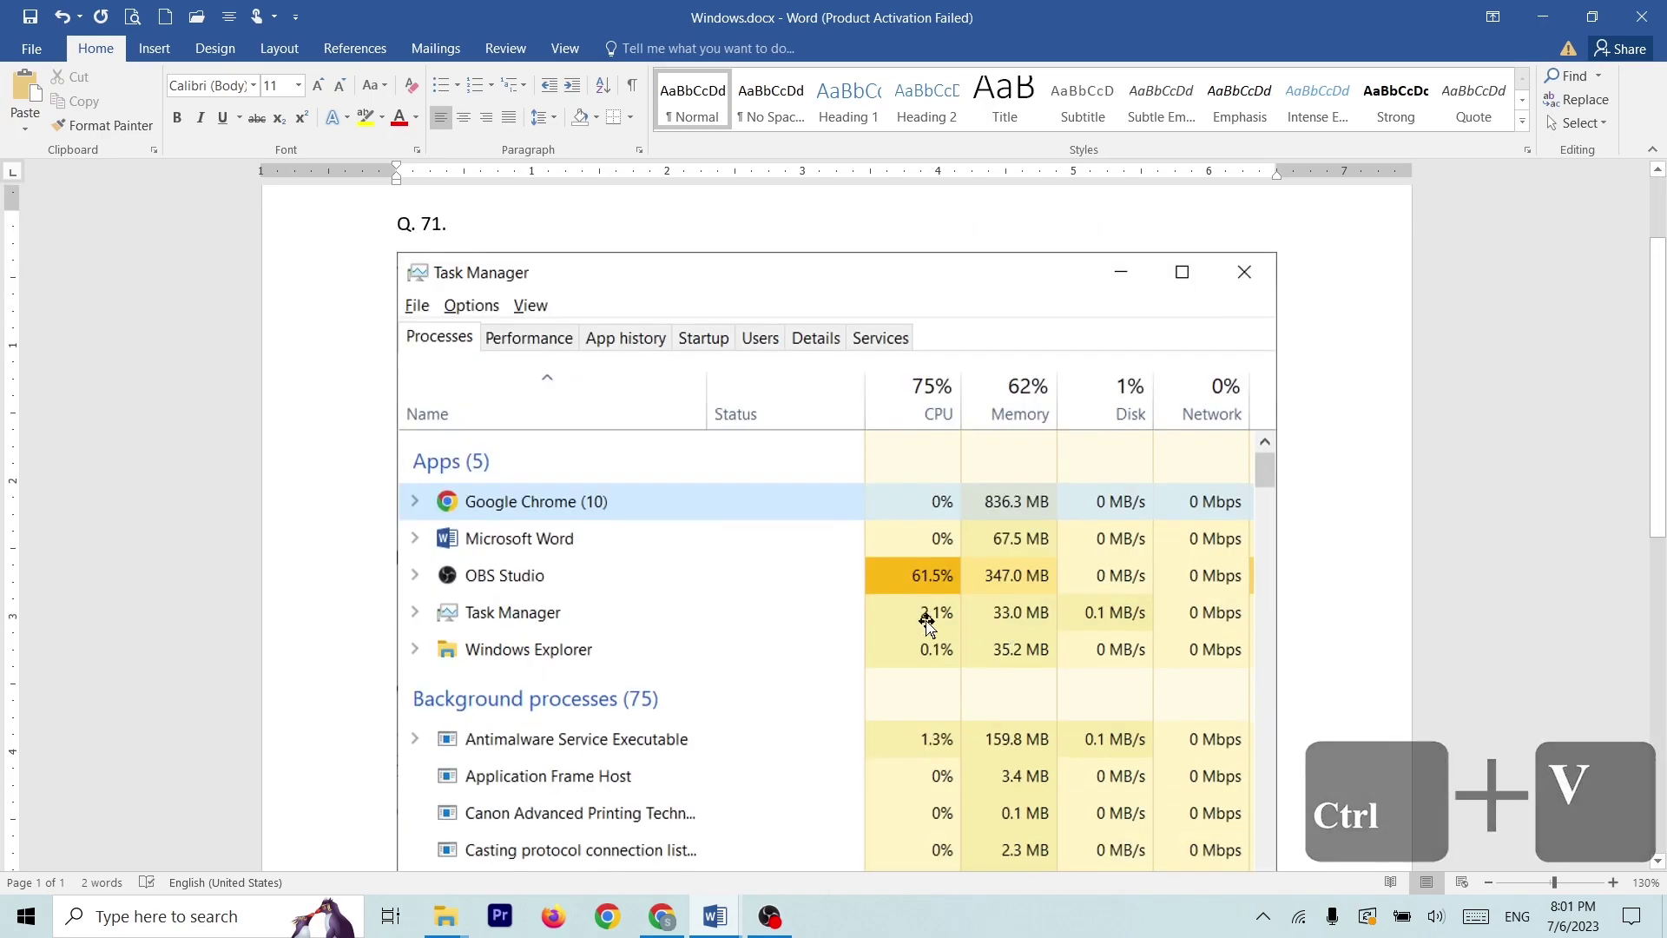
{"action": "scroll", "coordinate": [903, 610], "scroll_direction": "down", "scroll_amount": 1}
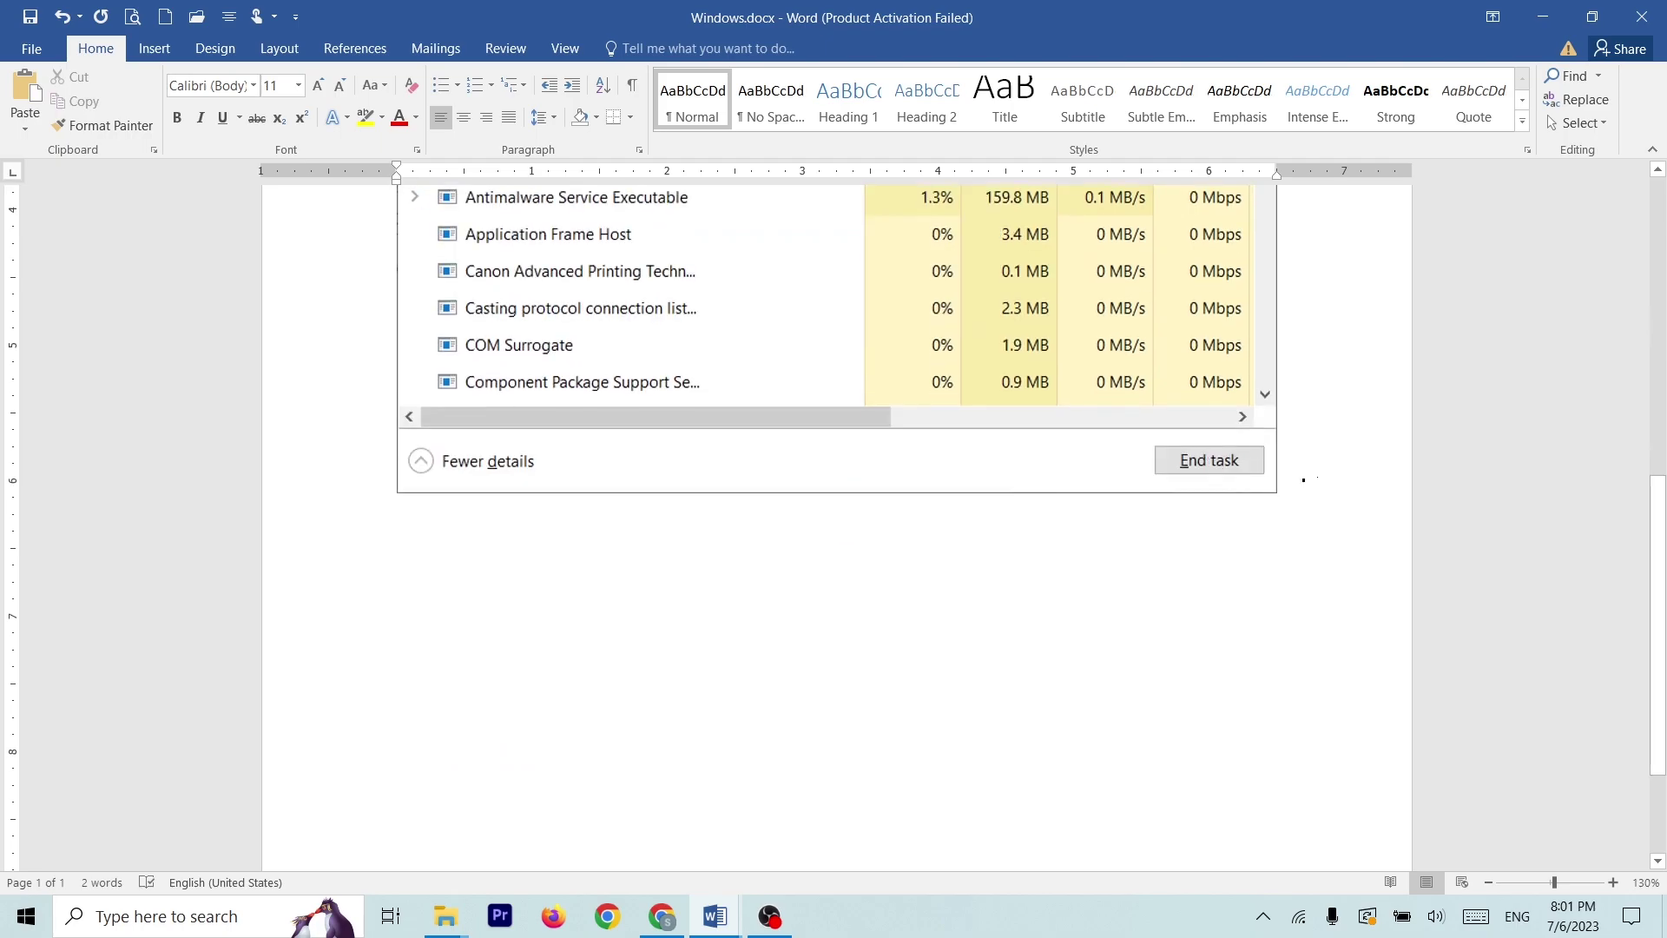
{"action": "key", "text": "Return"}
{"action": "type", "text": "Q. 72."}
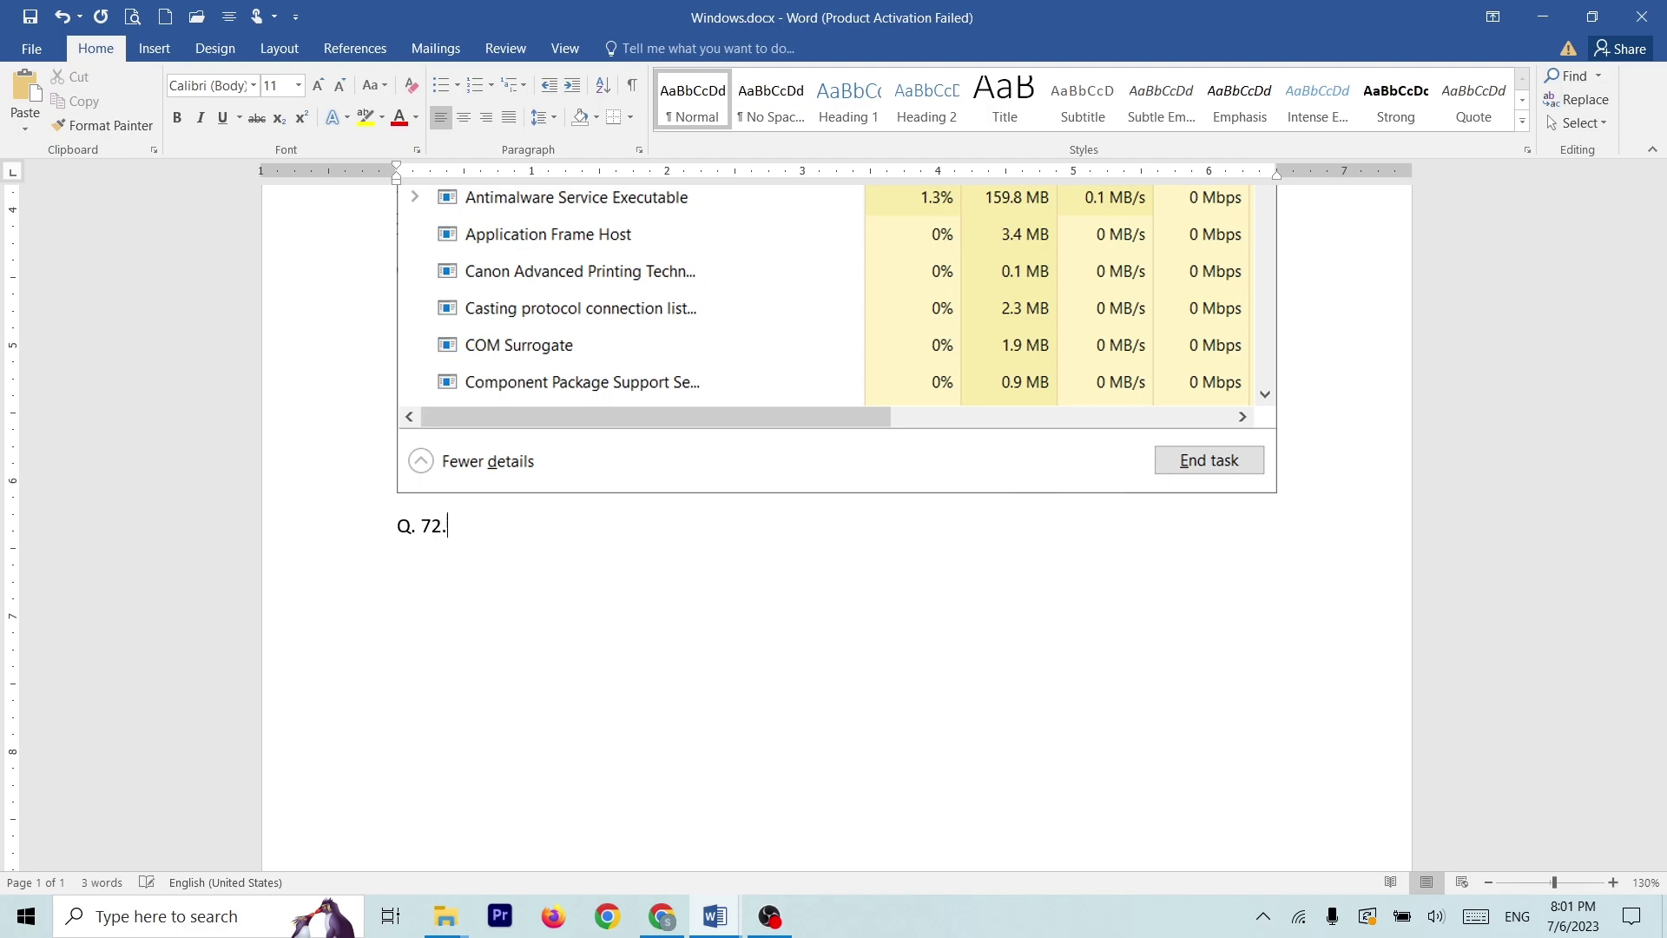
Minimize both Word documents, close the PSC folder window, and open the desktop's Display settings
{"action": "left_click", "coordinate": [1543, 18]}
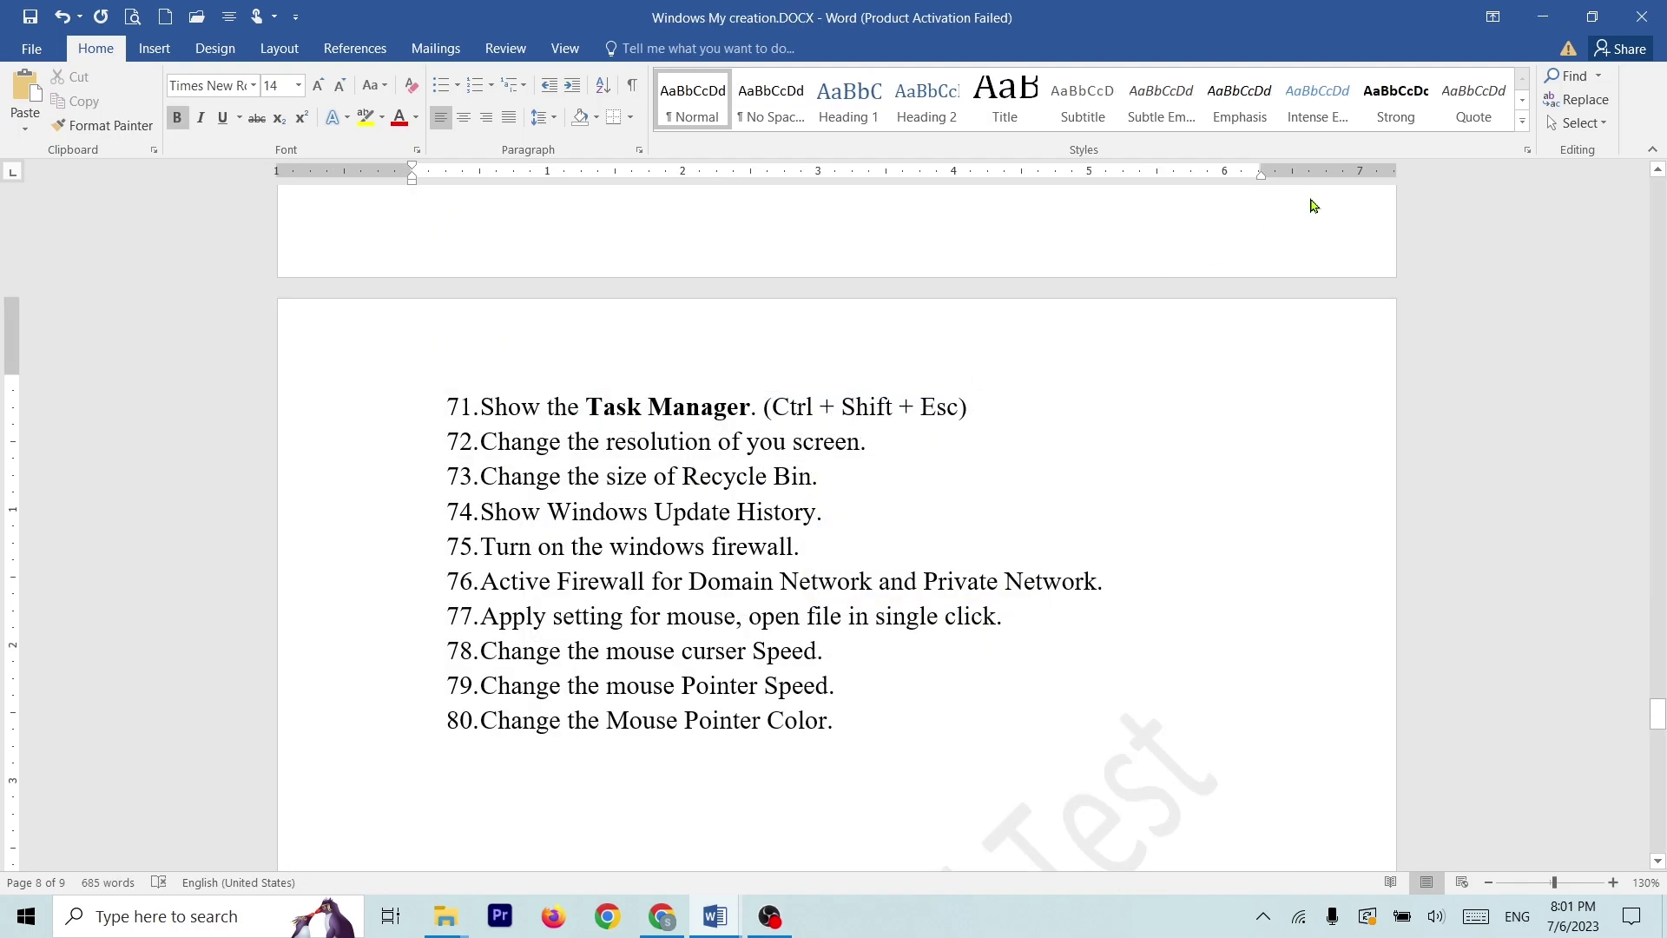
{"action": "left_click", "coordinate": [1550, 10]}
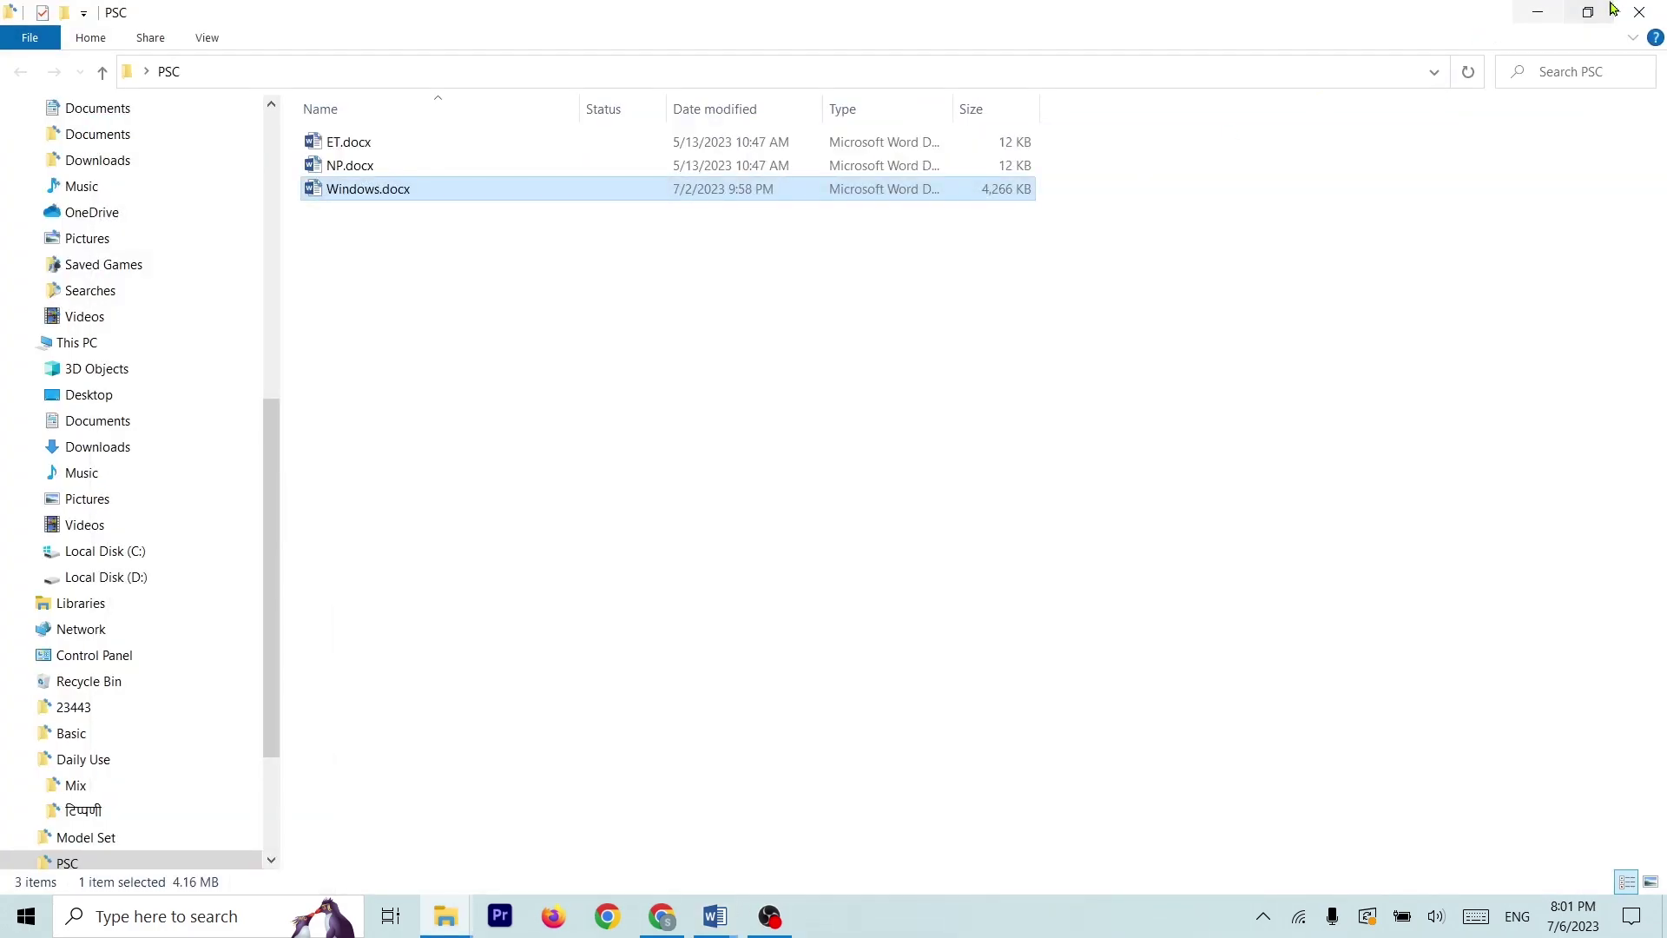
{"action": "left_click", "coordinate": [1639, 12]}
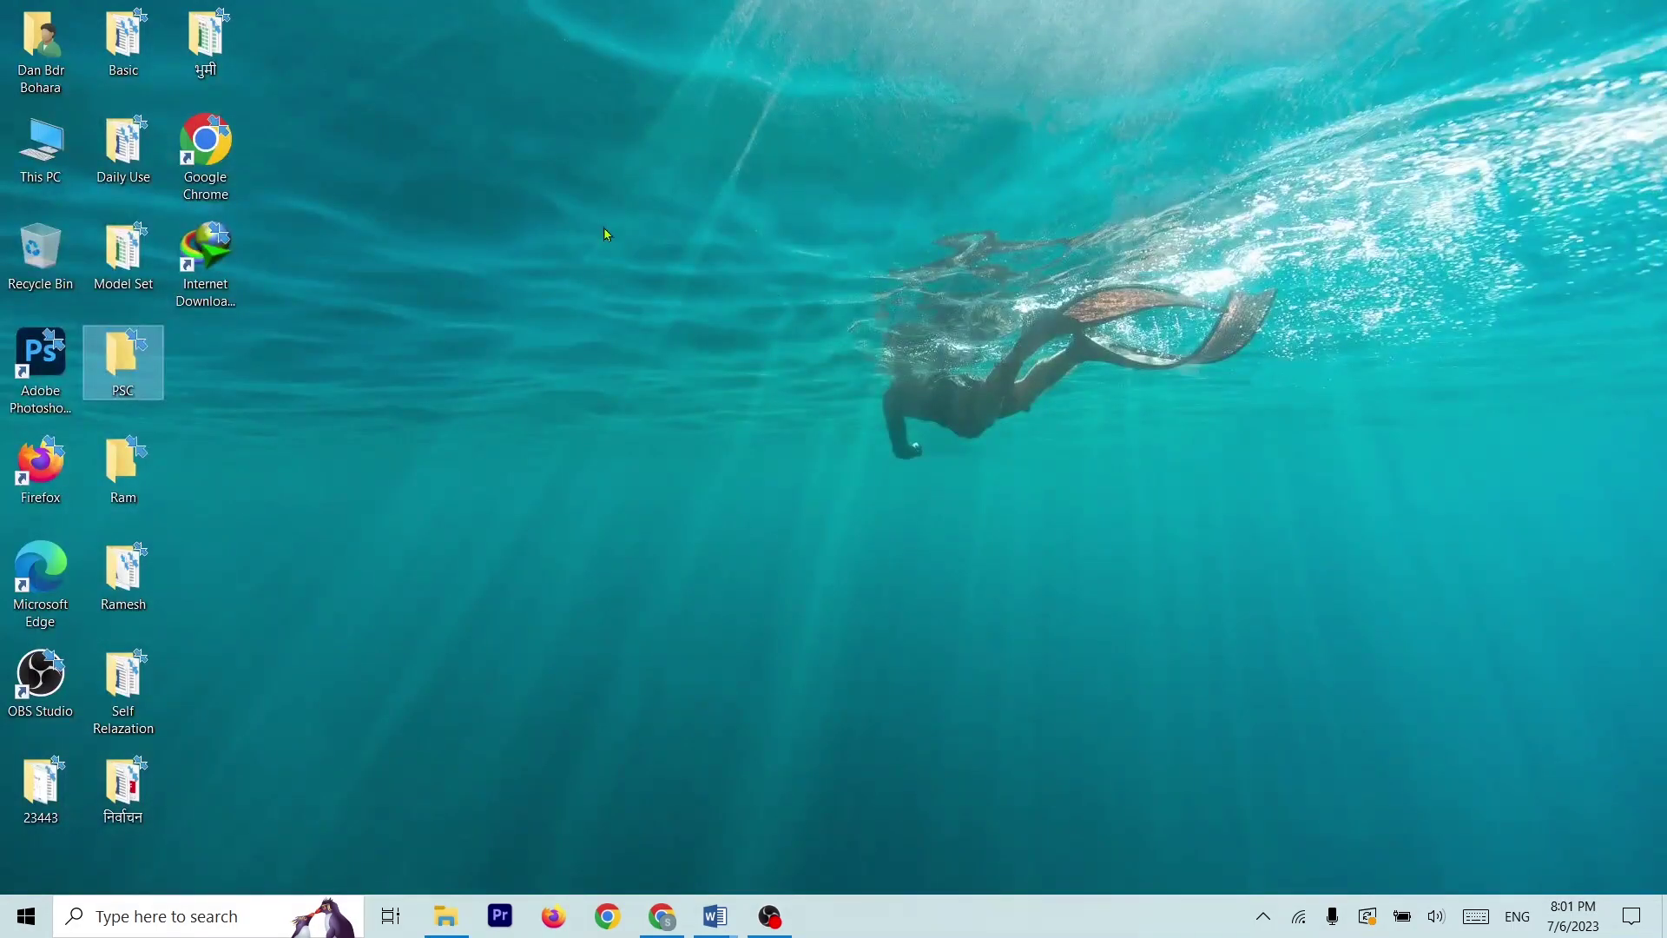
{"action": "right_click", "coordinate": [539, 177]}
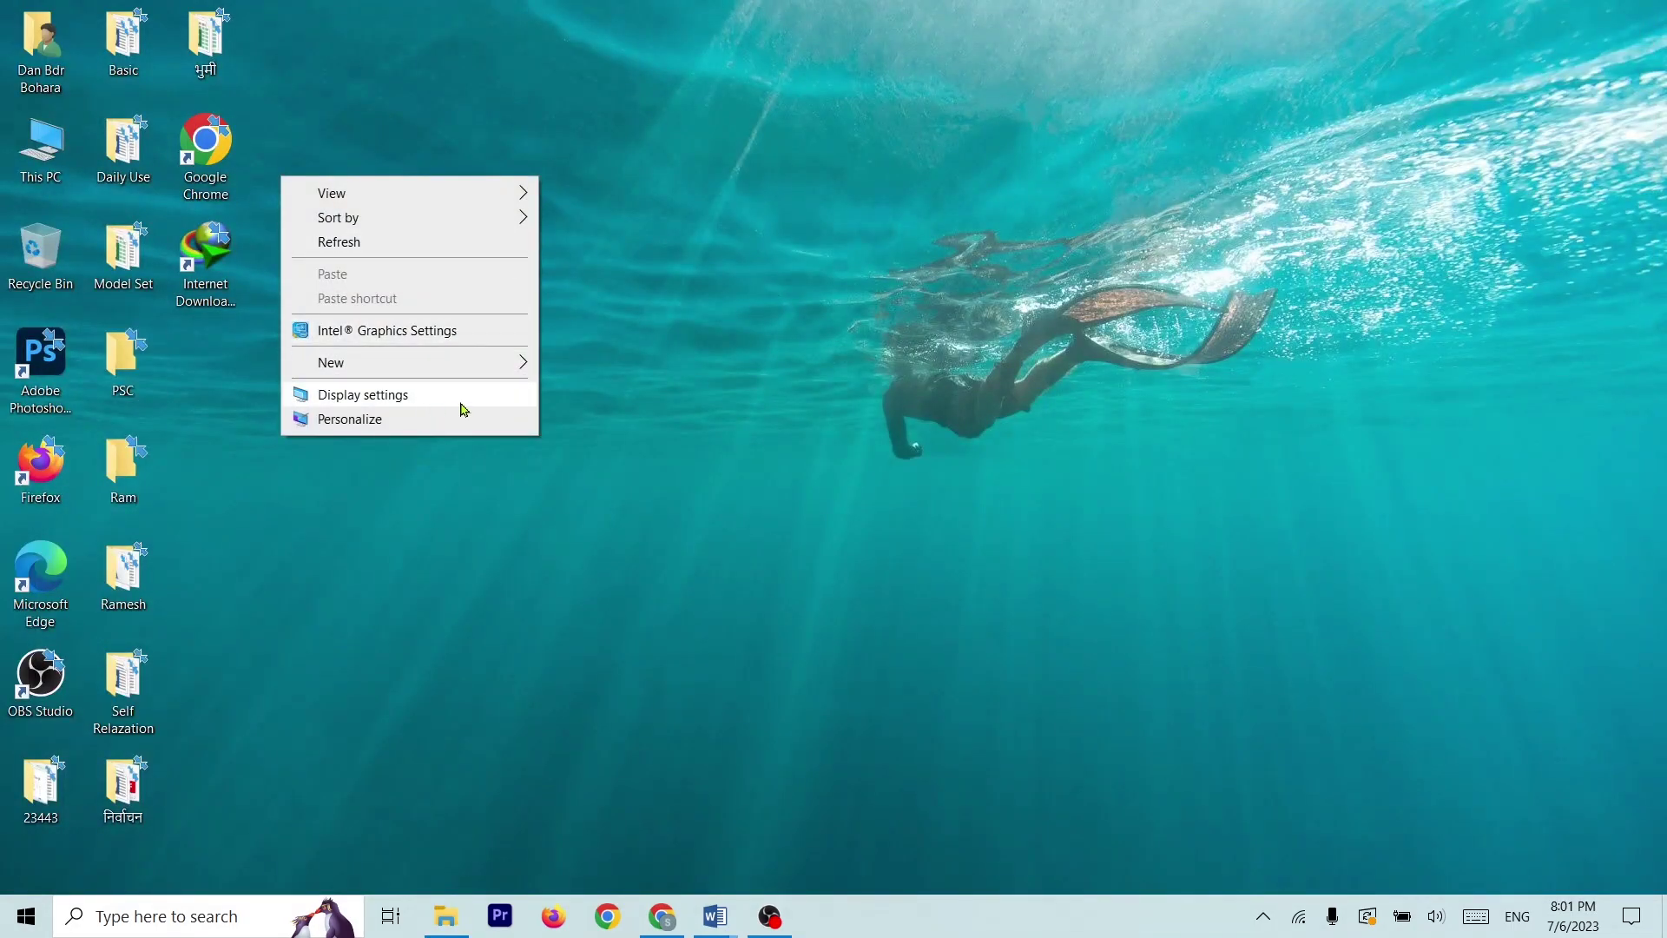
{"action": "left_click", "coordinate": [431, 396]}
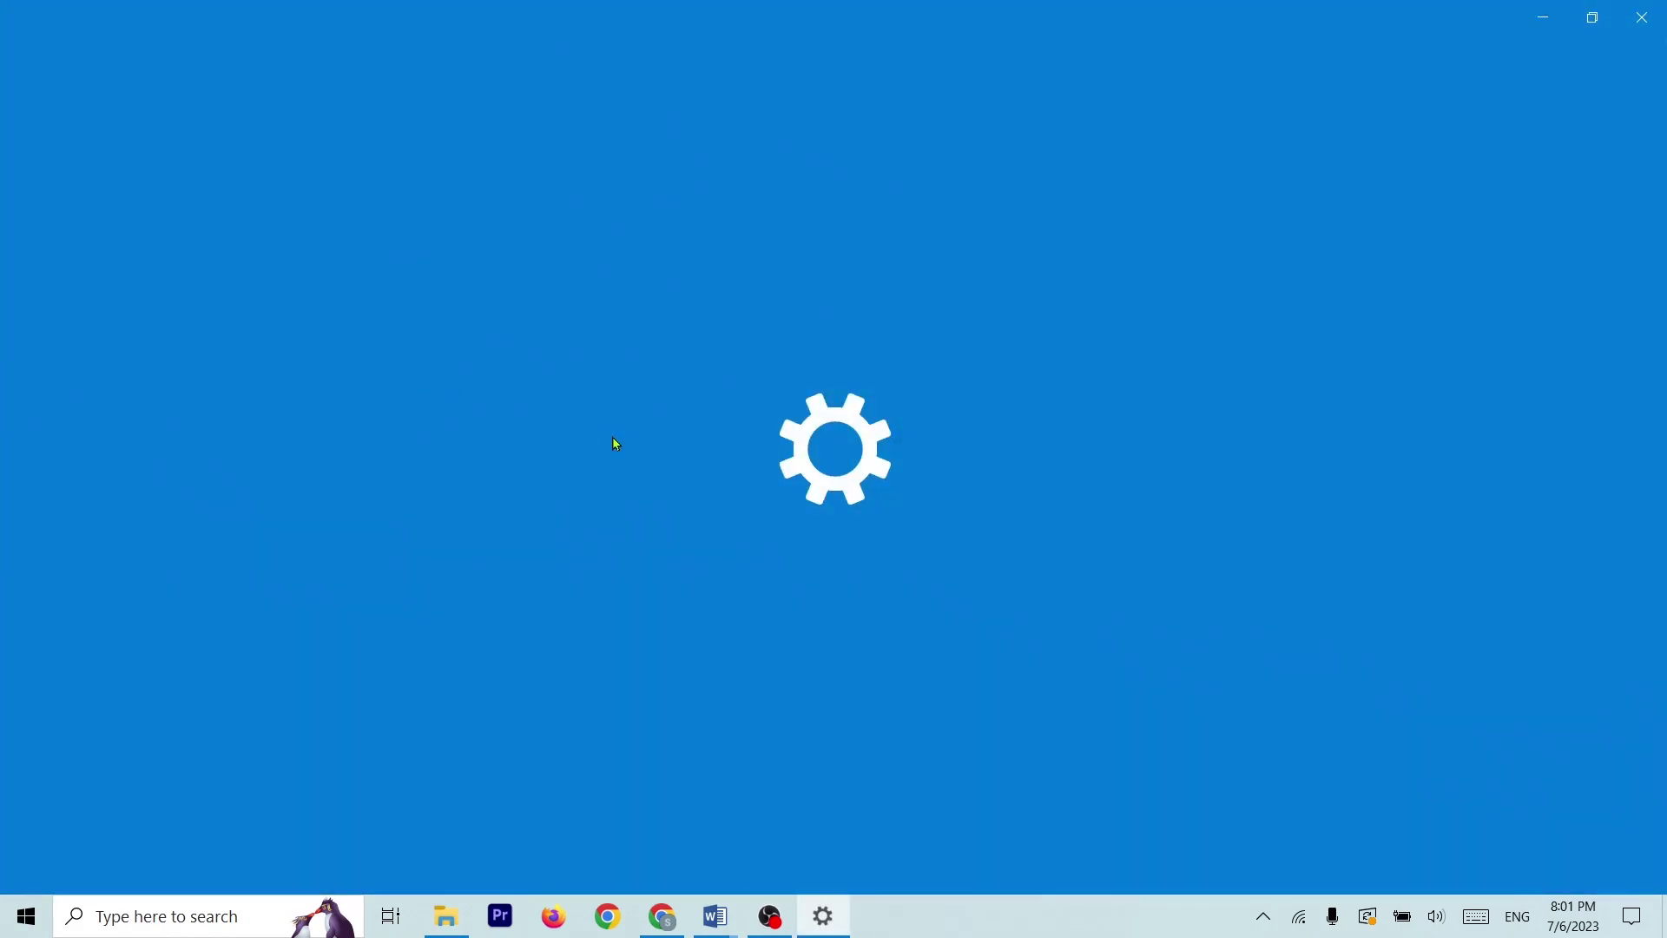
Expand the Display resolution options, capture the full screen as a screenshot, and close Settings
{"action": "scroll", "coordinate": [580, 499], "scroll_direction": "down", "scroll_amount": 3}
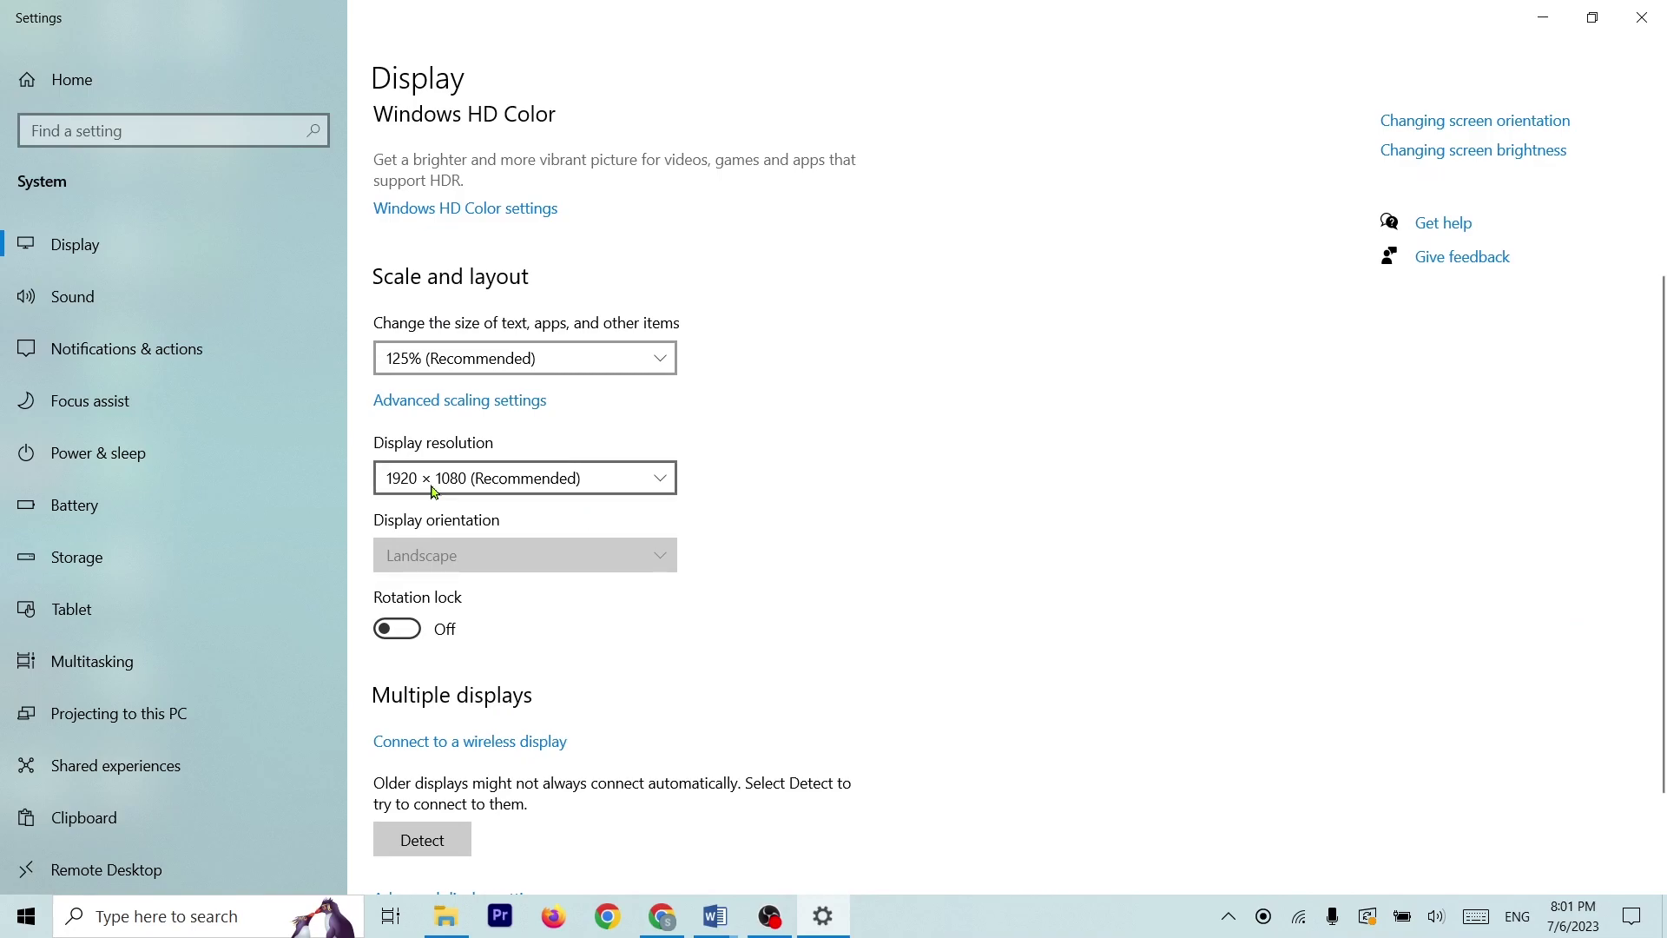
{"action": "left_click", "coordinate": [508, 478]}
{"action": "left_click", "coordinate": [875, 436]}
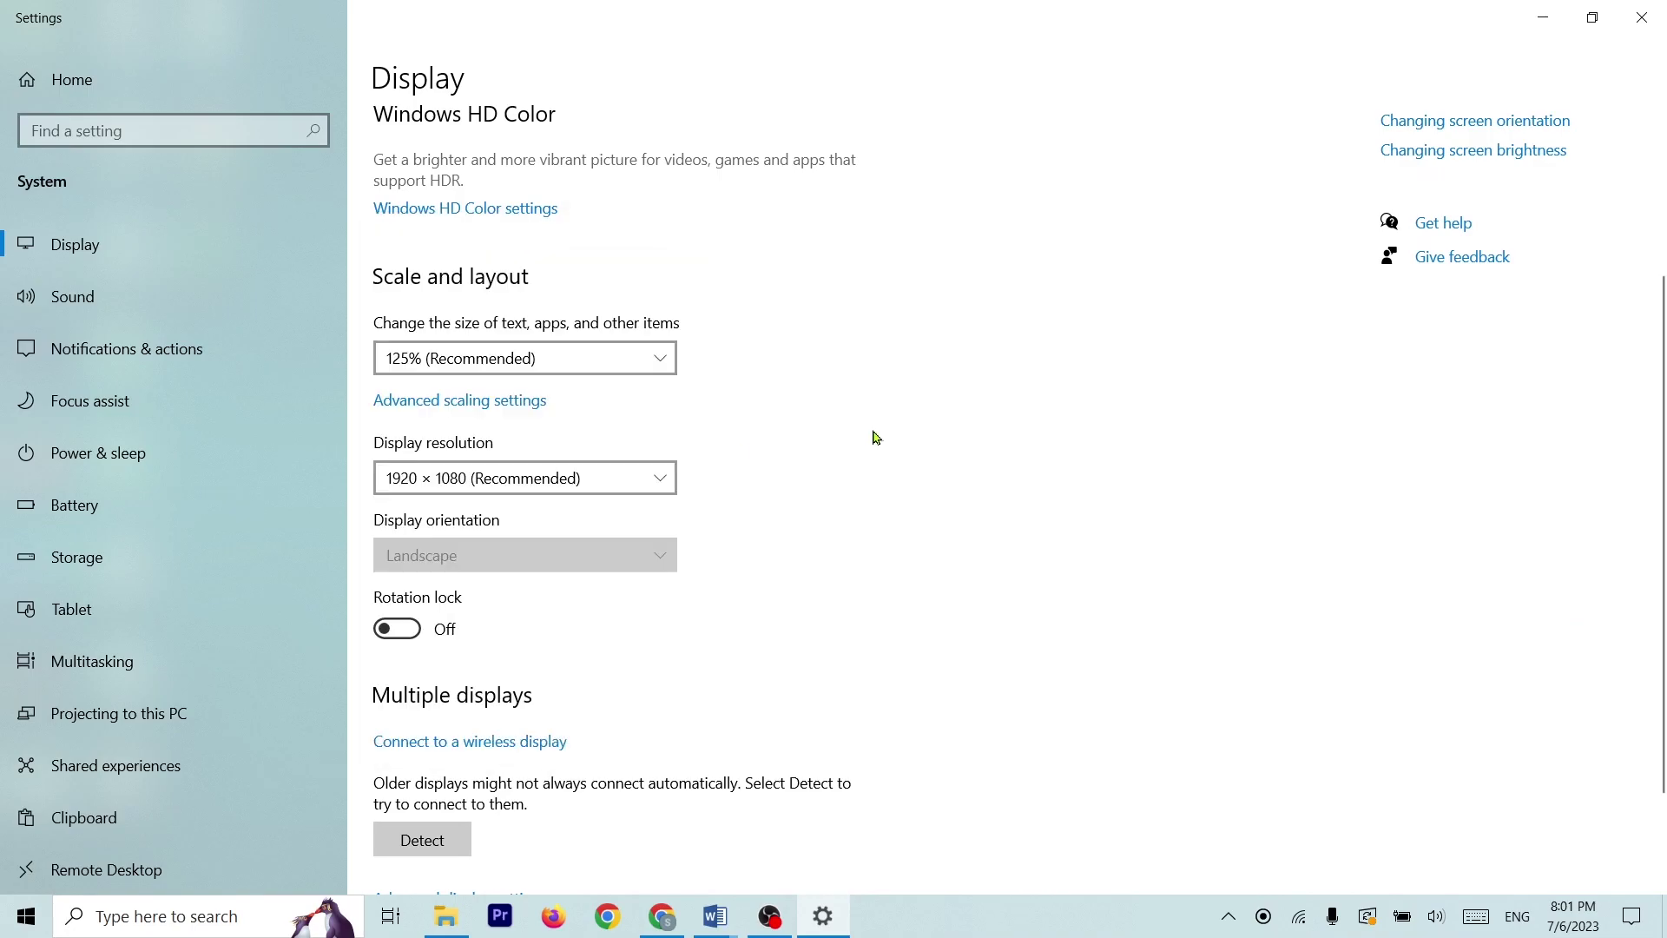
{"action": "left_click", "coordinate": [666, 478]}
{"action": "key", "text": "Print"}
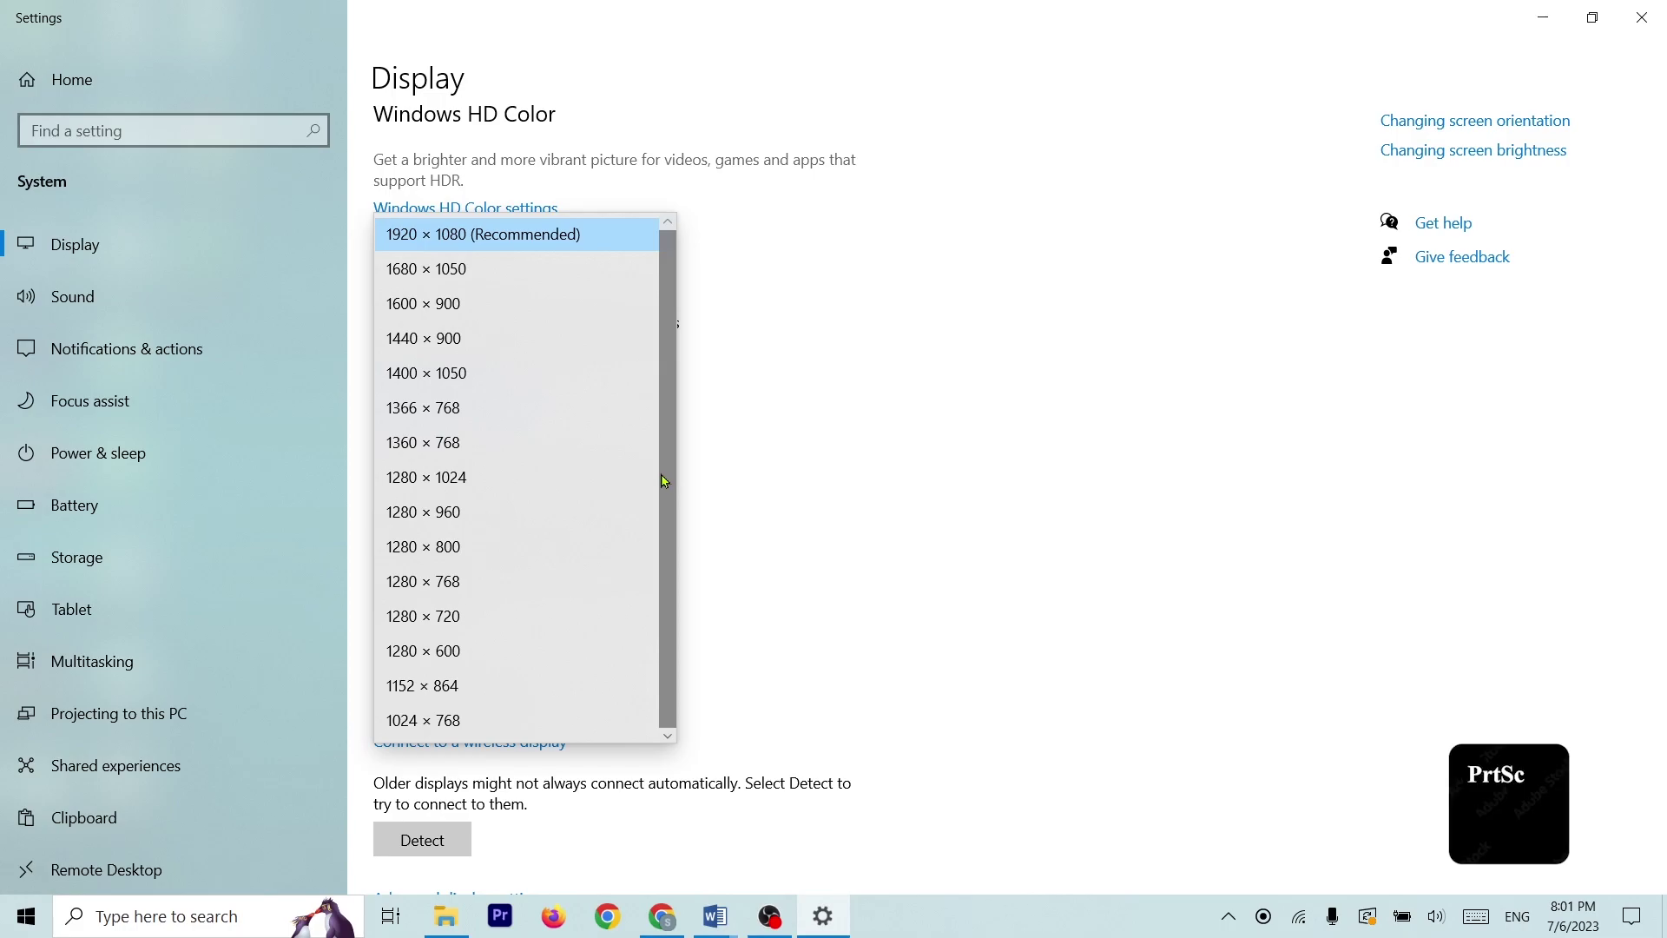
{"action": "left_click", "coordinate": [901, 479]}
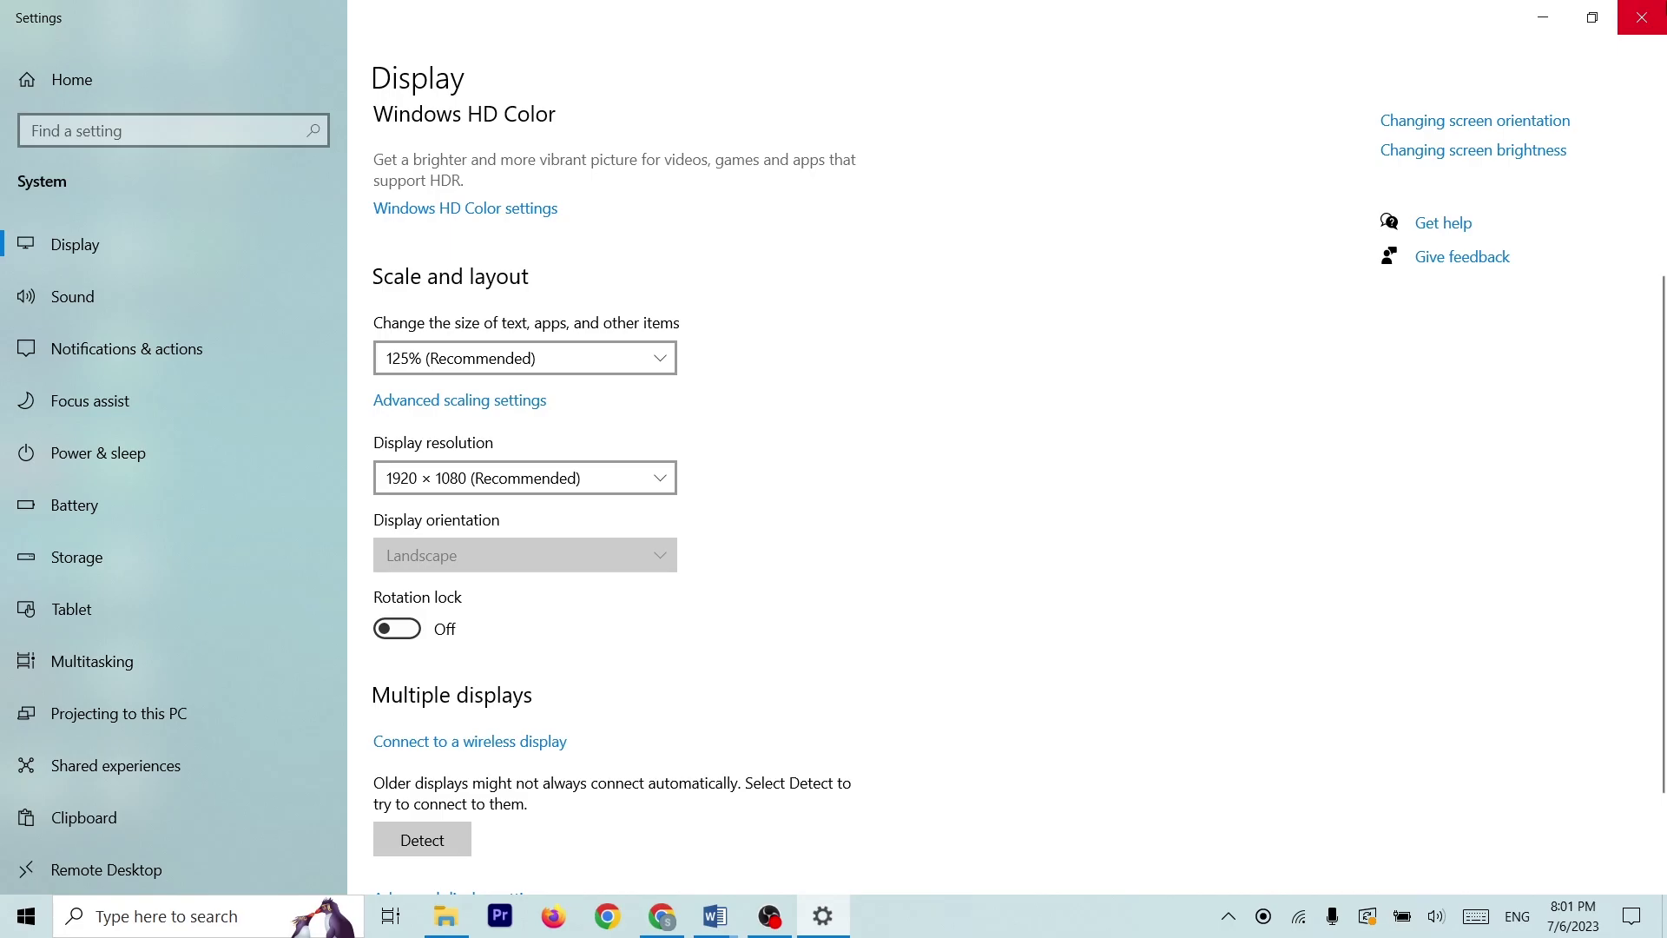
{"action": "left_click", "coordinate": [1641, 17]}
Paste the display resolution screenshot under "Q. 72." in Windows.docx and begin the next question heading with "Q." below it
{"action": "mouse_move", "coordinate": [717, 908]}
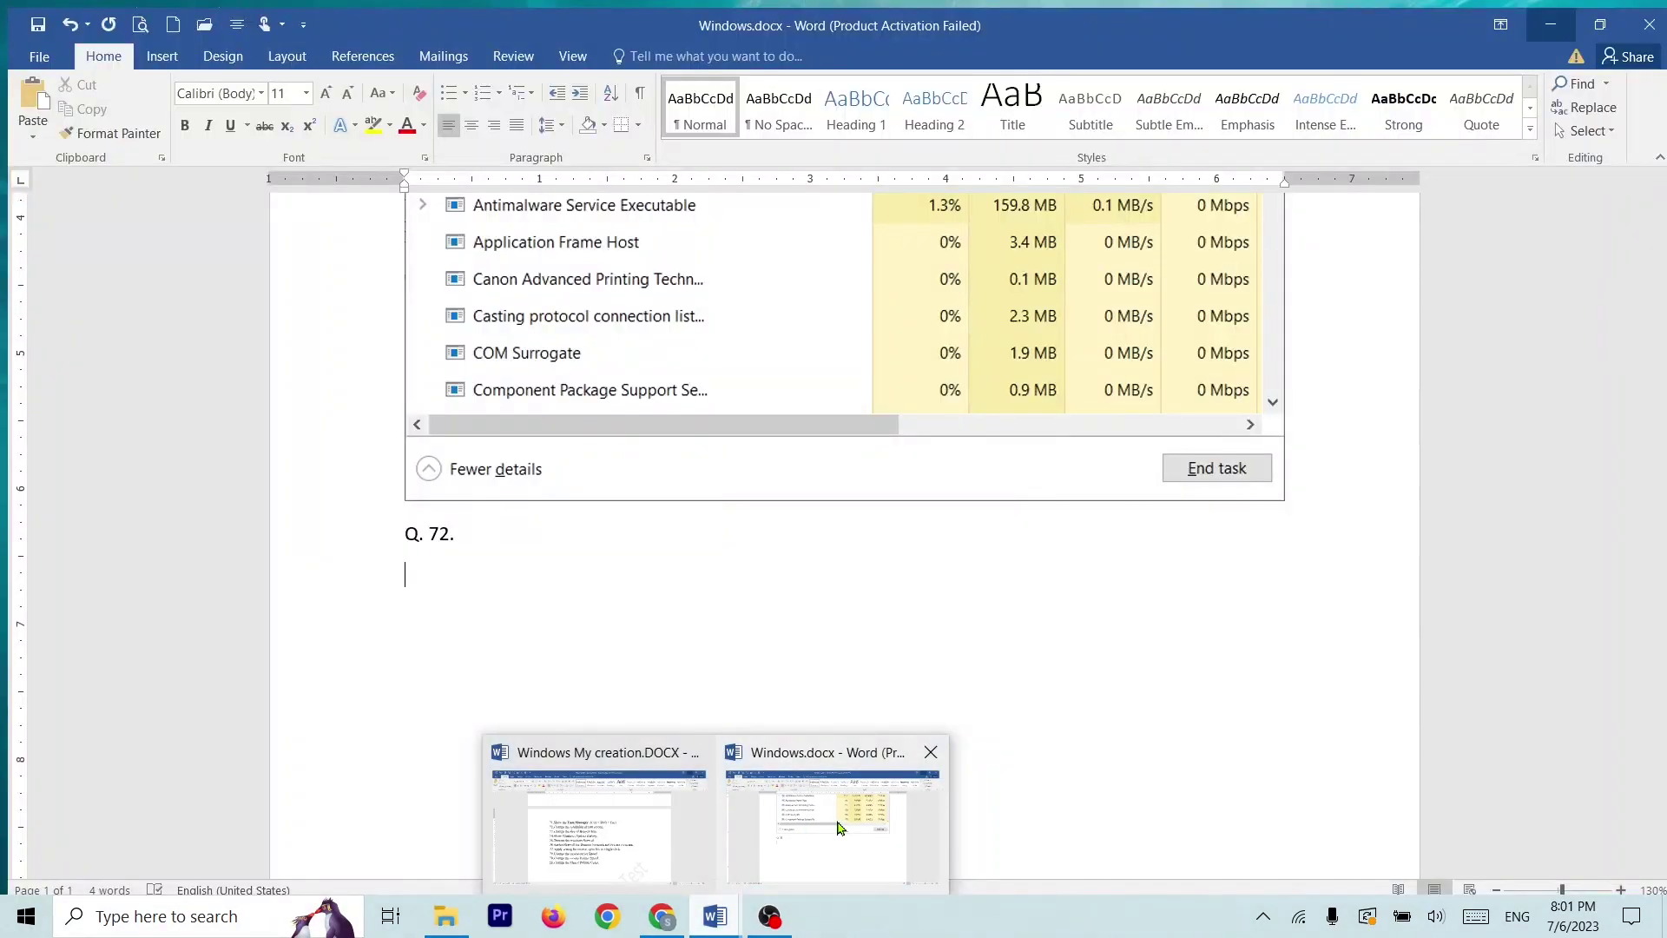
{"action": "left_click", "coordinate": [839, 826]}
{"action": "key", "text": "ctrl+v"}
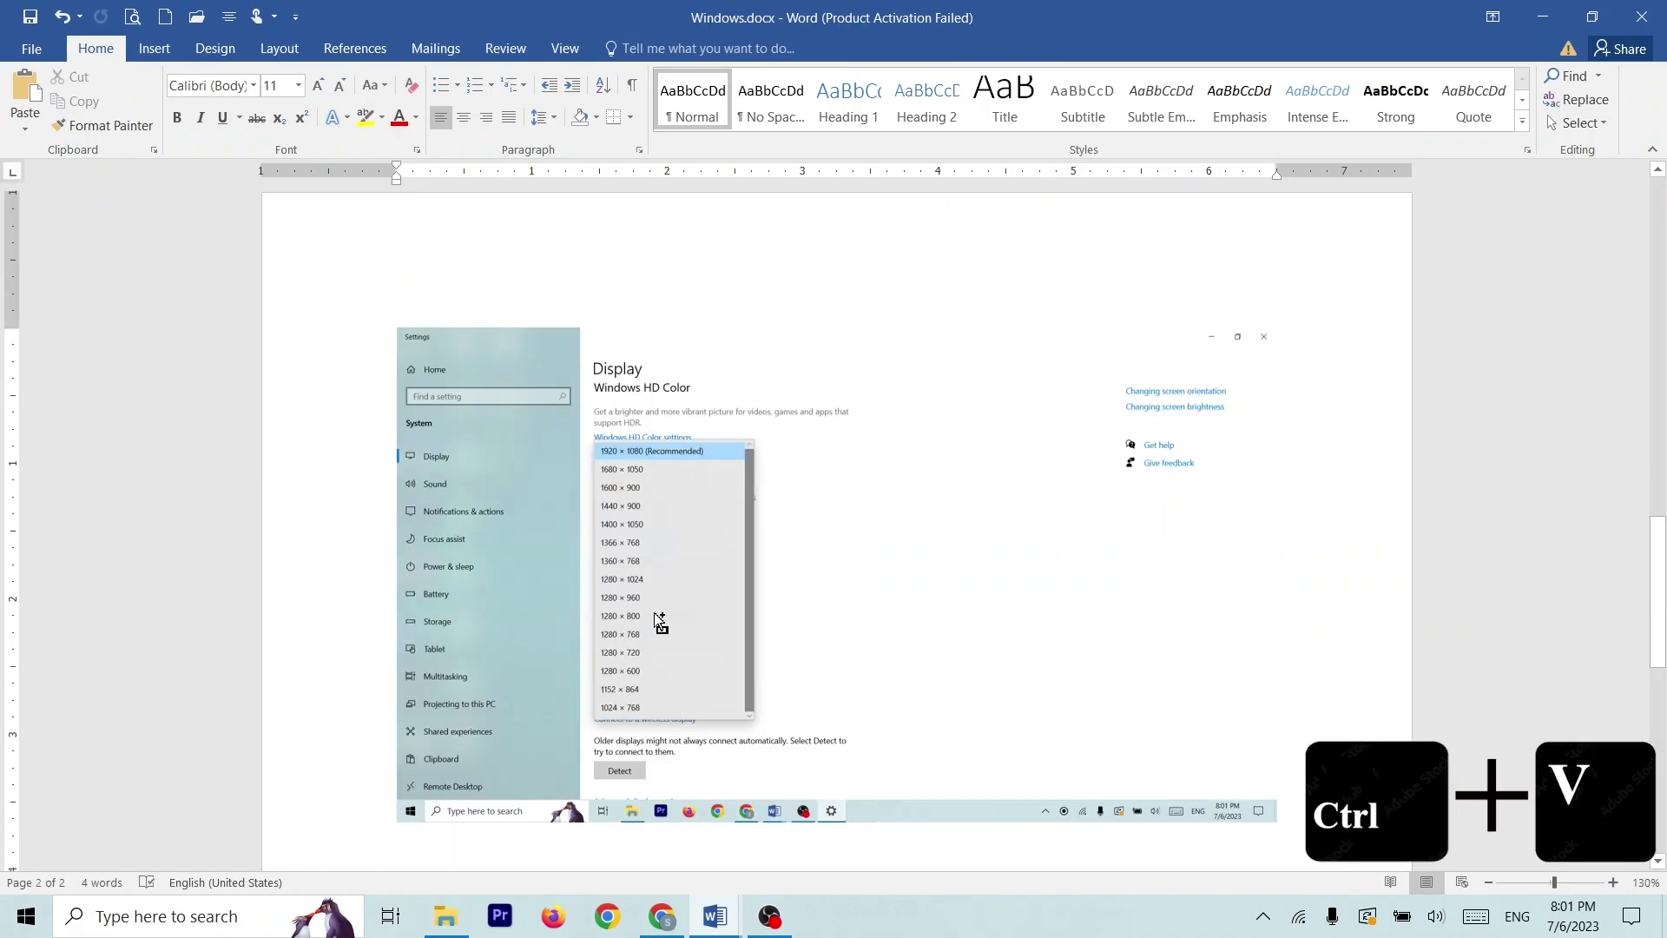
{"action": "key", "text": "Return"}
{"action": "scroll", "coordinate": [561, 606], "scroll_direction": "down", "scroll_amount": 4}
{"action": "type", "text": "Q"}
{"action": "type", "text": "."}
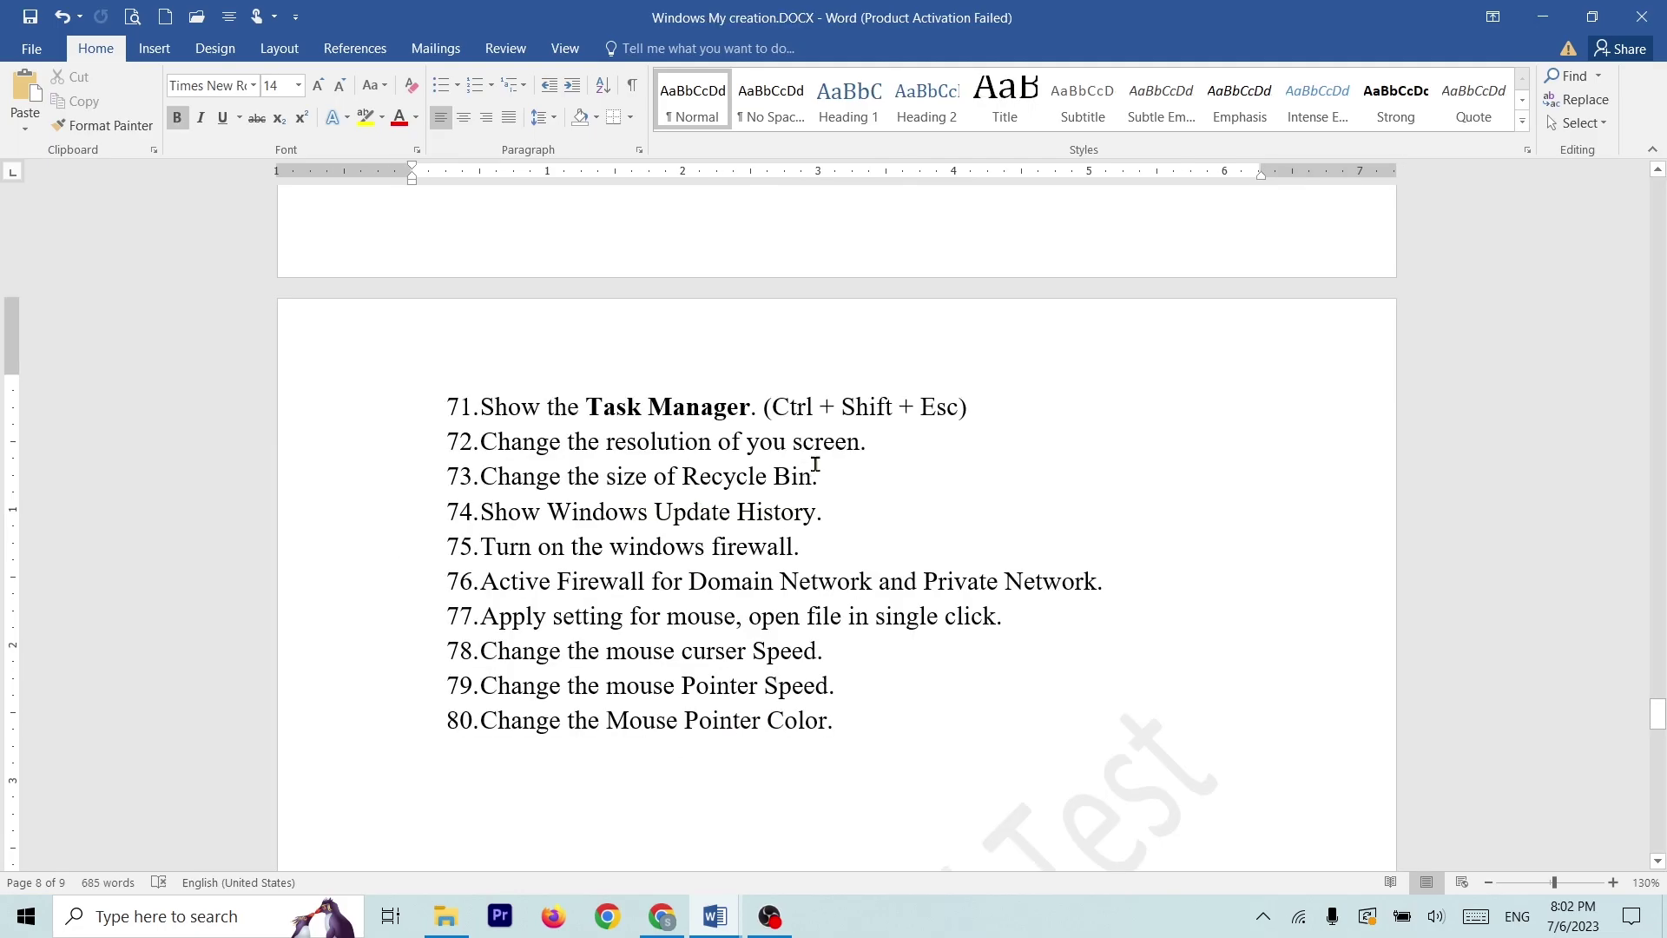
Minimize the Word question list and refresh the desktop
{"action": "left_click", "coordinate": [1542, 17]}
{"action": "right_click", "coordinate": [649, 212]}
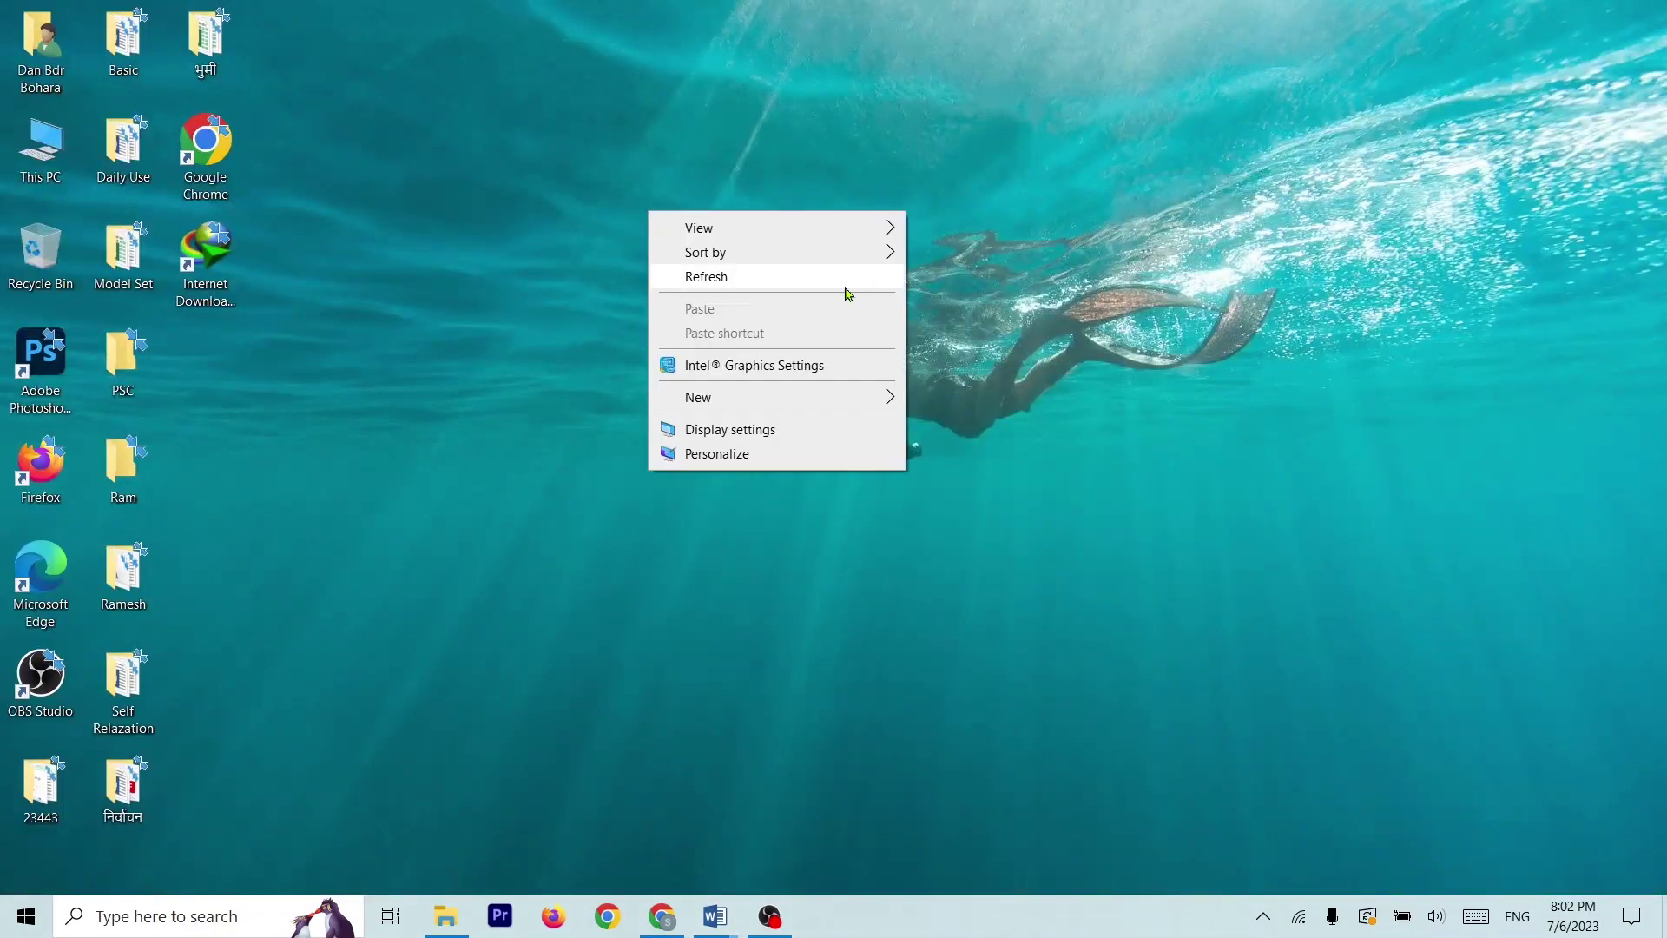
{"action": "left_click", "coordinate": [706, 276]}
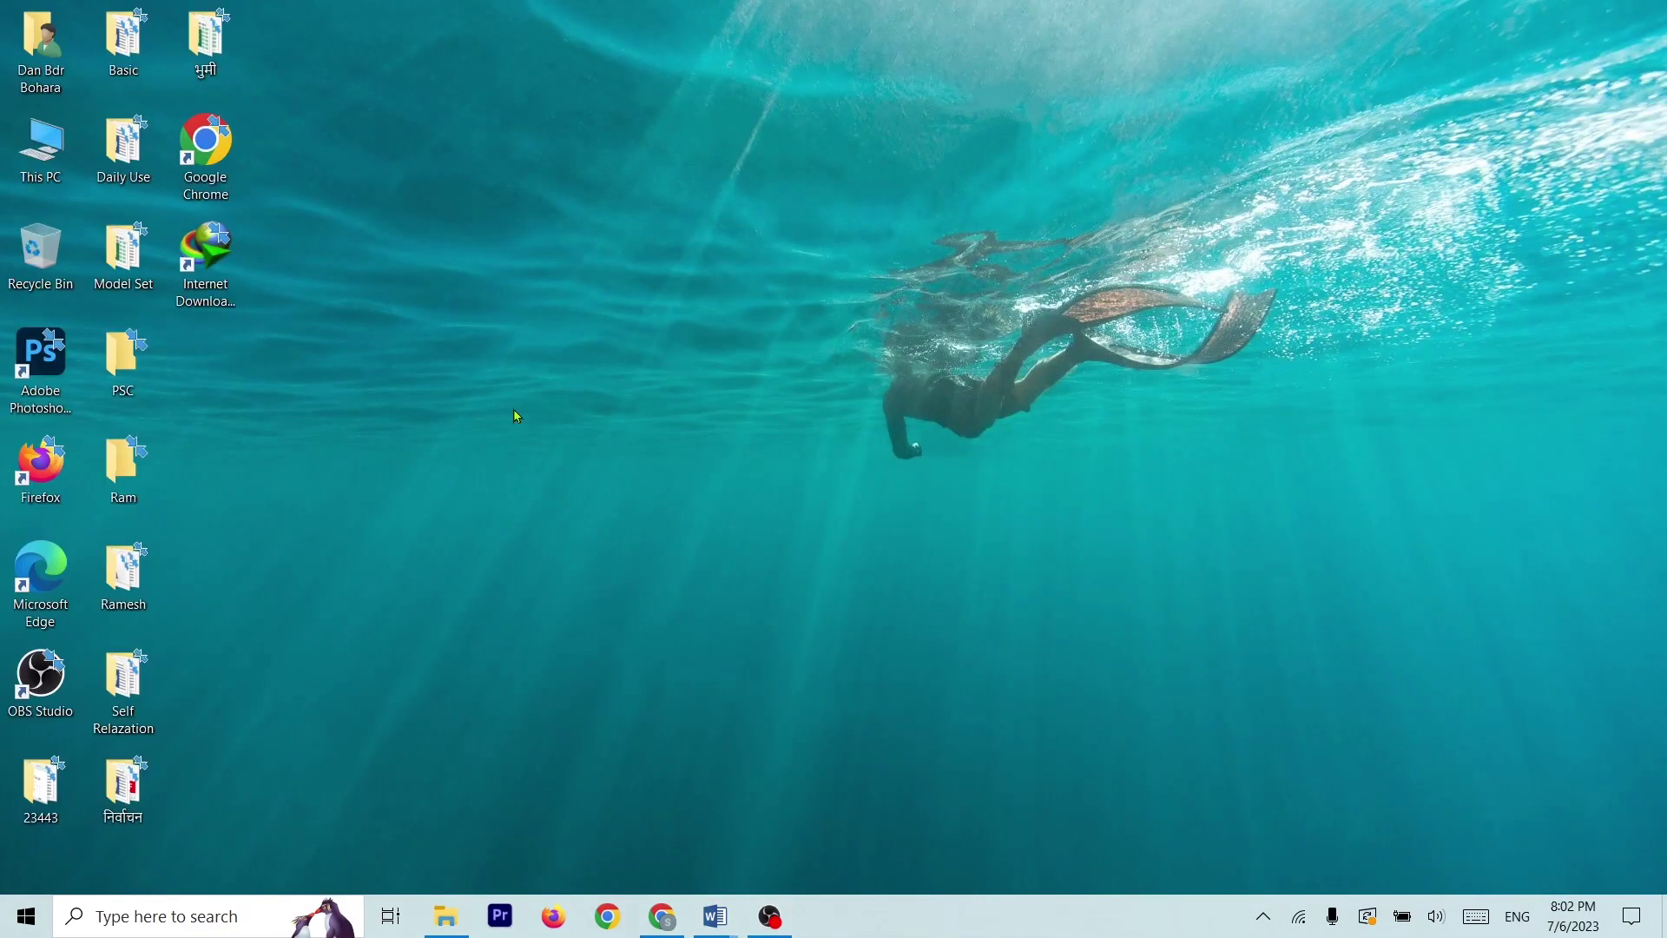
Open Desktop Icon Settings from the Themes page of the desktop's Personalization settings
{"action": "left_click", "coordinate": [45, 273]}
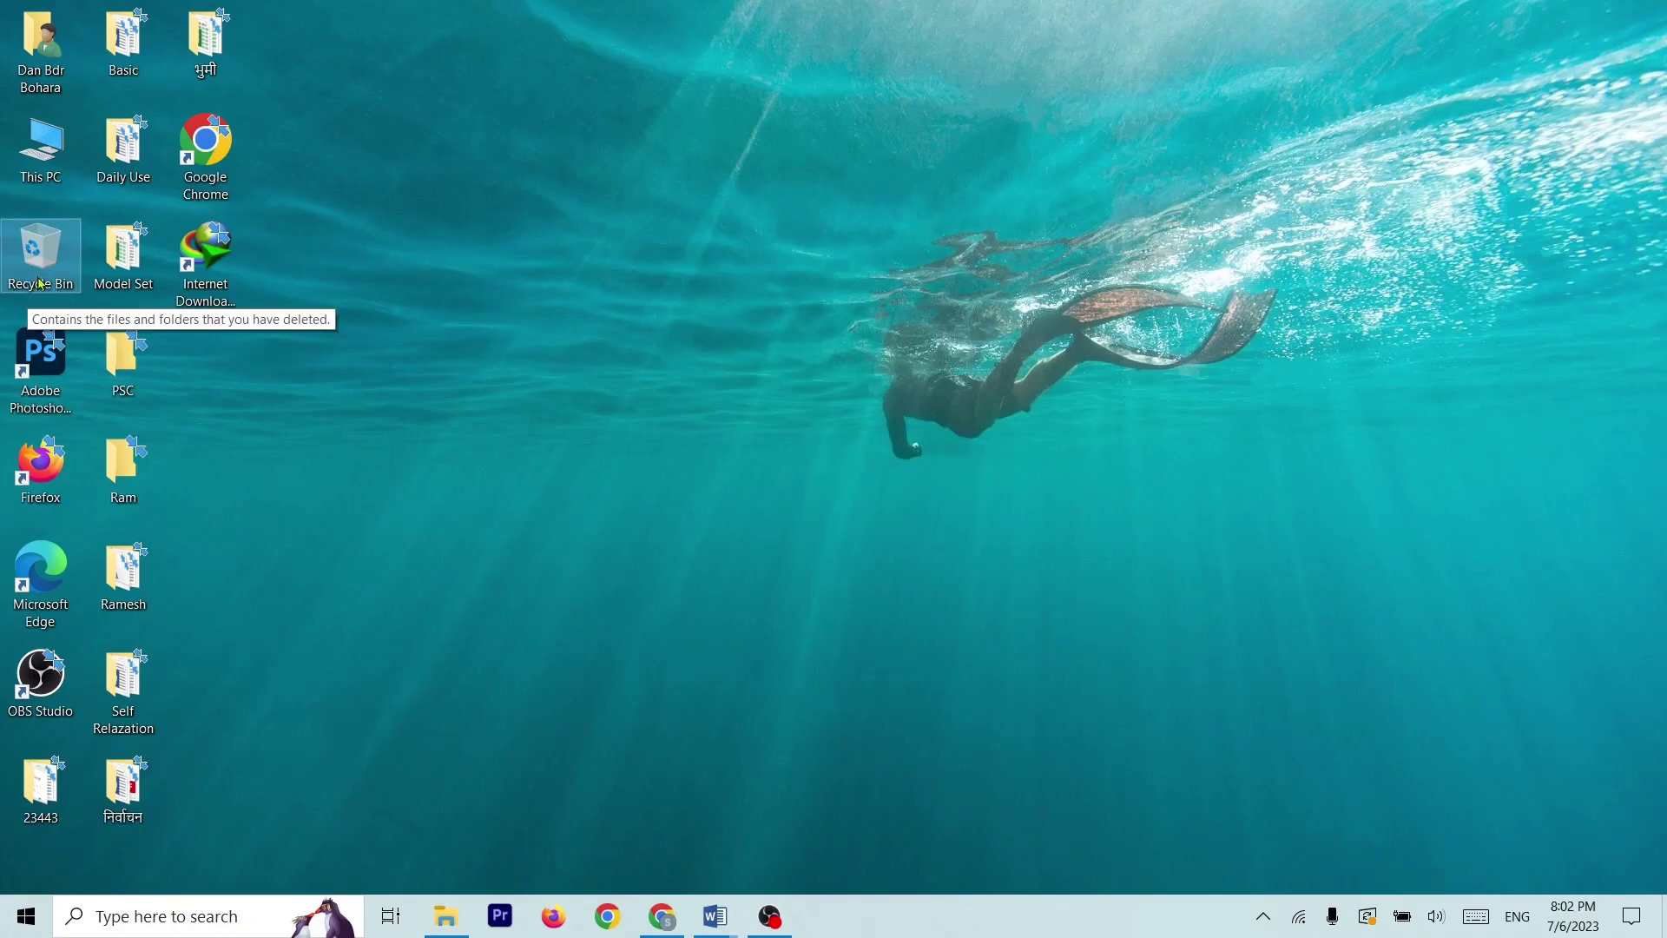
{"action": "right_click", "coordinate": [438, 242]}
{"action": "left_click", "coordinate": [39, 274]}
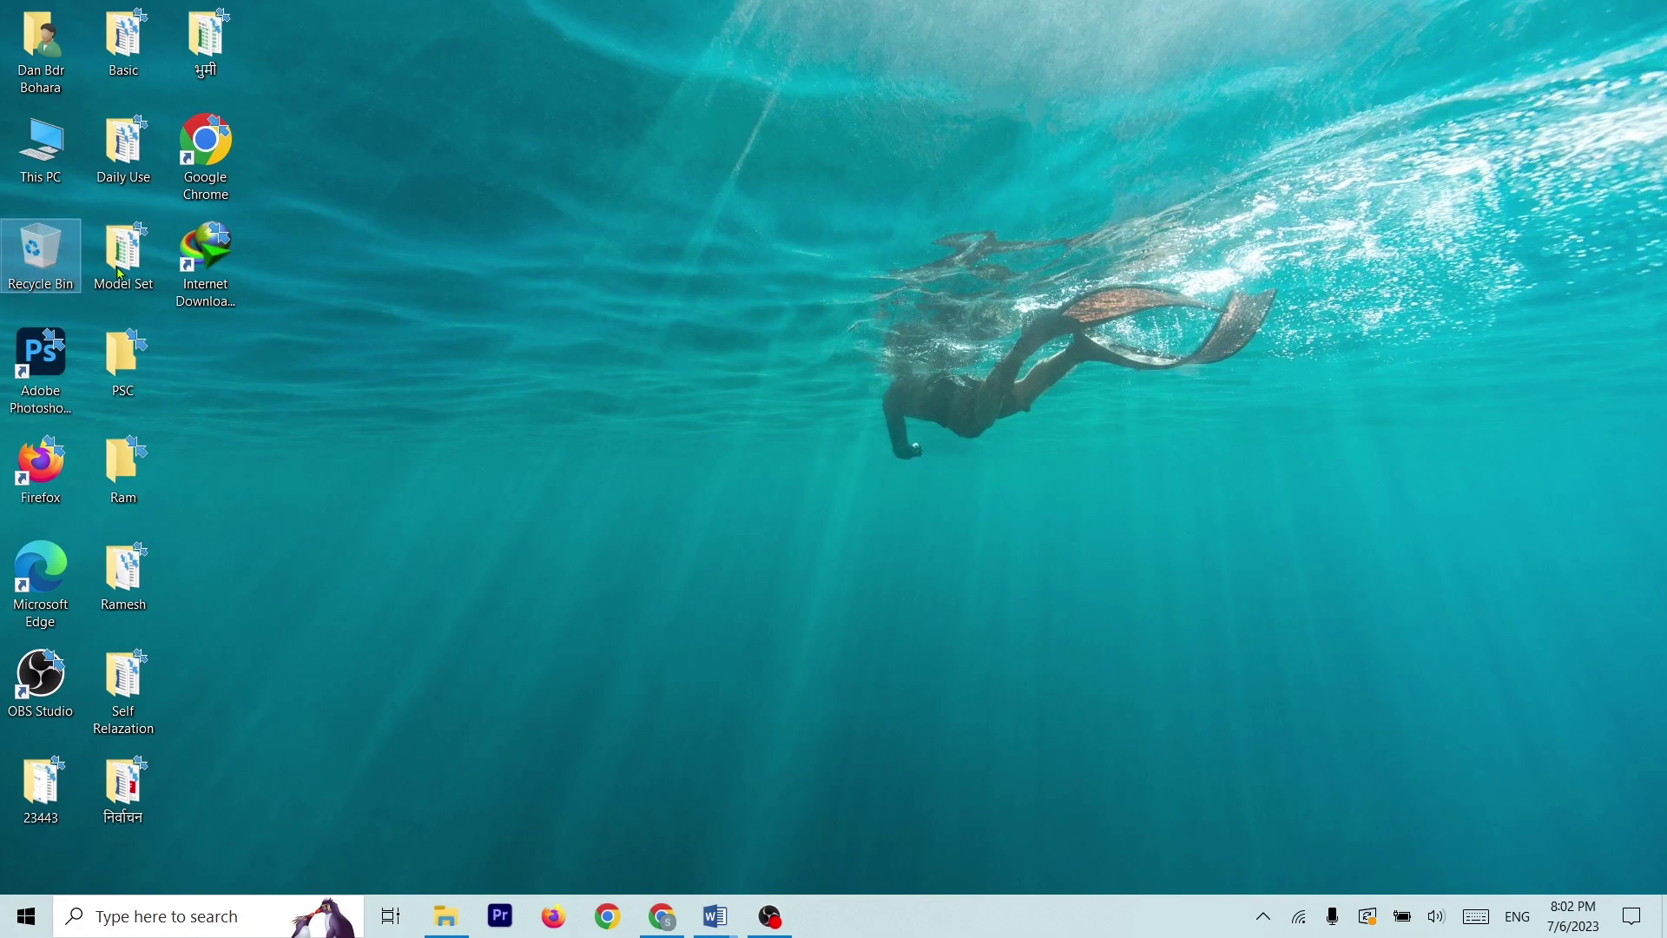
{"action": "right_click", "coordinate": [76, 269]}
{"action": "left_click", "coordinate": [187, 514]}
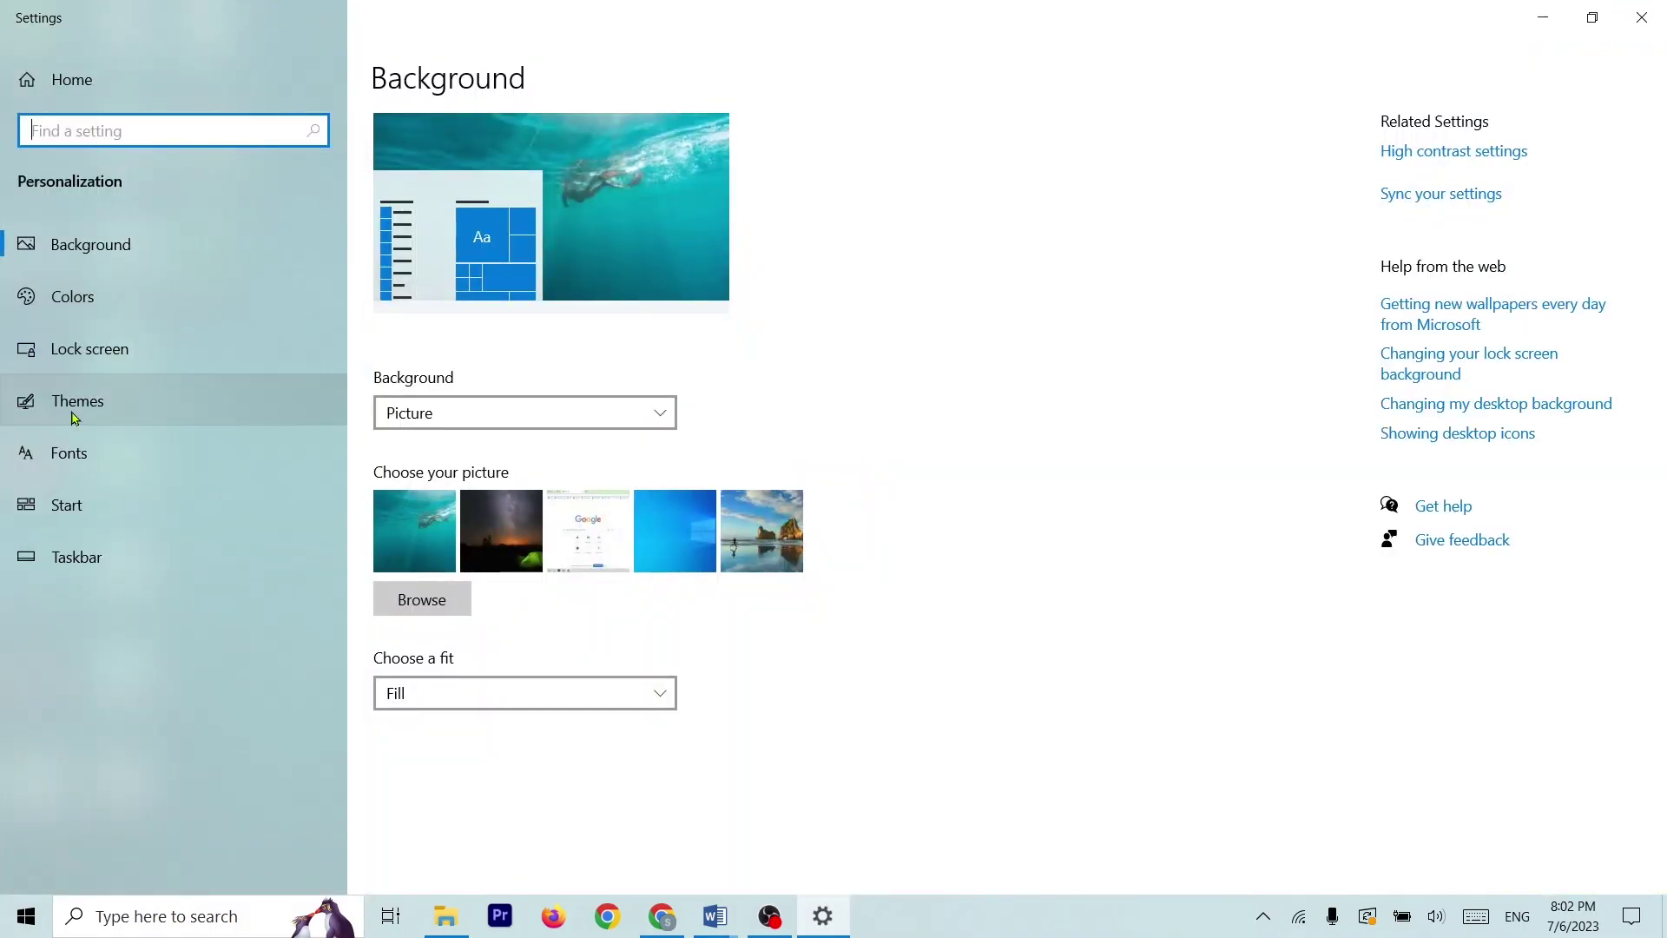
{"action": "left_click", "coordinate": [93, 416]}
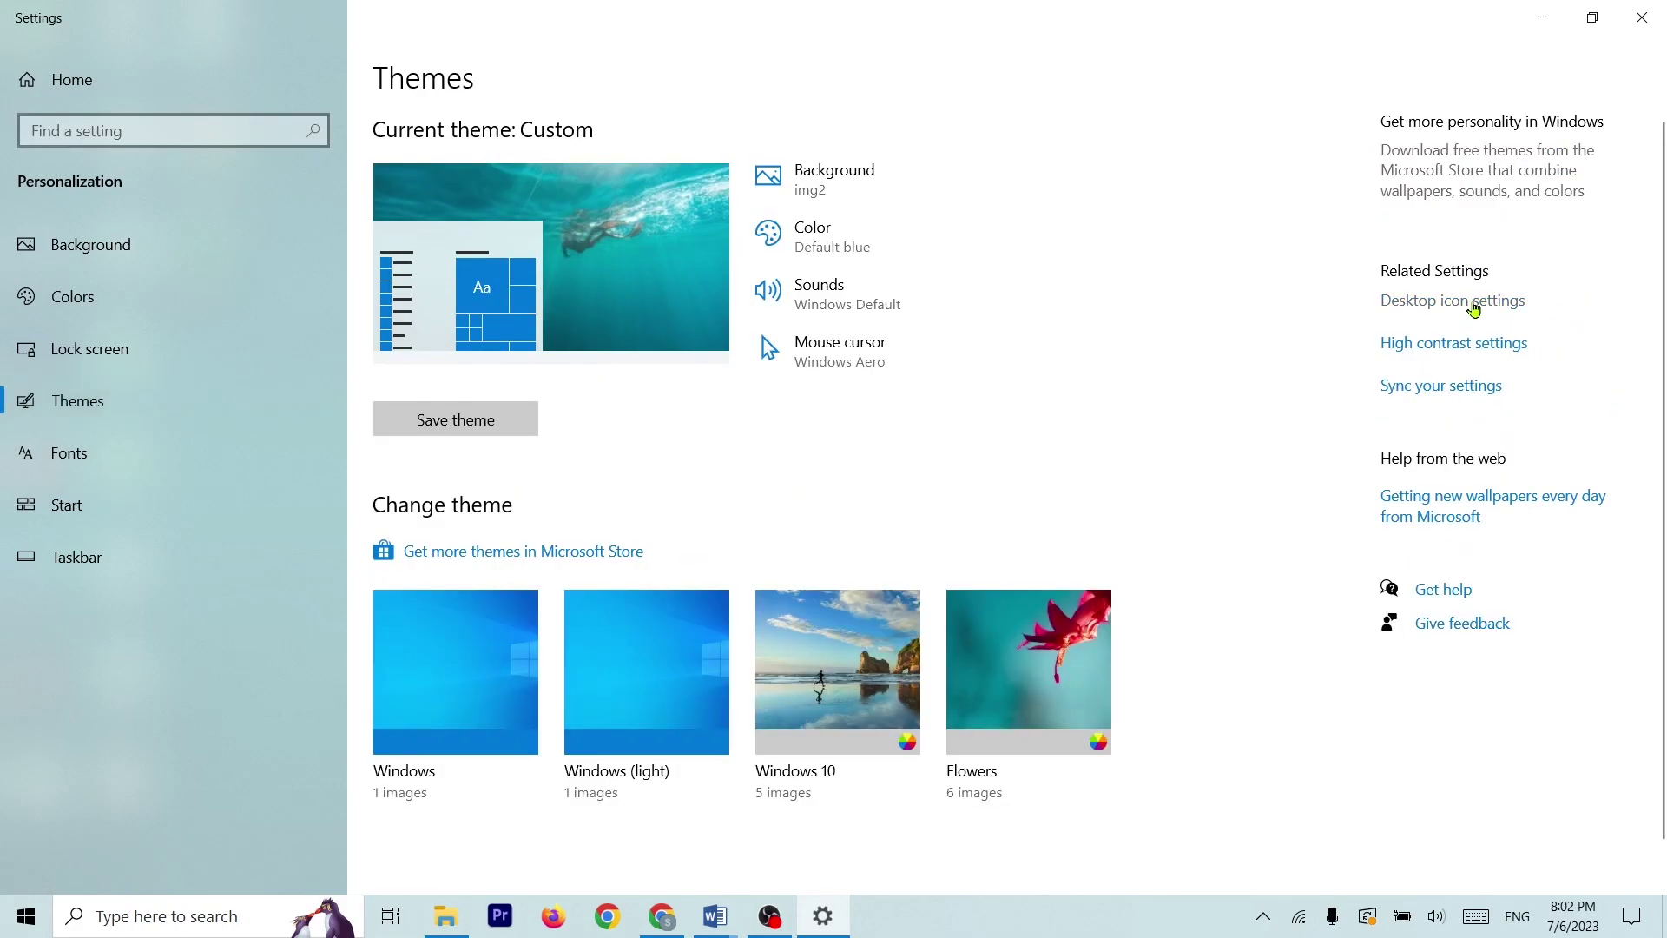
{"action": "left_click", "coordinate": [1473, 302]}
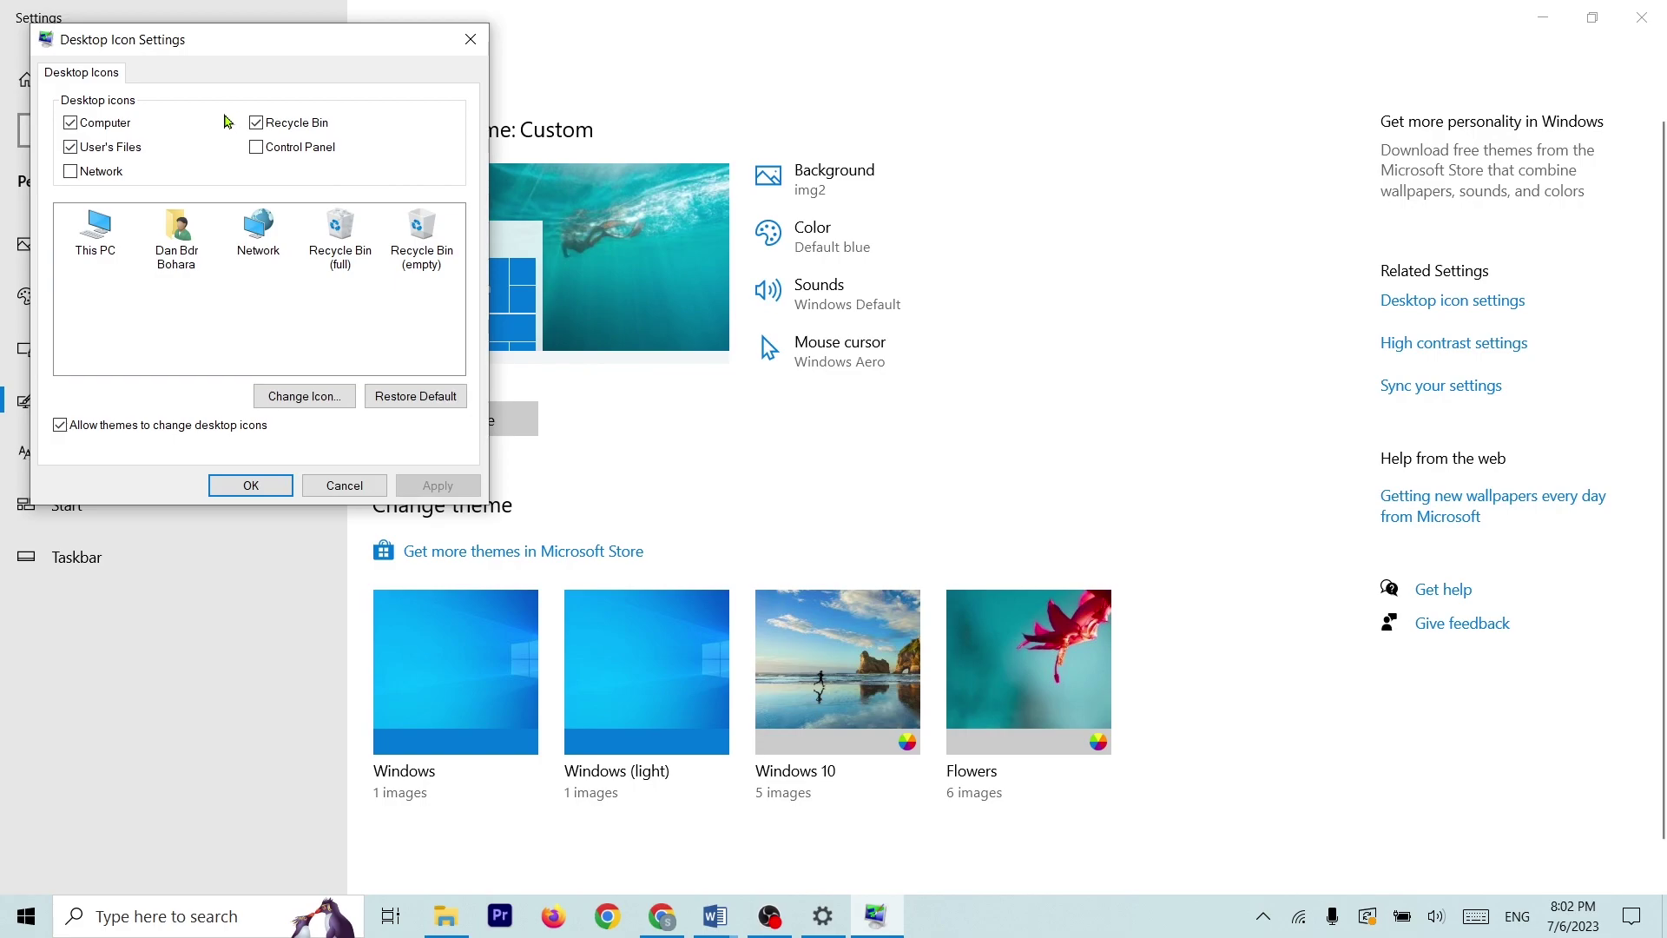
Toggle the Recycle Bin desktop icon off and back on, accept the dialog, and close Settings
{"action": "left_click", "coordinate": [282, 127]}
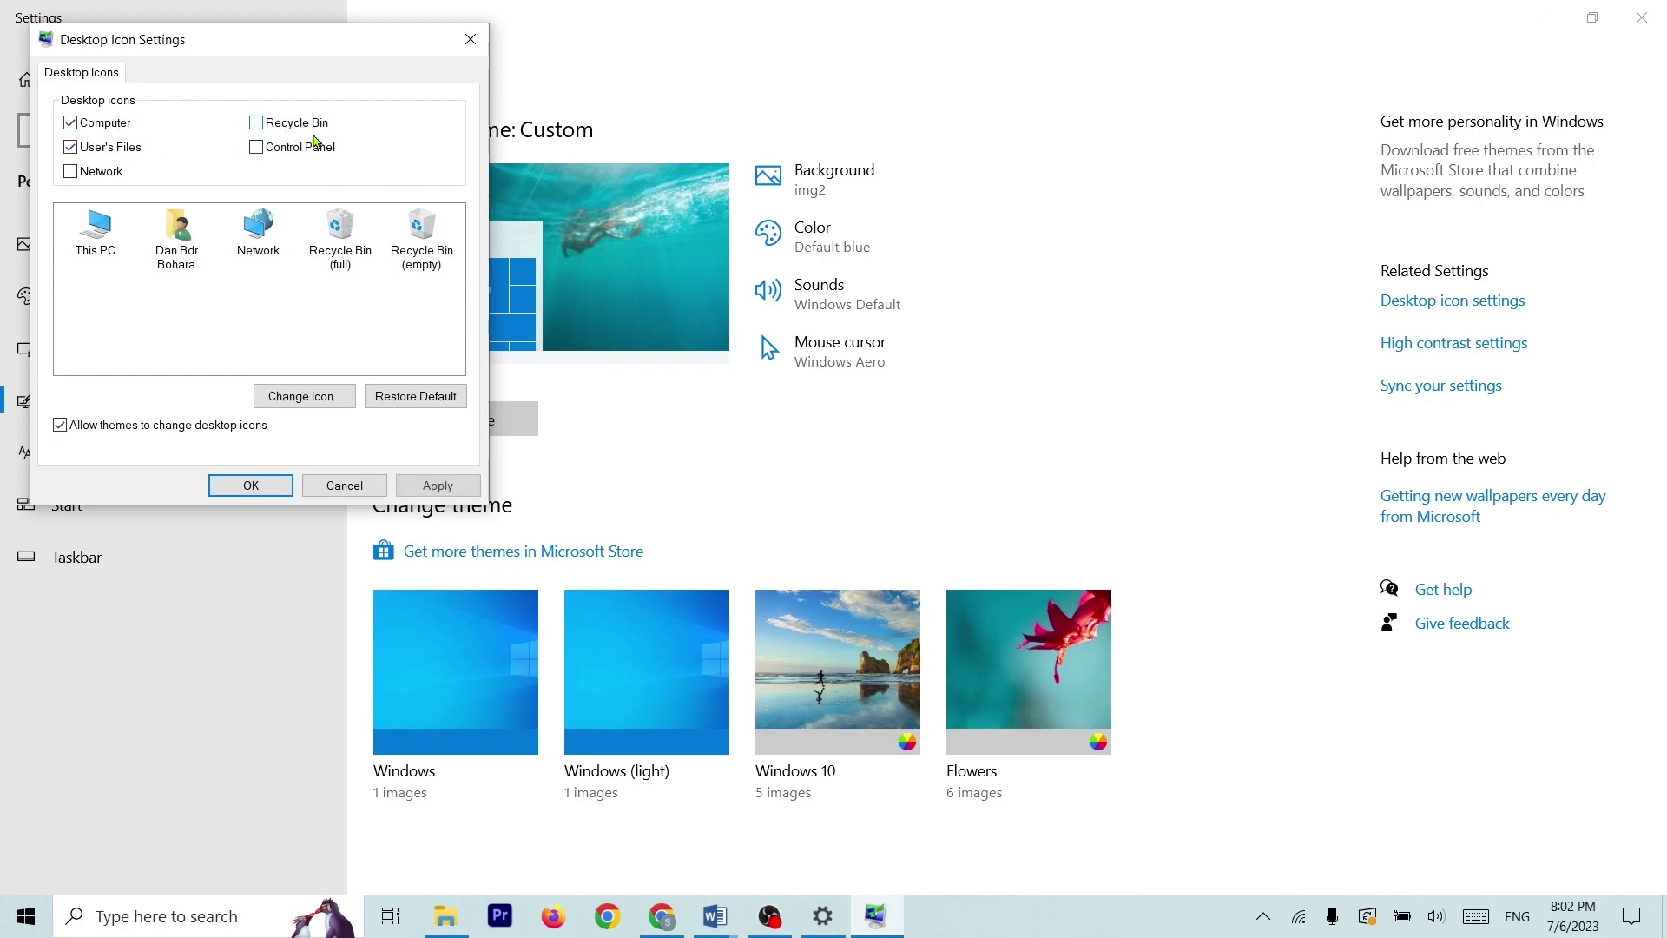
{"action": "left_click", "coordinate": [299, 130]}
{"action": "left_click", "coordinate": [299, 129]}
{"action": "left_click", "coordinate": [273, 484]}
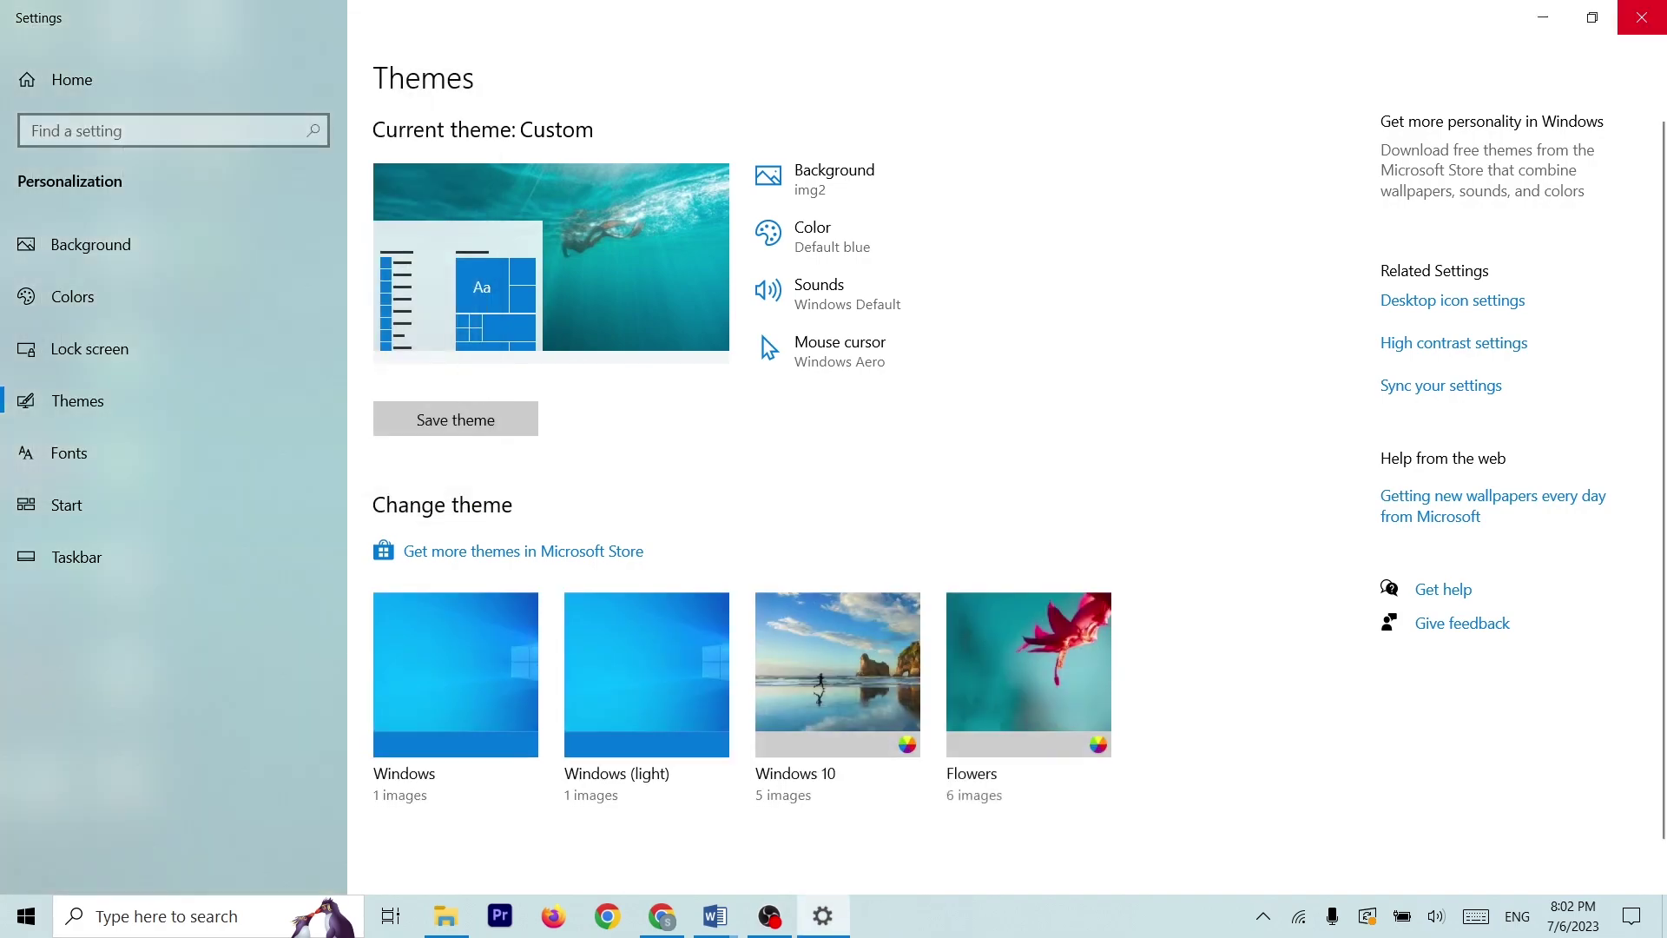
{"action": "key", "text": "alt+F4"}
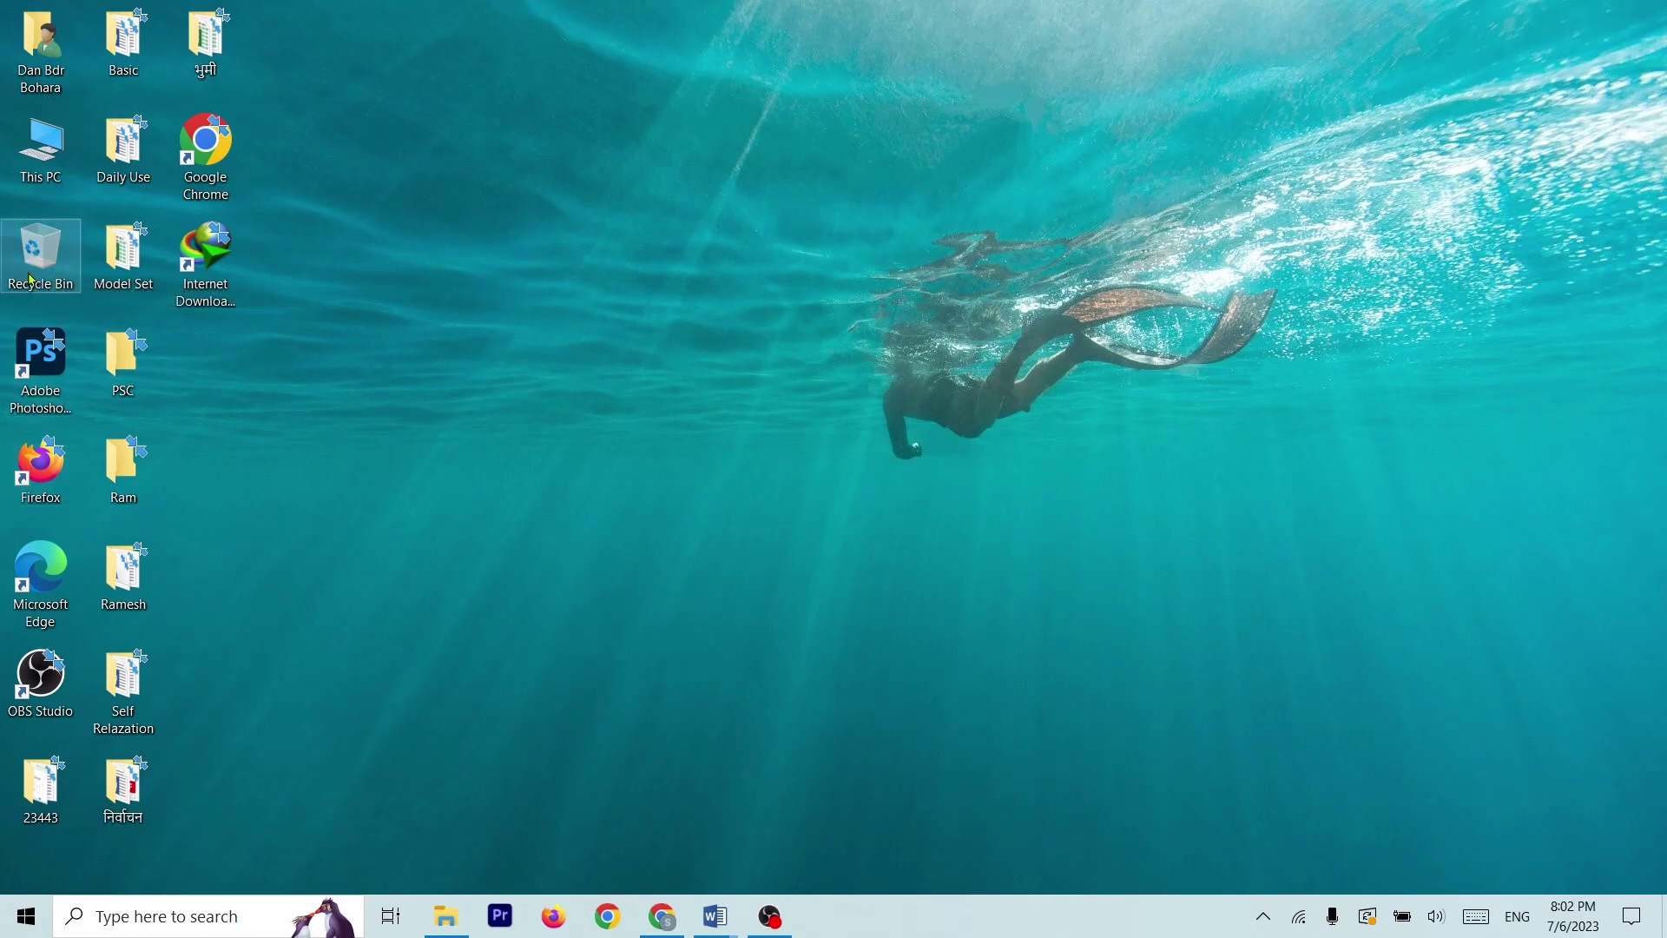
Open the Recycle Bin's properties and move the dialog toward the middle of the desktop
{"action": "right_click", "coordinate": [29, 266]}
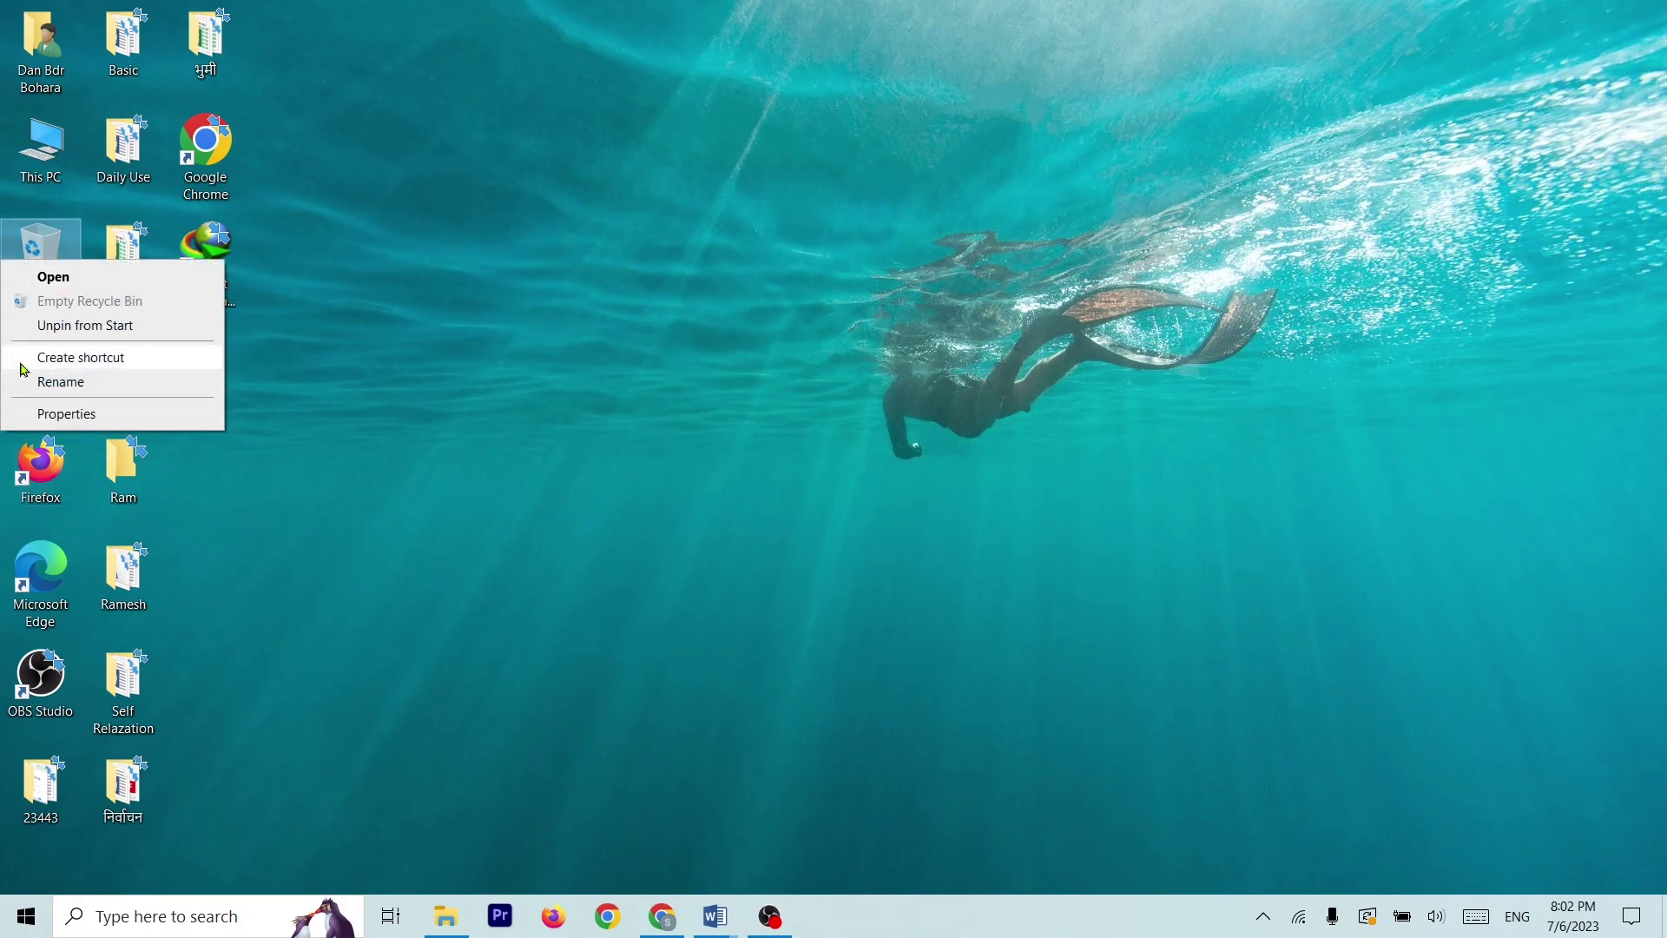
{"action": "left_click", "coordinate": [77, 425]}
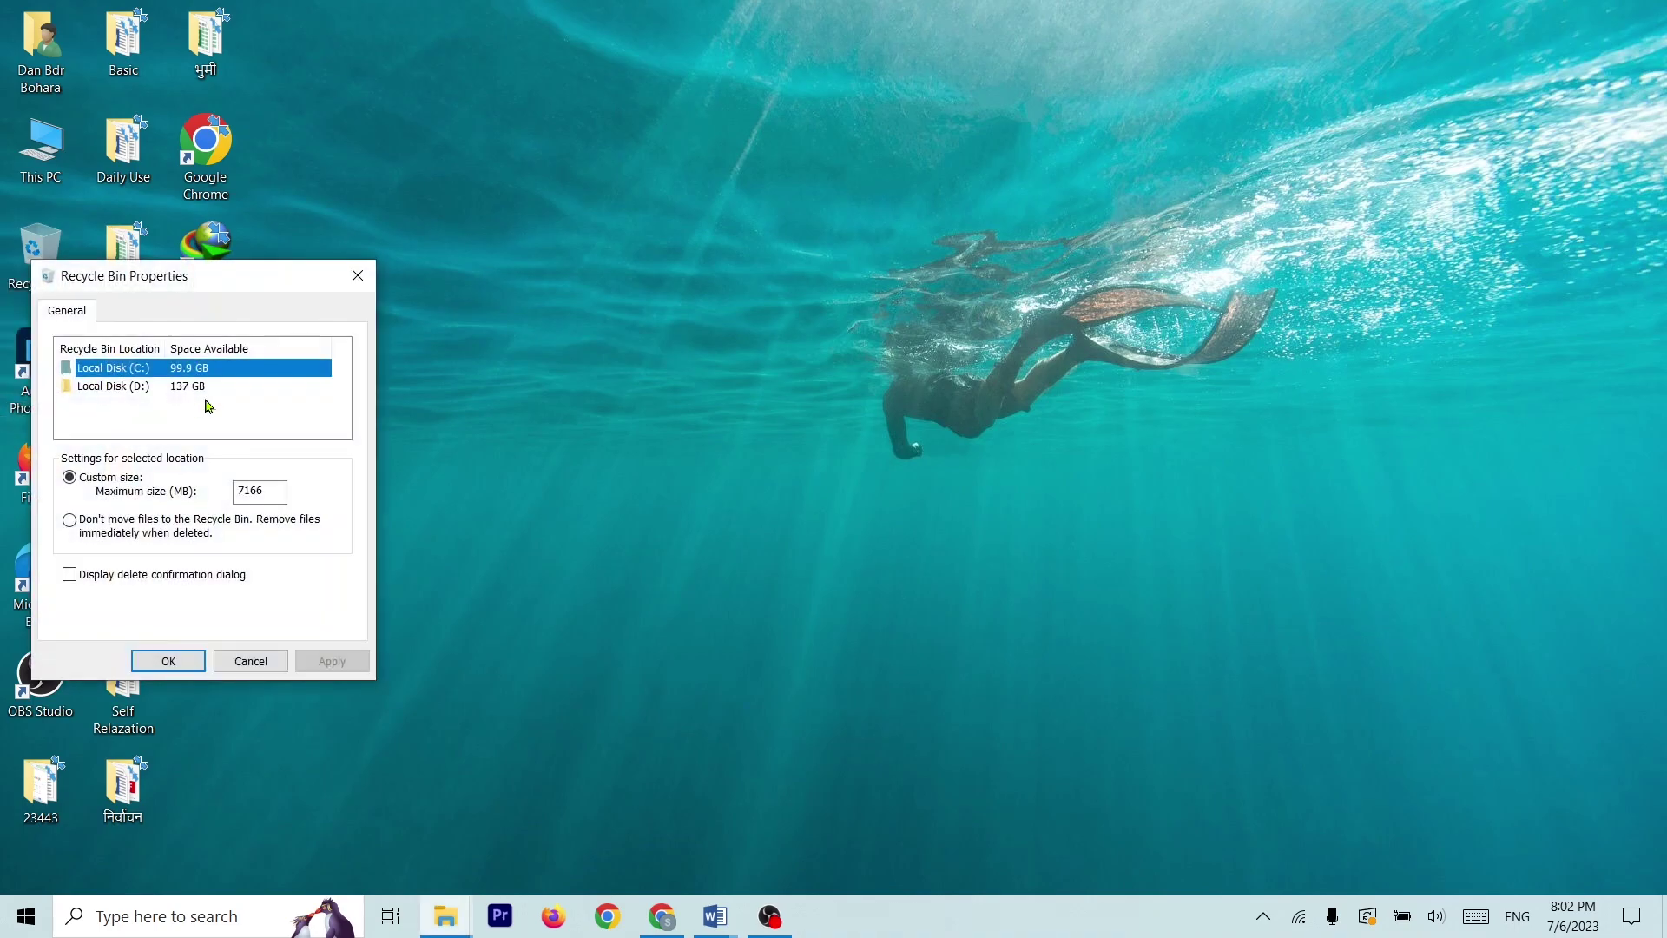
{"action": "left_click_drag", "start_coordinate": [195, 288], "coordinate": [733, 141]}
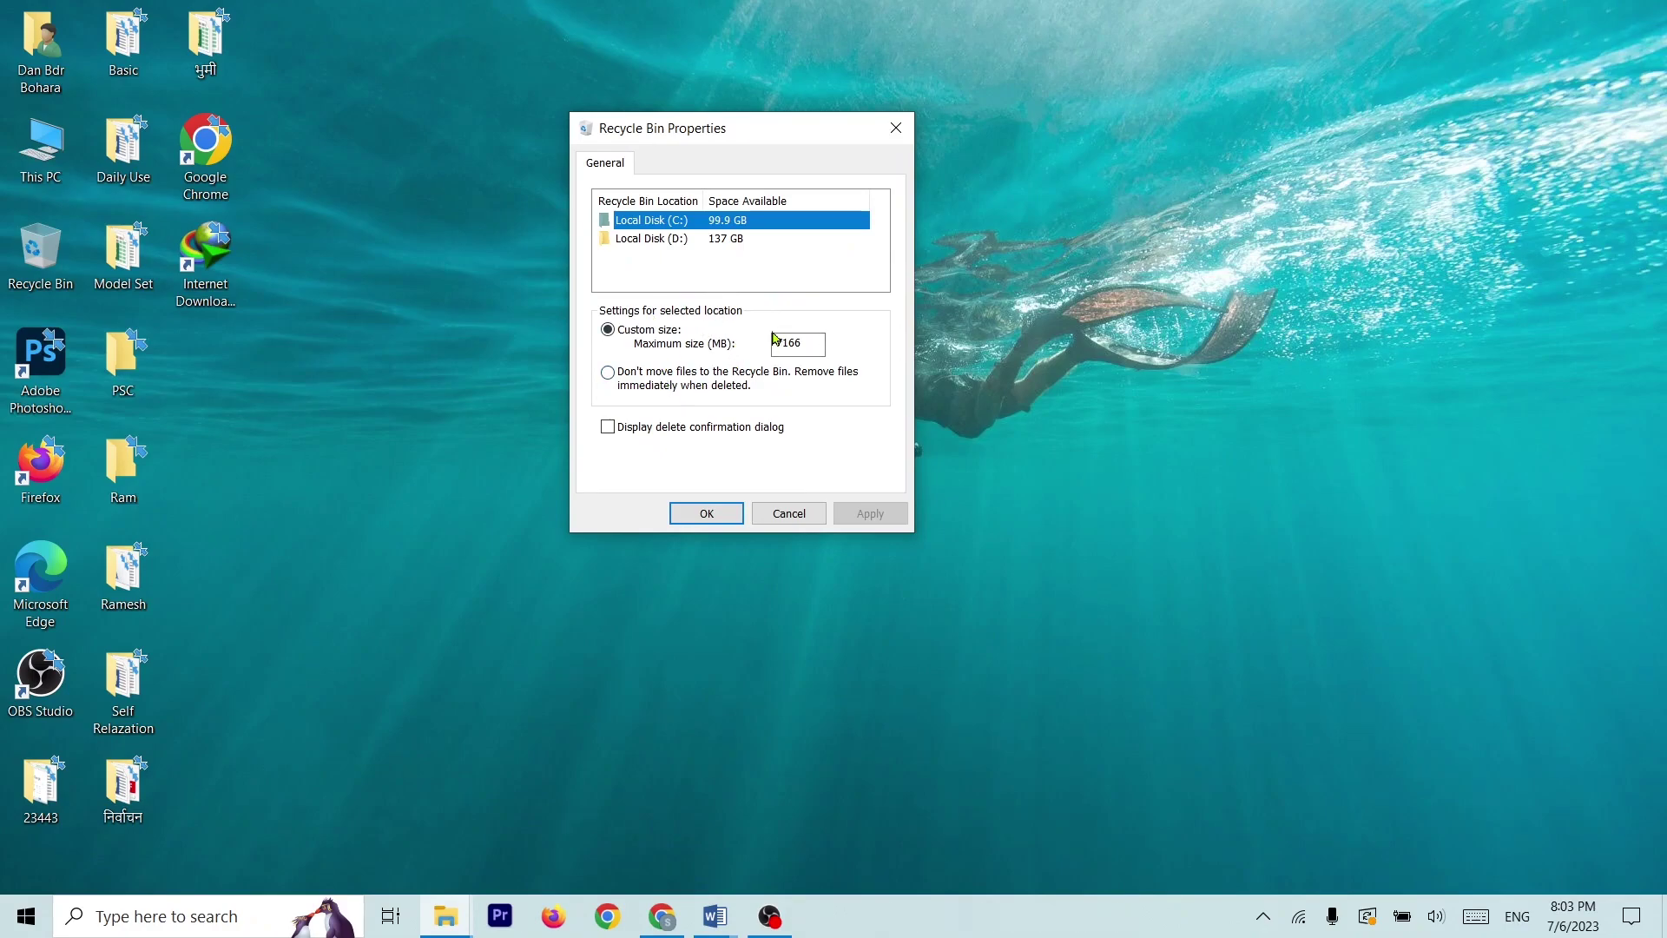
Compare the Recycle Bin's custom maximum size settings for Local Disk (C:) and Local Disk (D:)
{"action": "left_click", "coordinate": [657, 239]}
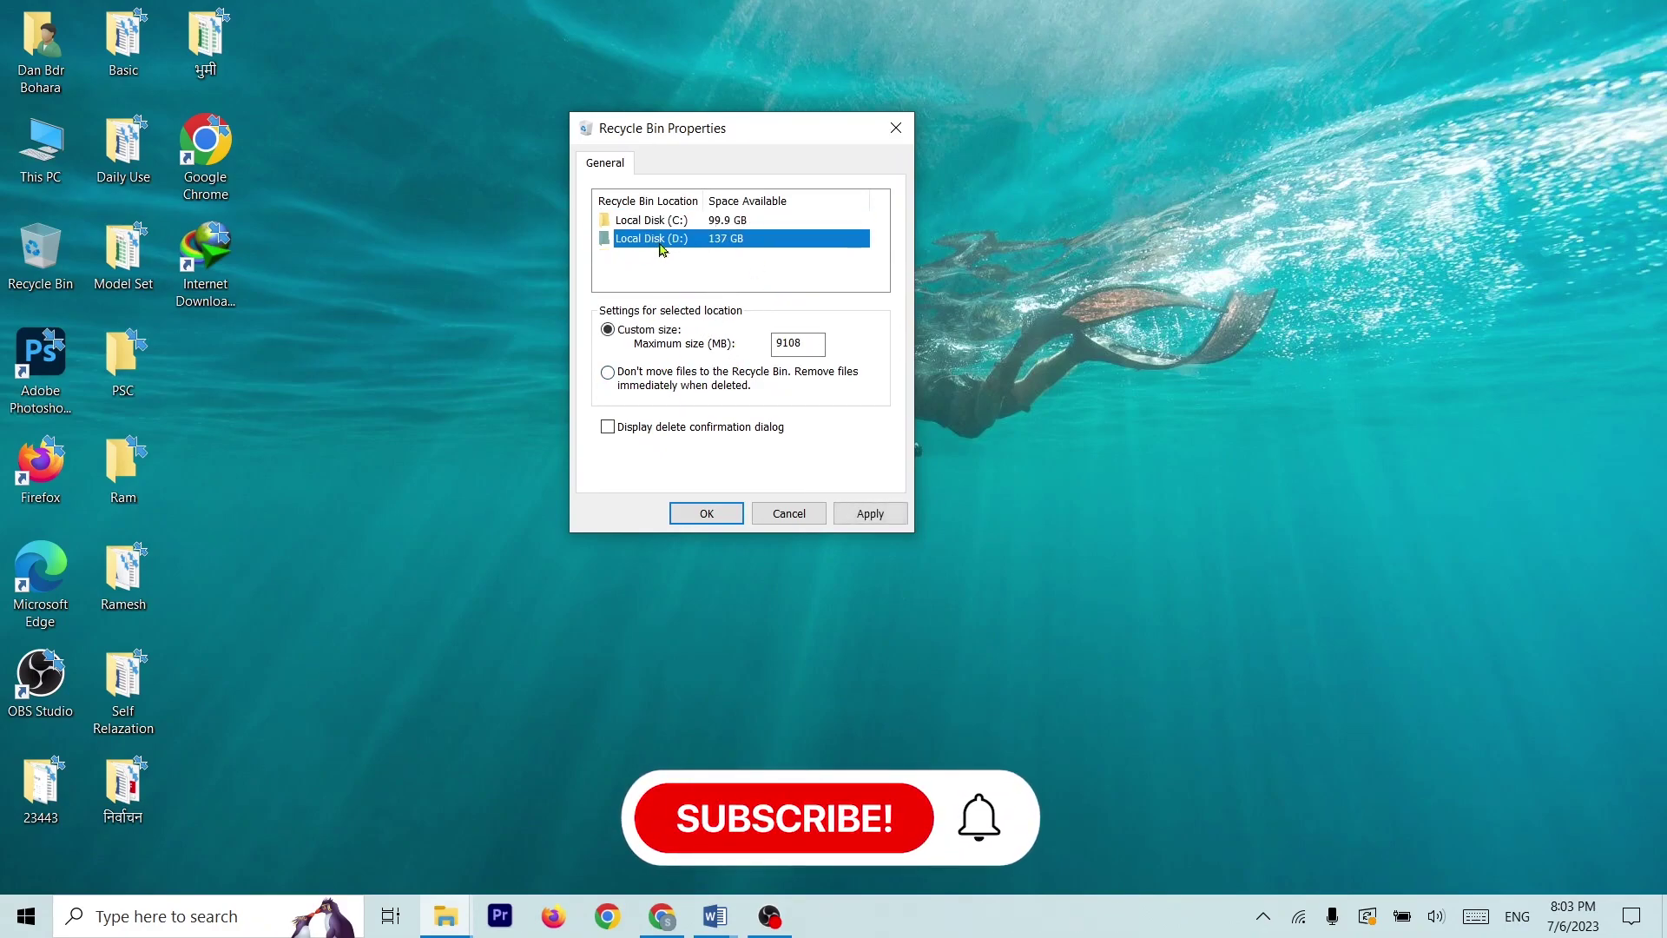
{"action": "left_click", "coordinate": [685, 222]}
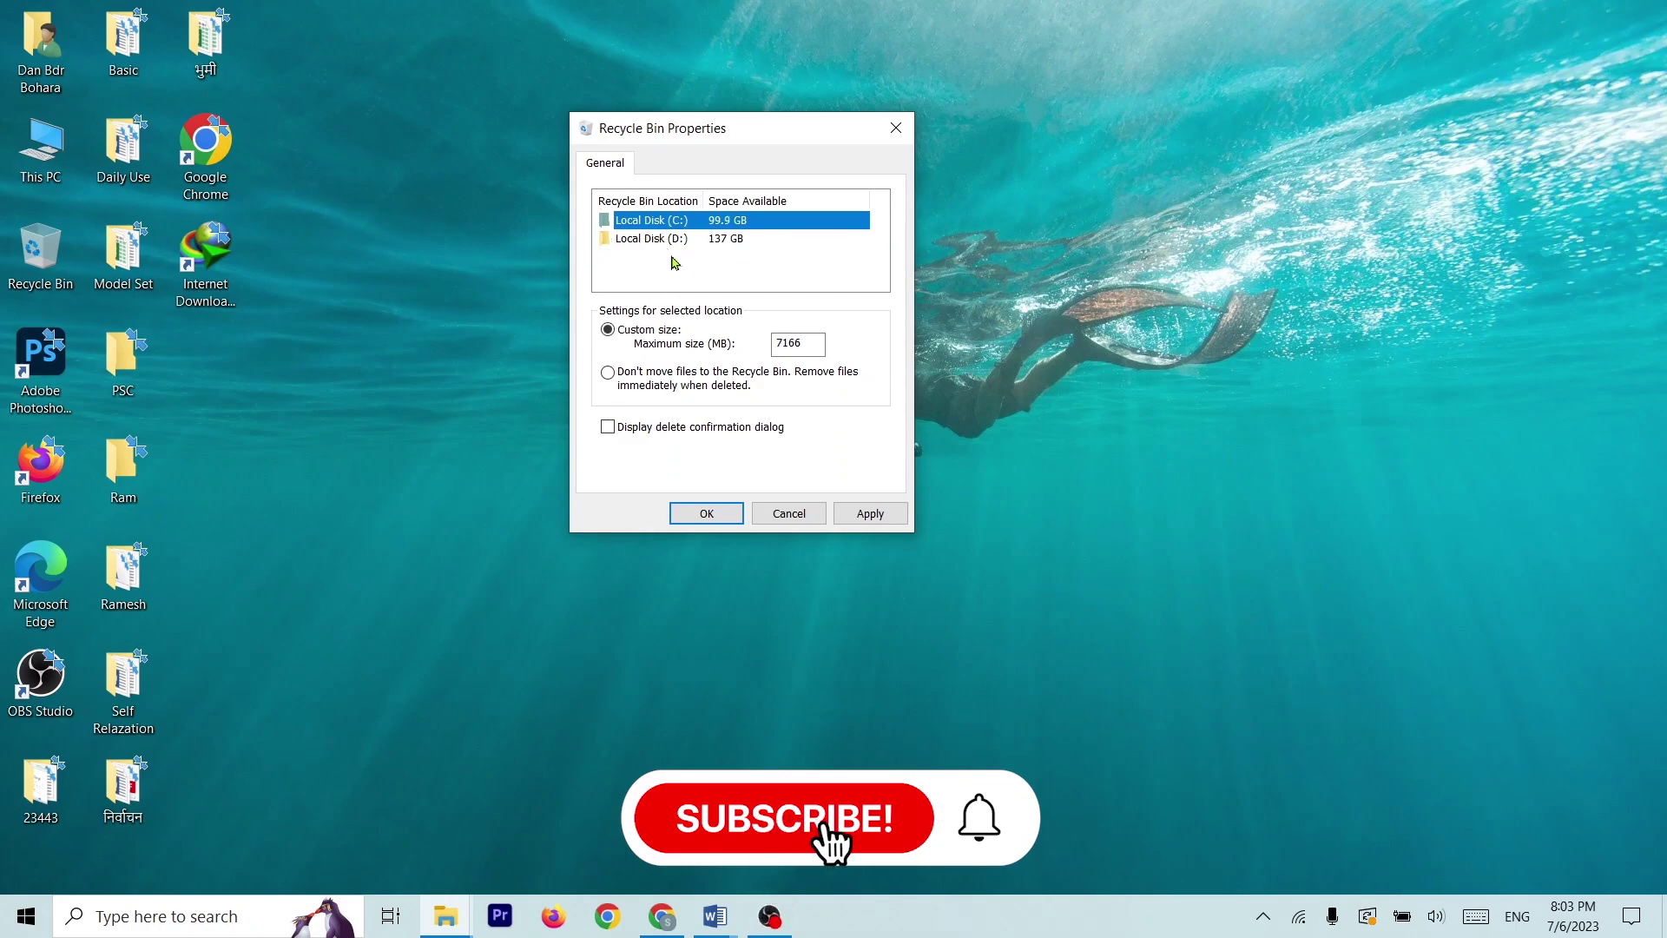
{"action": "left_click", "coordinate": [708, 243]}
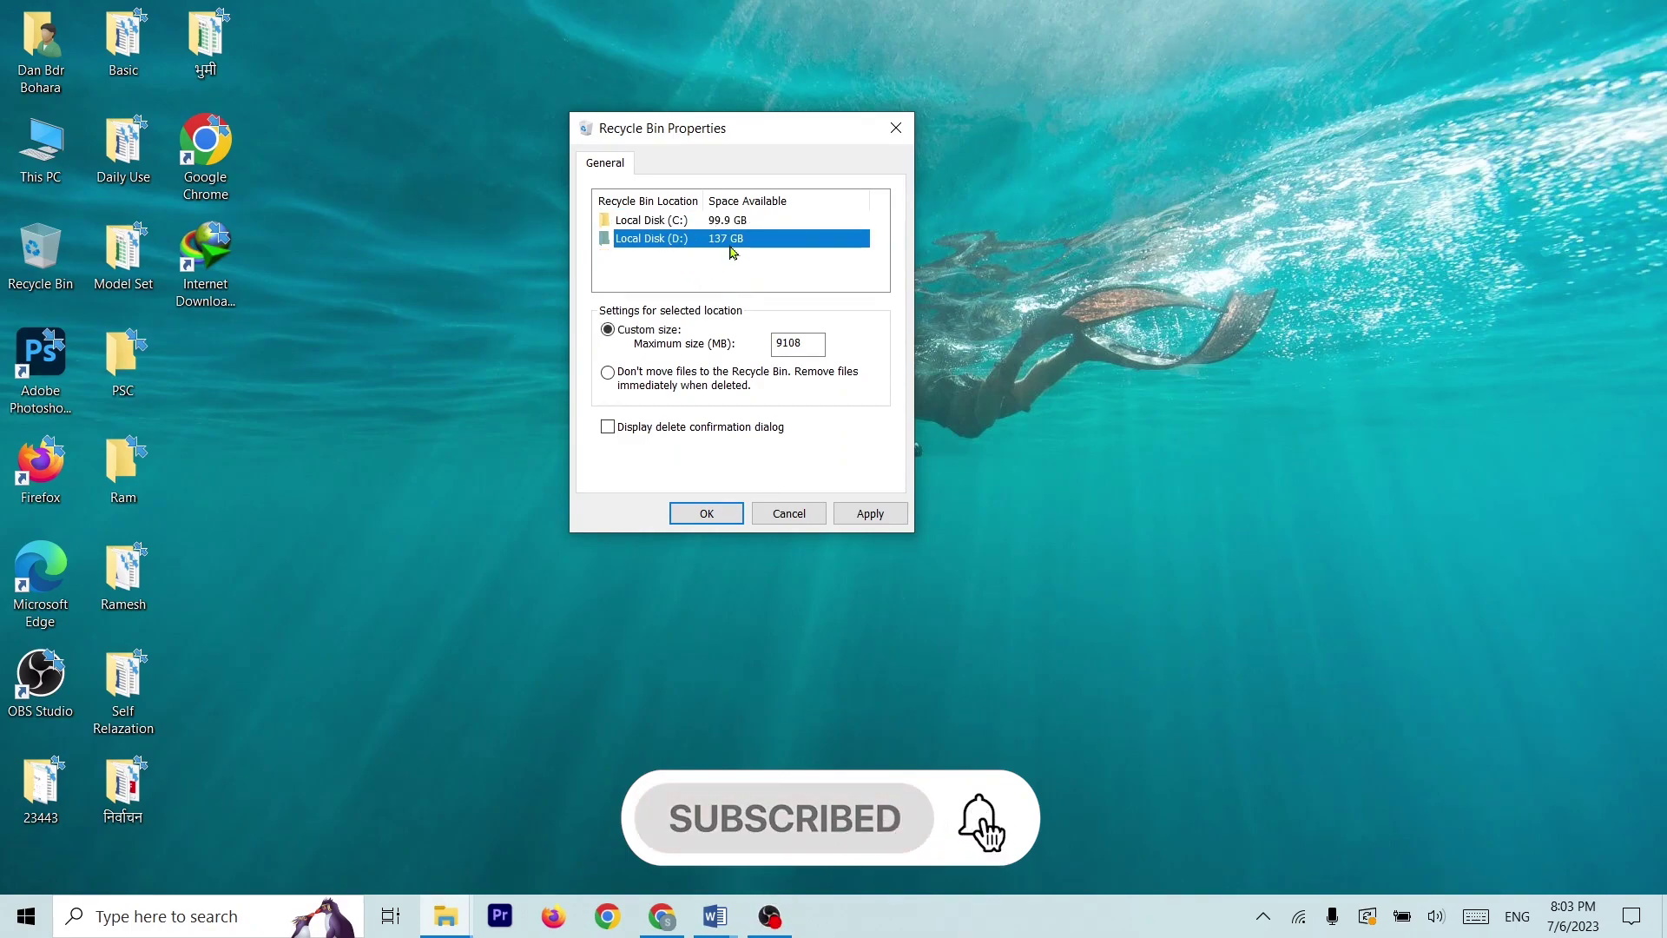
{"action": "double_click", "coordinate": [787, 343]}
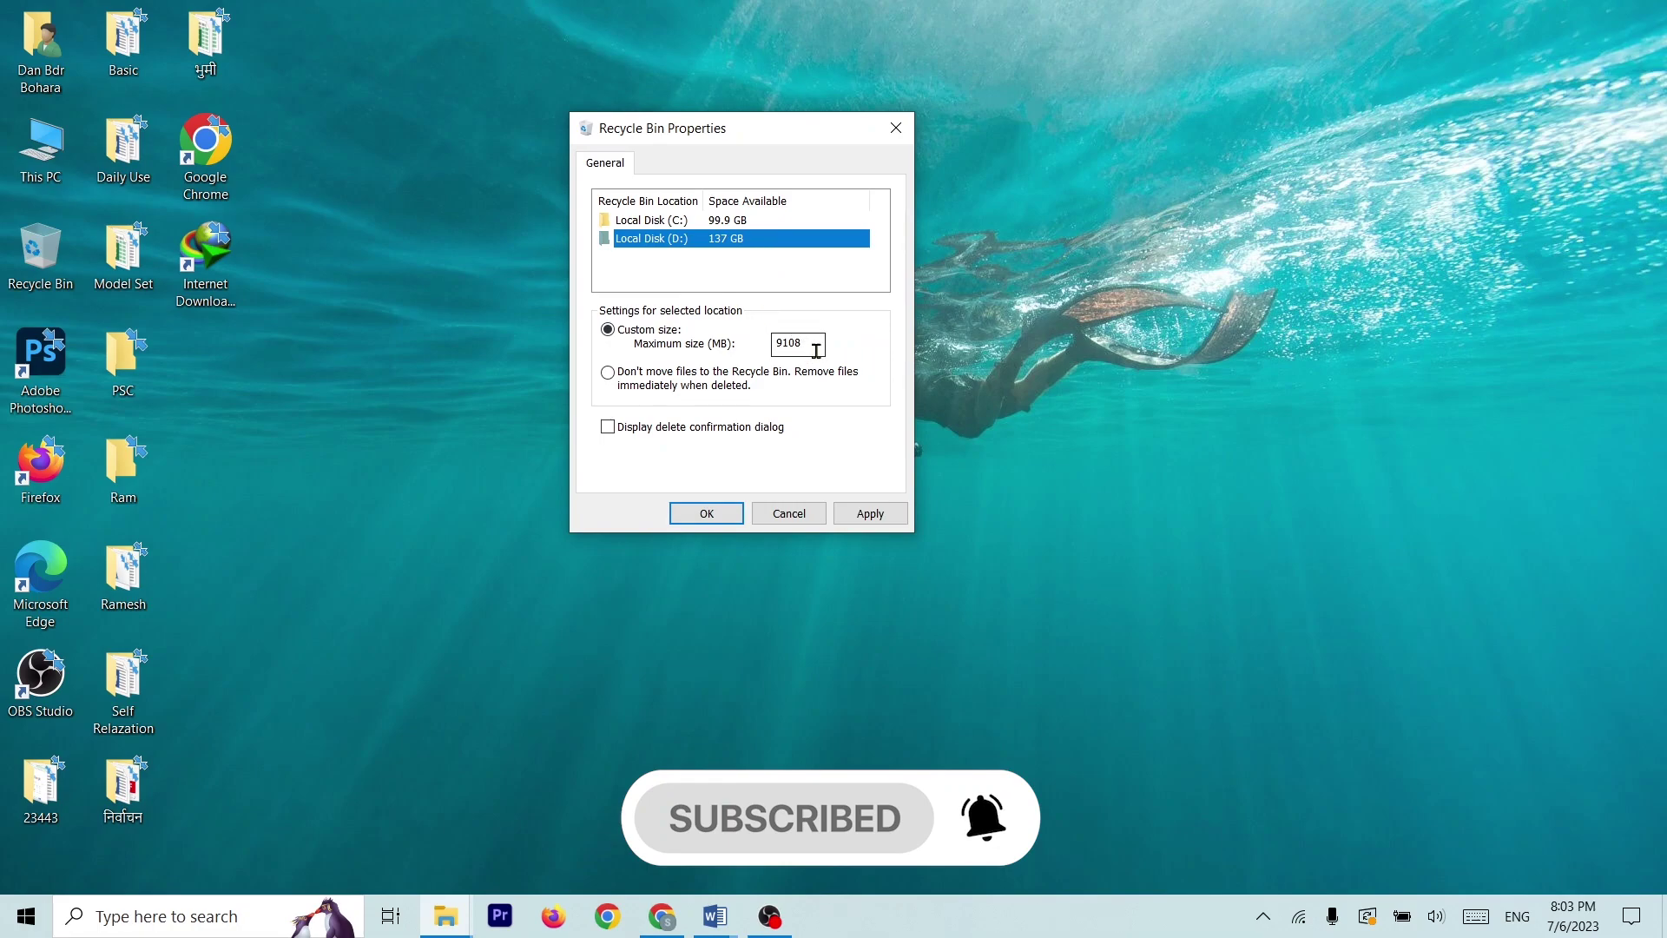
{"action": "left_click", "coordinate": [809, 345]}
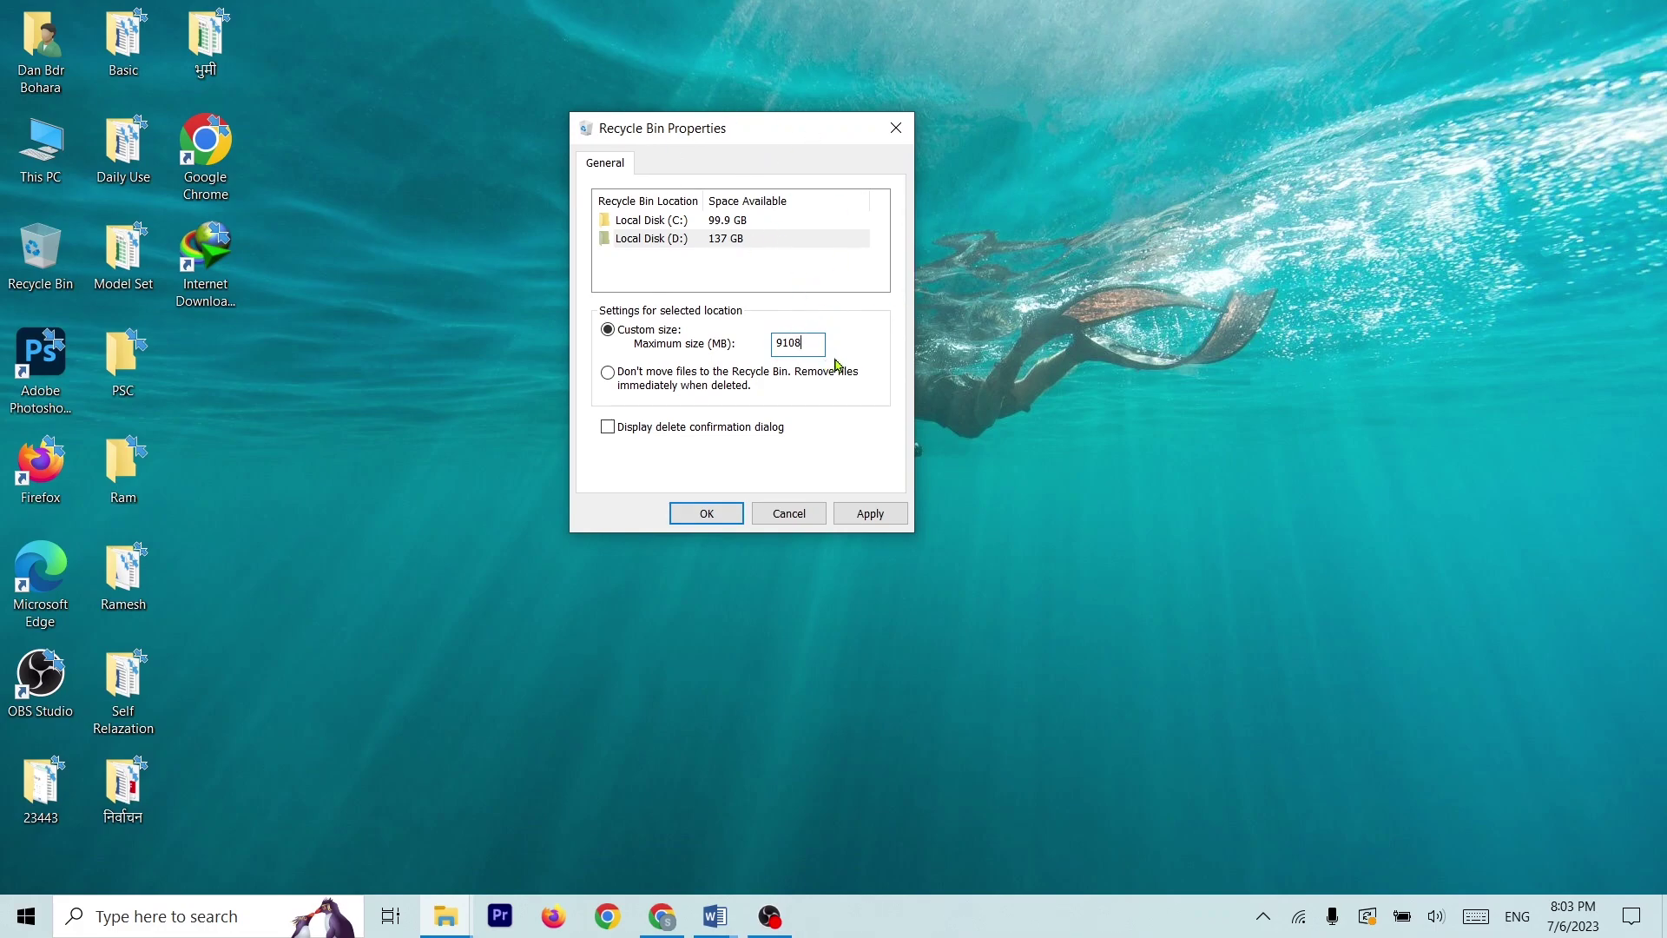
{"action": "left_click", "coordinate": [672, 224]}
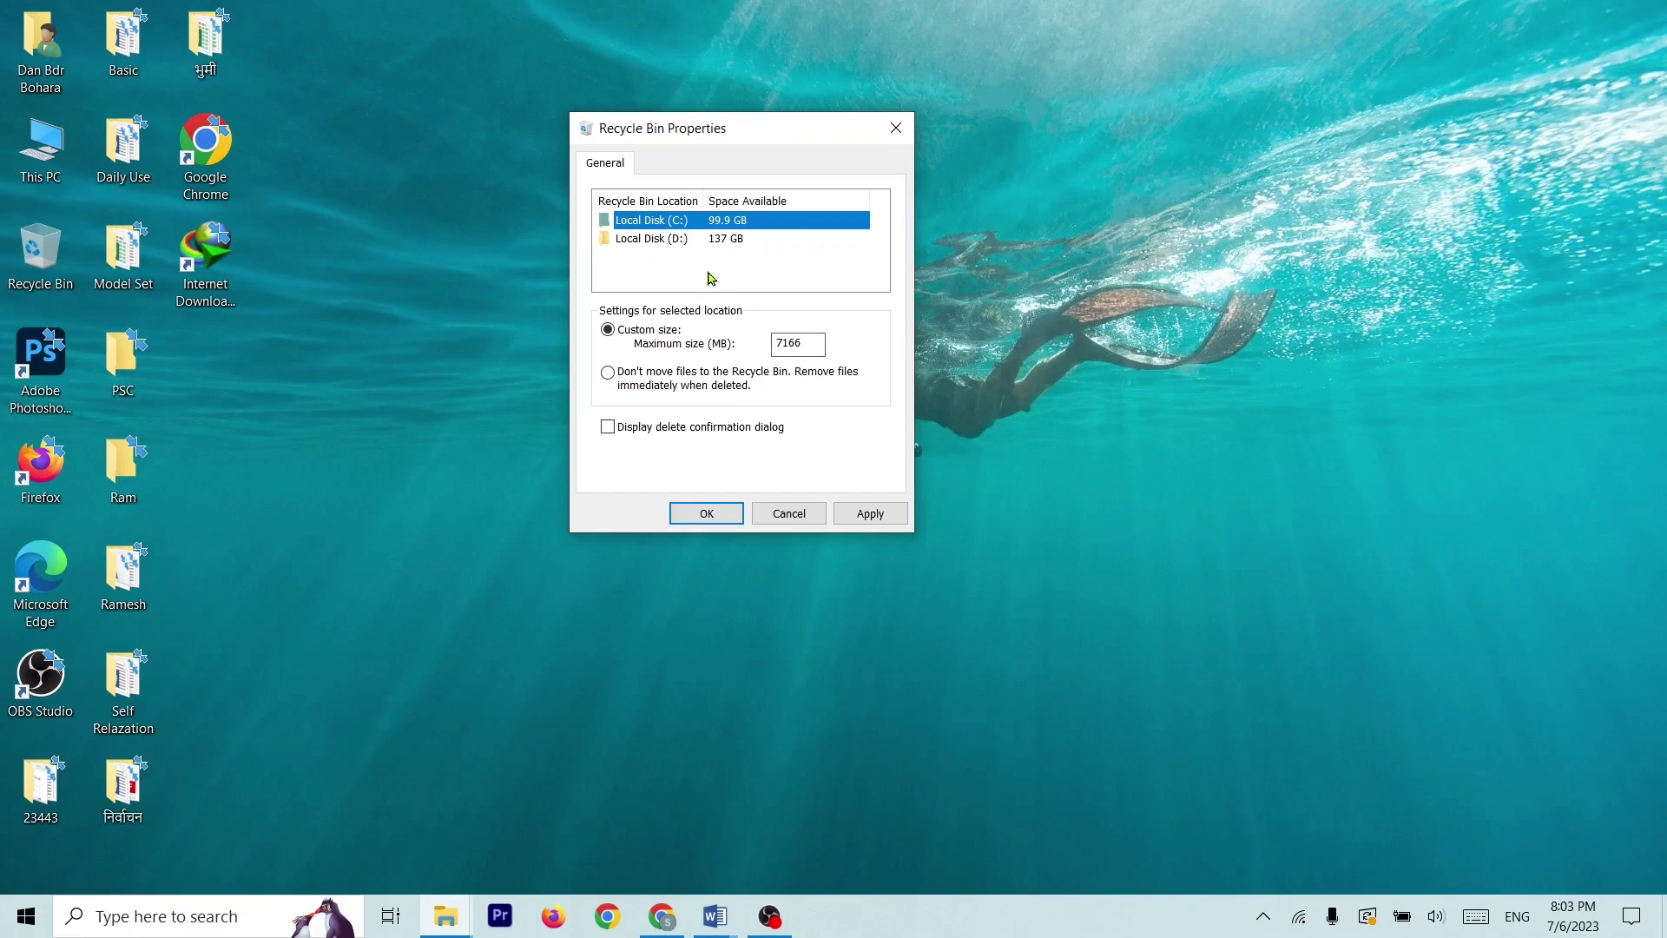
{"action": "left_click", "coordinate": [684, 240]}
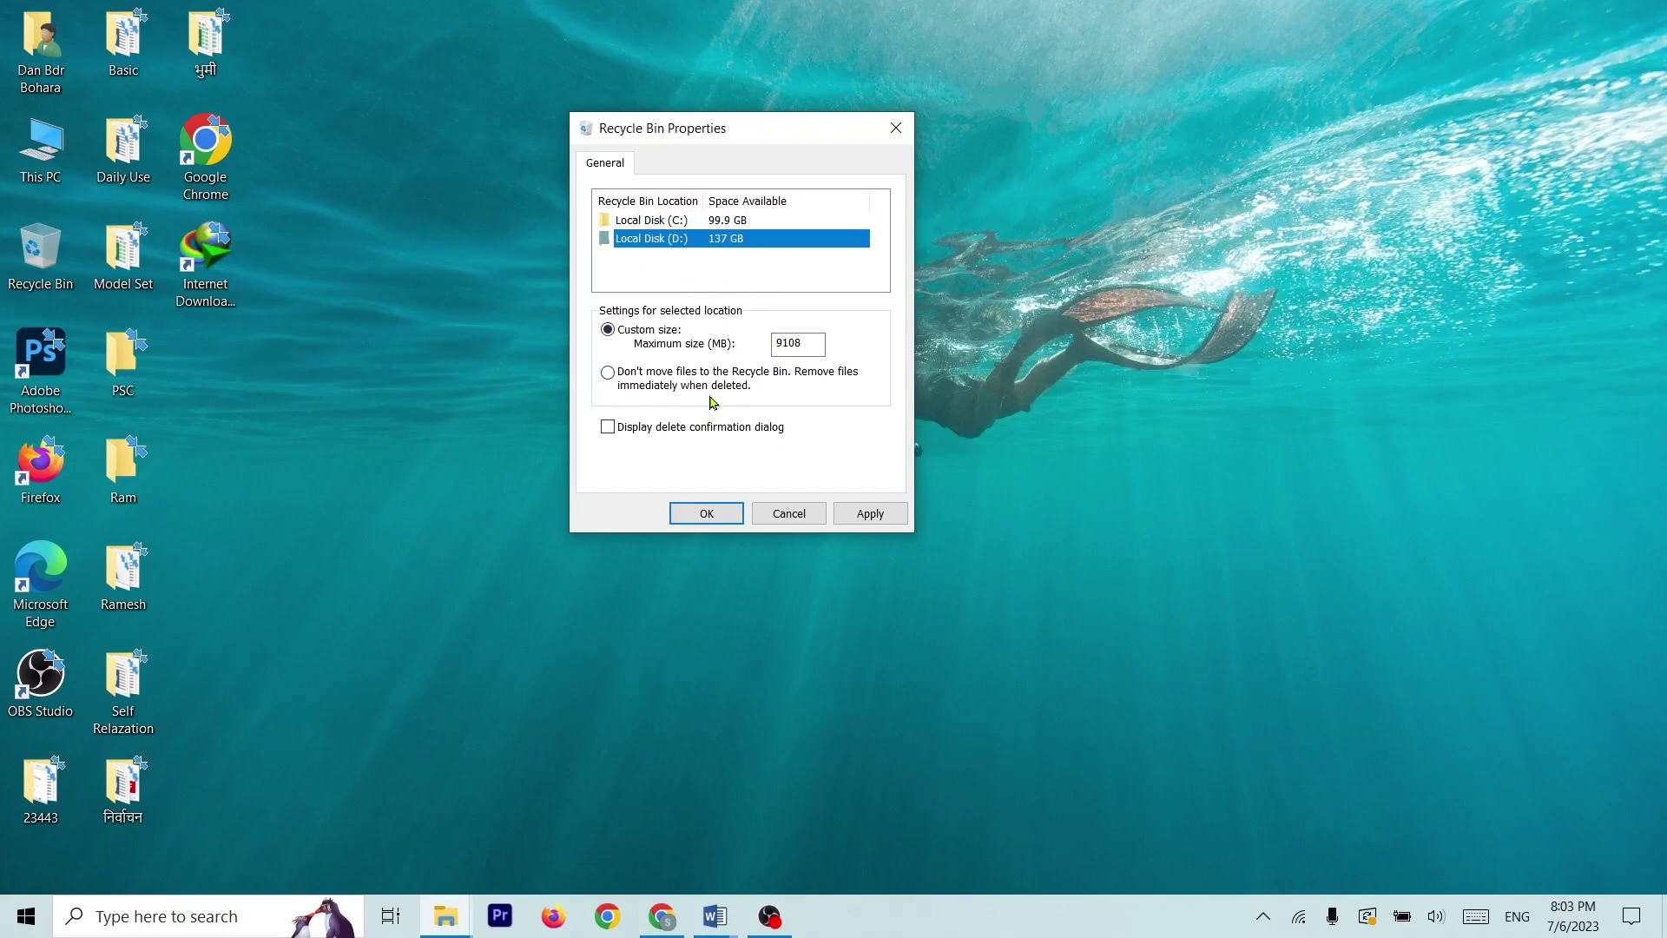
Keep Local Disk (D:) on the custom size option, capture the Recycle Bin Properties dialog, and accept it
{"action": "left_click", "coordinate": [820, 346]}
{"action": "left_click_drag", "start_coordinate": [820, 346], "coordinate": [739, 342]}
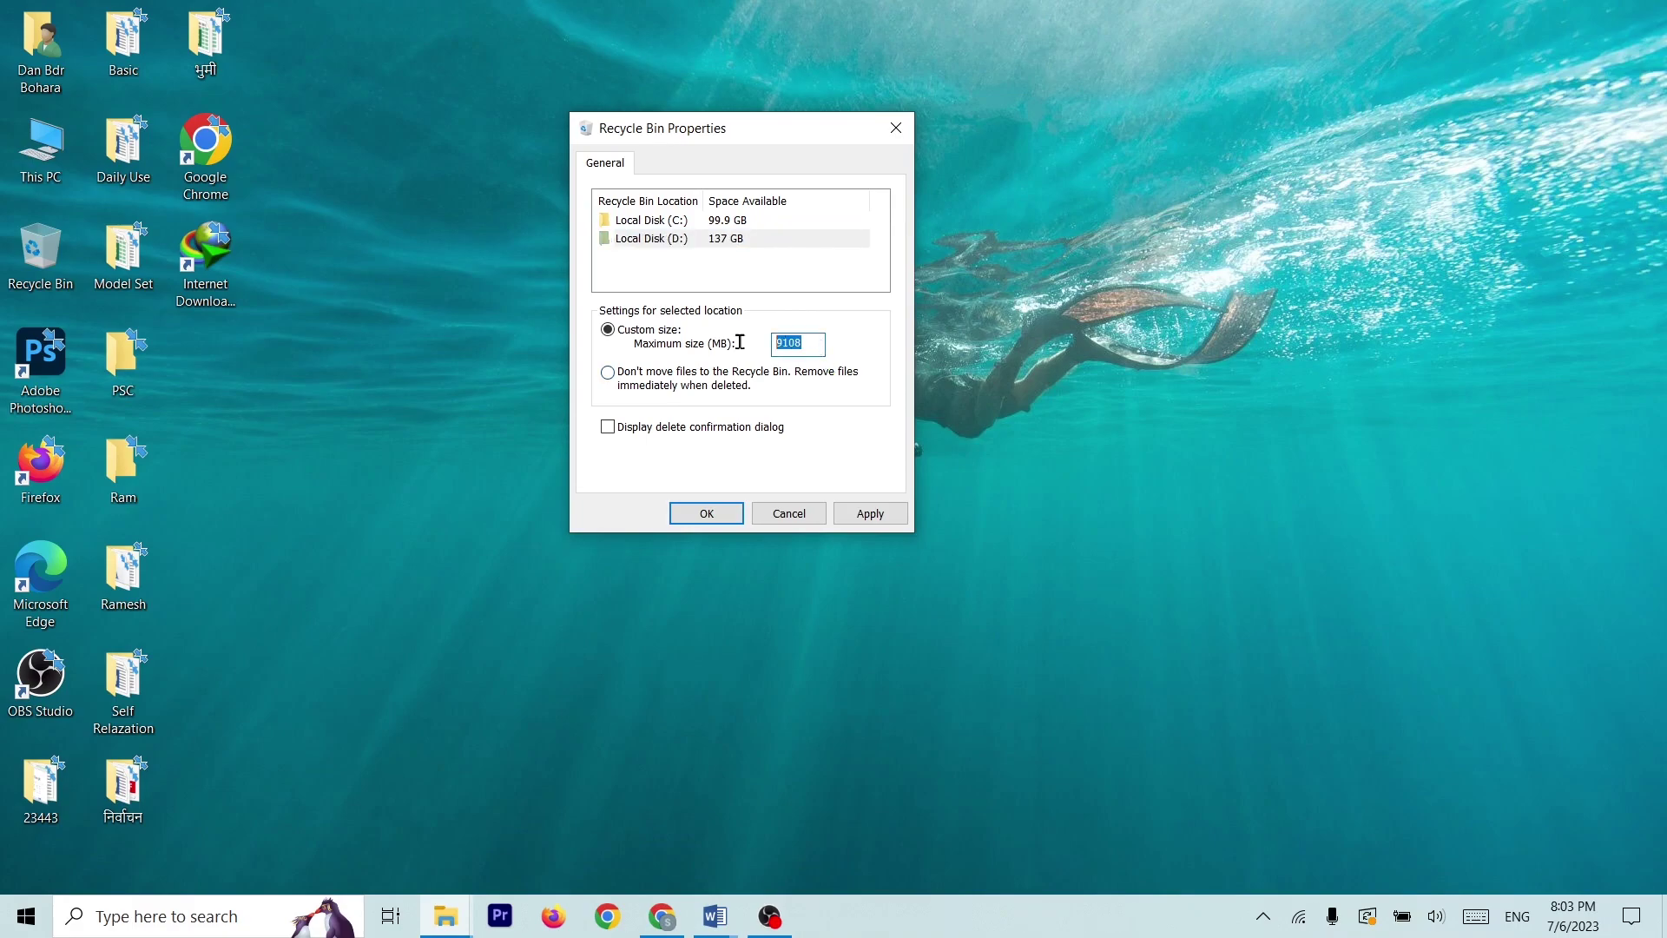
{"action": "left_click", "coordinate": [787, 345]}
{"action": "left_click", "coordinate": [799, 376]}
{"action": "left_click", "coordinate": [675, 331]}
{"action": "key", "text": "alt+Print"}
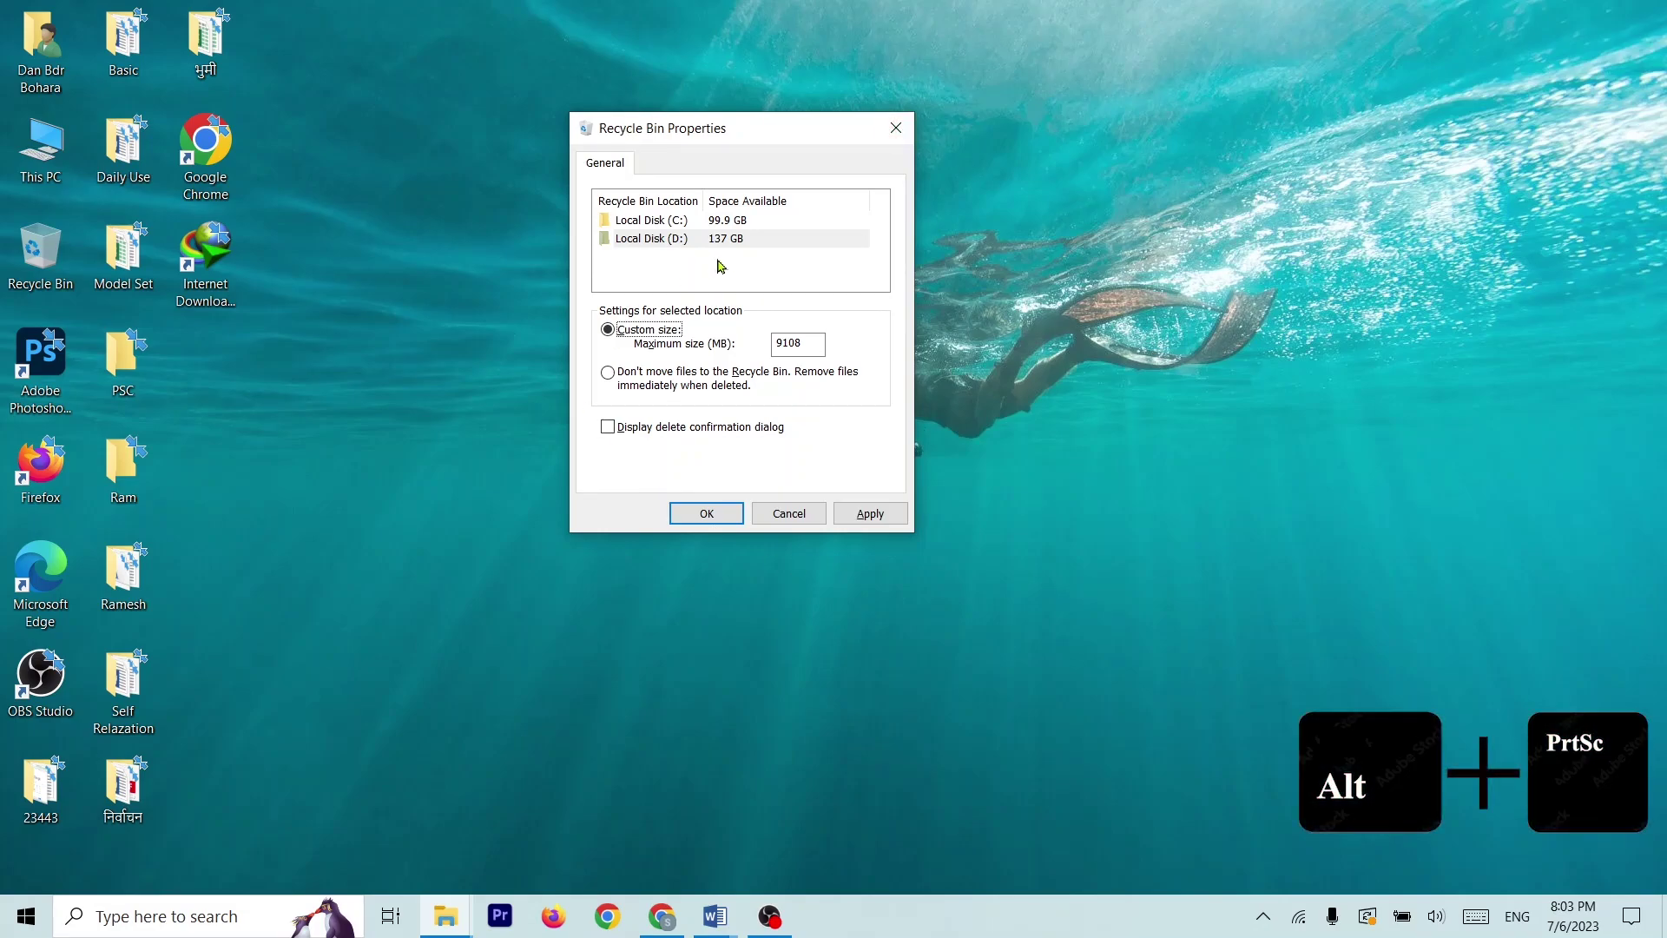
{"action": "left_click", "coordinate": [706, 513]}
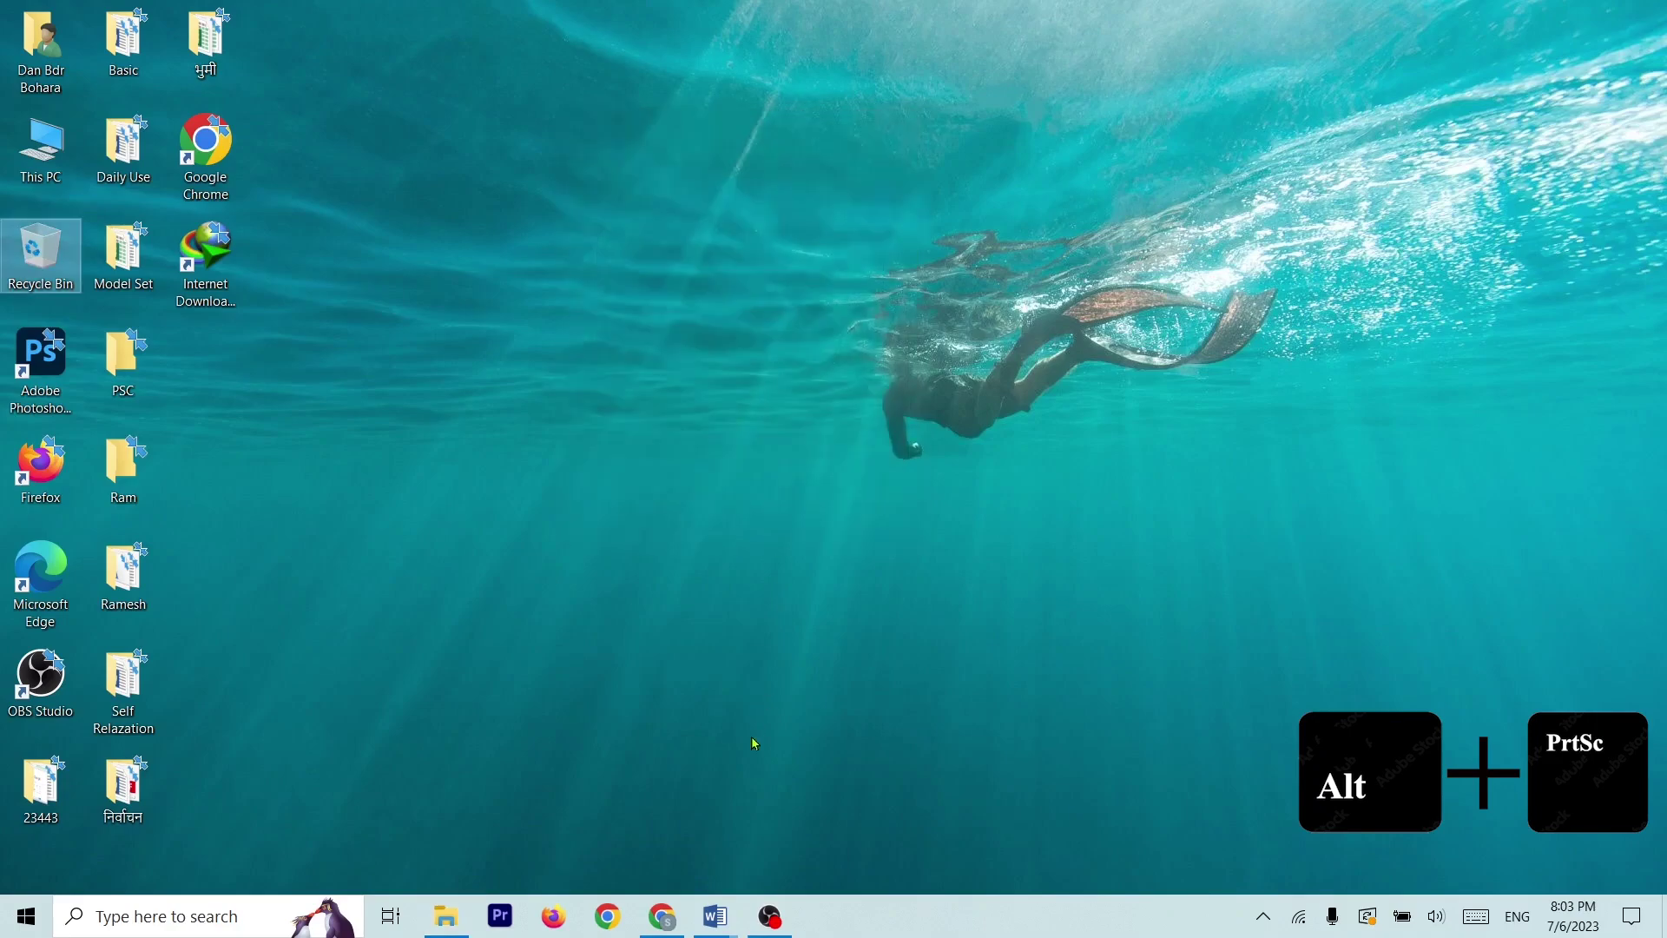
Paste the Recycle Bin screenshot under "Q. 73." in Windows.docx and add the heading "Q. 74." below it
{"action": "mouse_move", "coordinate": [715, 916]}
{"action": "left_click", "coordinate": [646, 813]}
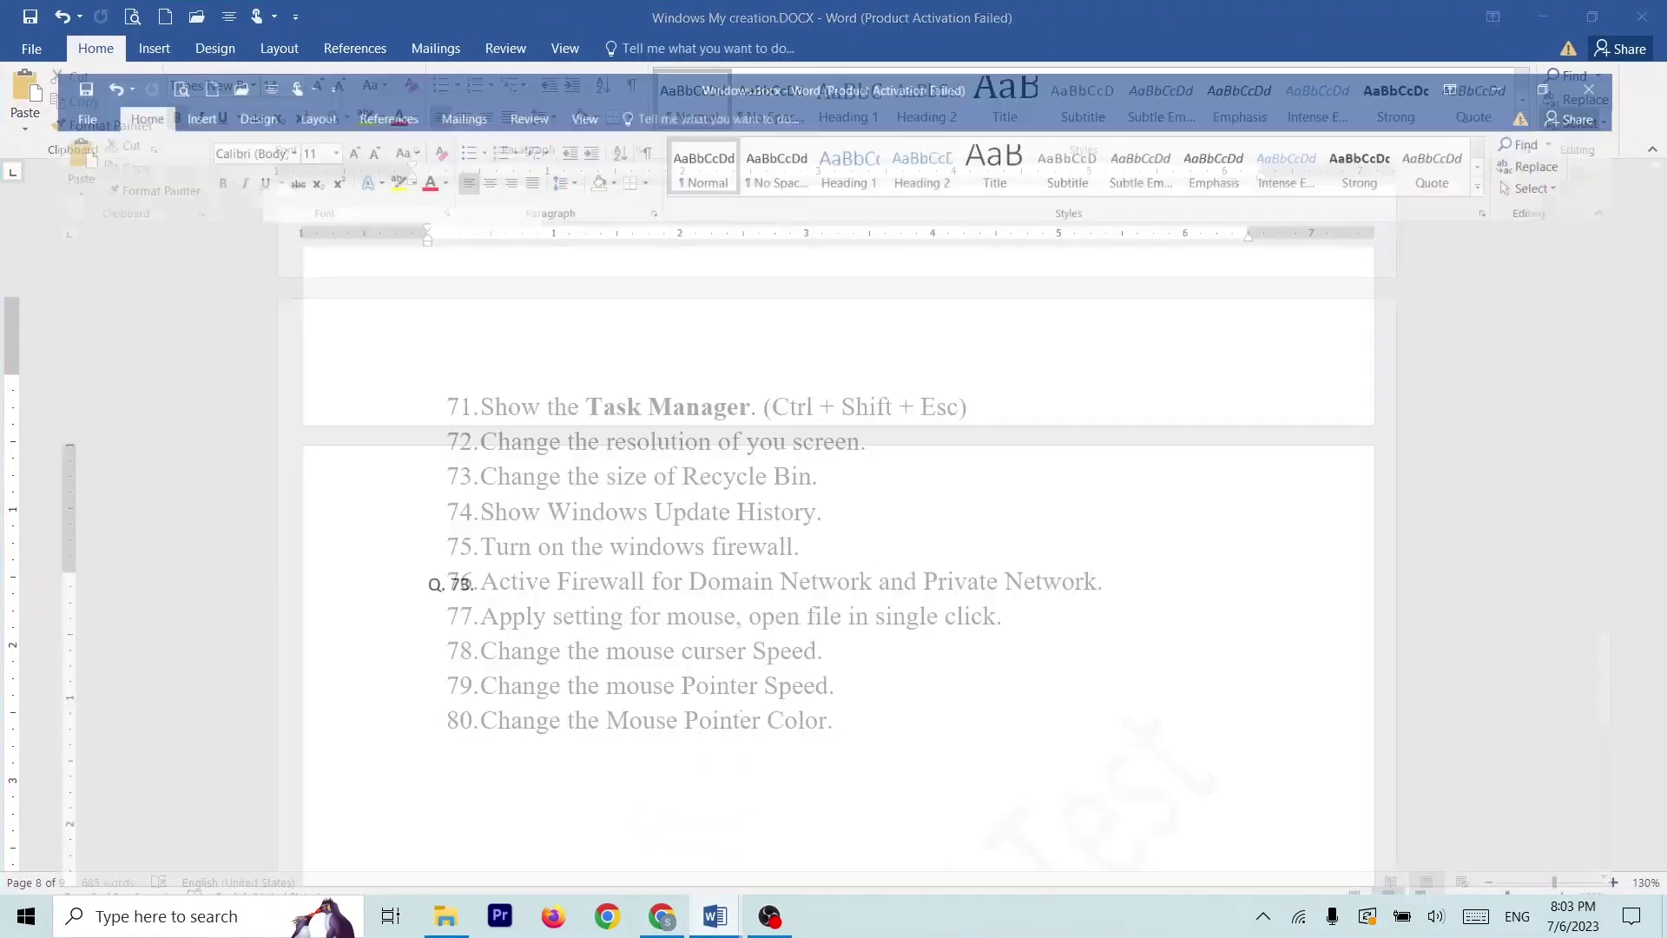
{"action": "key", "text": "ctrl+v"}
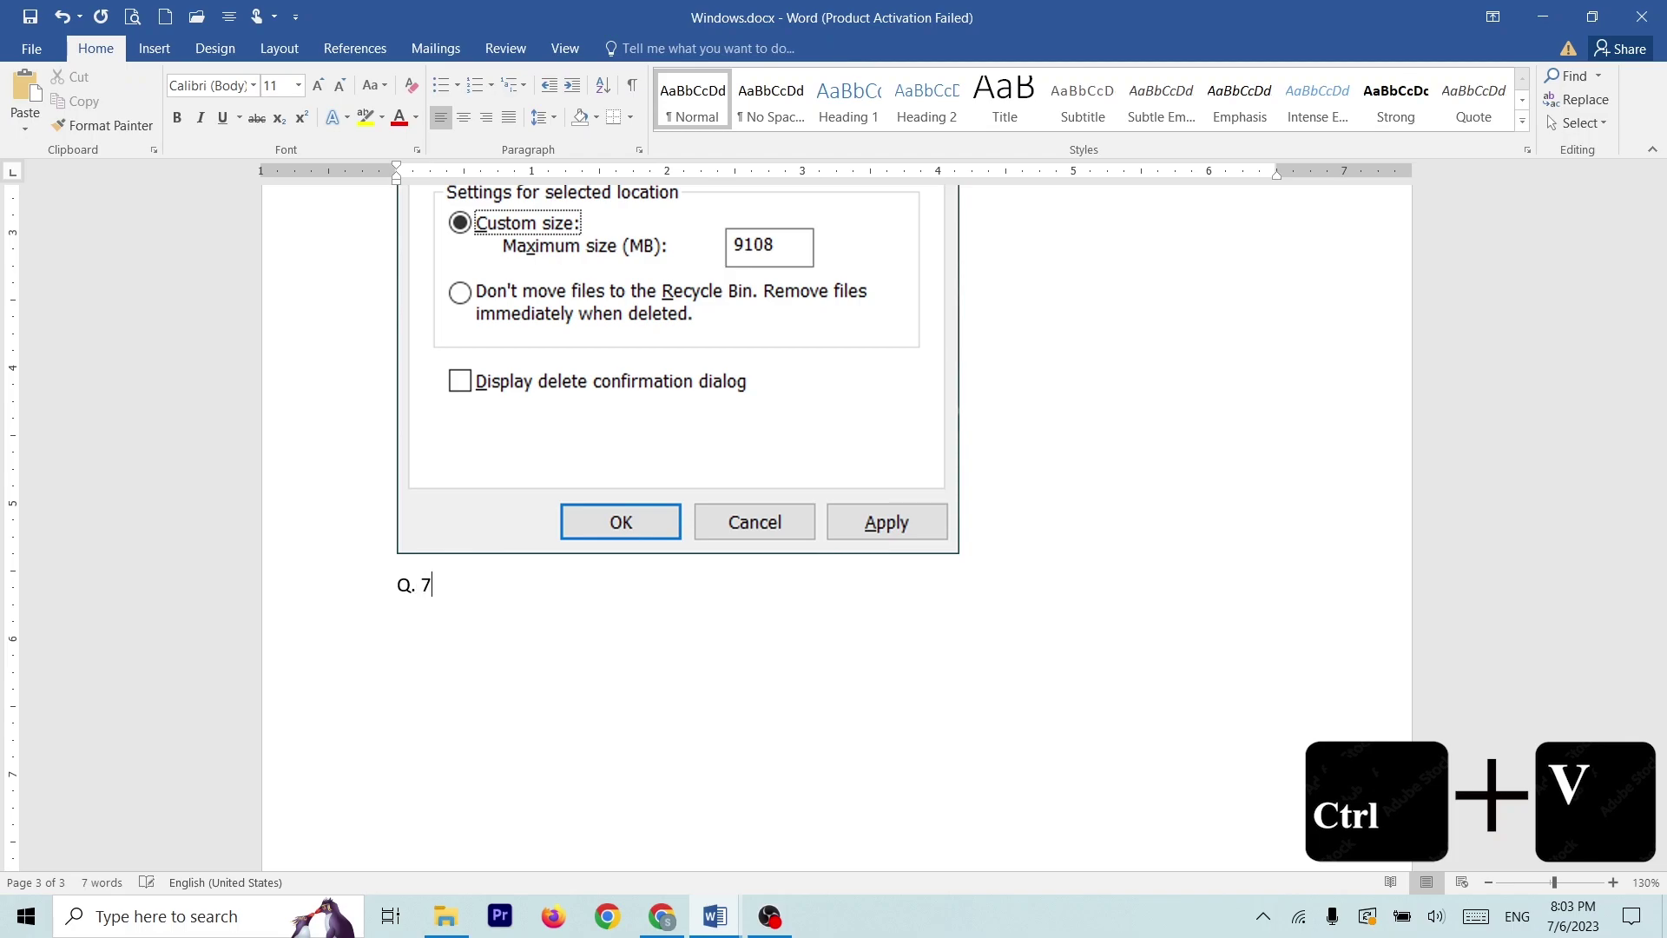
{"action": "type", "text": "."}
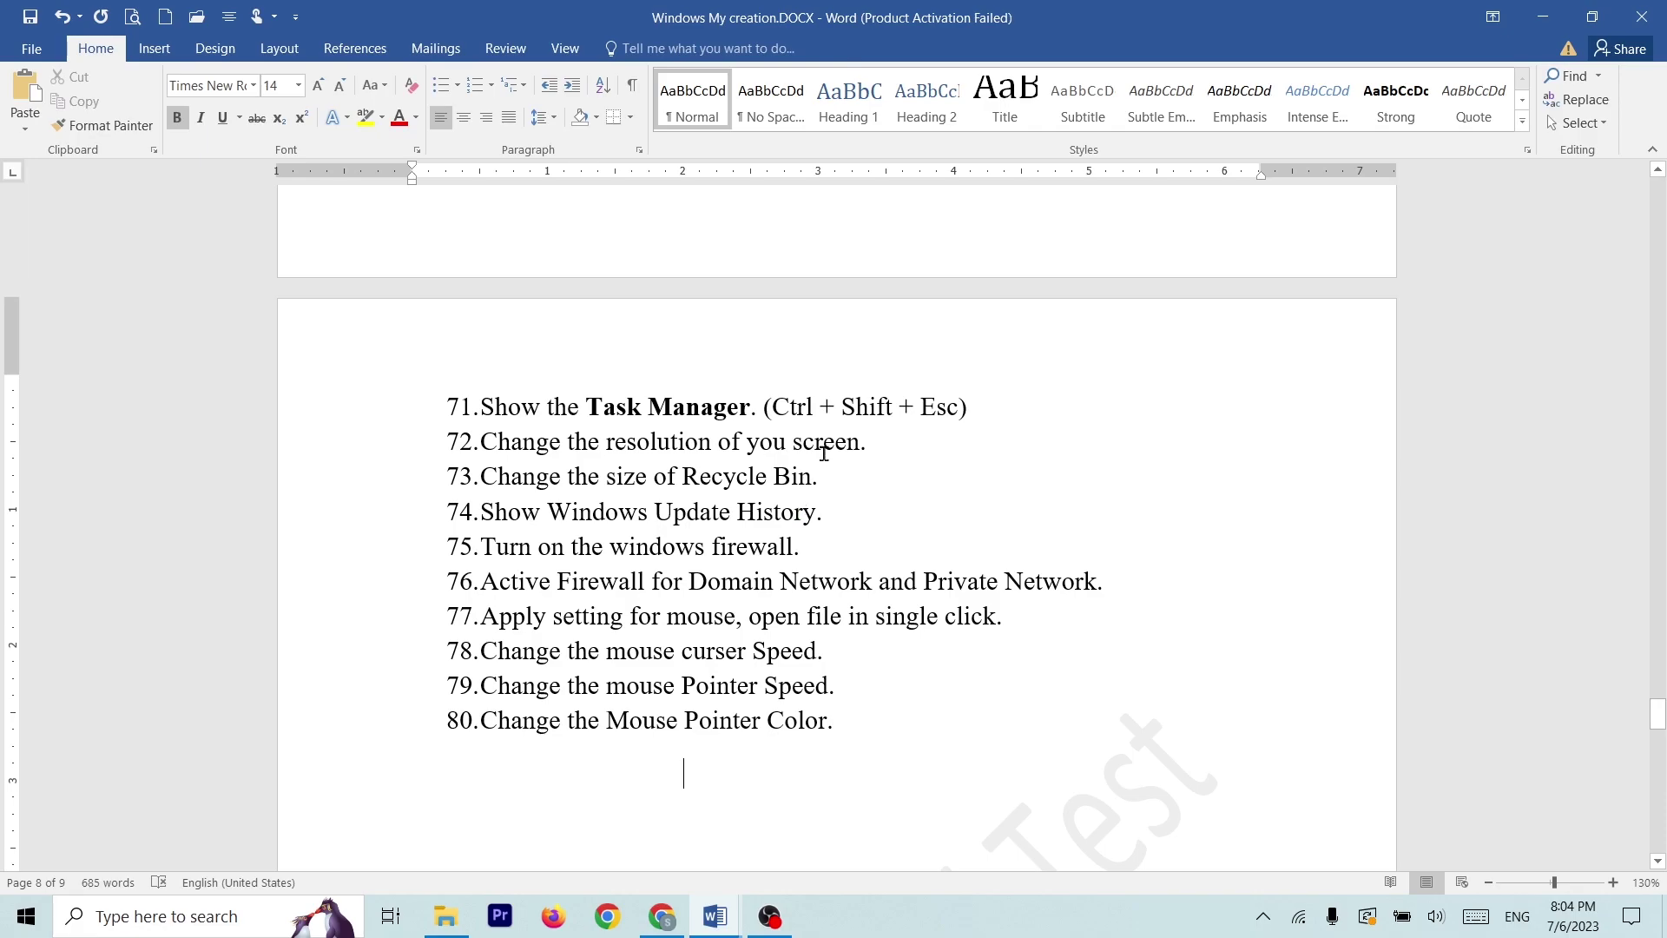
Minimize both Word documents and open the Windows Update history by searching Windows for "update"
{"action": "left_click", "coordinate": [1530, 11]}
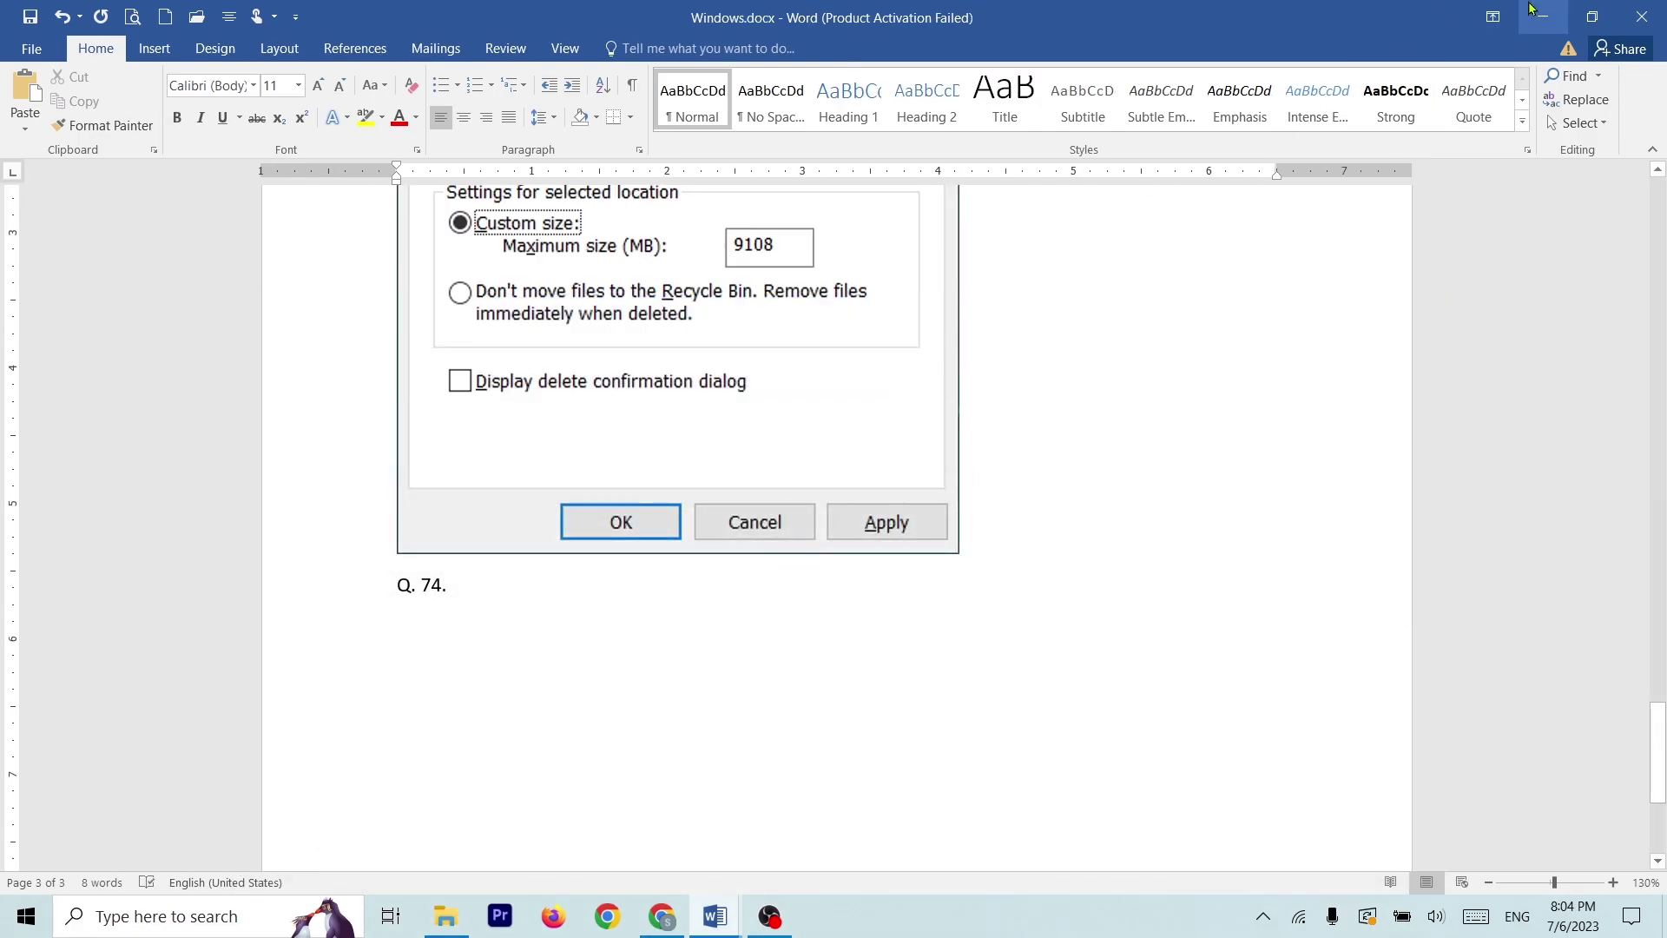
{"action": "left_click", "coordinate": [1546, 18]}
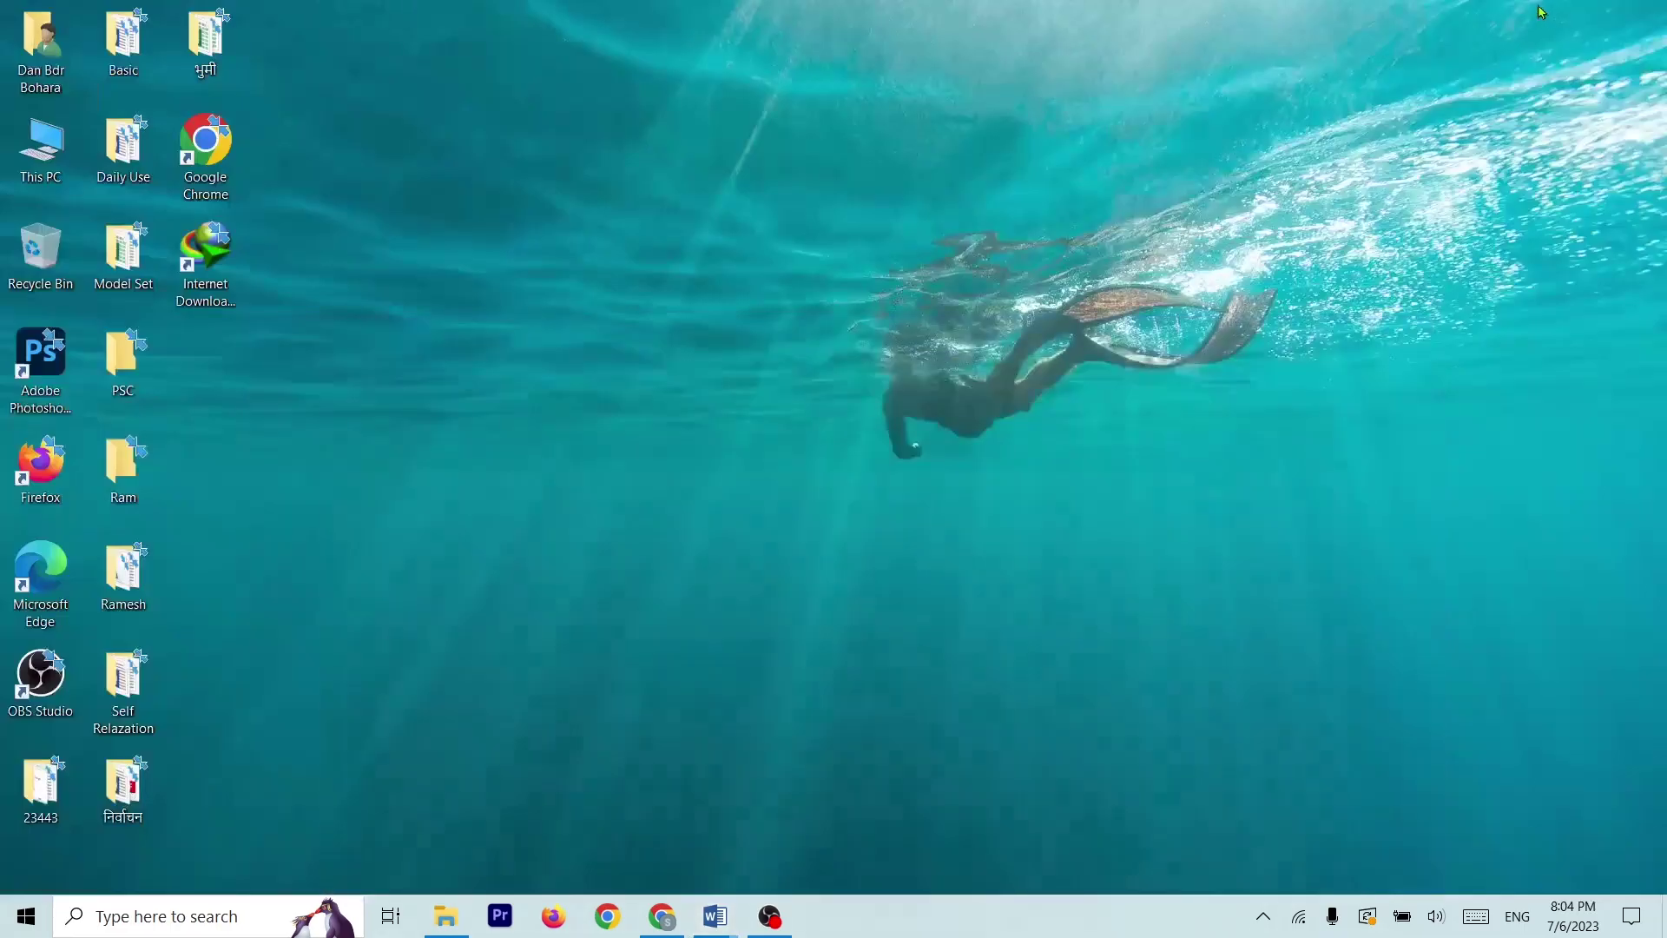
{"action": "left_click", "coordinate": [38, 928]}
{"action": "type", "text": "update"}
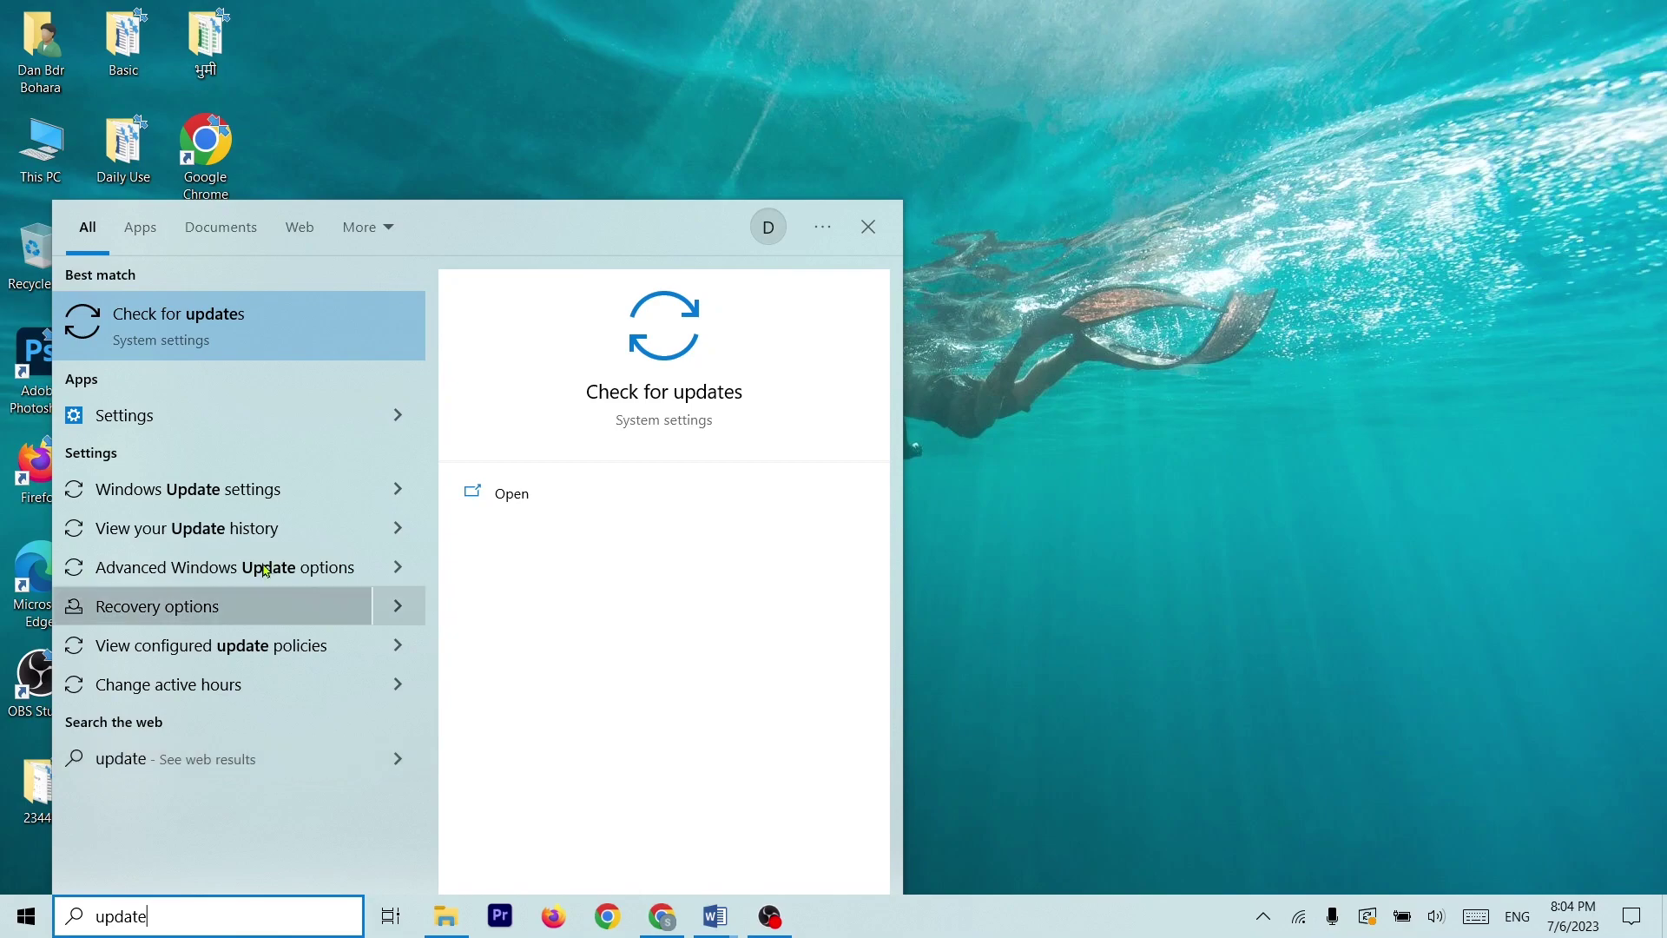
{"action": "left_click", "coordinate": [202, 530]}
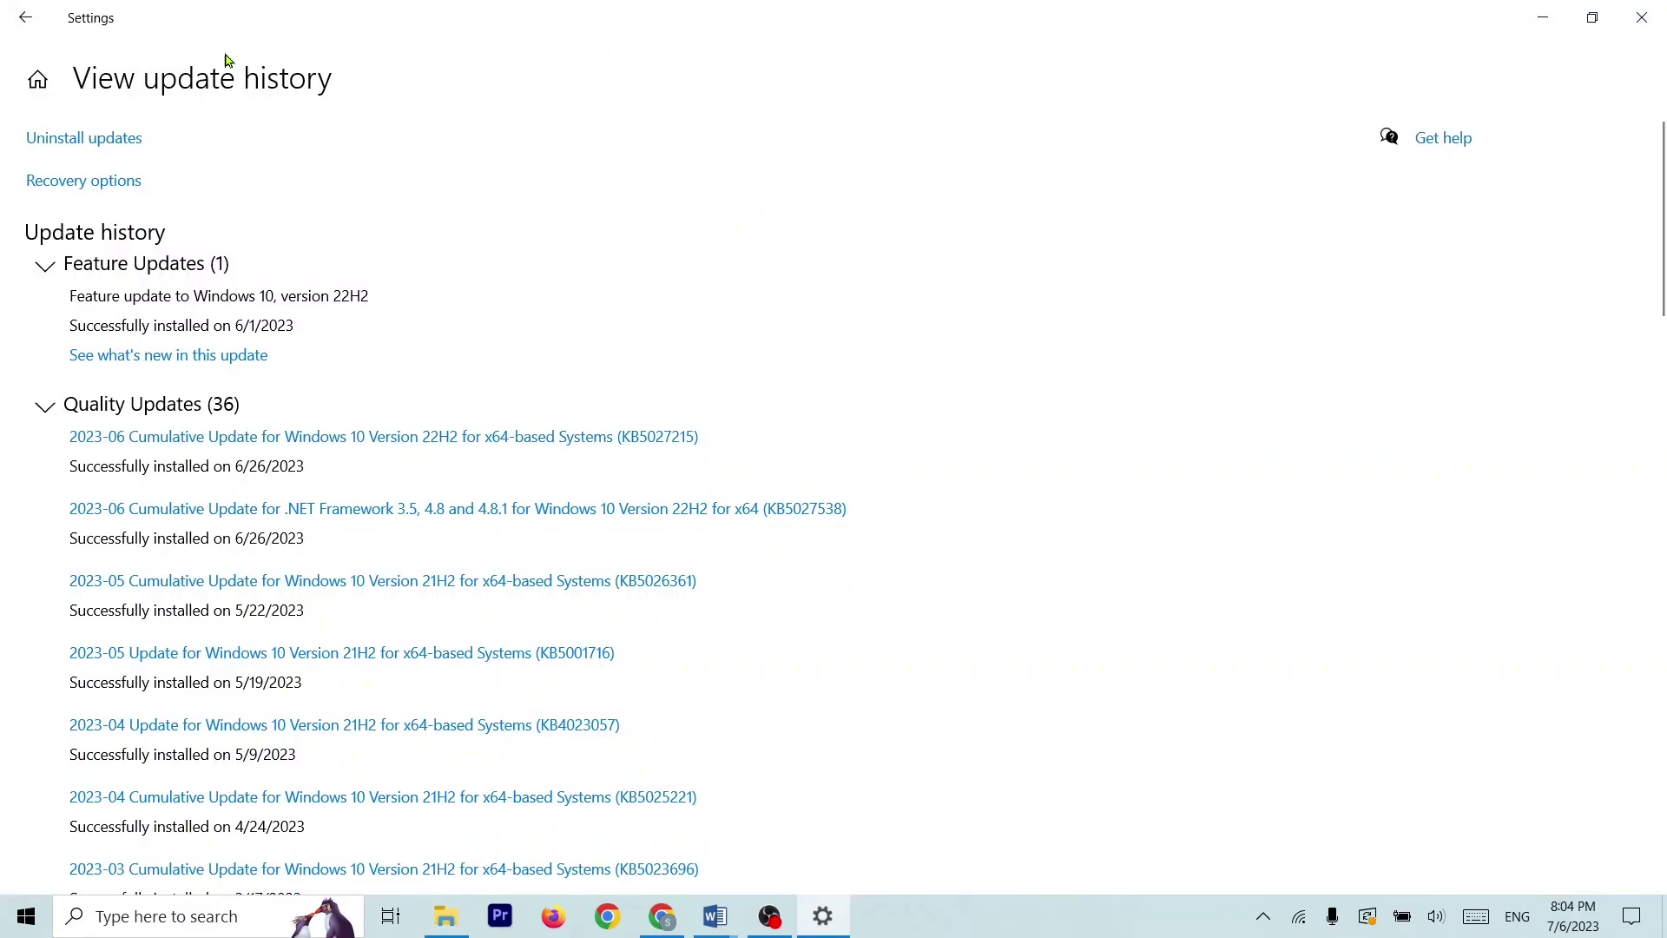
Look through the Windows update history list, capture the page from its beginning, and close Settings
{"action": "scroll", "coordinate": [614, 424], "scroll_direction": "down", "scroll_amount": 5}
{"action": "scroll", "coordinate": [516, 426], "scroll_direction": "up", "scroll_amount": 5}
{"action": "left_click", "coordinate": [1641, 18]}
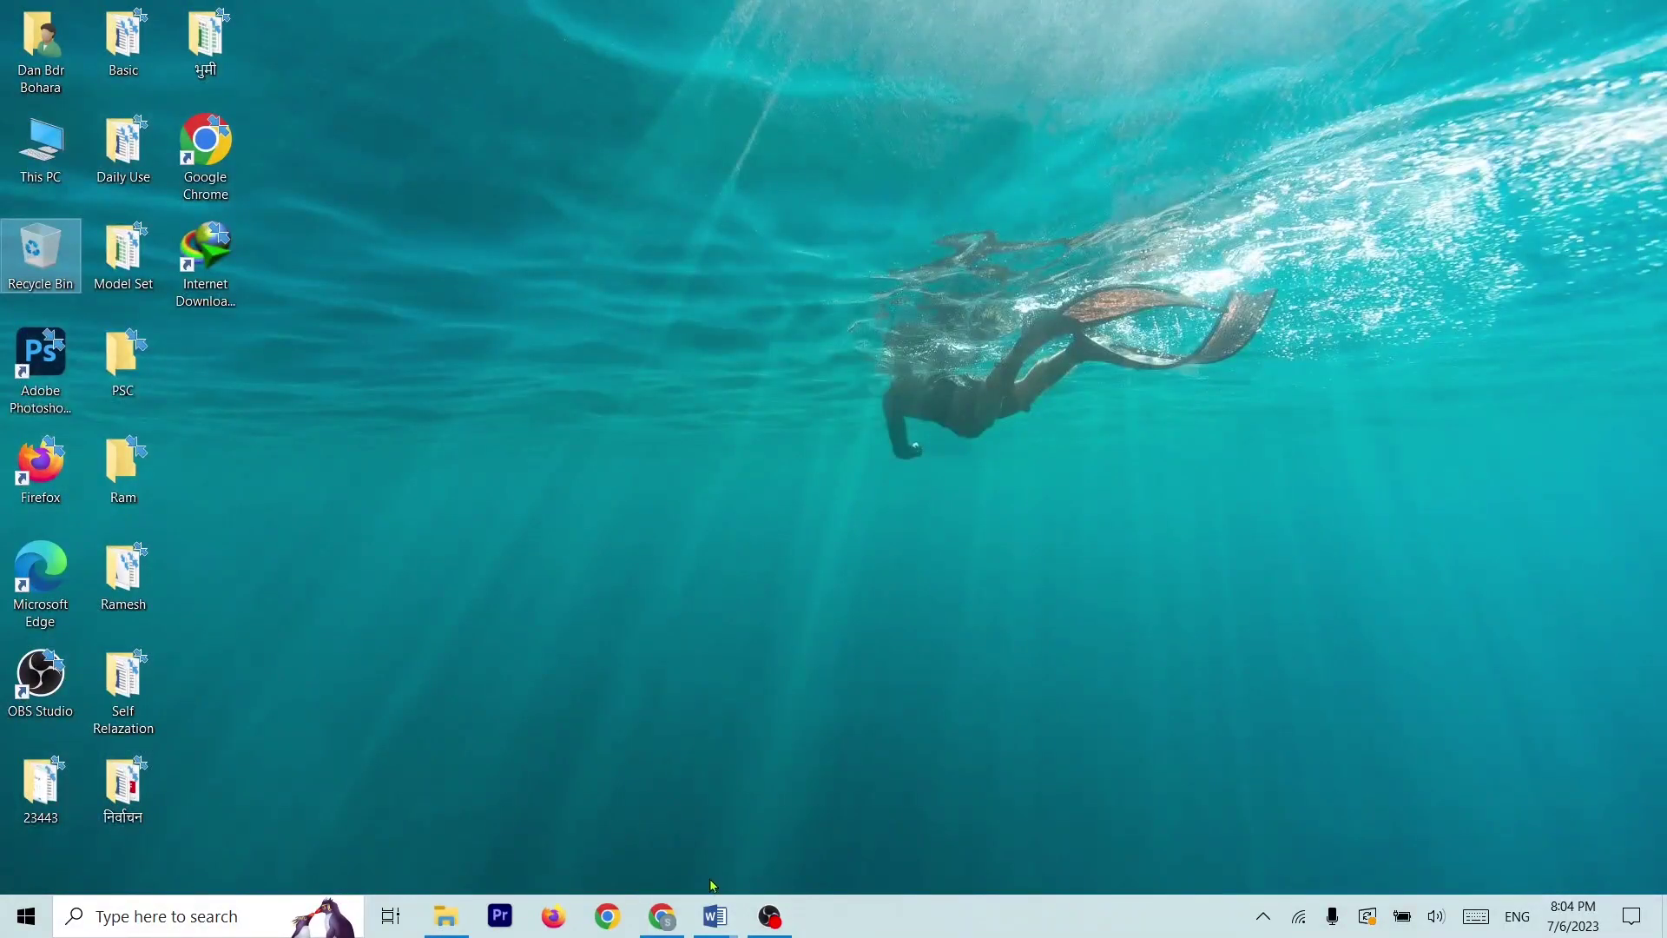
Paste the update history screenshot after "Q. 74." in Windows.docx and add the heading "Q. 75." below it
{"action": "left_click", "coordinate": [714, 916]}
{"action": "left_click", "coordinate": [832, 796]}
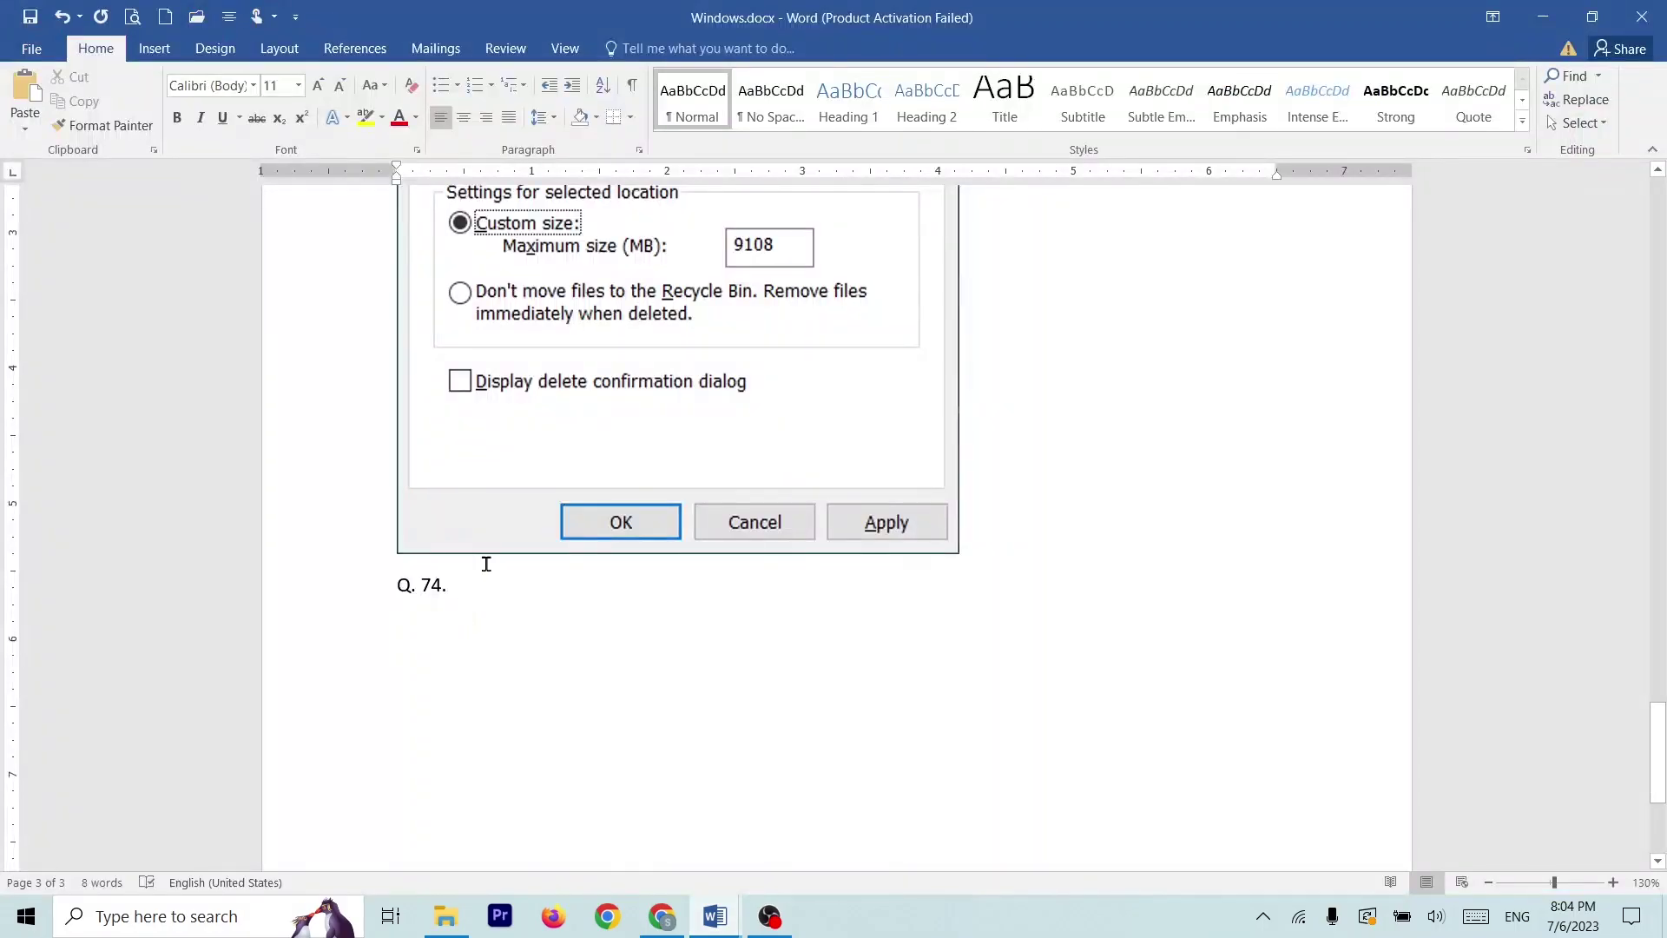
{"action": "scroll", "coordinate": [486, 564], "scroll_direction": "down", "scroll_amount": 1}
{"action": "key", "text": "ctrl+v"}
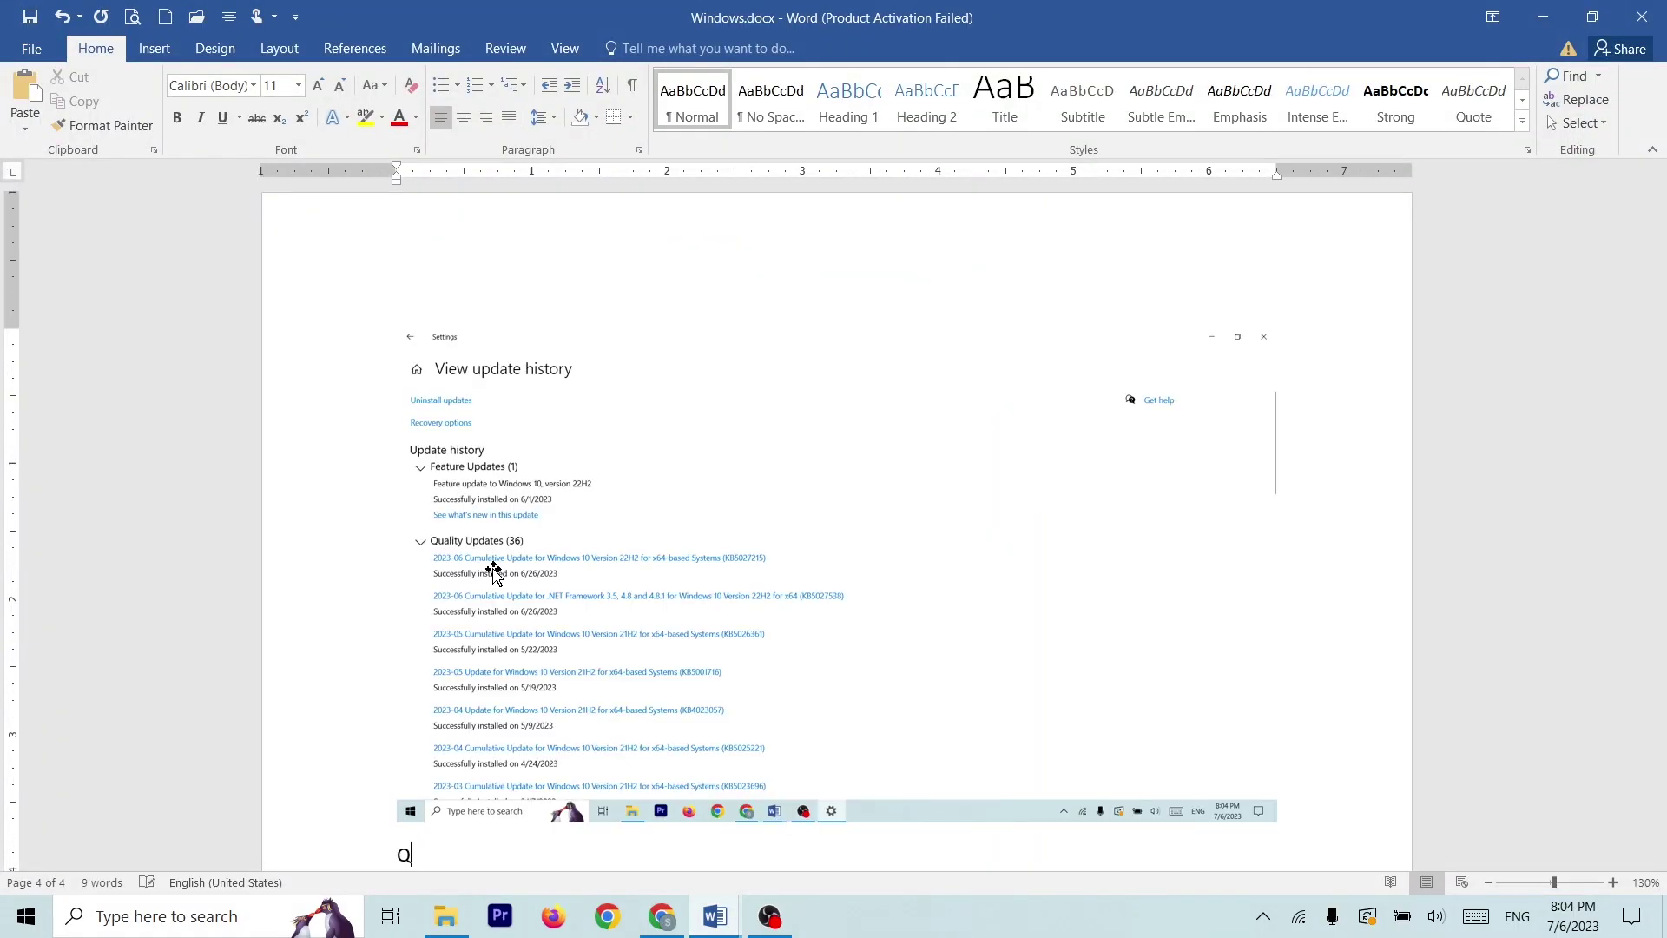
{"action": "type", "text": ".No"}
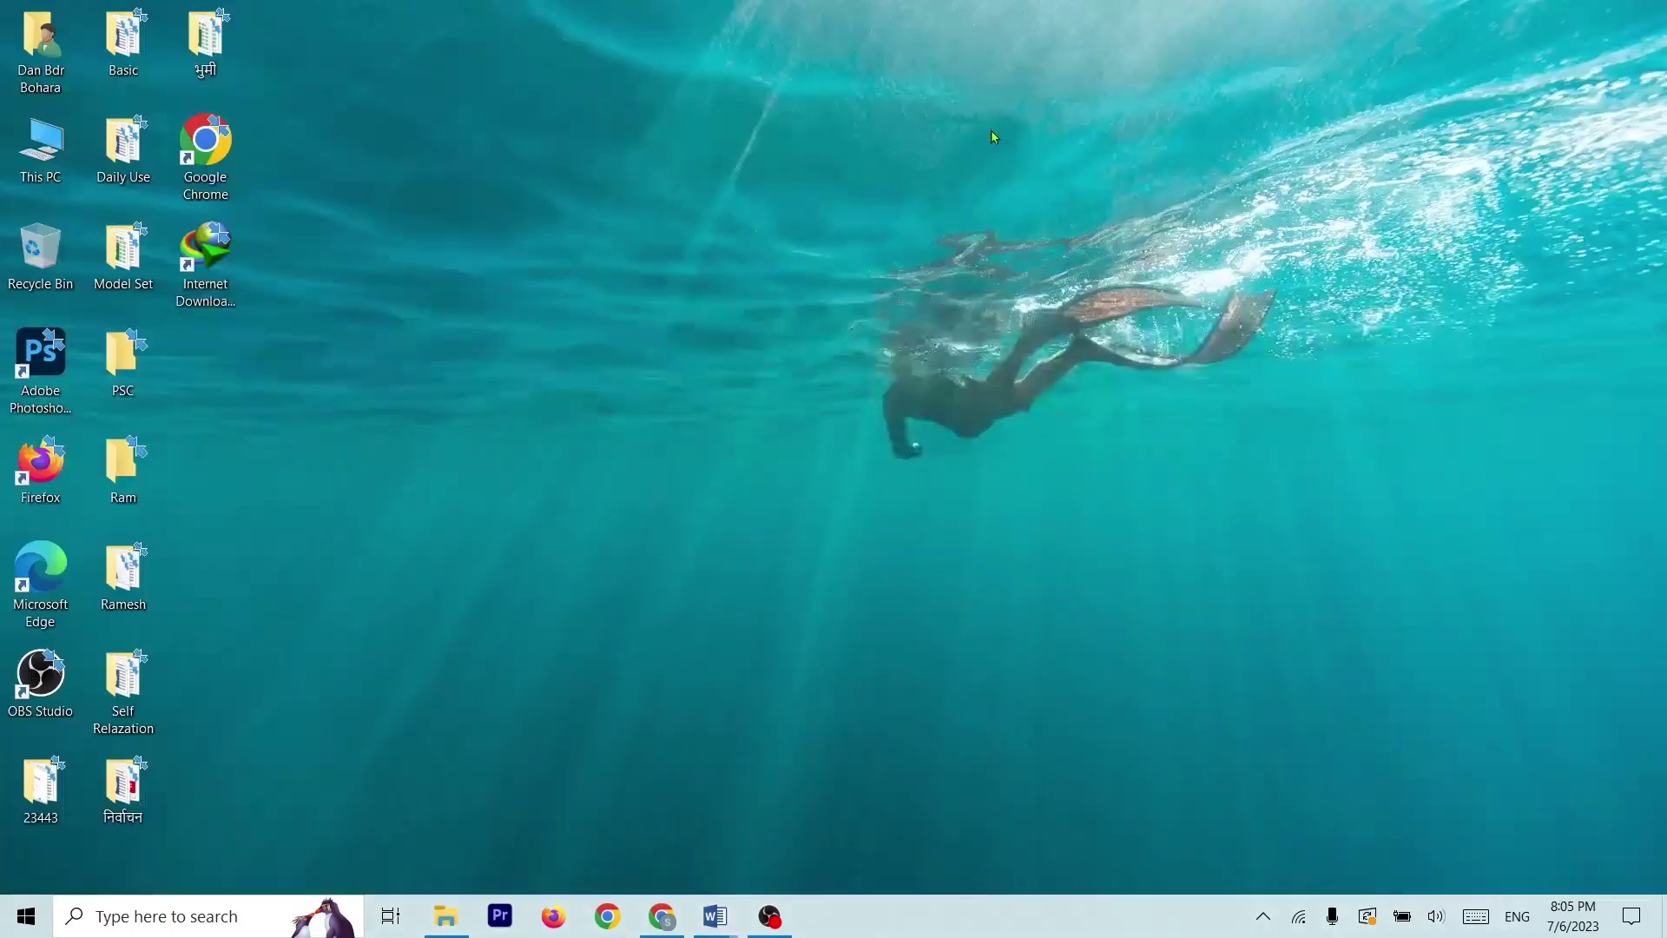
Check the question list in Windows My creation.DOCX, then search Windows for "firewall"
{"action": "mouse_move", "coordinate": [715, 916]}
{"action": "left_click", "coordinate": [633, 863]}
{"action": "key", "text": "super"}
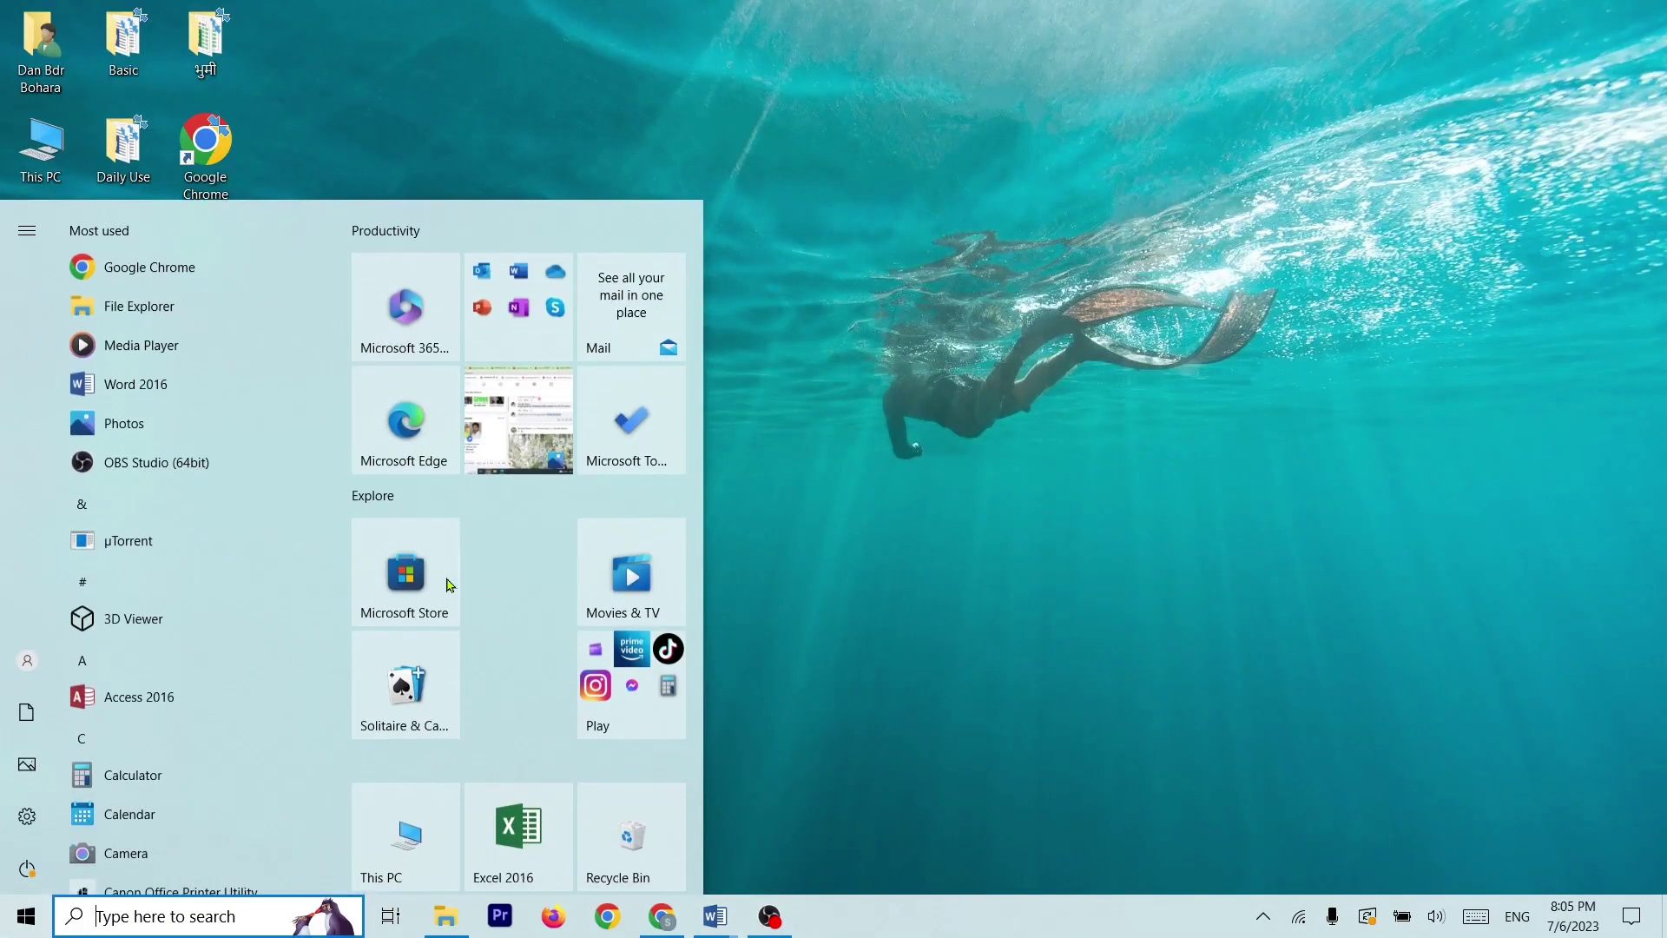
{"action": "type", "text": "fire"}
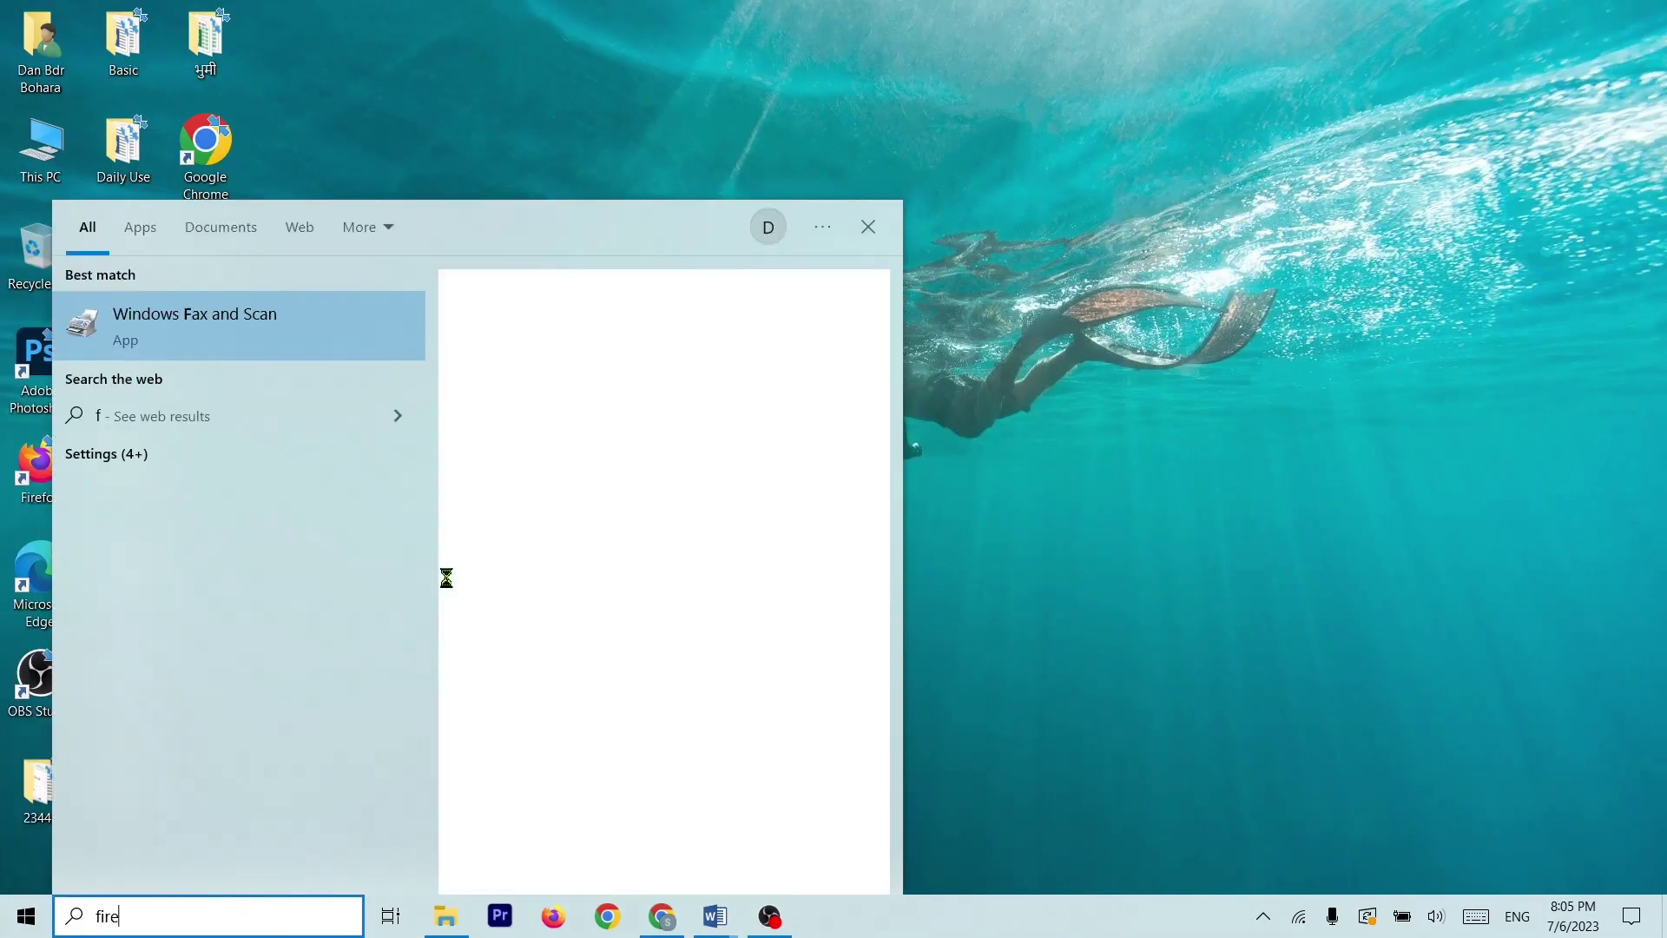
{"action": "type", "text": "wall"}
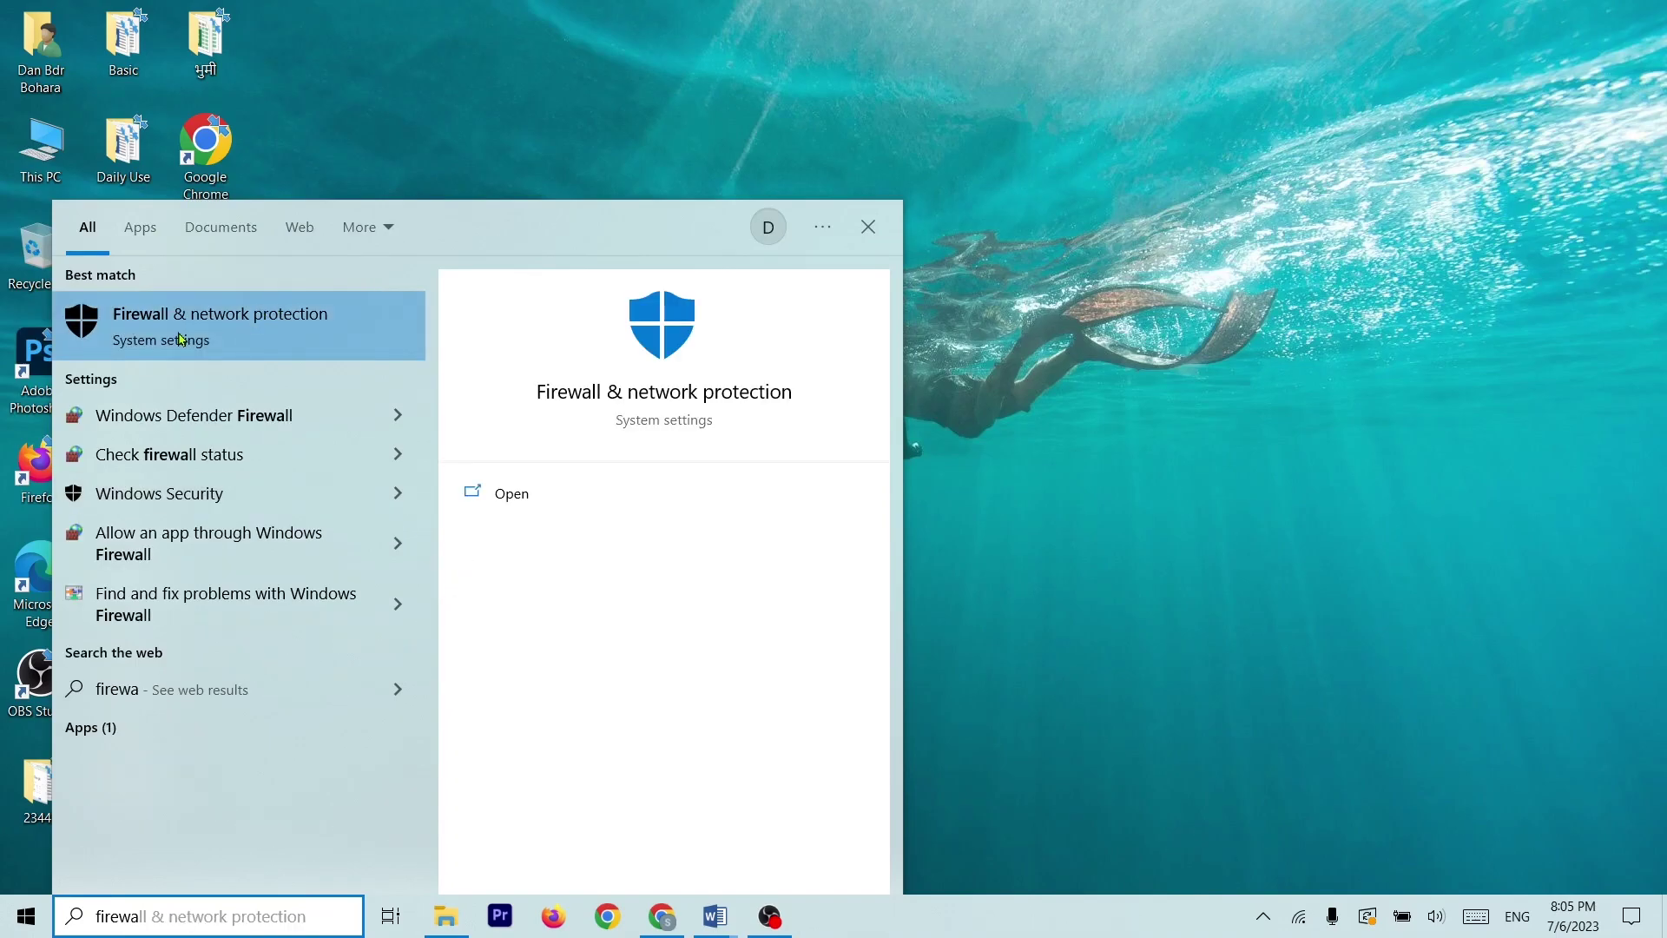
Open the Domain network settings in Firewall & network protection, capture the page, and close Windows Security
{"action": "left_click", "coordinate": [228, 340]}
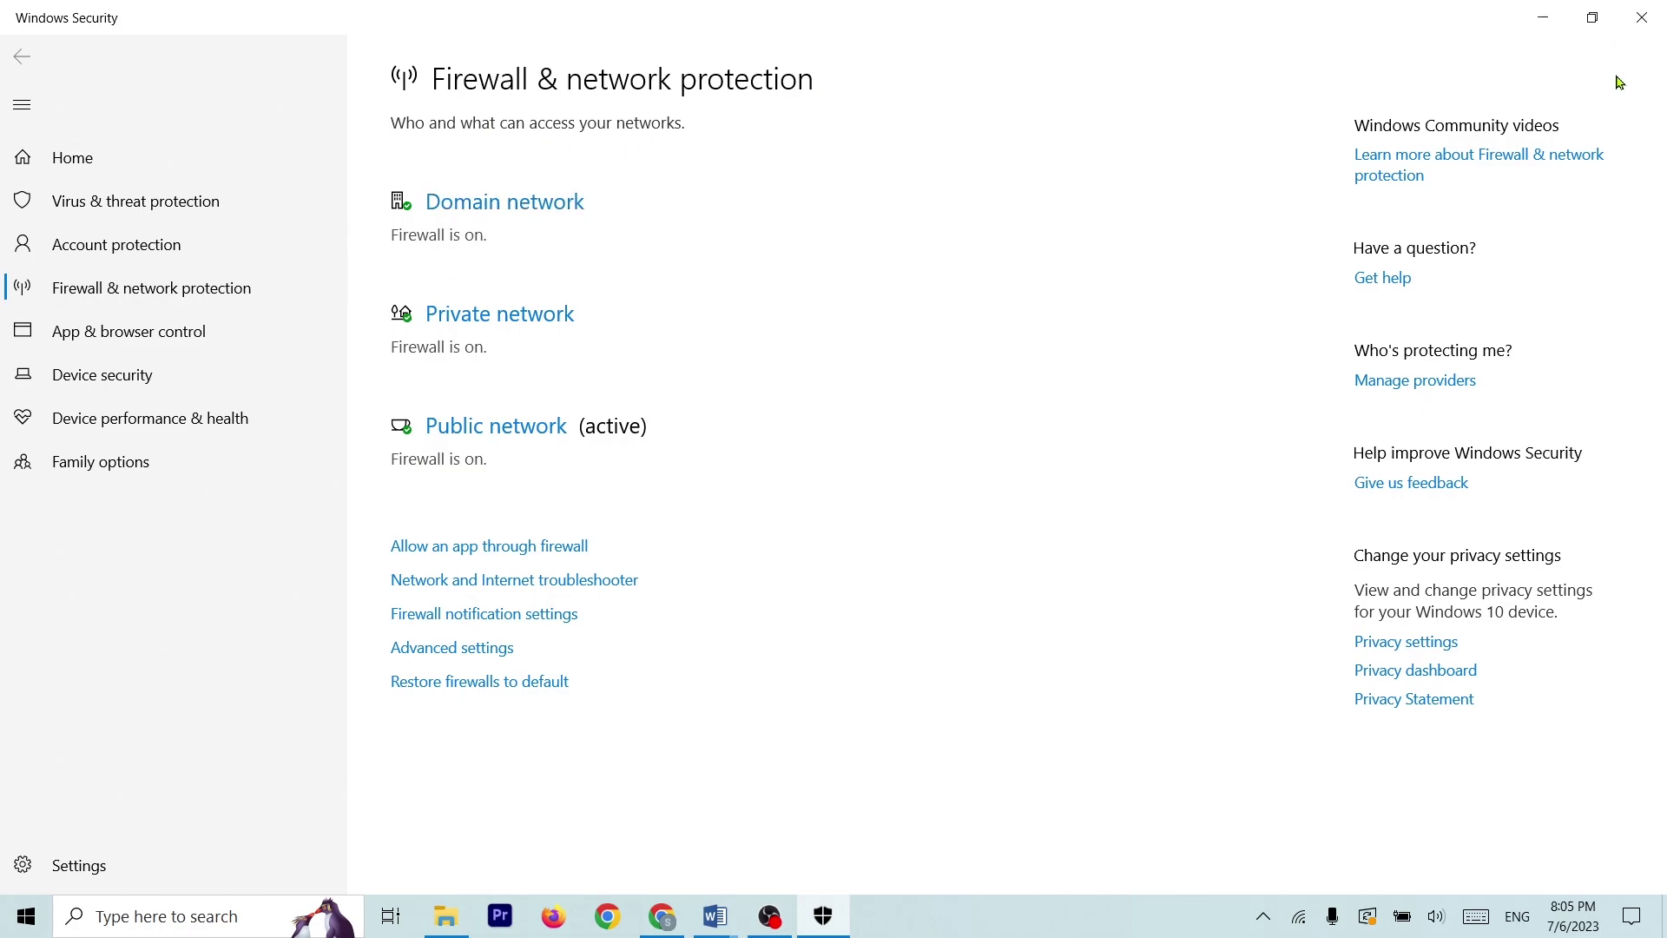
{"action": "left_click", "coordinate": [508, 208]}
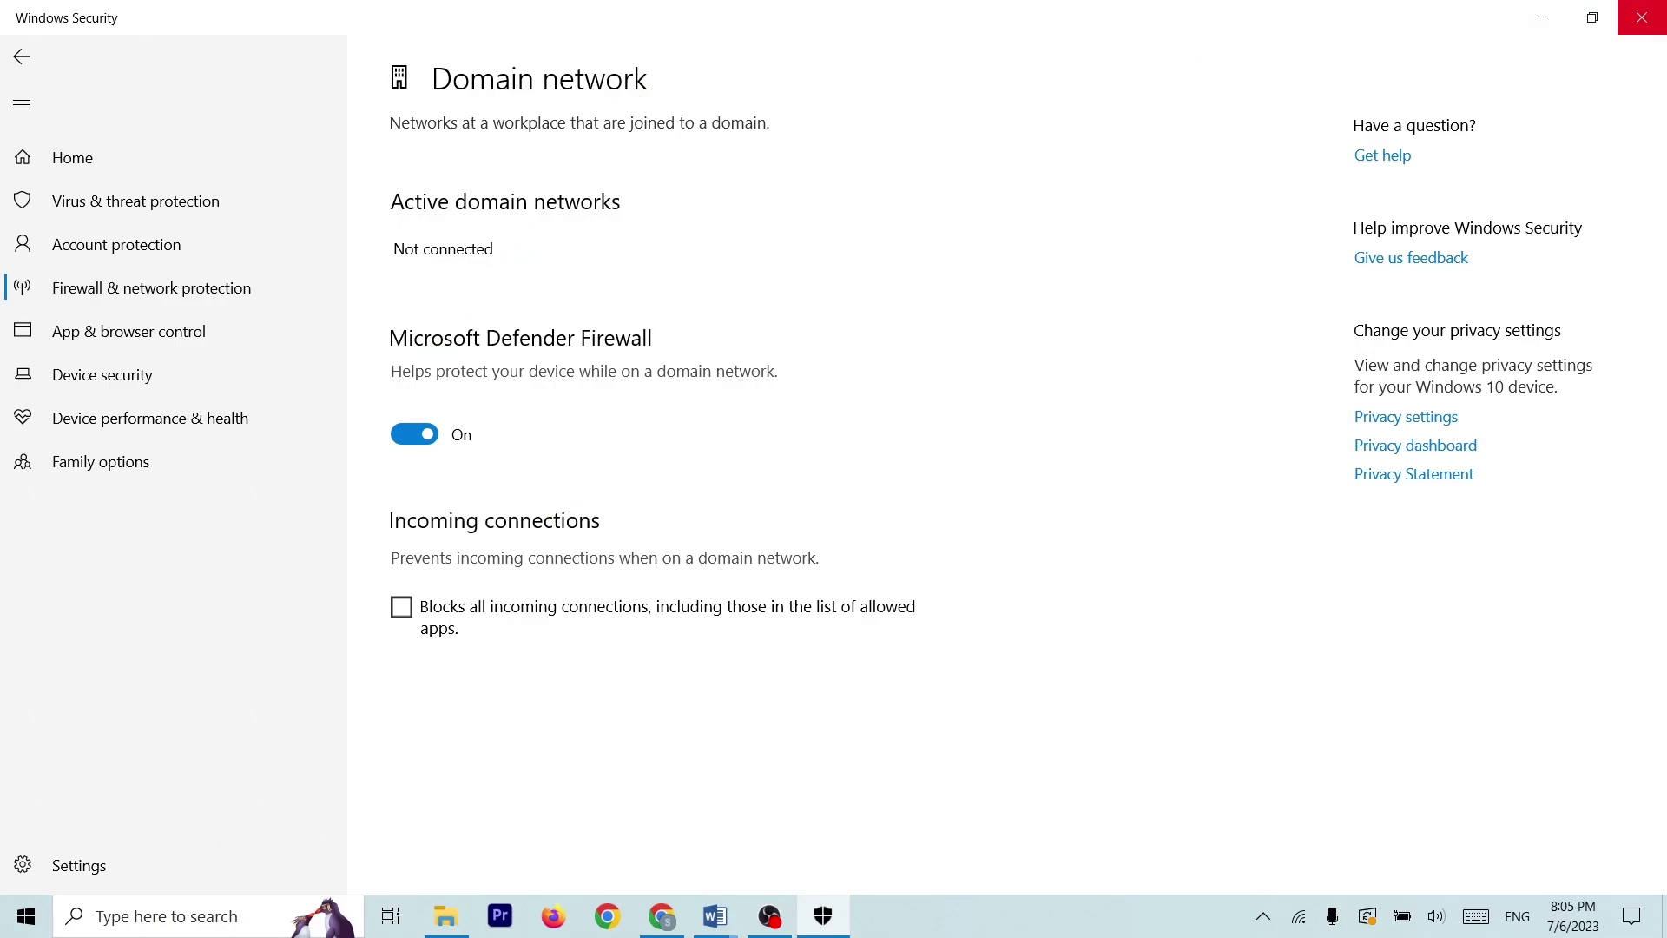
{"action": "left_click", "coordinate": [1640, 17]}
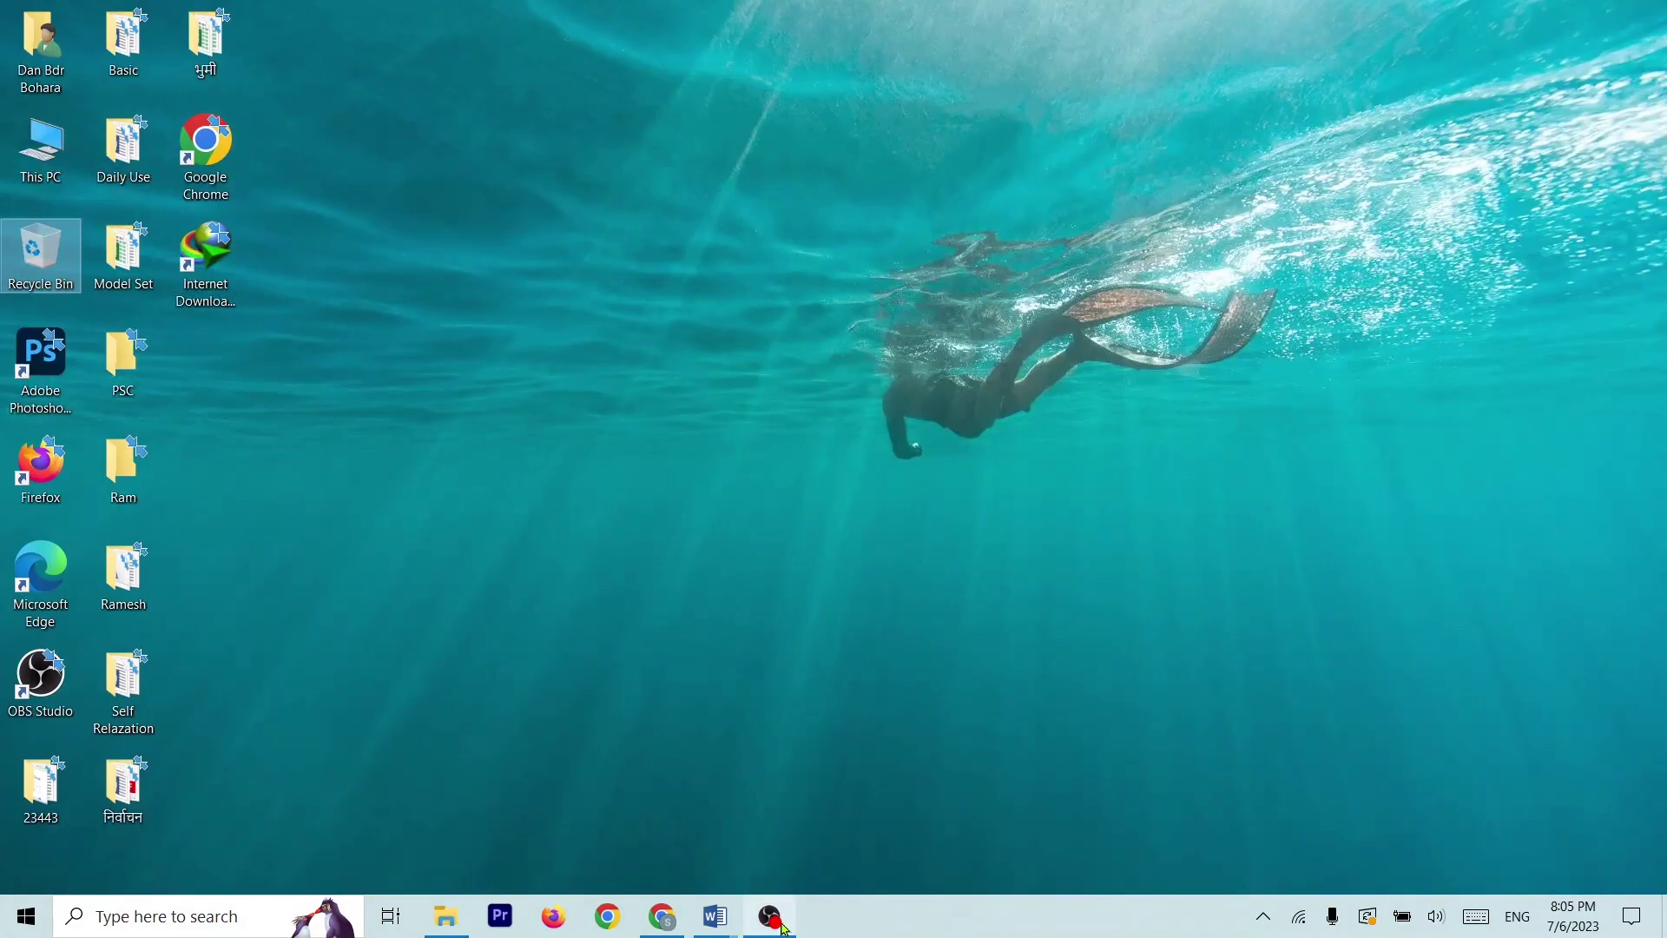
Paste the Domain network firewall screenshot under "Q. 75." in Windows.docx and add the heading "Q. 76." on a new page
{"action": "mouse_move", "coordinate": [727, 917]}
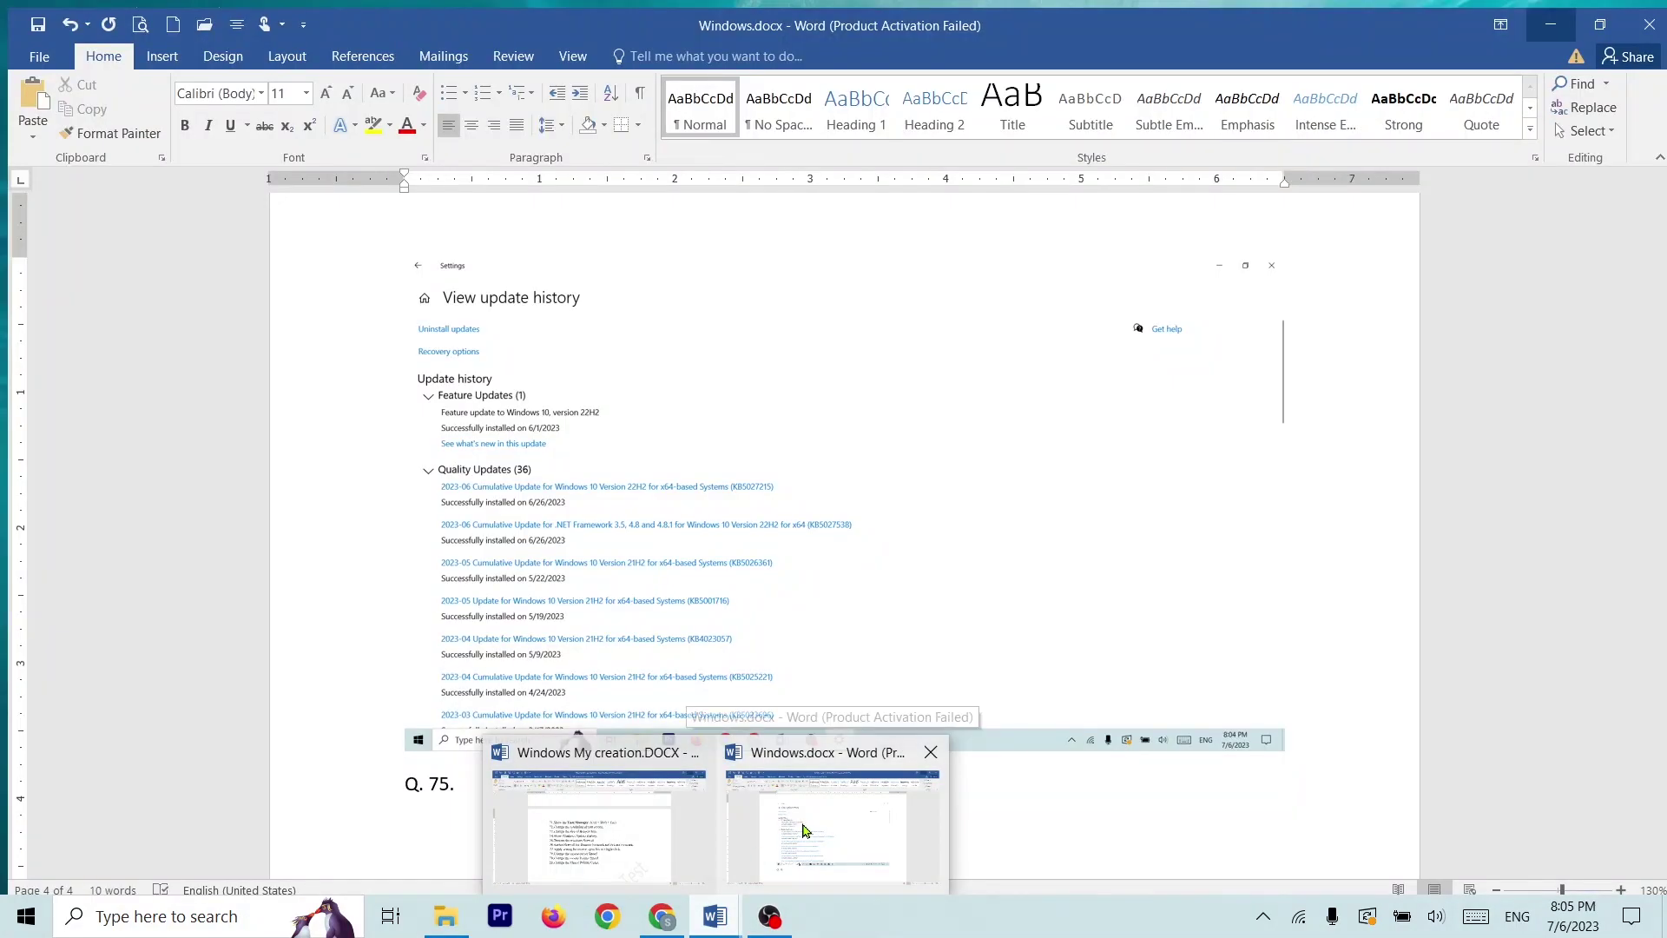
{"action": "left_click", "coordinate": [758, 840]}
{"action": "key", "text": "ctrl+v"}
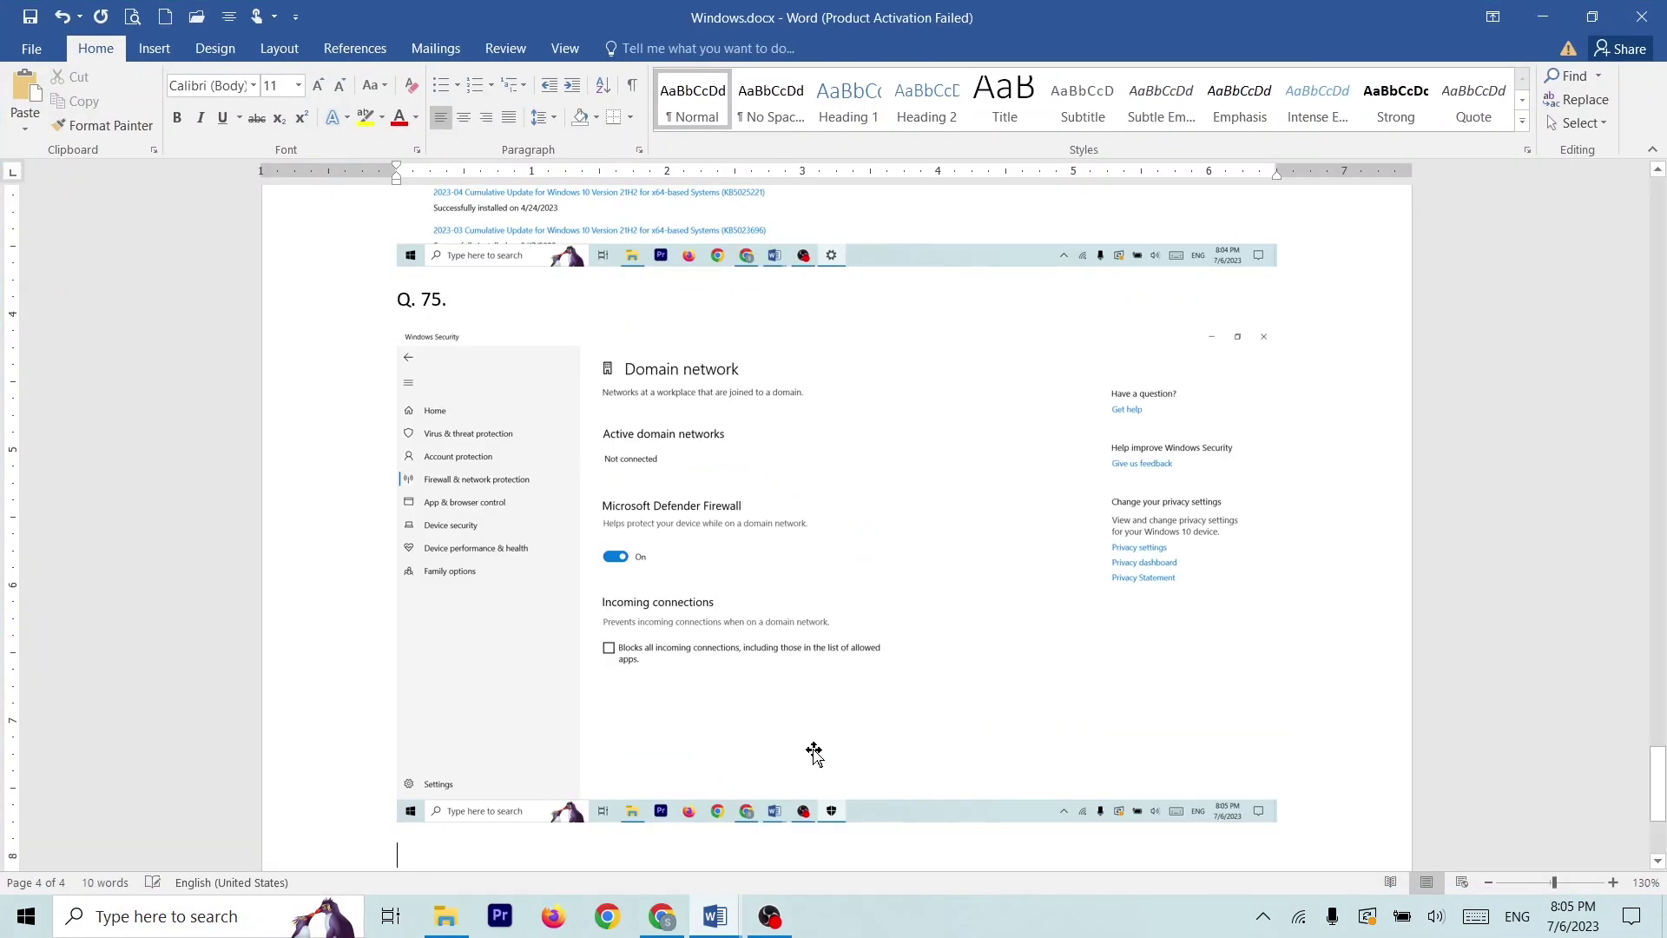
{"action": "key", "text": "ctrl+Return"}
{"action": "type", "text": "Q. 76."}
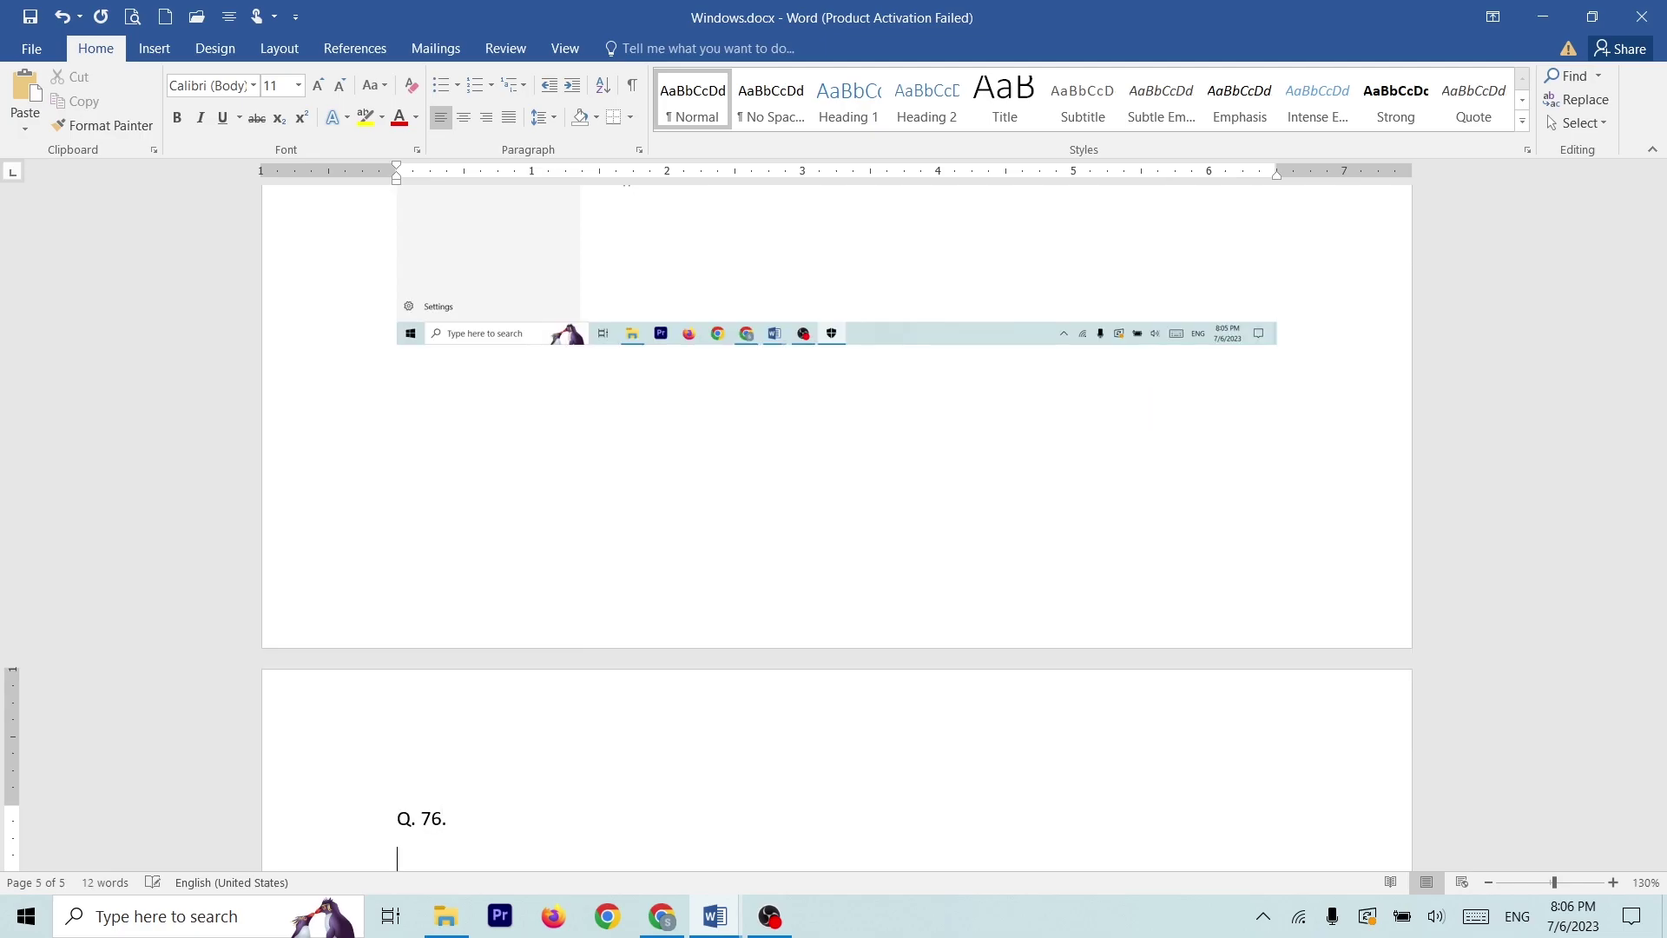
Check question 76 in Windows My creation.DOCX, then search Windows for "firewal" and open Firewall & network protection
{"action": "key", "text": "alt+Tab"}
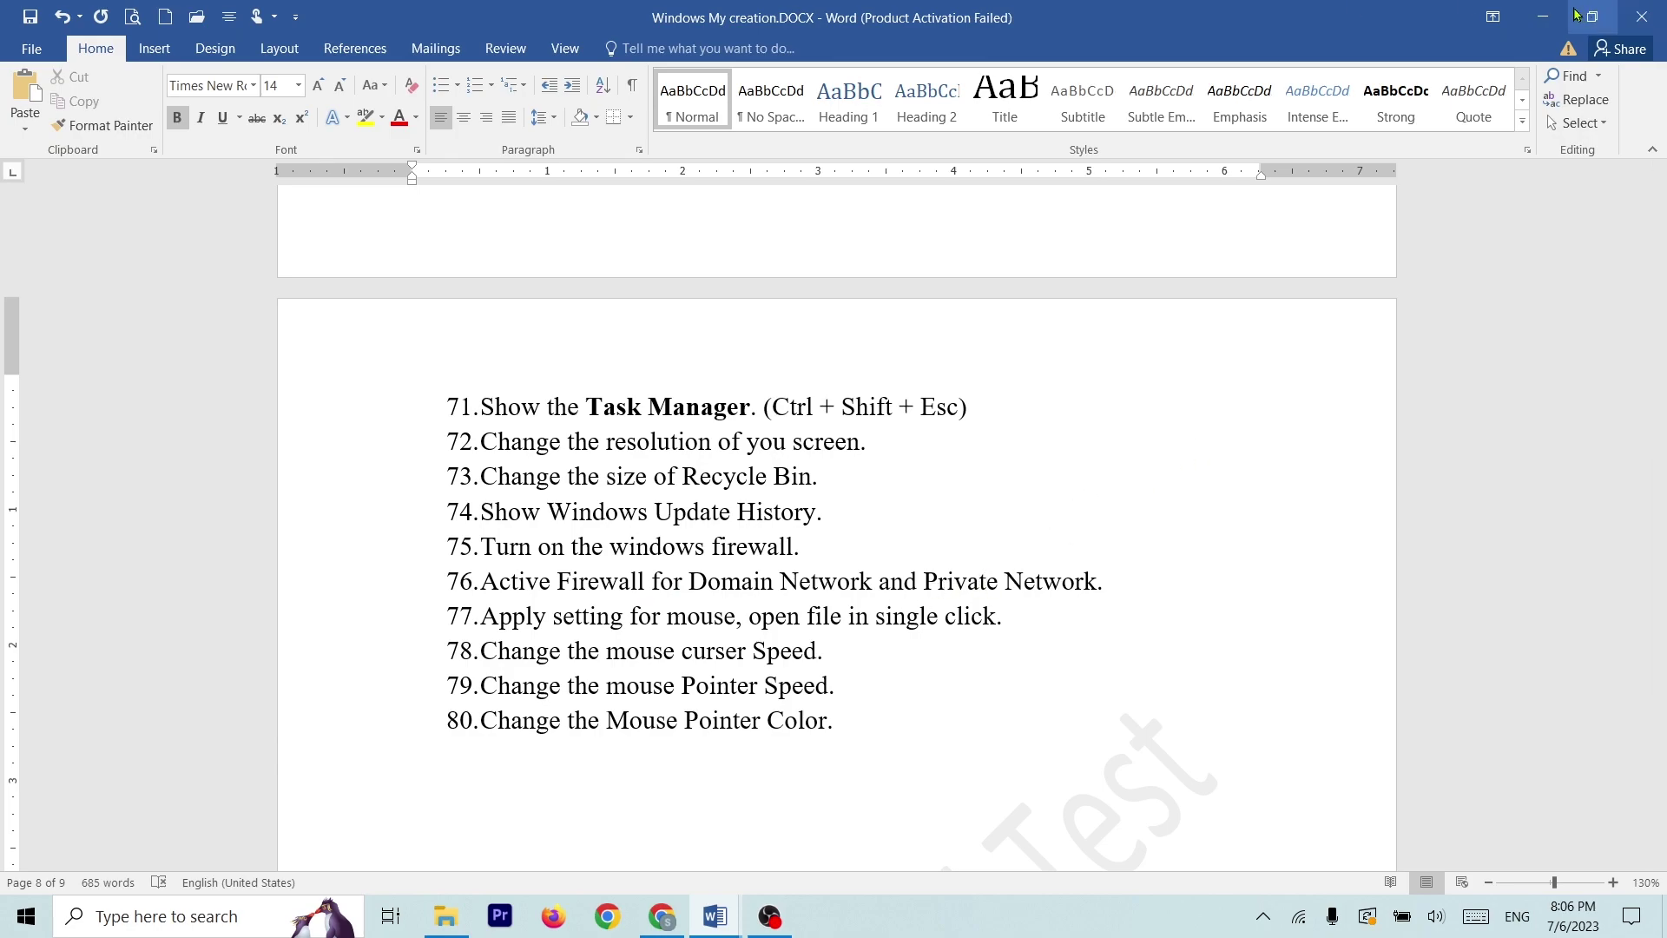
{"action": "left_click", "coordinate": [1546, 17]}
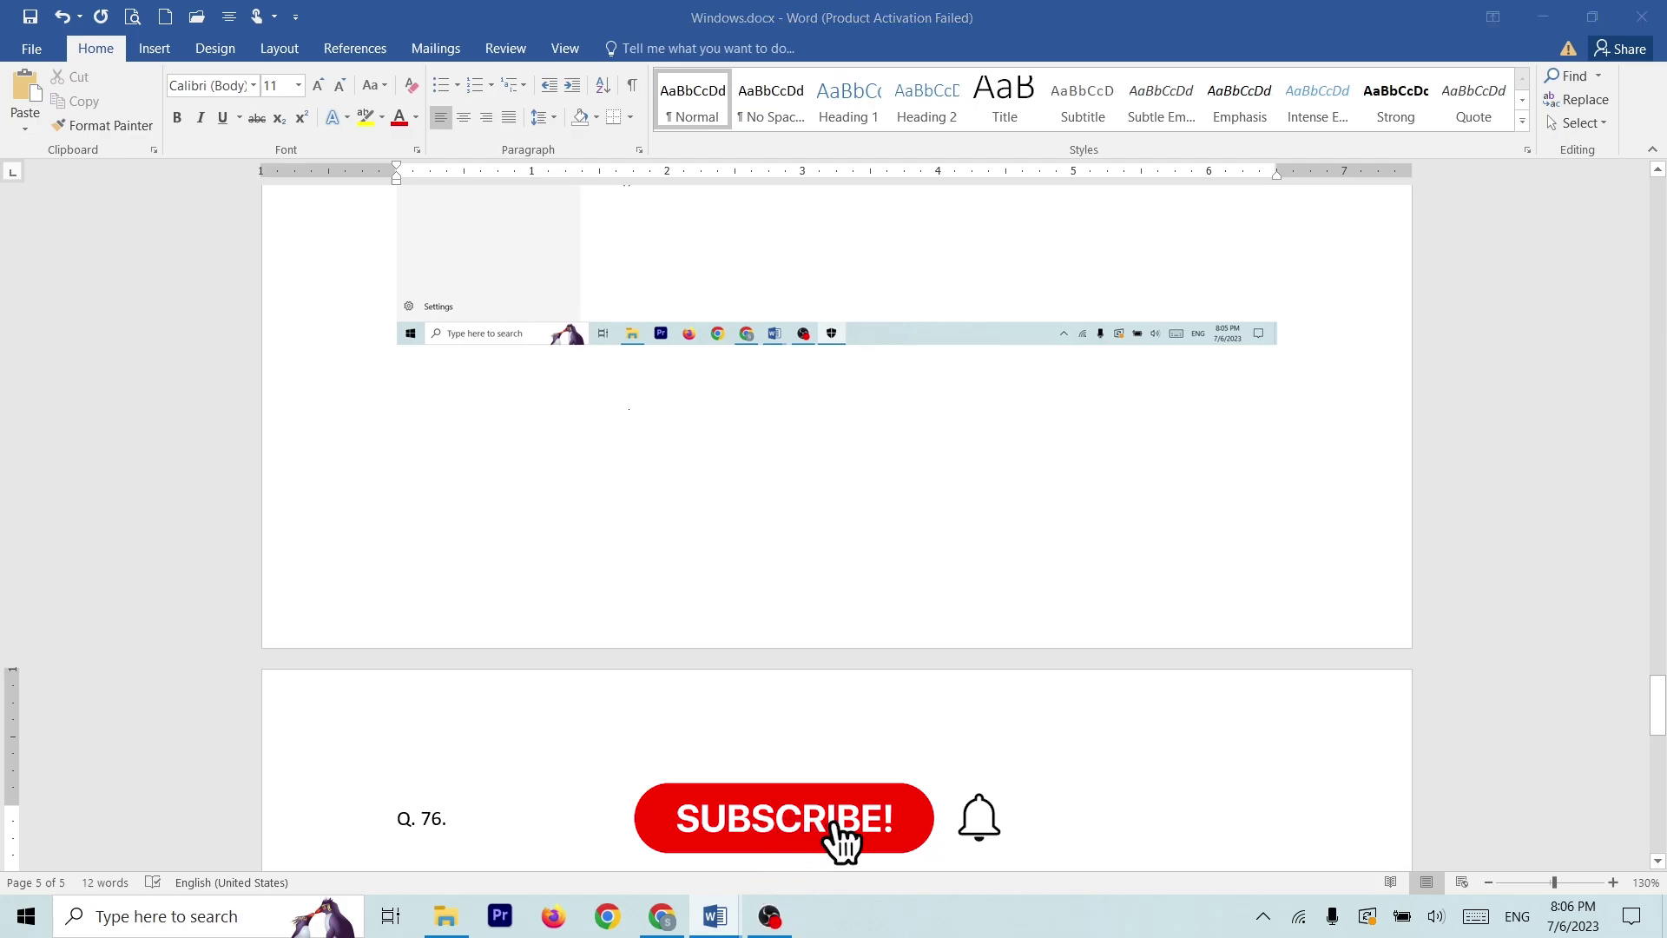
{"action": "key", "text": "super"}
{"action": "type", "text": "f"}
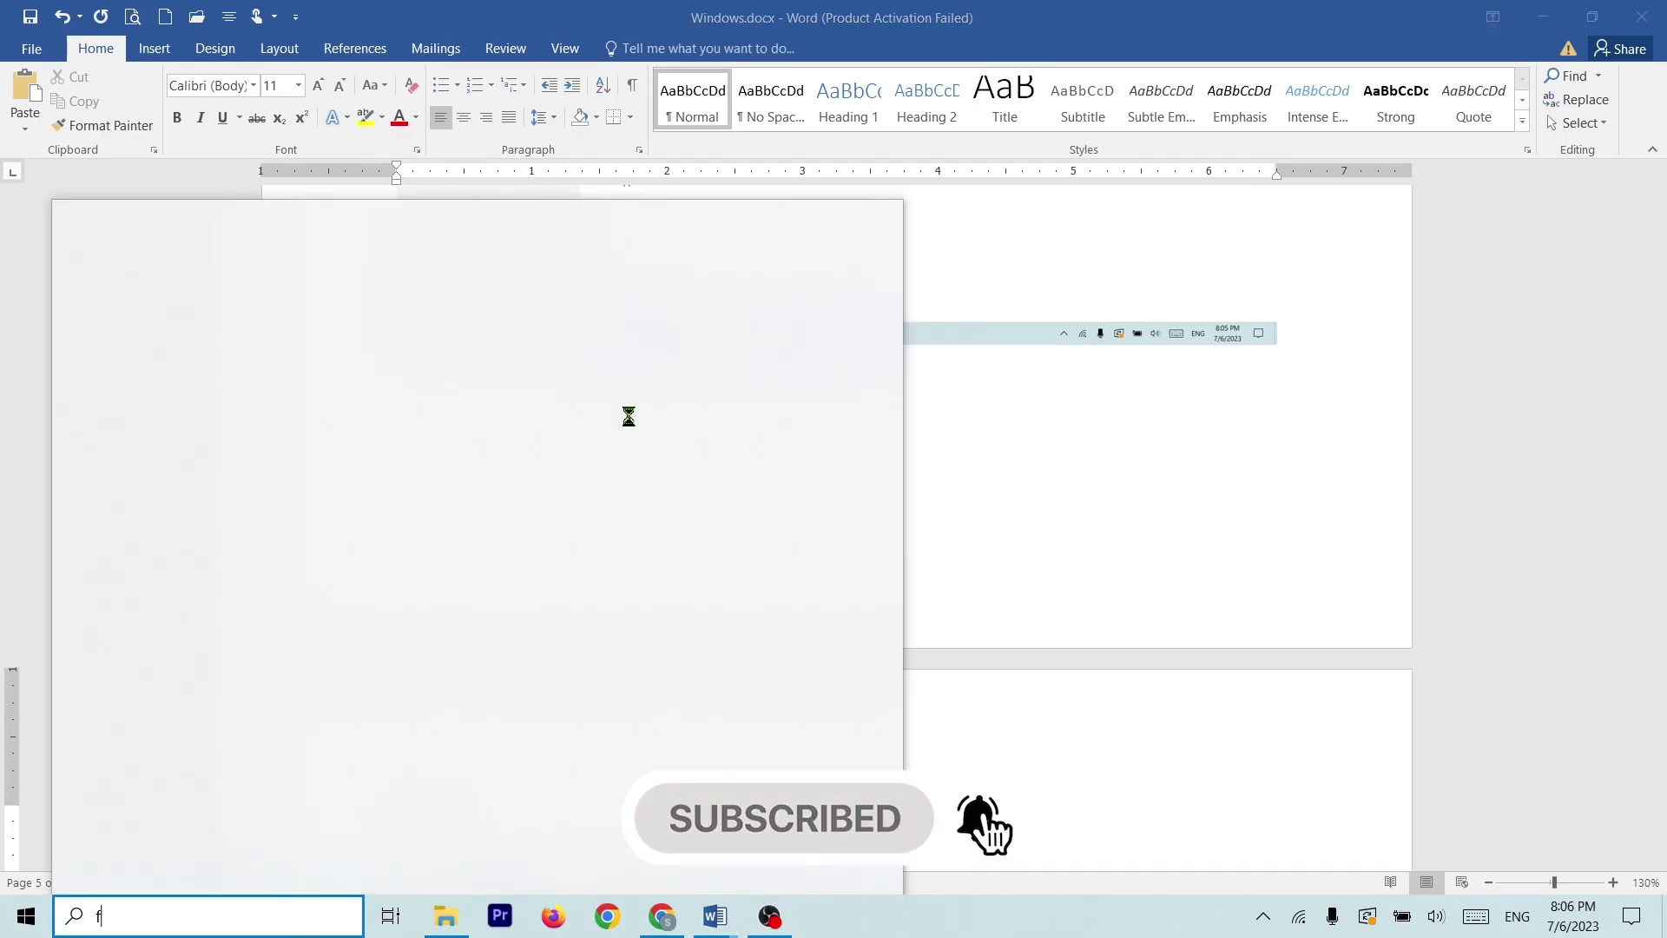
{"action": "type", "text": "irewal"}
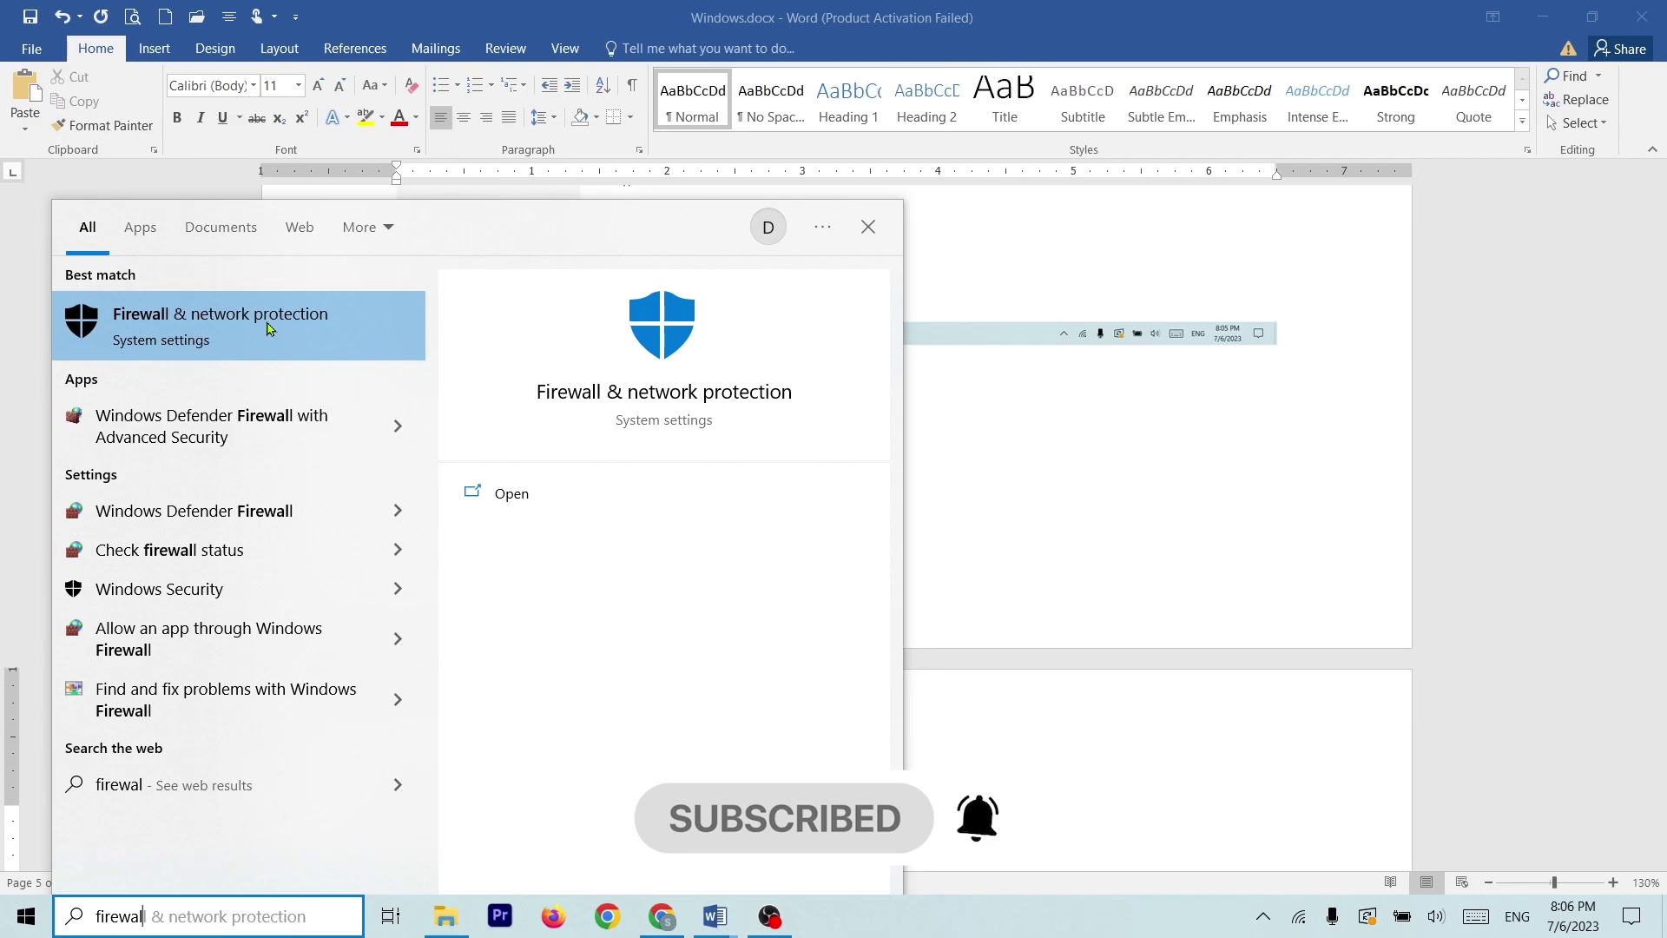
{"action": "left_click", "coordinate": [267, 328]}
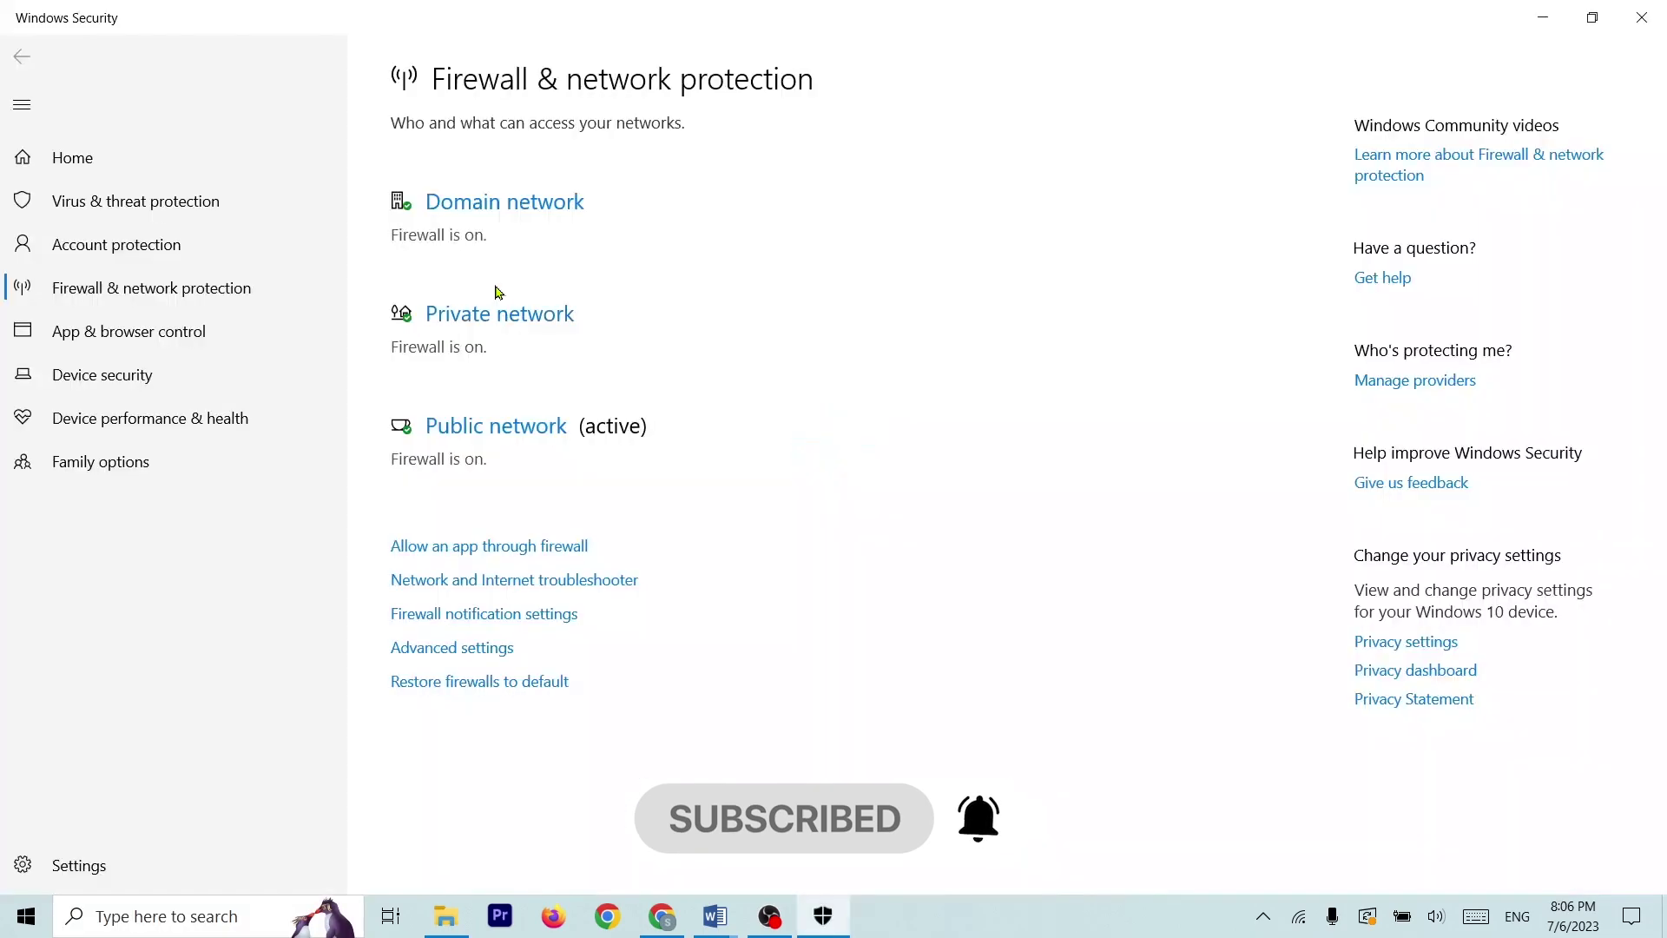
Check the firewall settings of the Private and Domain networks, capture the Private network page, and close Windows Security
{"action": "left_click", "coordinate": [482, 321]}
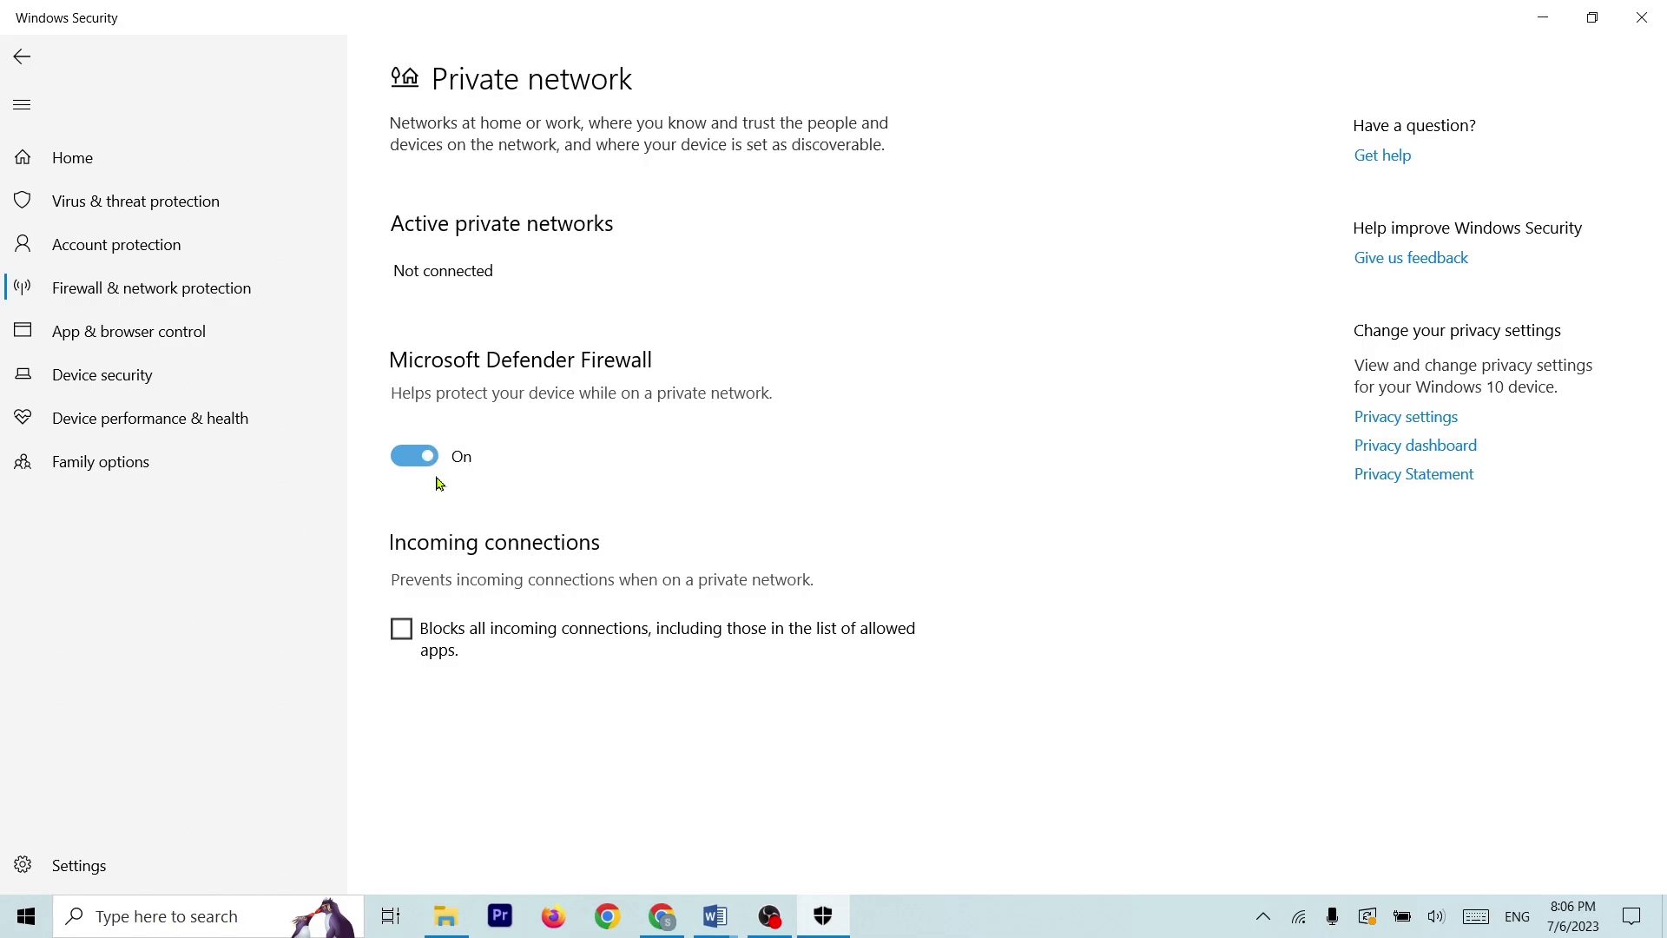
{"action": "left_click", "coordinate": [7, 59]}
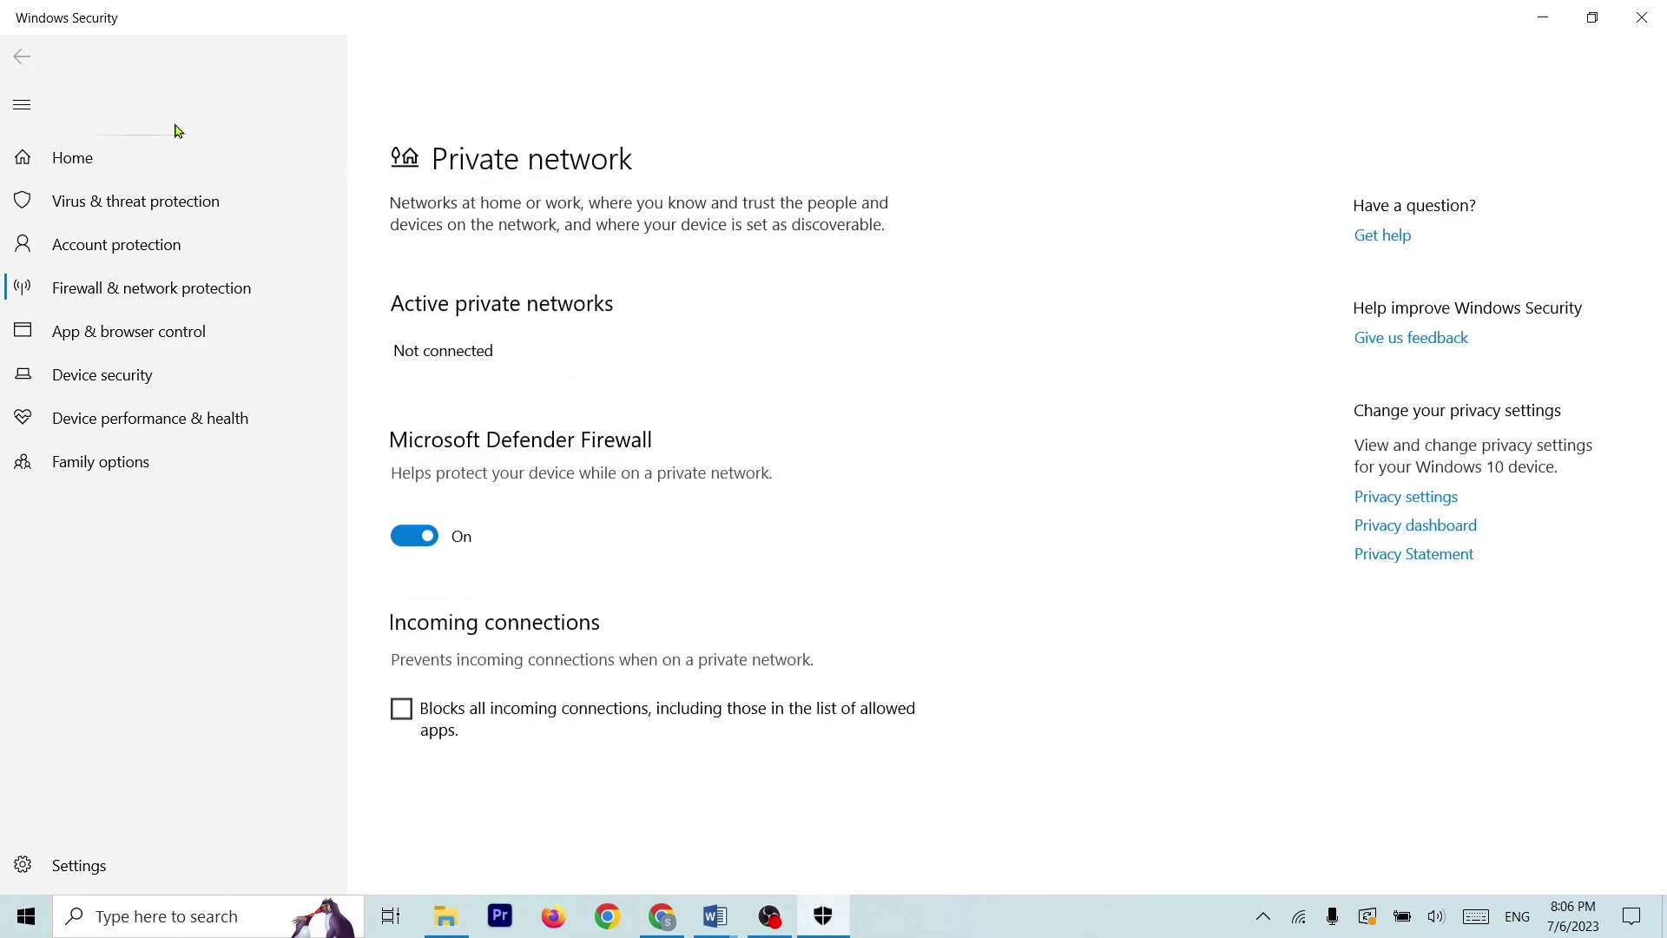
{"action": "left_click", "coordinate": [460, 253]}
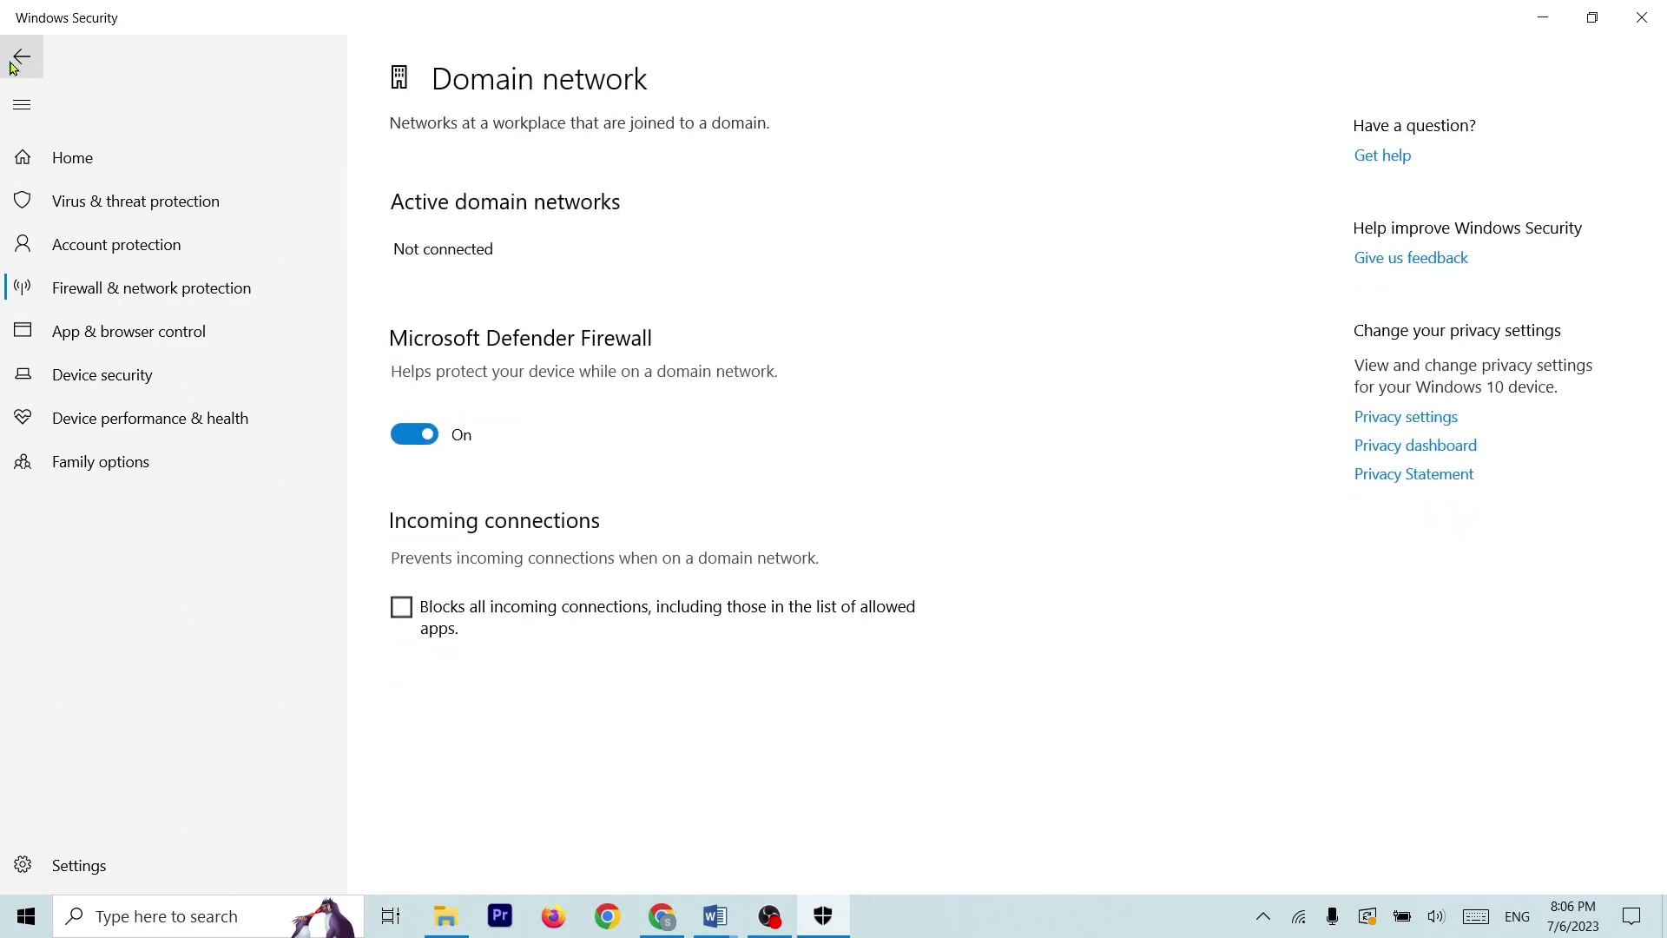
{"action": "left_click", "coordinate": [143, 287]}
{"action": "left_click", "coordinate": [477, 321]}
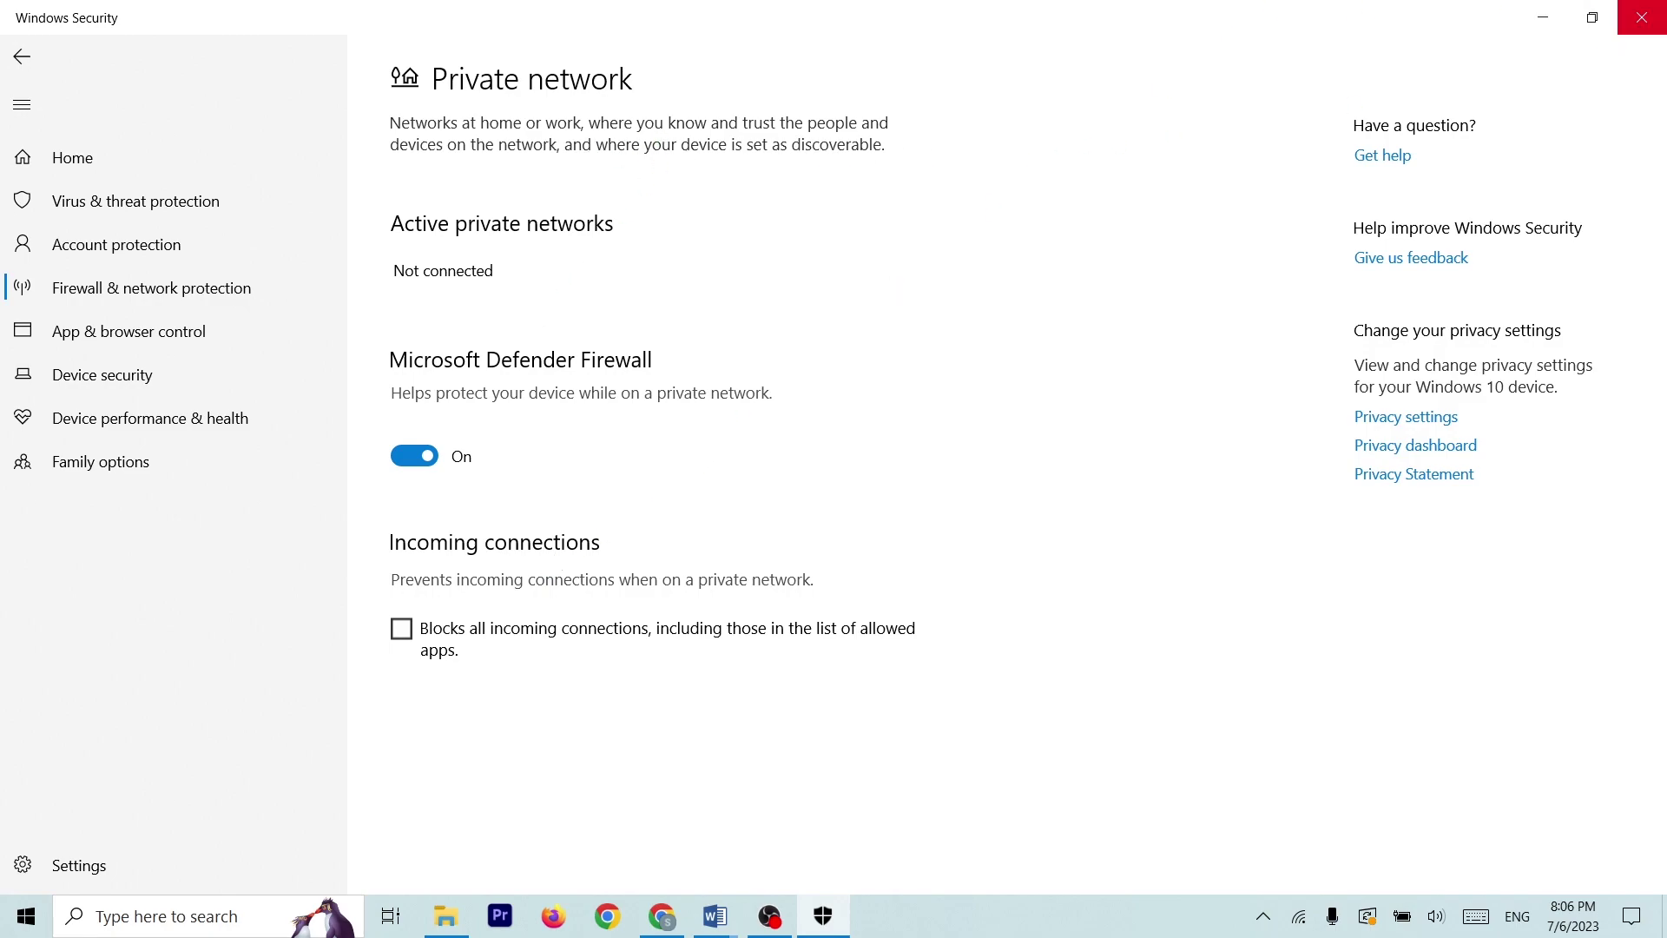
{"action": "left_click", "coordinate": [1641, 17]}
Paste the Private network firewall screenshot under "Q. 76." in Windows.docx and add the heading "Q. 77." below it
{"action": "scroll", "coordinate": [837, 521], "scroll_direction": "down", "scroll_amount": 5}
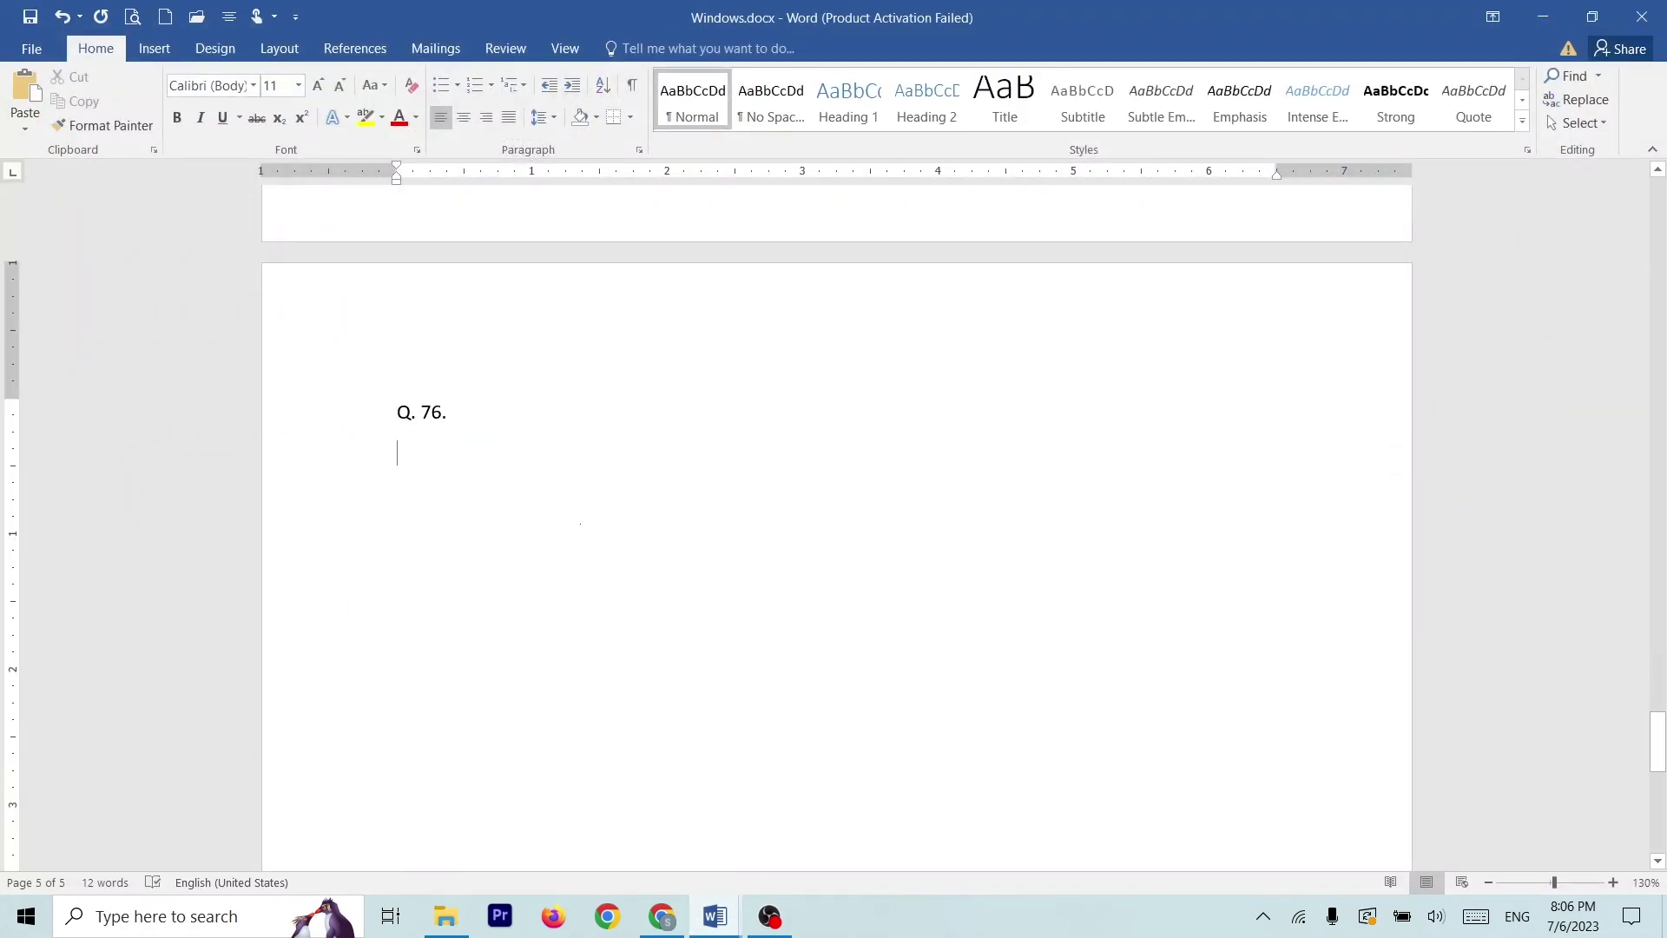
{"action": "key", "text": "ctrl+v"}
{"action": "scroll", "coordinate": [583, 543], "scroll_direction": "down", "scroll_amount": 4}
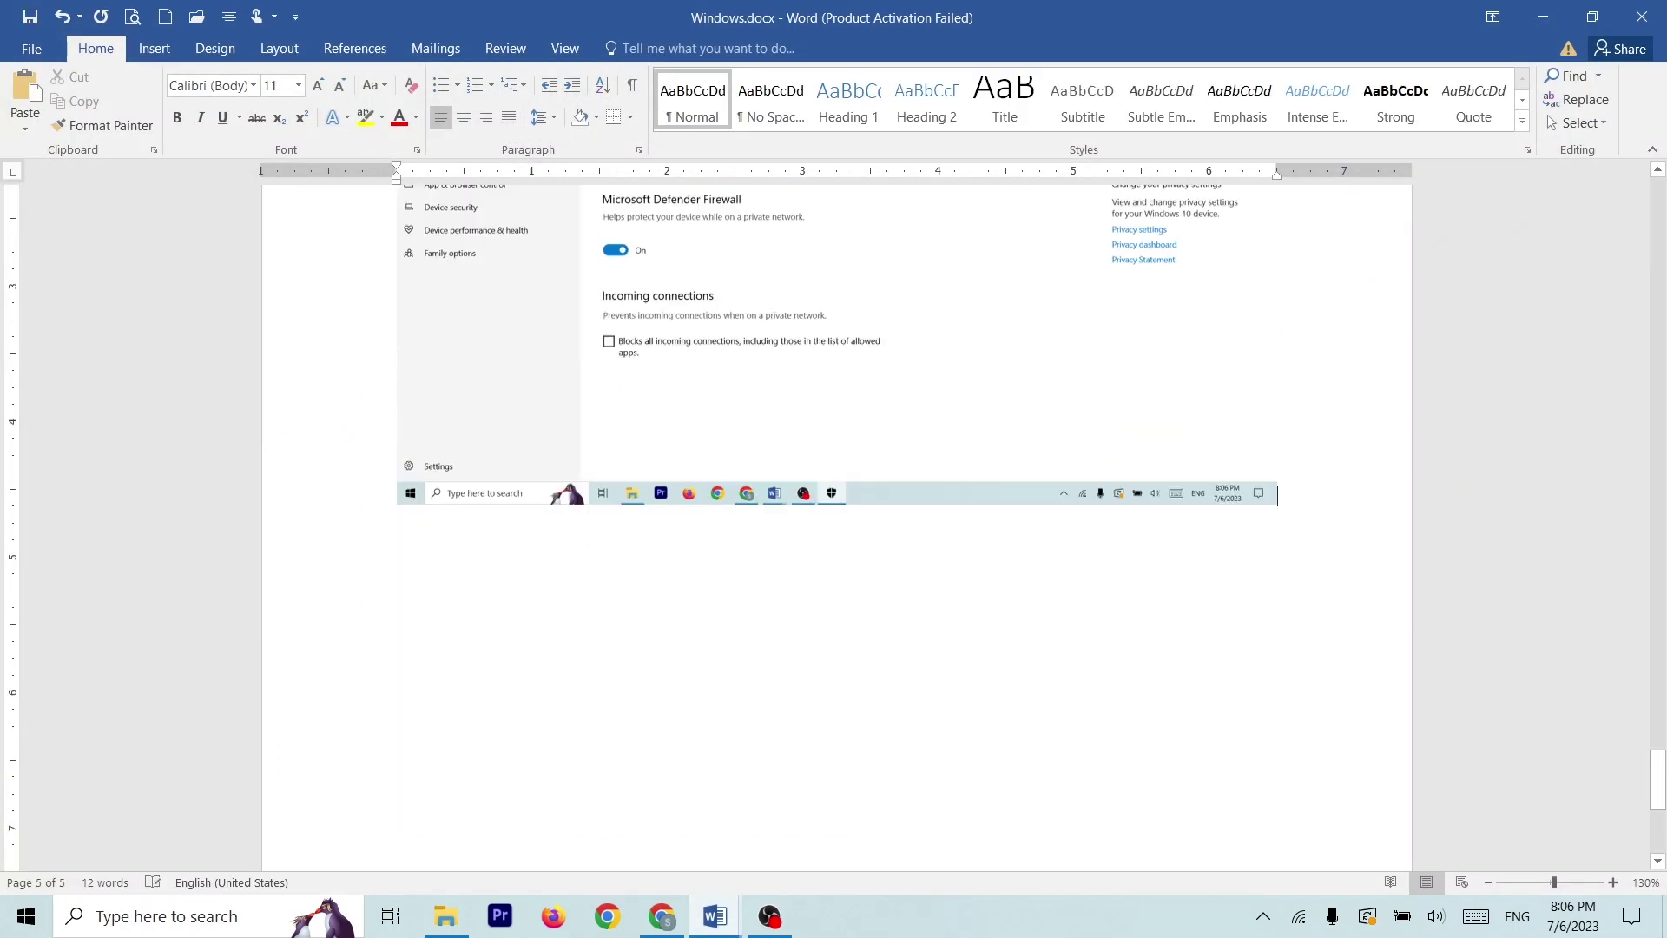
{"action": "key", "text": "Return"}
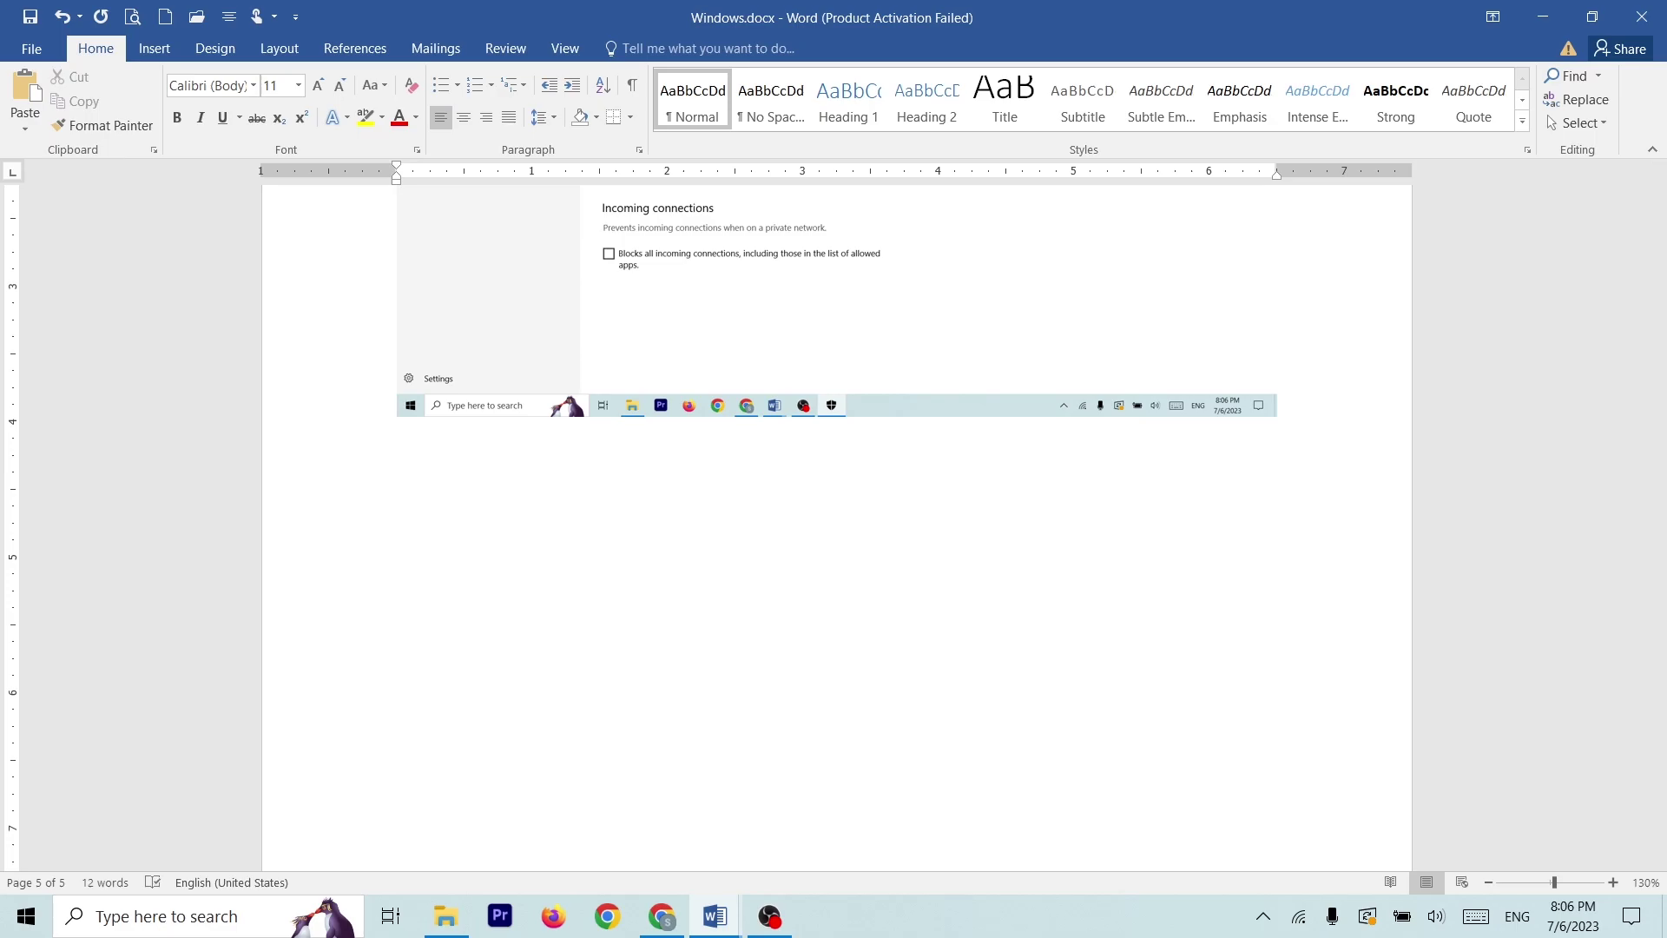
{"action": "type", "text": "Q. 77."}
Read question 77 in the question list of Windows My creation.DOCX, then return to Windows.docx
{"action": "mouse_move", "coordinate": [715, 916]}
{"action": "left_click", "coordinate": [651, 855]}
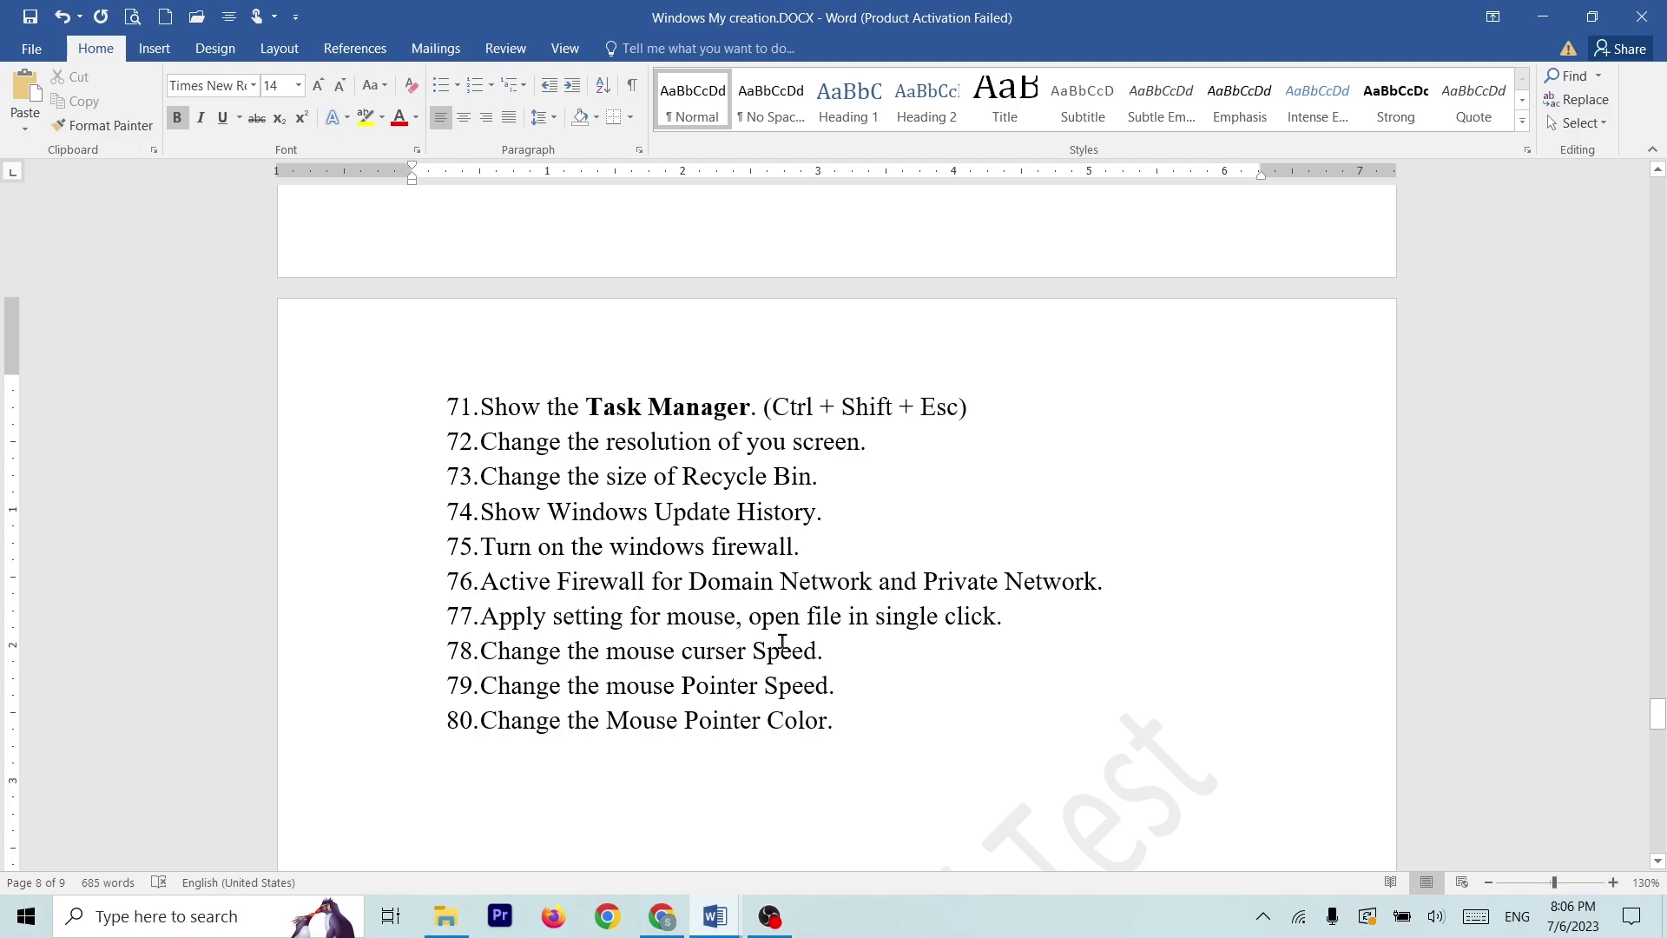
{"action": "left_click", "coordinate": [1055, 632]}
{"action": "left_click", "coordinate": [1542, 17]}
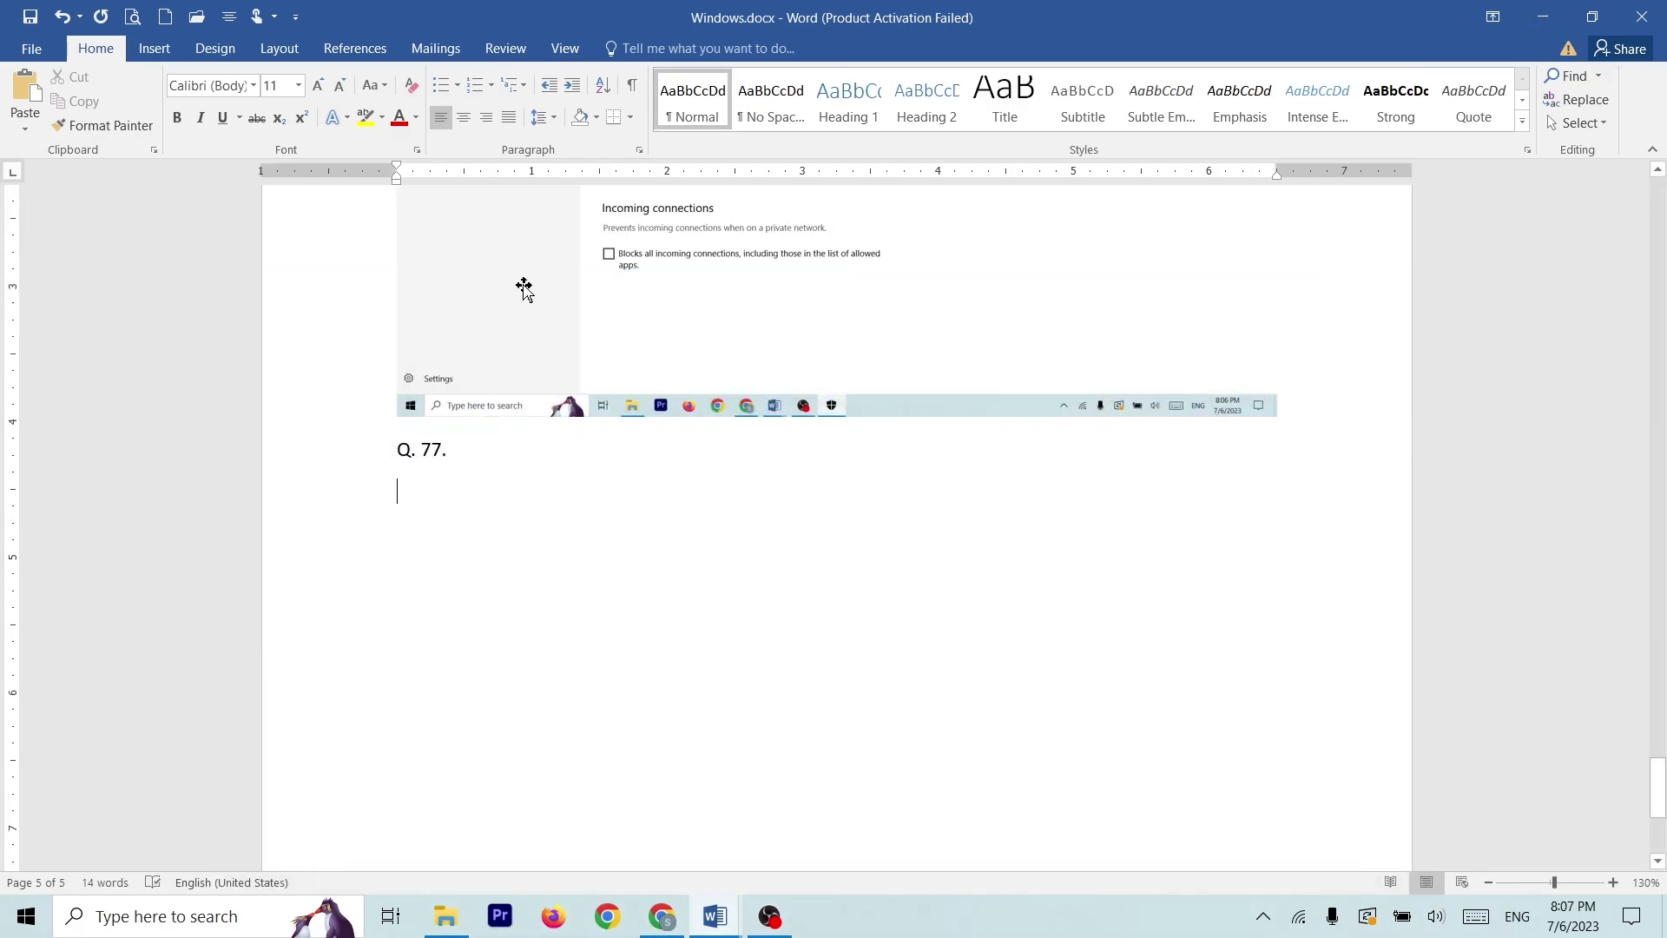
Go to the desktop, open the भुमी folder to demonstrate how items open, and close it again
{"action": "left_click", "coordinate": [1541, 17]}
{"action": "double_click", "coordinate": [210, 72]}
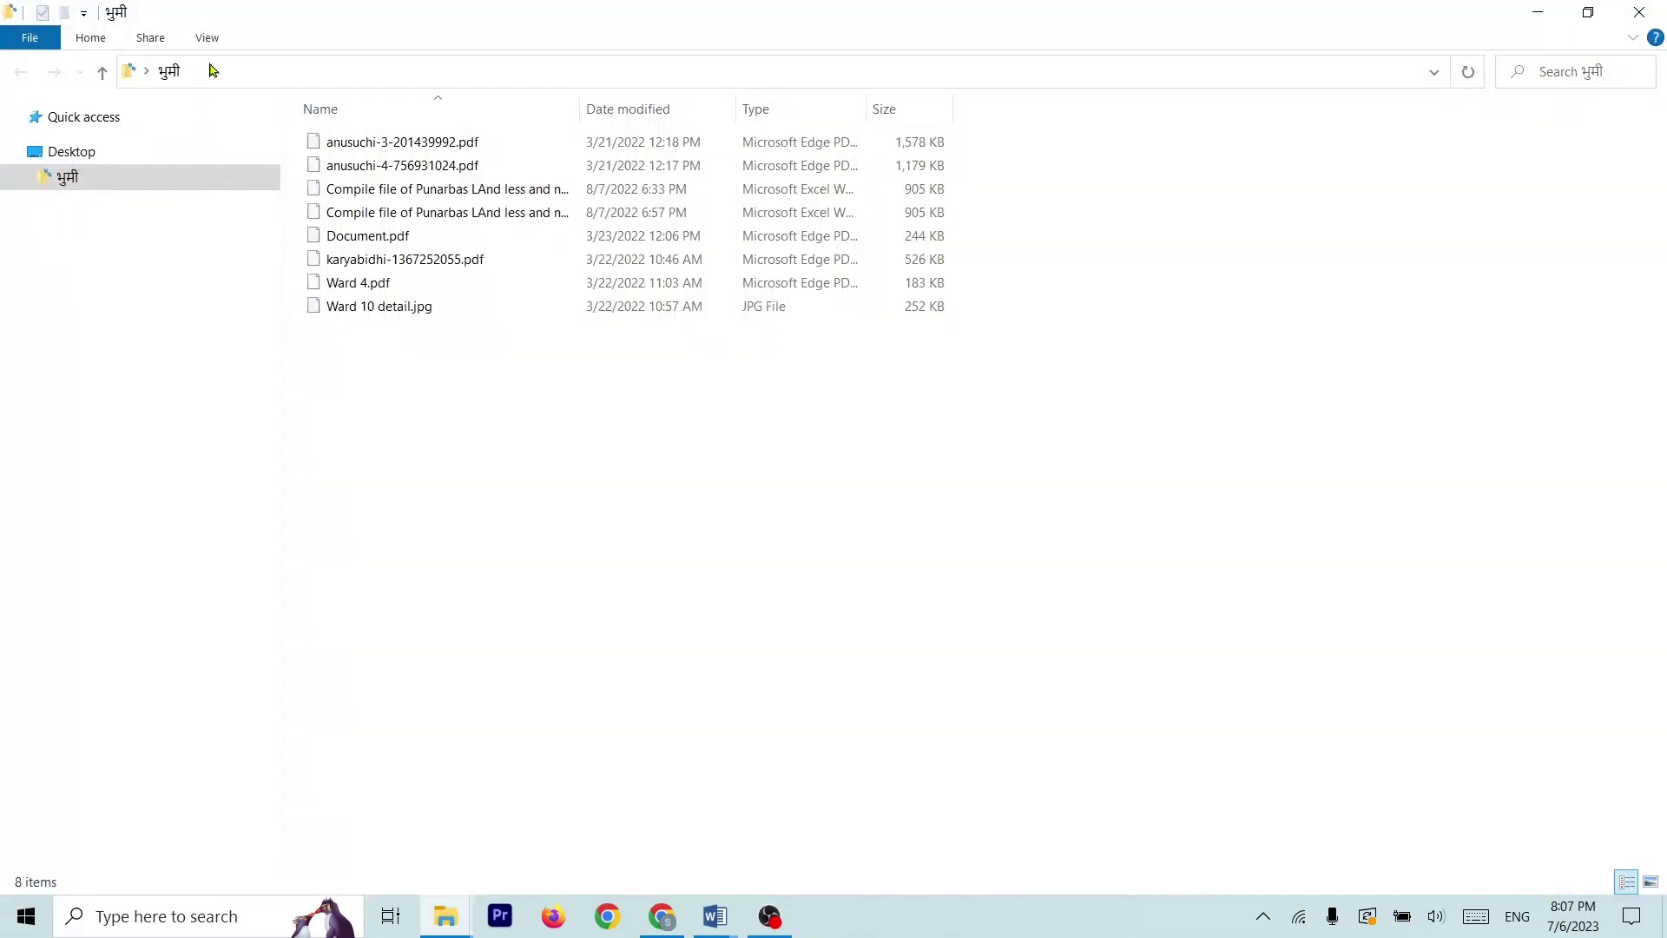
{"action": "left_click", "coordinate": [1621, 8]}
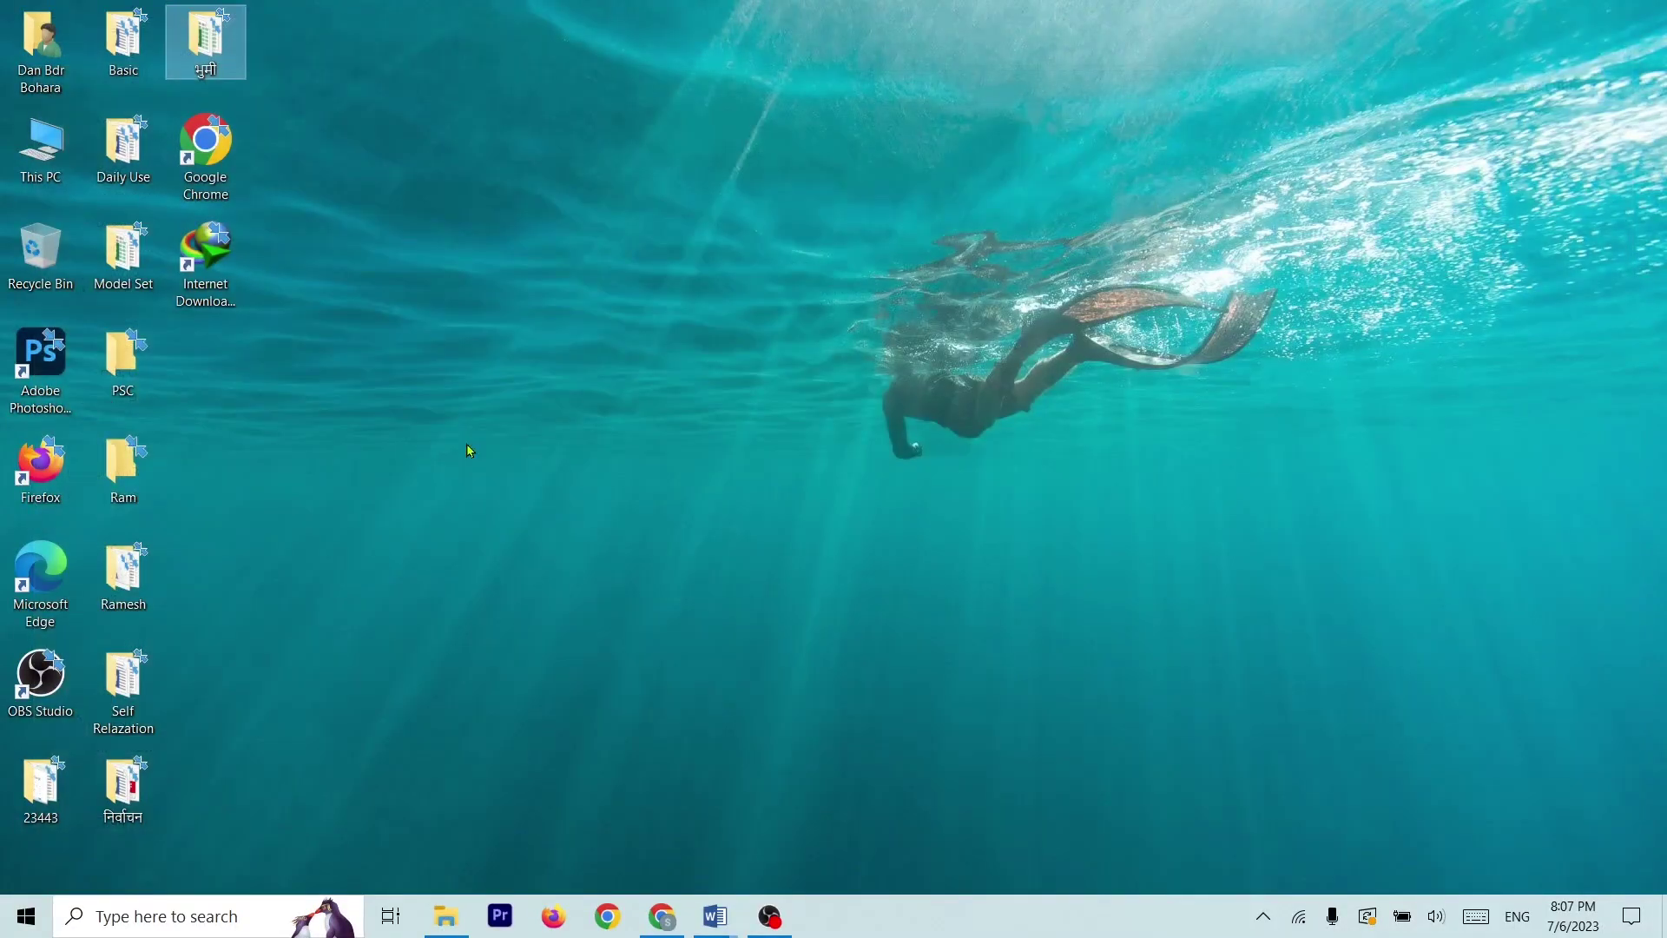
{"action": "left_click", "coordinate": [466, 444]}
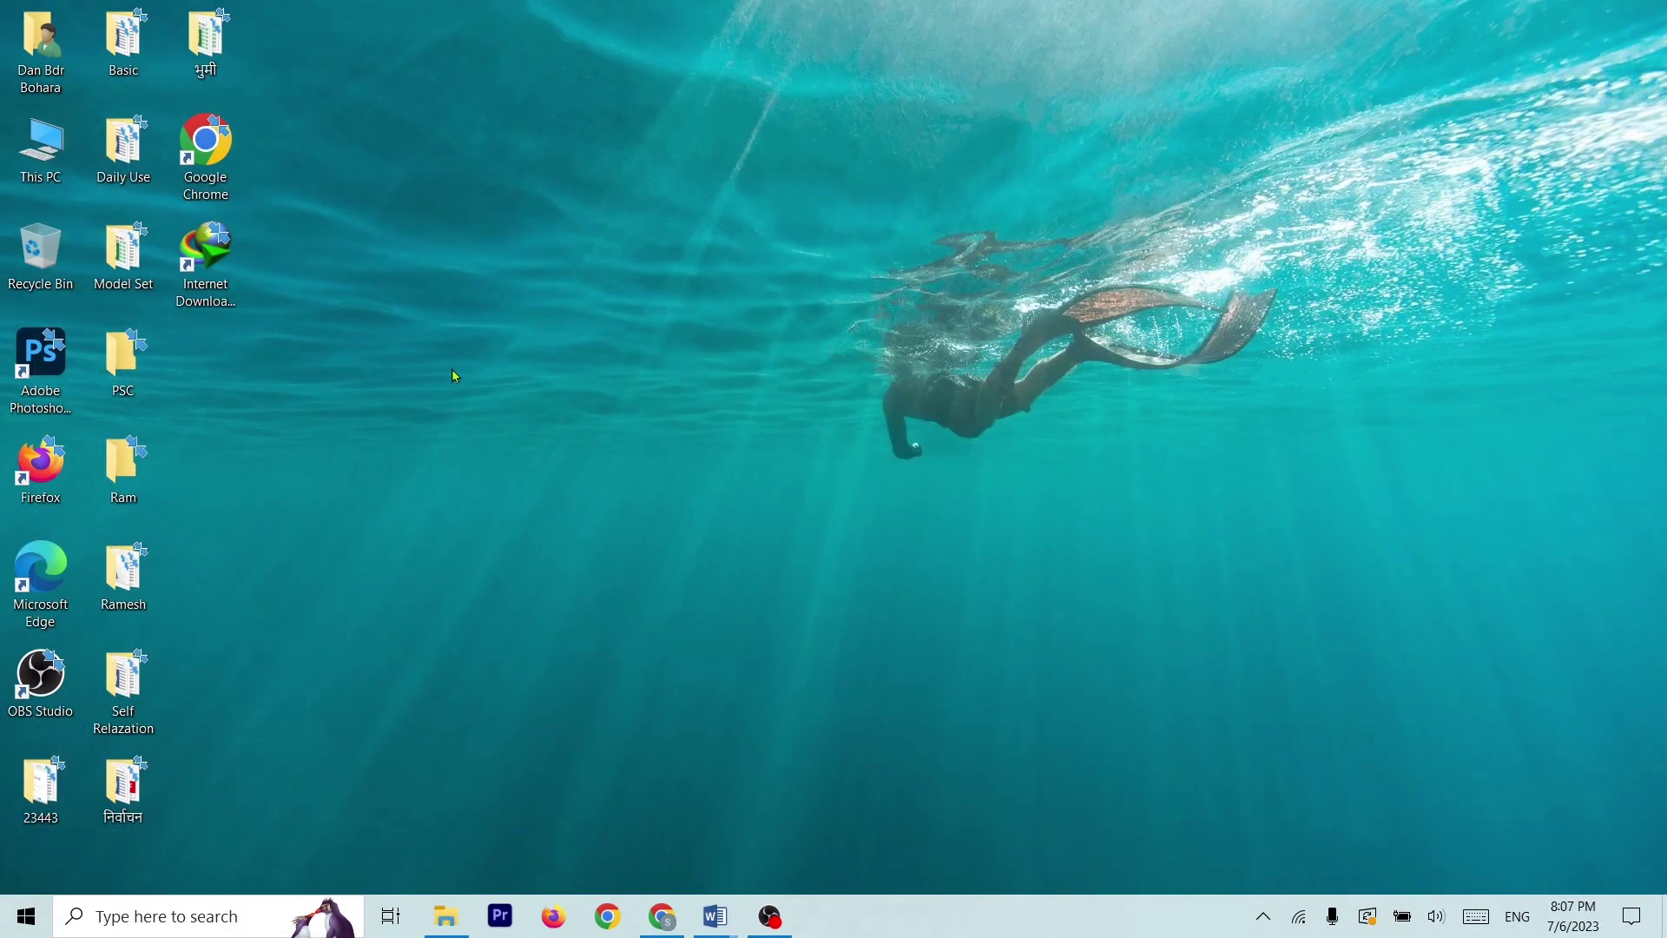
{"action": "right_click", "coordinate": [451, 368]}
{"action": "left_click", "coordinate": [360, 436]}
Search Windows for "mouse" and open the Mouse settings page
{"action": "left_click", "coordinate": [158, 913]}
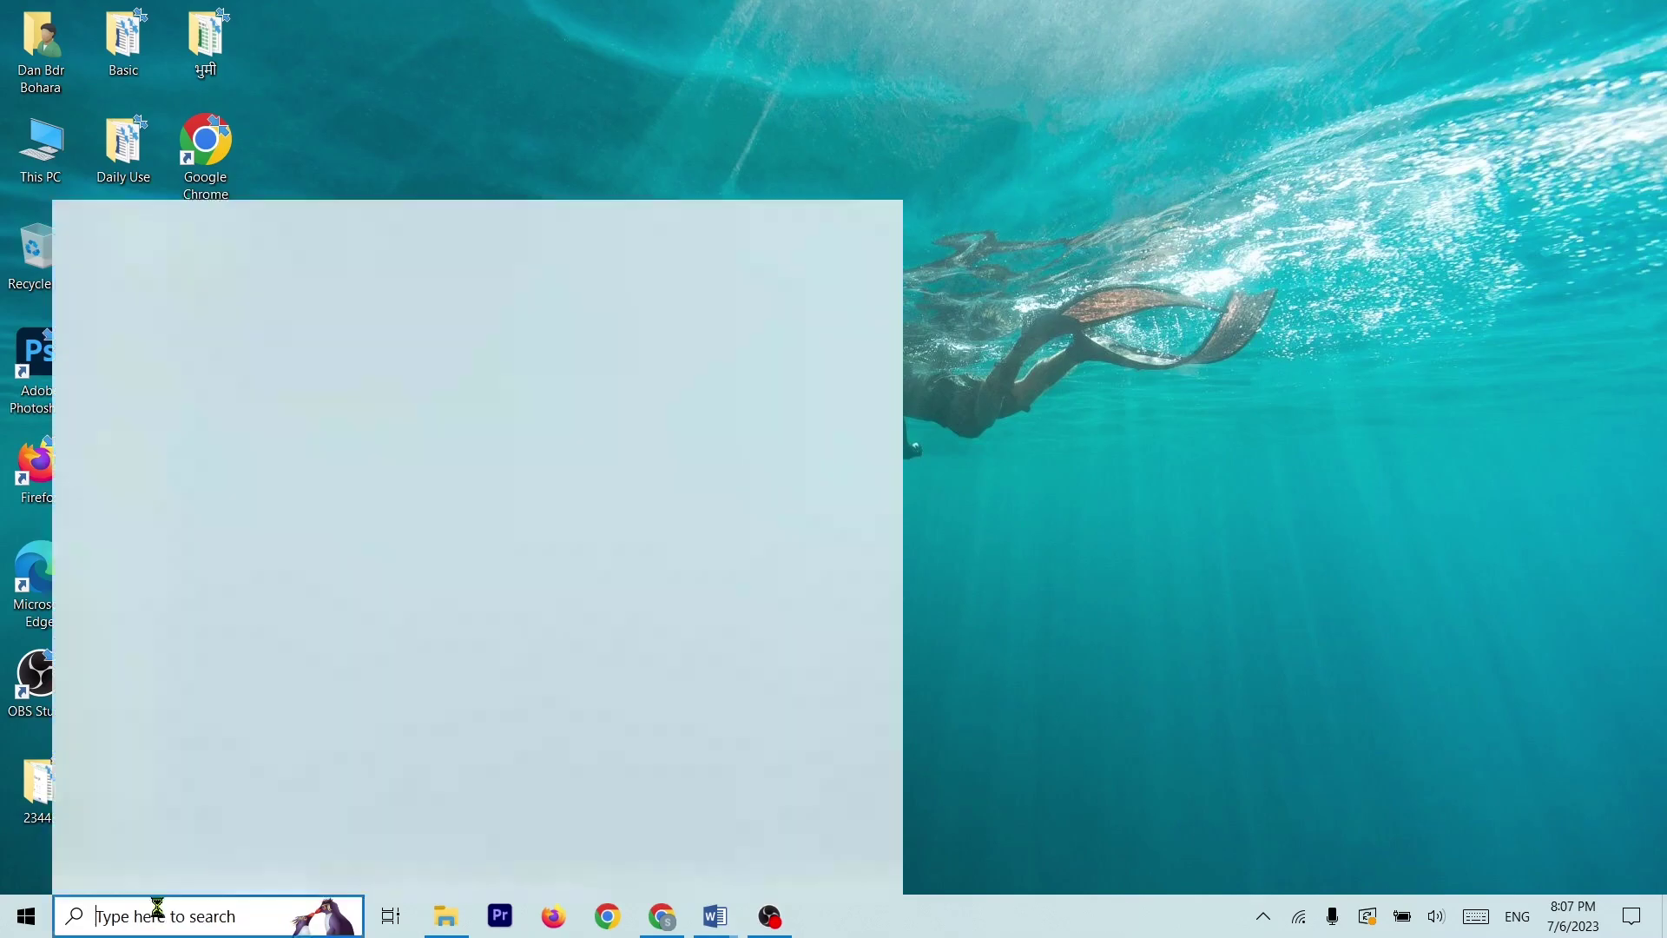
{"action": "type", "text": "mouse"}
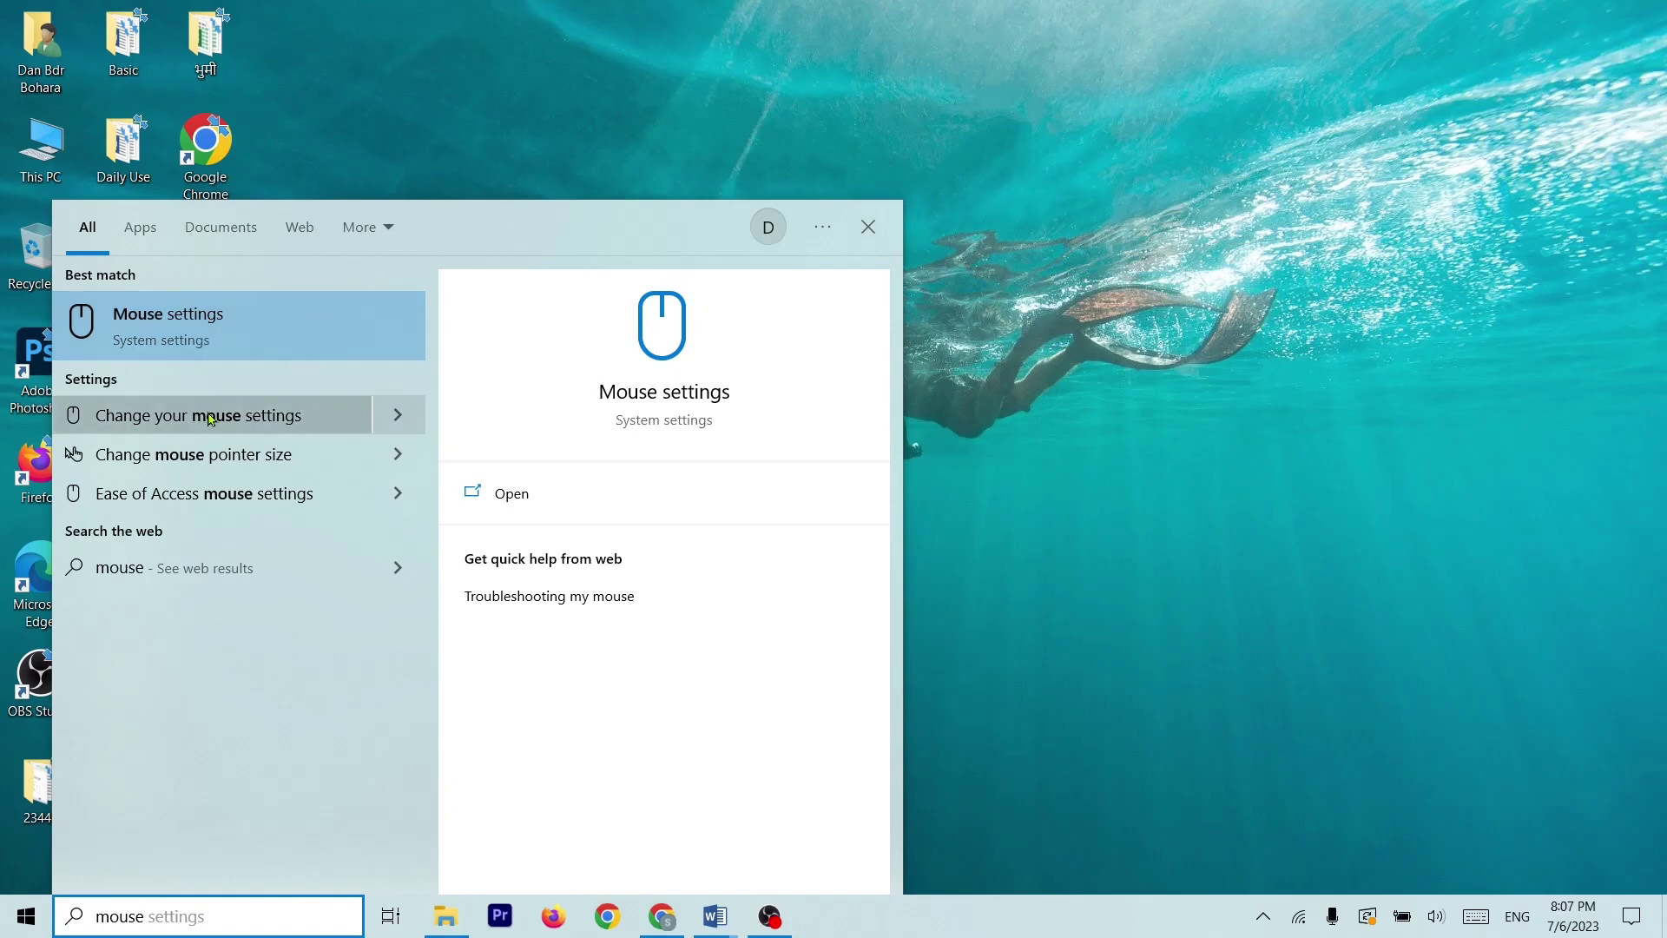
{"action": "left_click", "coordinate": [175, 357]}
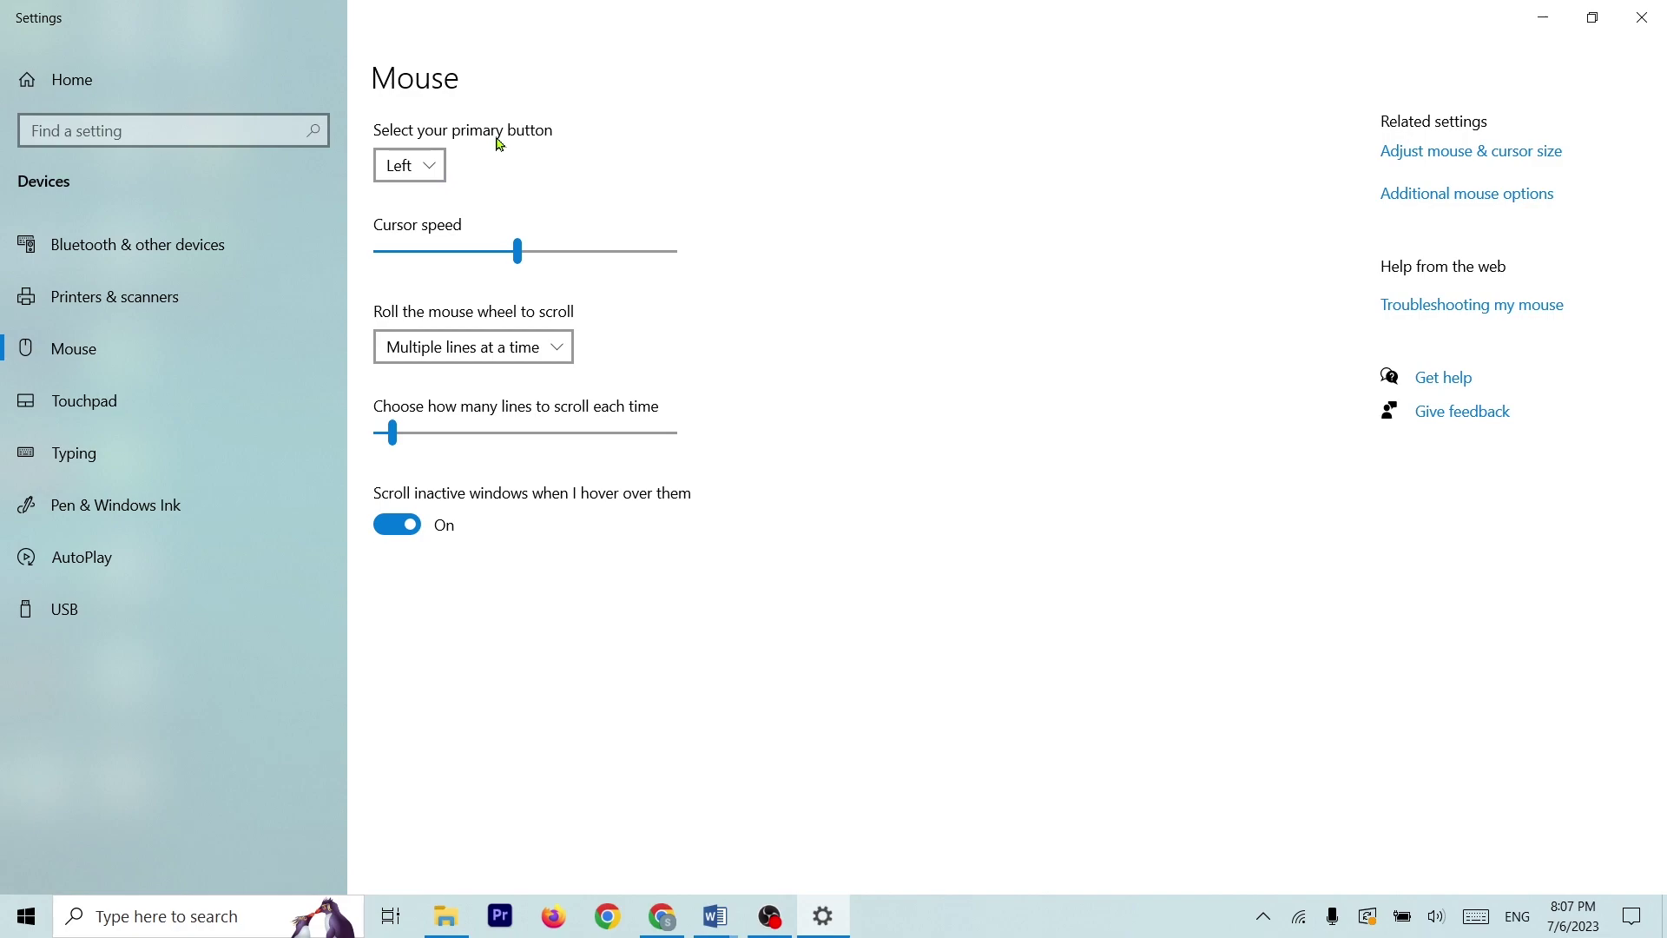
Look at the available options for the primary mouse button, leaving Left selected
{"action": "left_click", "coordinate": [441, 176]}
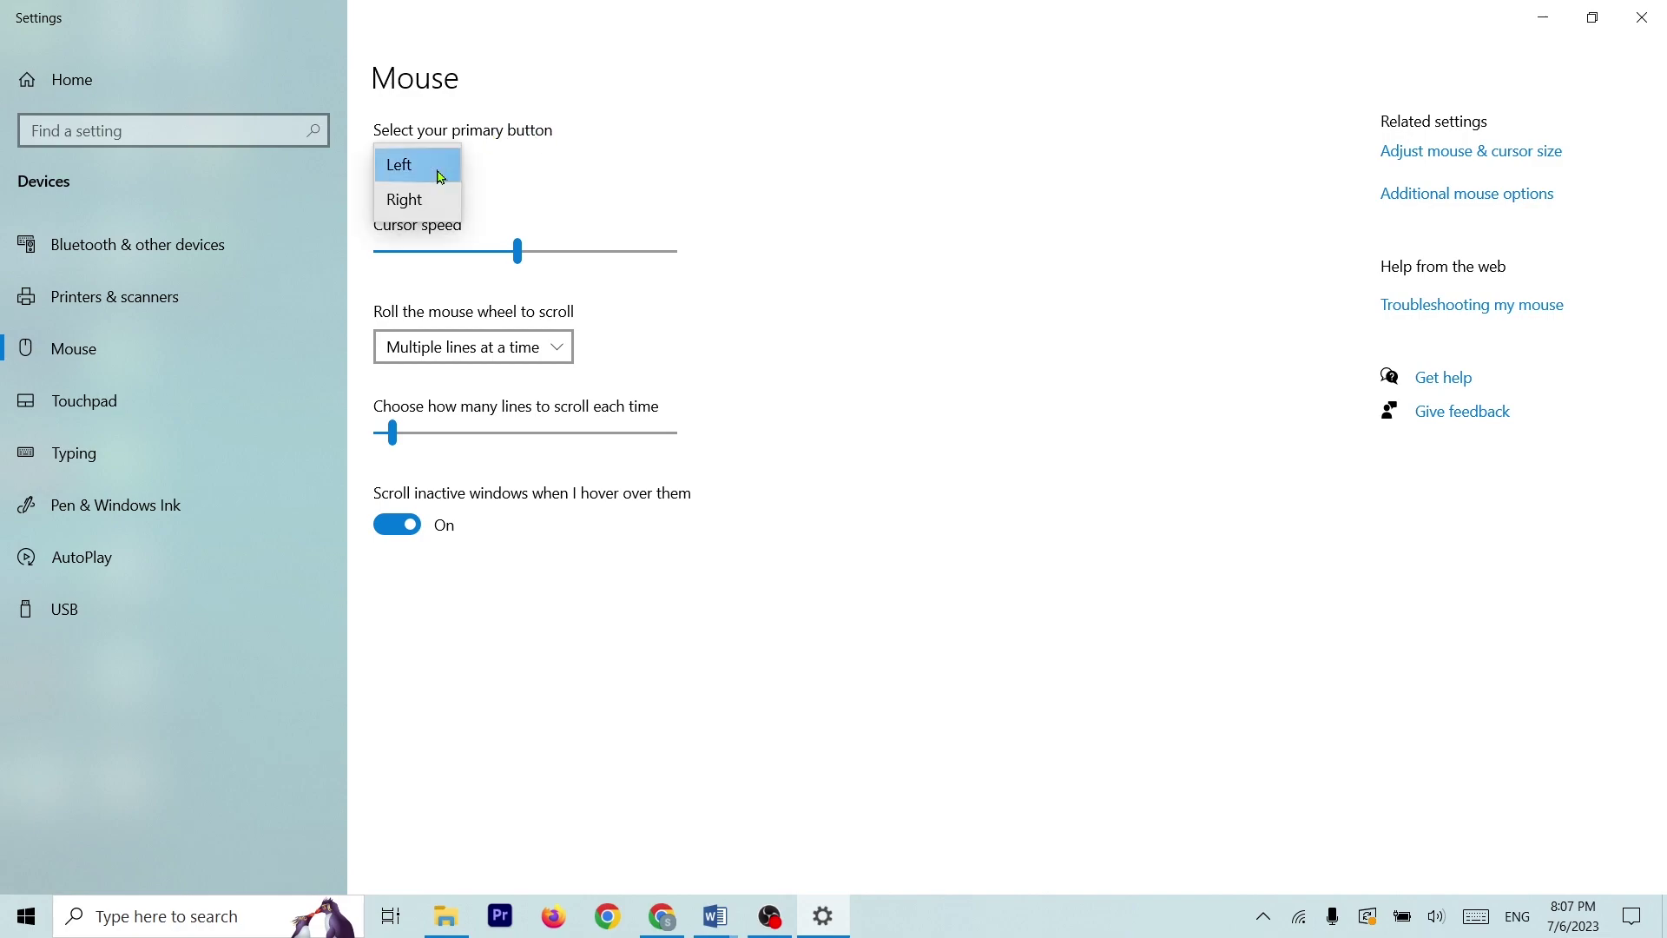
{"action": "left_click", "coordinate": [436, 165]}
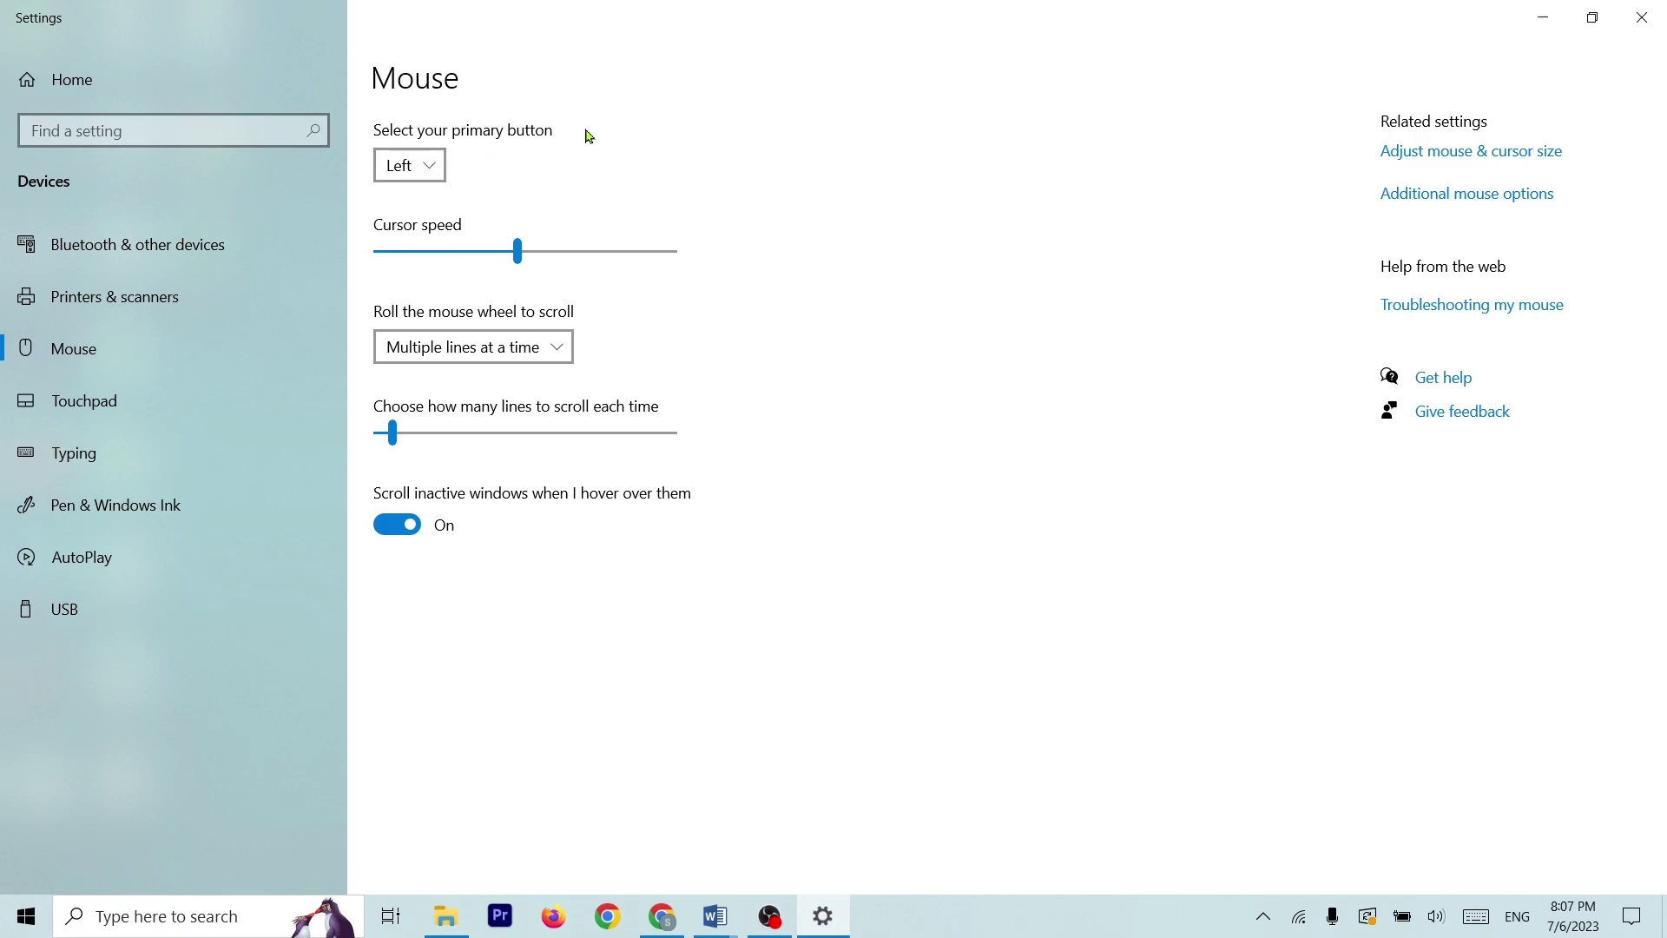
{"action": "left_click", "coordinate": [432, 164]}
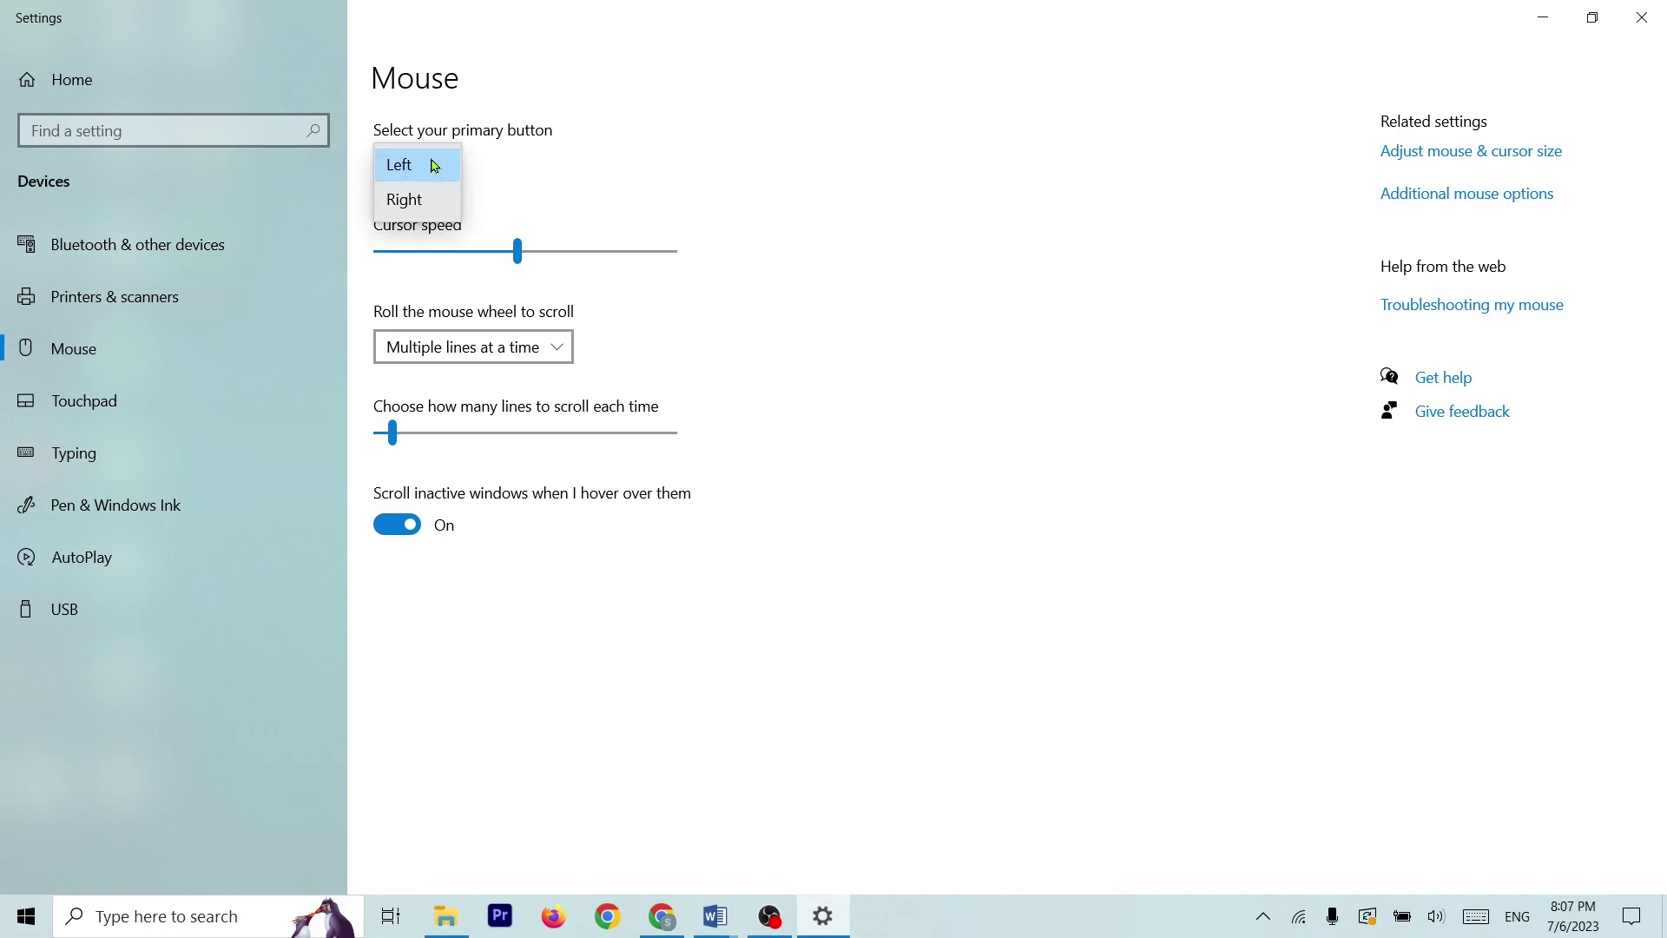
{"action": "left_click", "coordinate": [510, 170]}
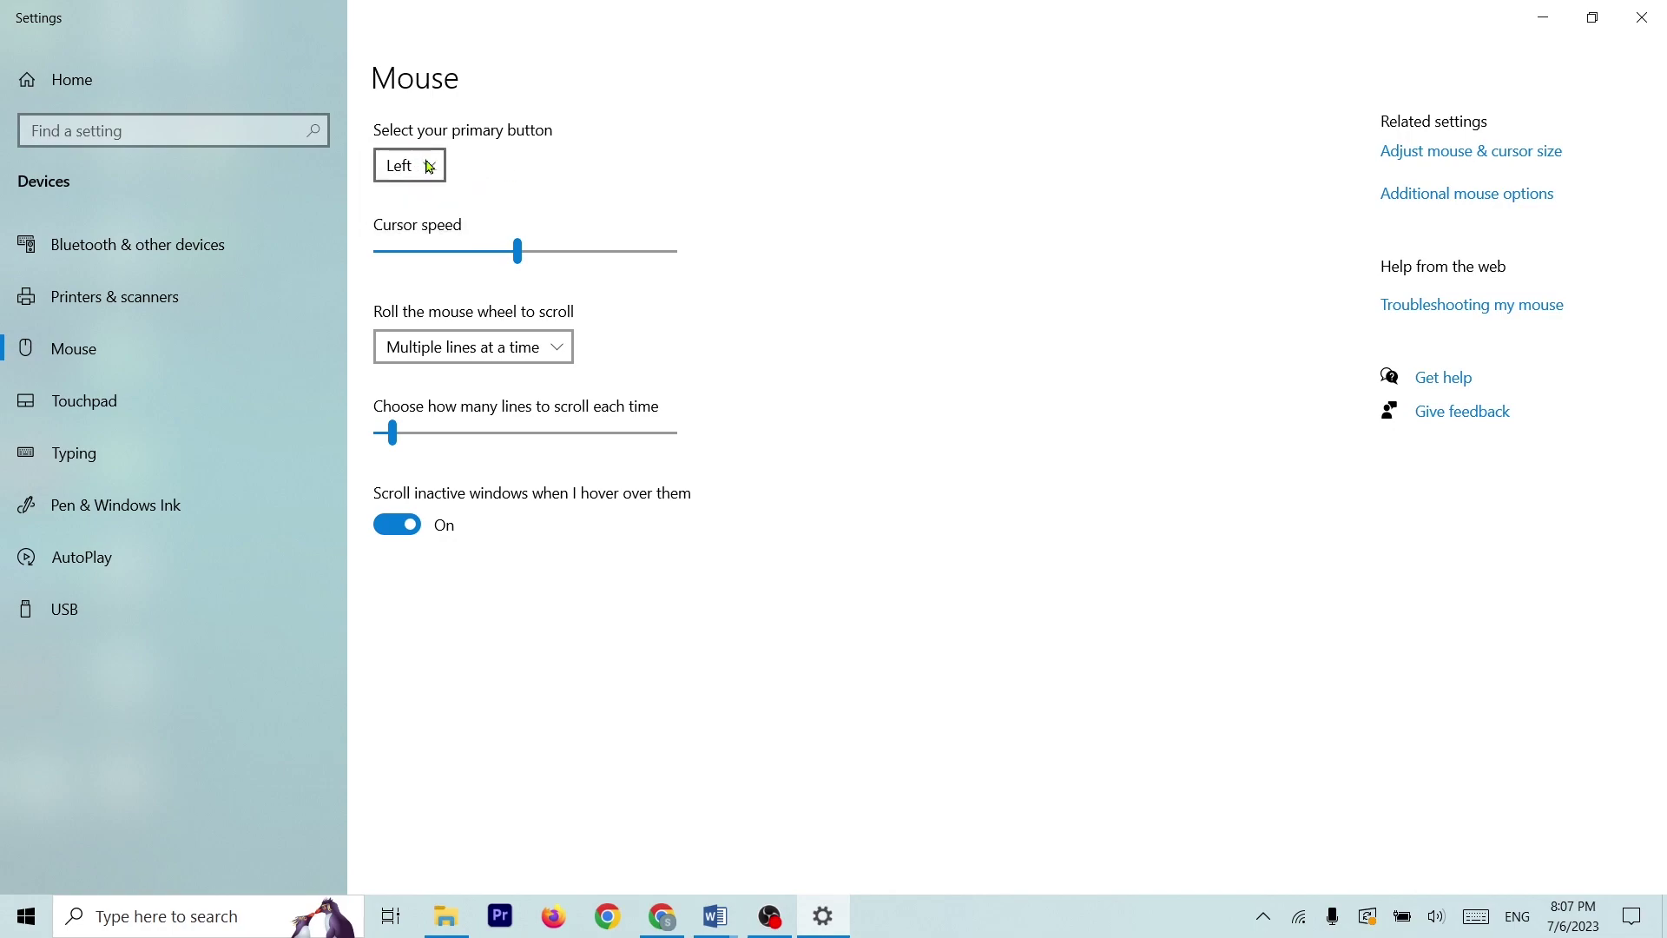
{"action": "left_click", "coordinate": [430, 166]}
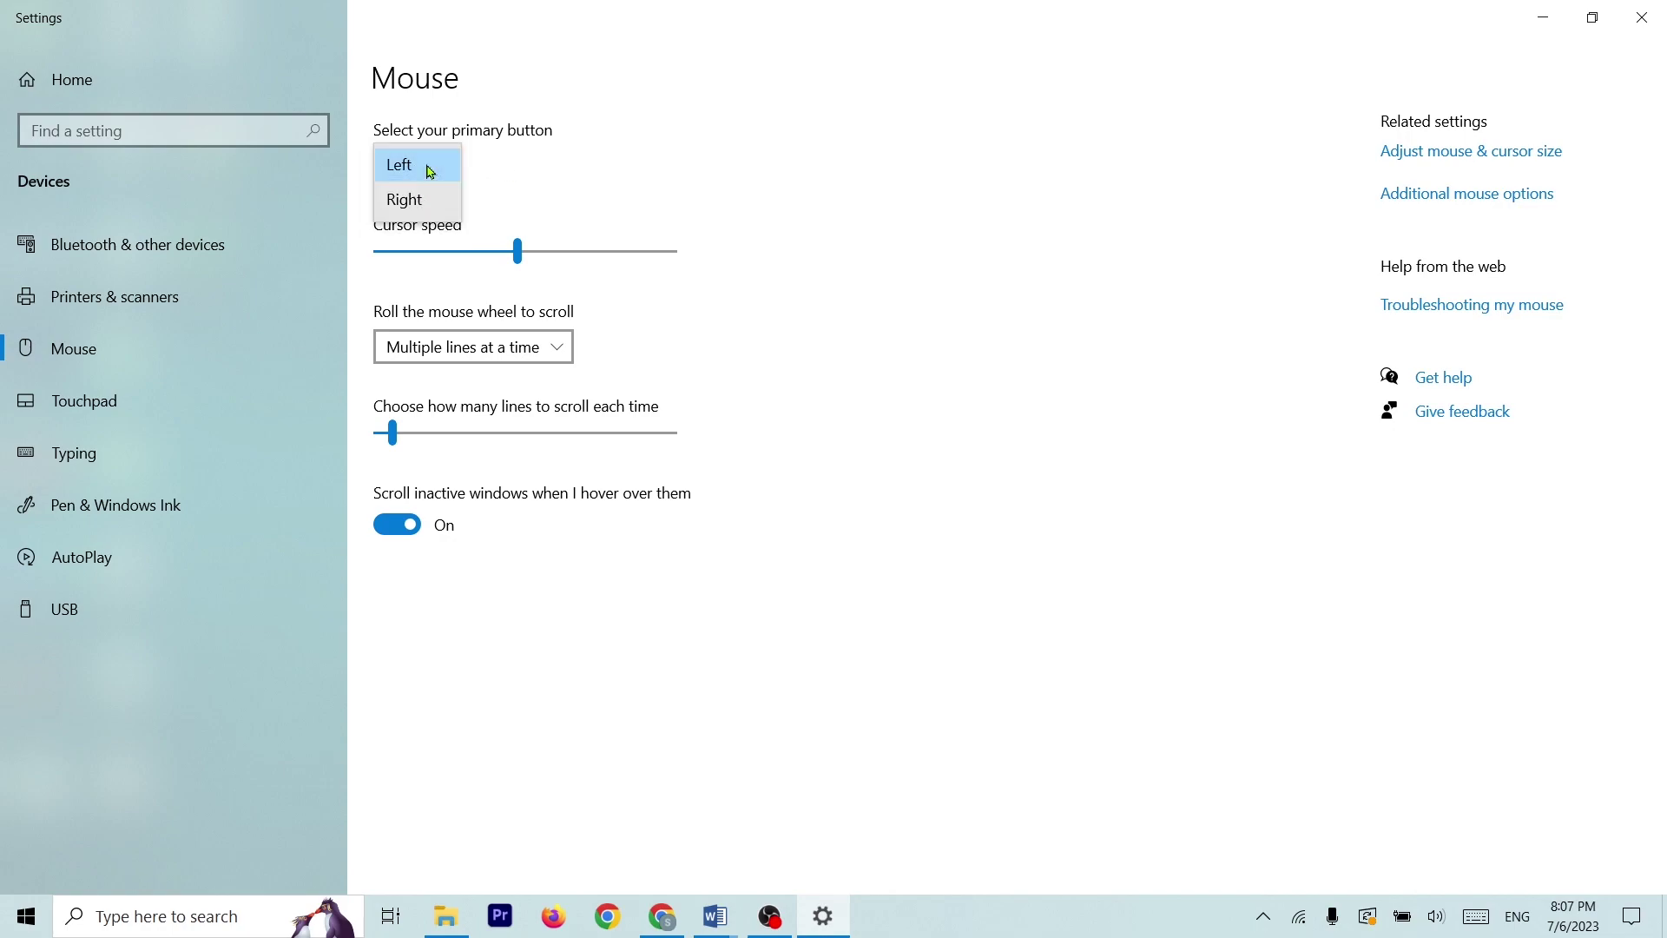
{"action": "left_click", "coordinate": [499, 159]}
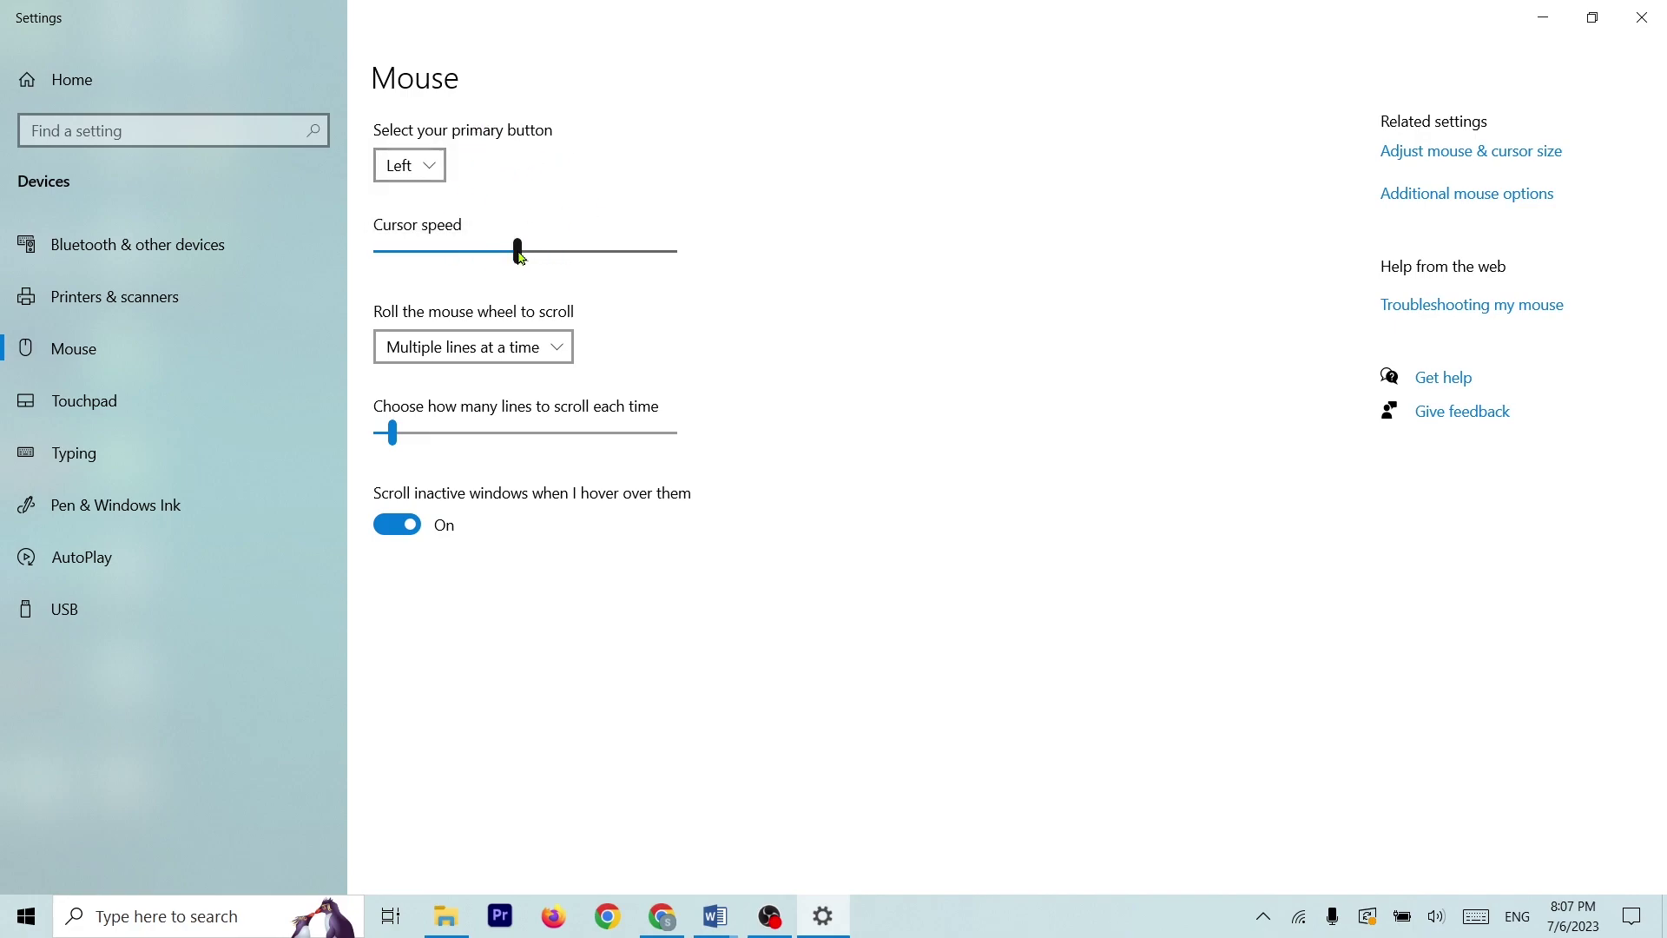
Lower the mouse cursor speed to about a third of its range, consulting the question list in Windows My creation.DOCX
{"action": "left_click_drag", "start_coordinate": [517, 251], "coordinate": [558, 254]}
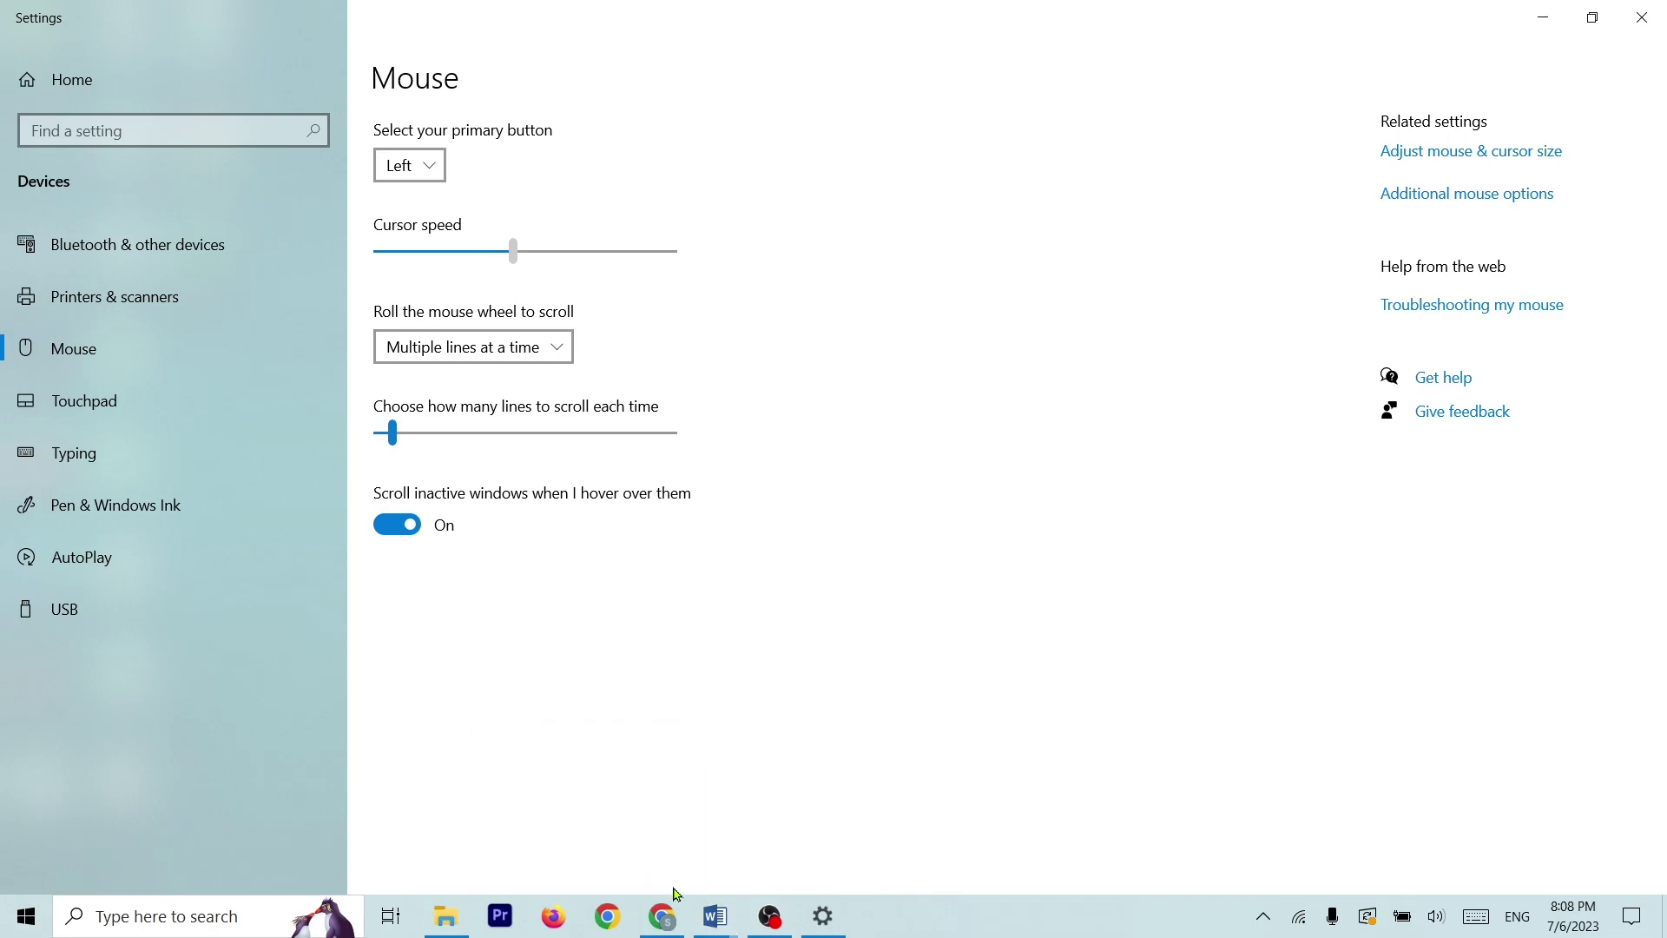
{"action": "left_click", "coordinate": [716, 916]}
{"action": "left_click", "coordinate": [678, 784]}
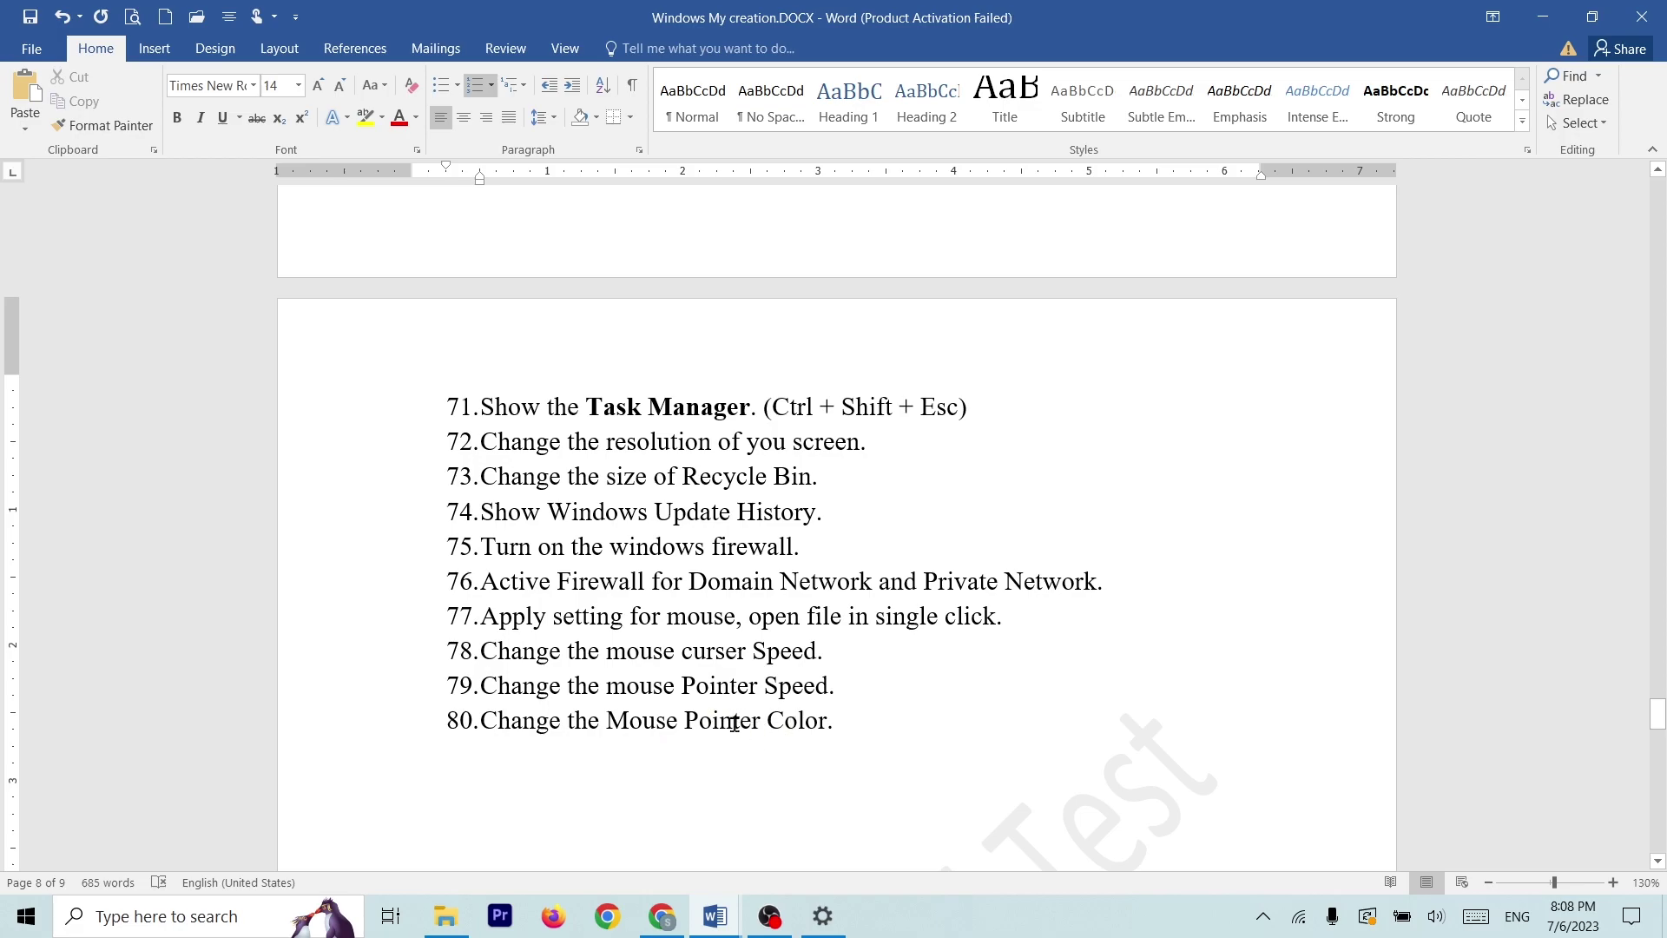
{"action": "key", "text": "alt+Tab"}
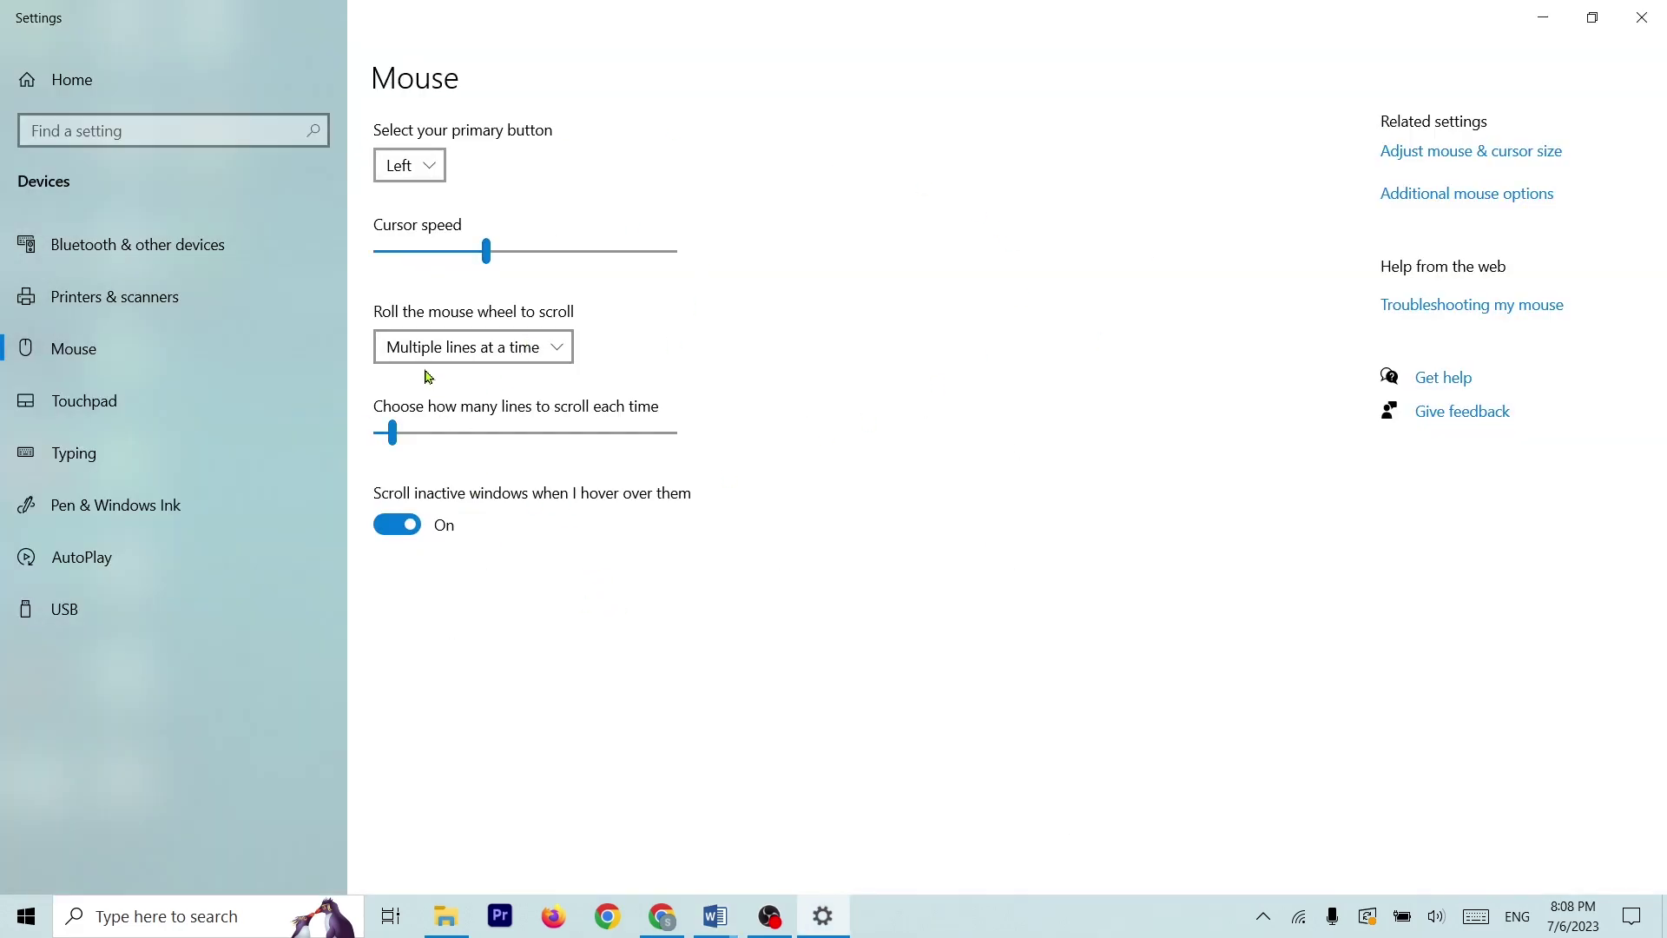
{"action": "mouse_move", "coordinate": [492, 251]}
{"action": "left_mouse_down"}
{"action": "mouse_move", "coordinate": [541, 251]}
{"action": "mouse_move", "coordinate": [481, 258]}
{"action": "left_mouse_up"}
Open the additional mouse options, then review questions 79 and 80 in Windows My creation.DOCX and return to Mouse Properties
{"action": "left_click", "coordinate": [1477, 205]}
{"action": "left_click_drag", "start_coordinate": [295, 39], "coordinate": [901, 103]}
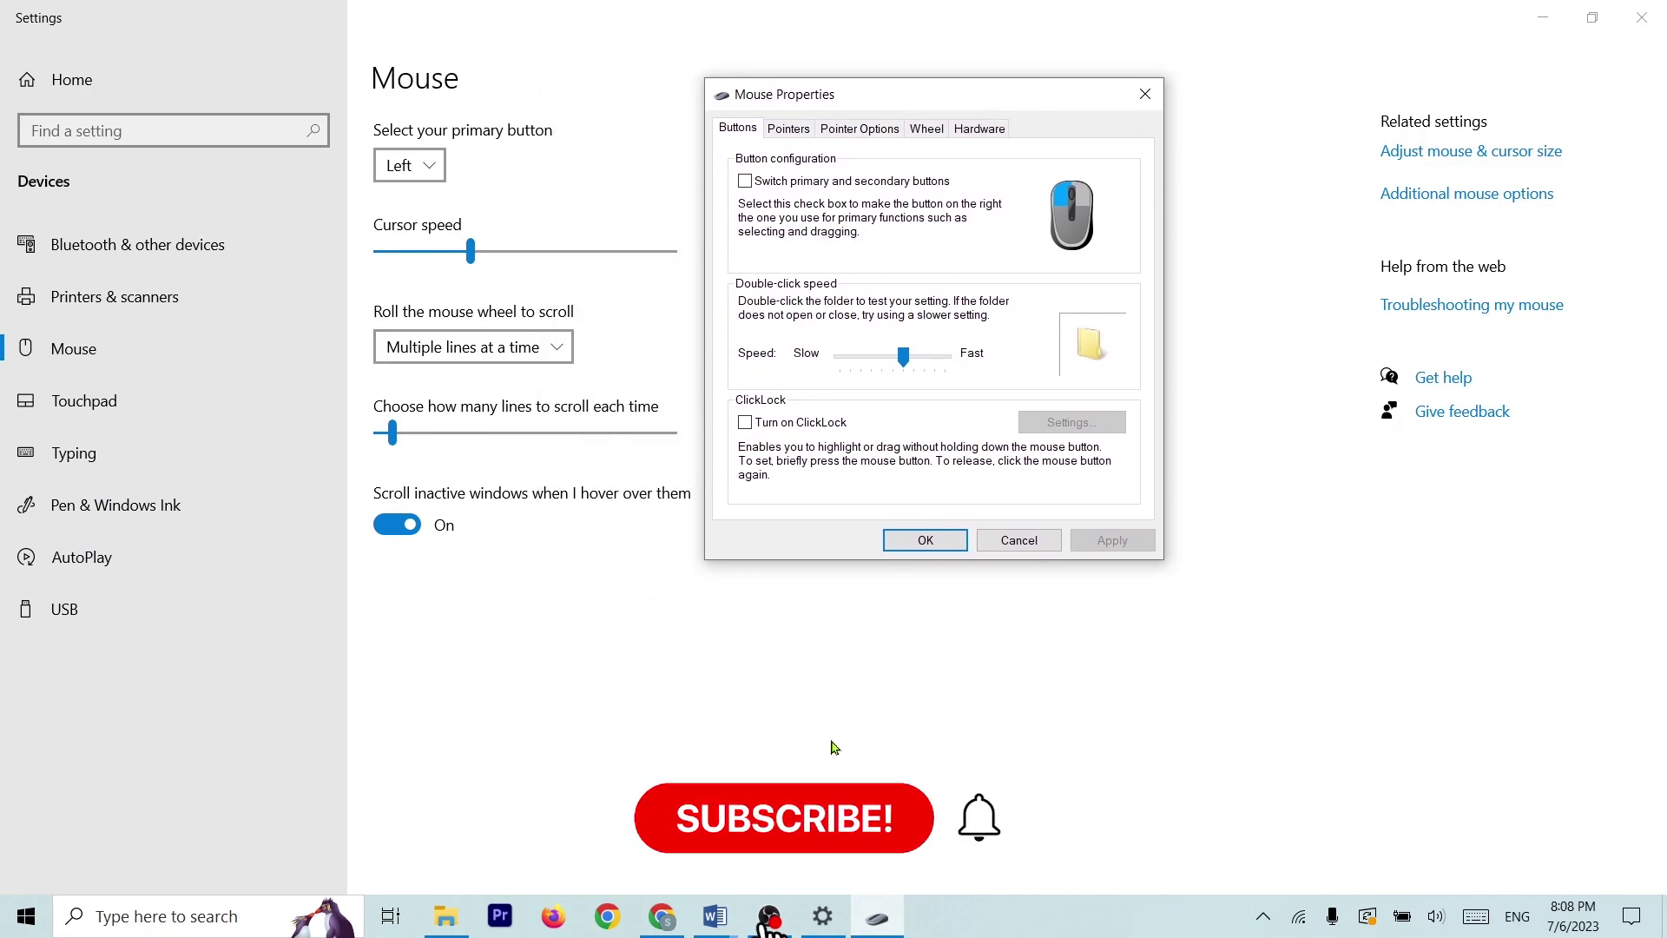
{"action": "left_click", "coordinate": [714, 916]}
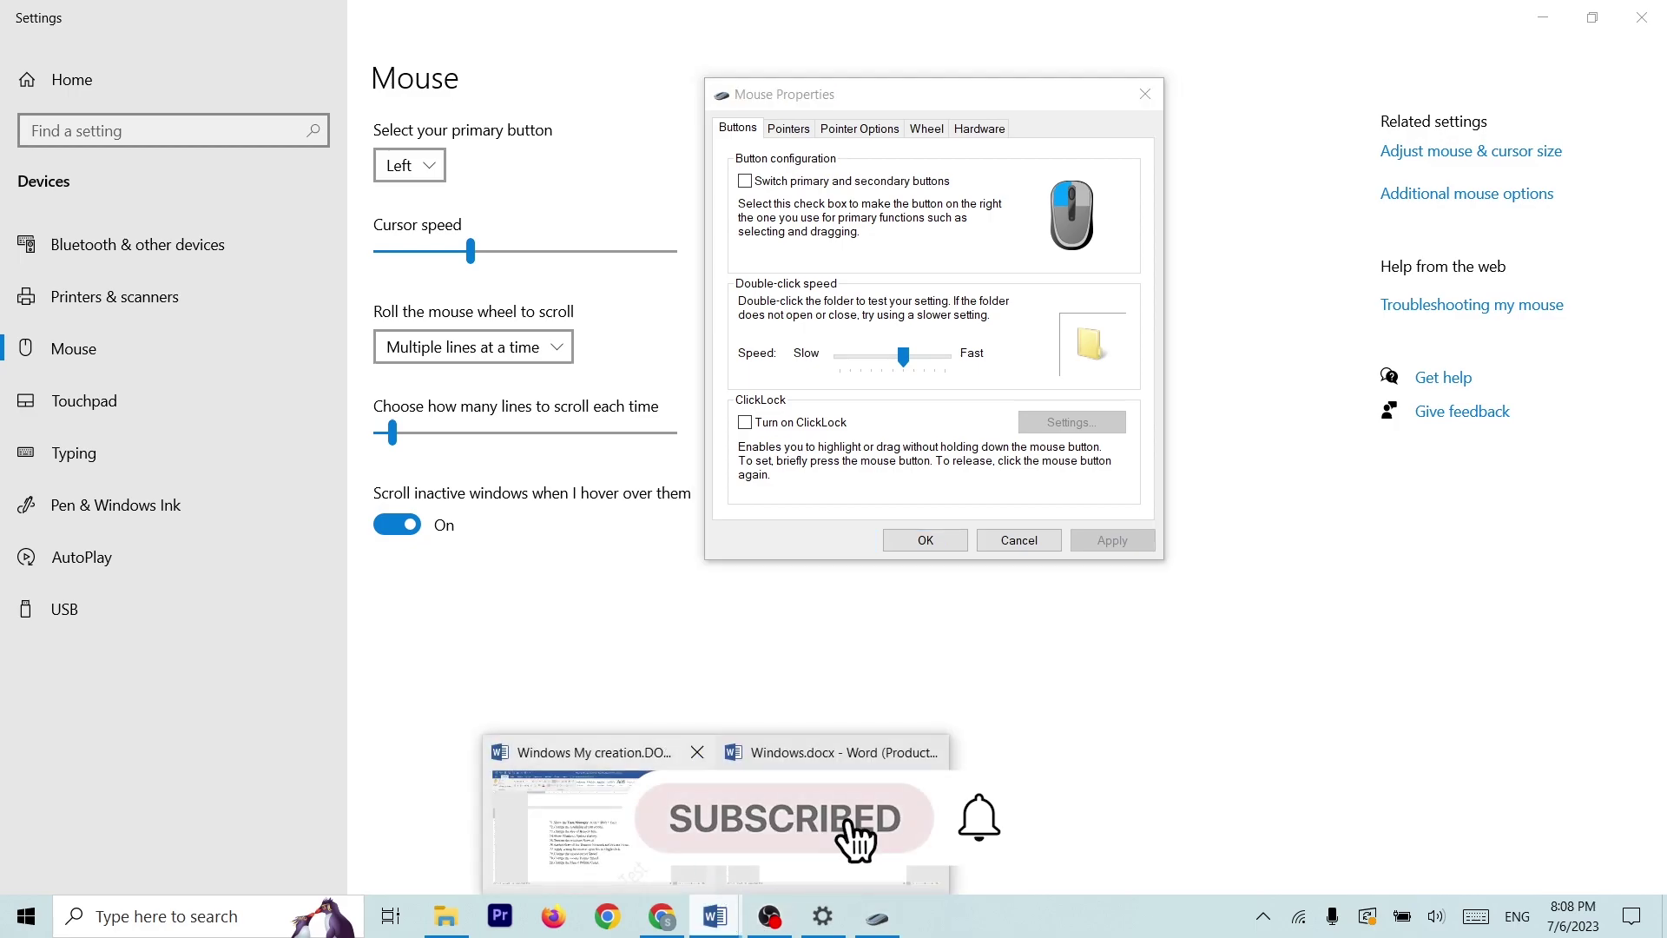
{"action": "left_click", "coordinate": [573, 816]}
{"action": "left_click_drag", "start_coordinate": [827, 668], "coordinate": [680, 685]}
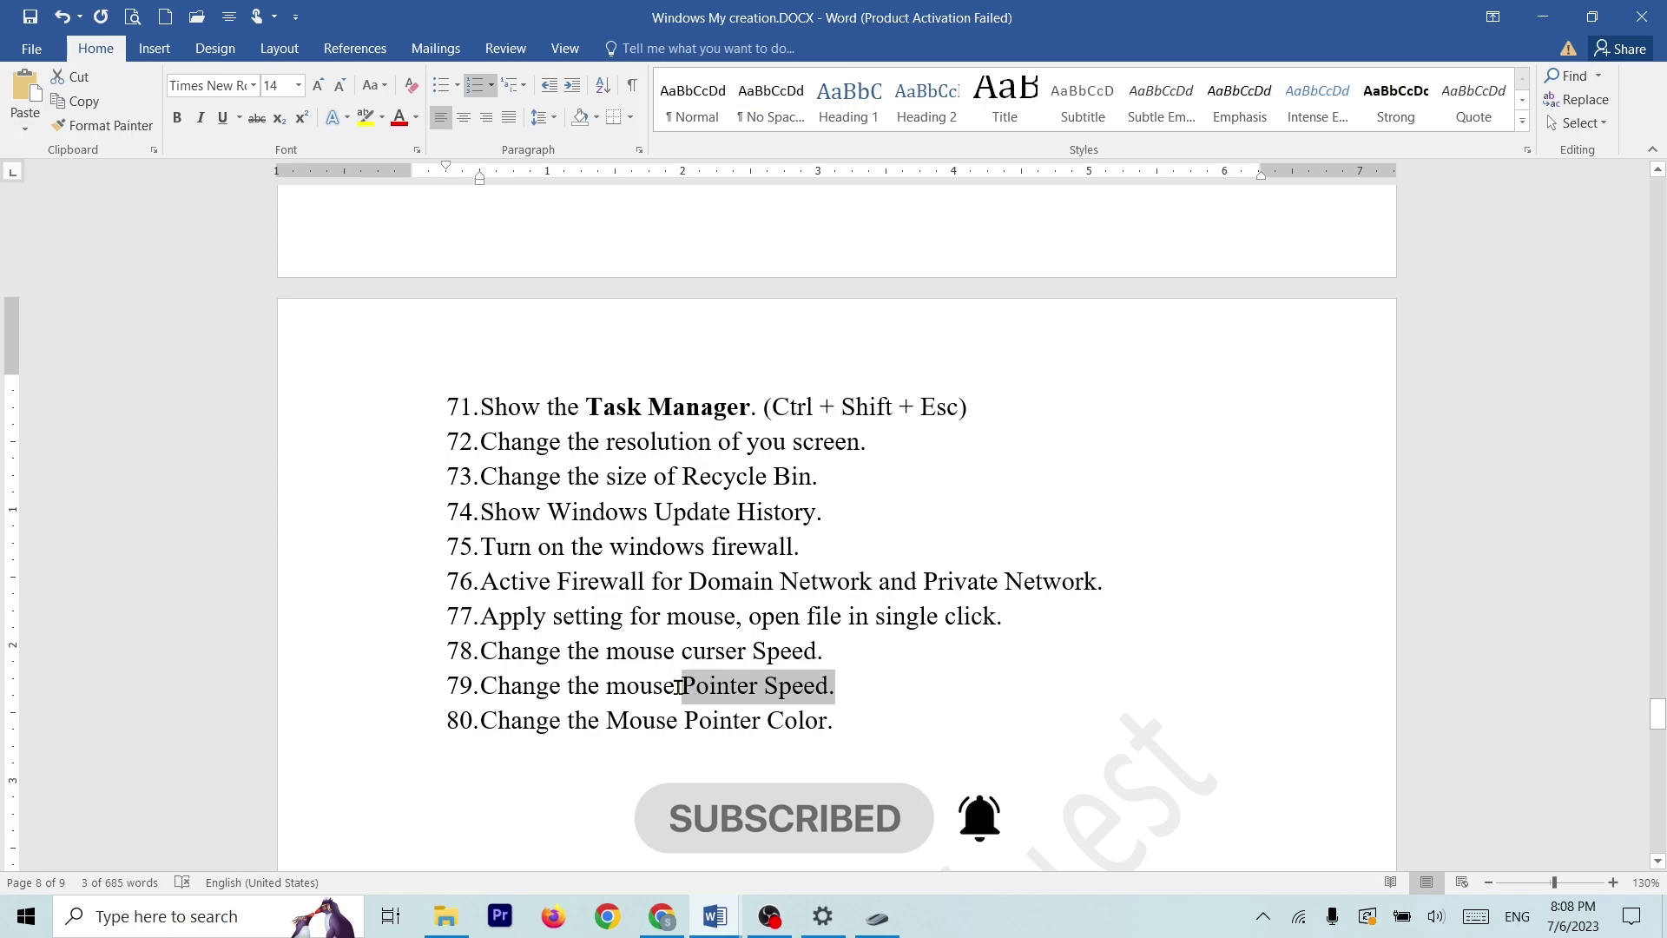
{"action": "left_click_drag", "start_coordinate": [831, 720], "coordinate": [606, 721]}
{"action": "key", "text": "alt+Tab"}
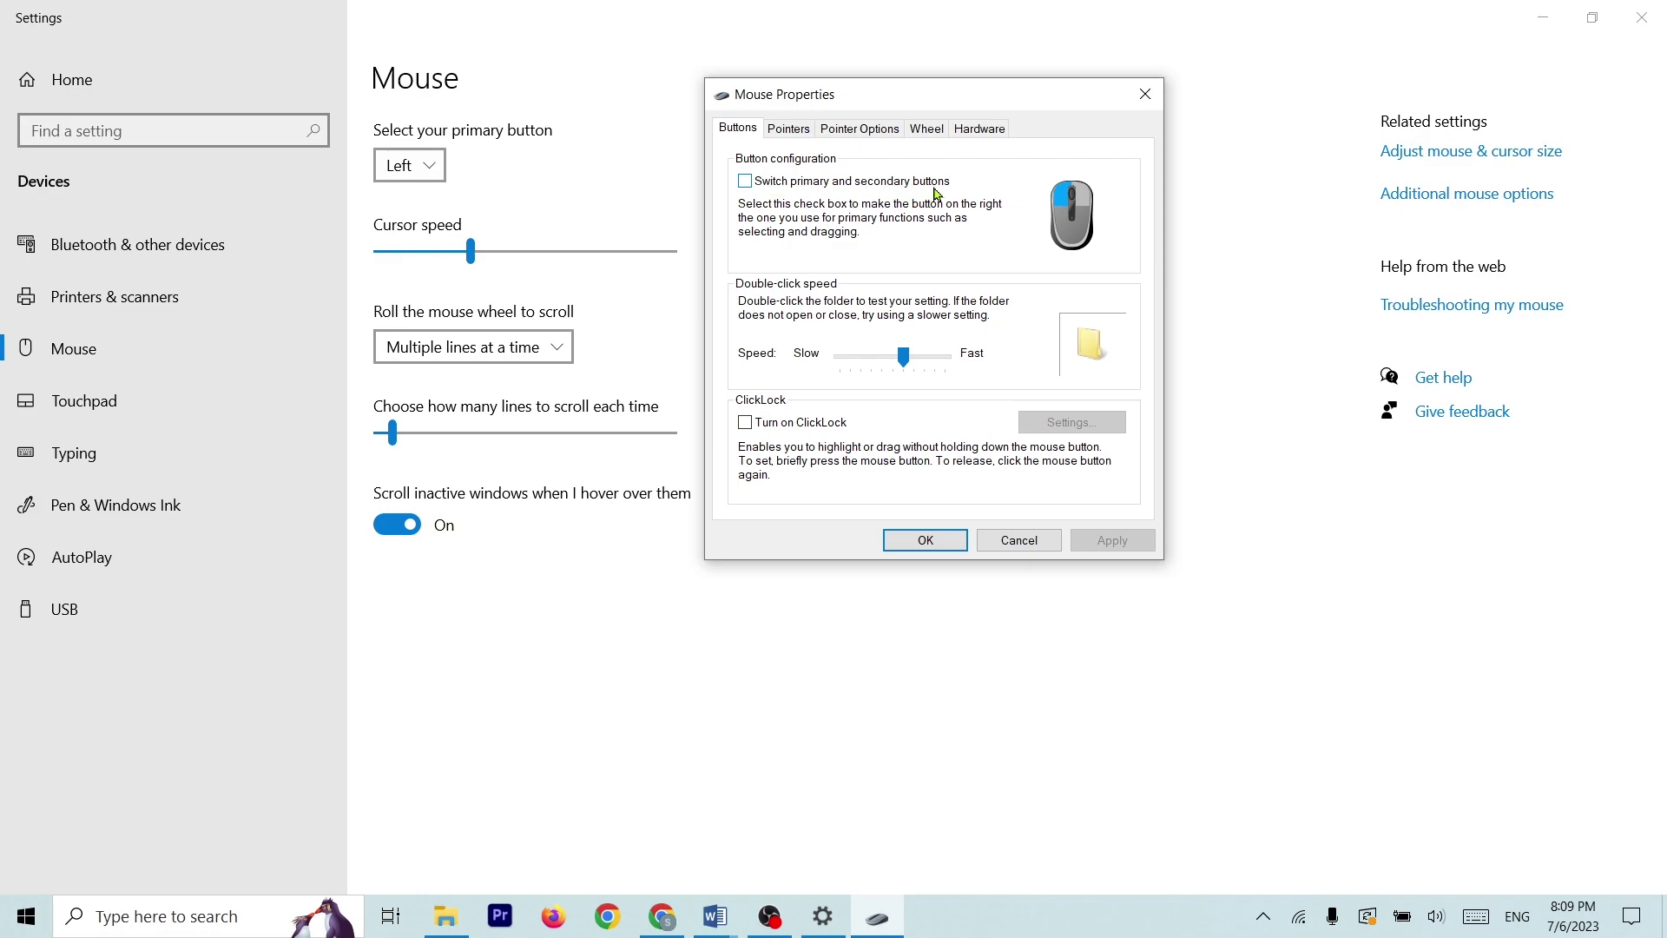
Try swapping the primary and secondary mouse buttons and slowing the double-click speed, restoring both settings
{"action": "left_click", "coordinate": [806, 190]}
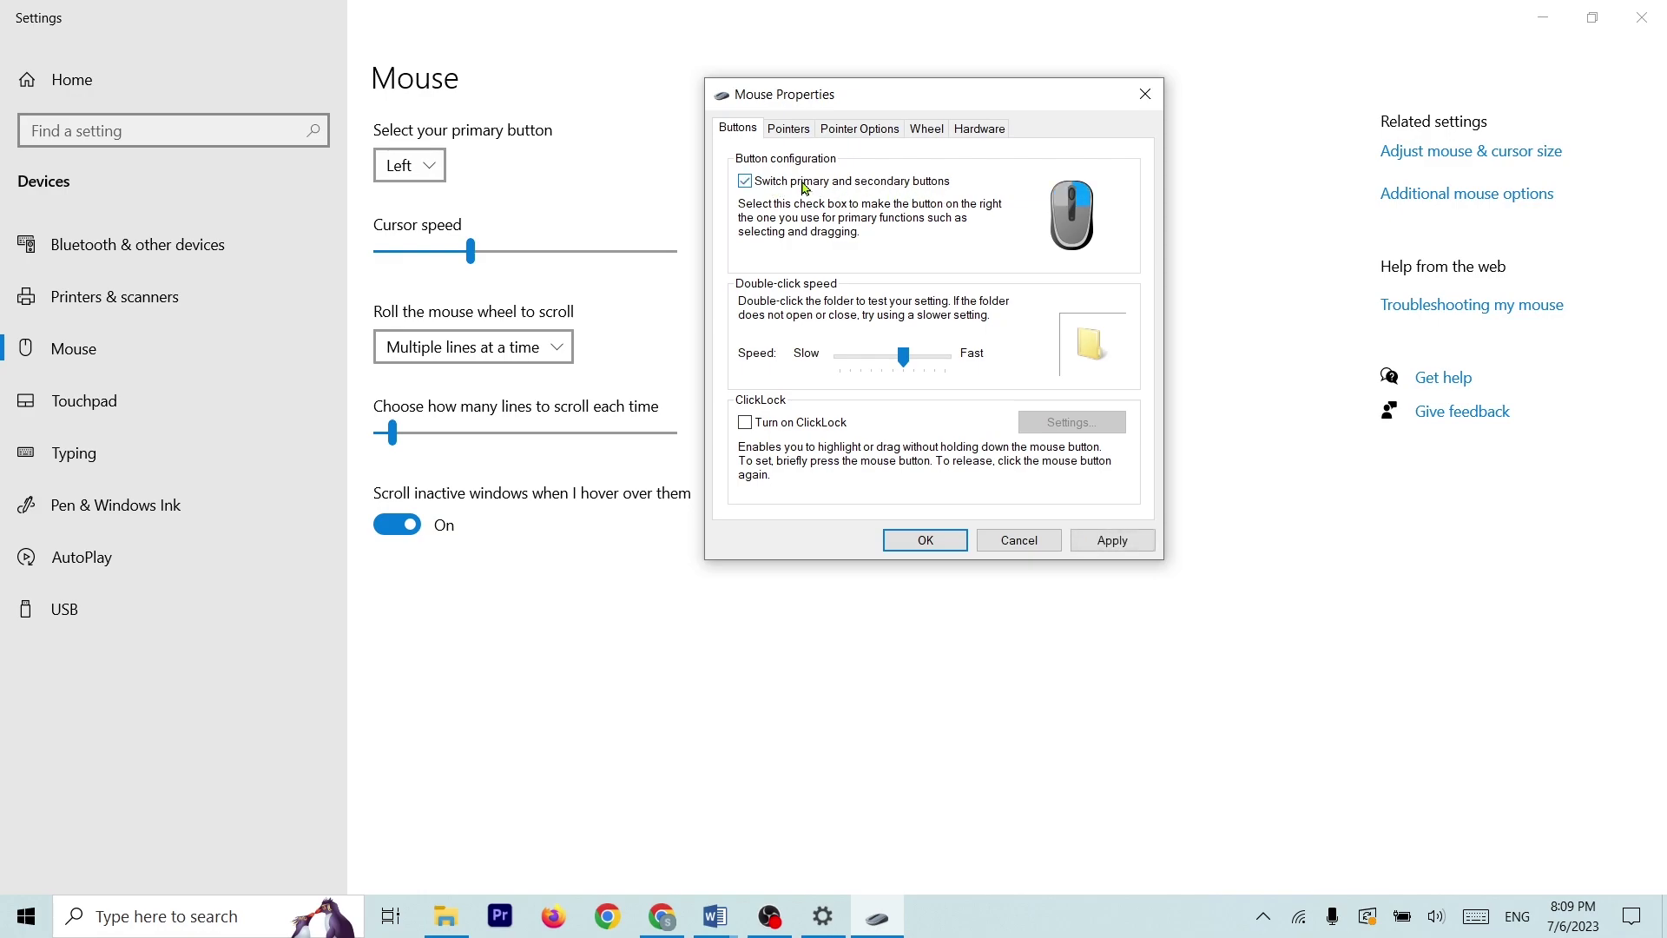
{"action": "left_click", "coordinate": [745, 182]}
{"action": "left_click_drag", "start_coordinate": [904, 355], "coordinate": [882, 356]}
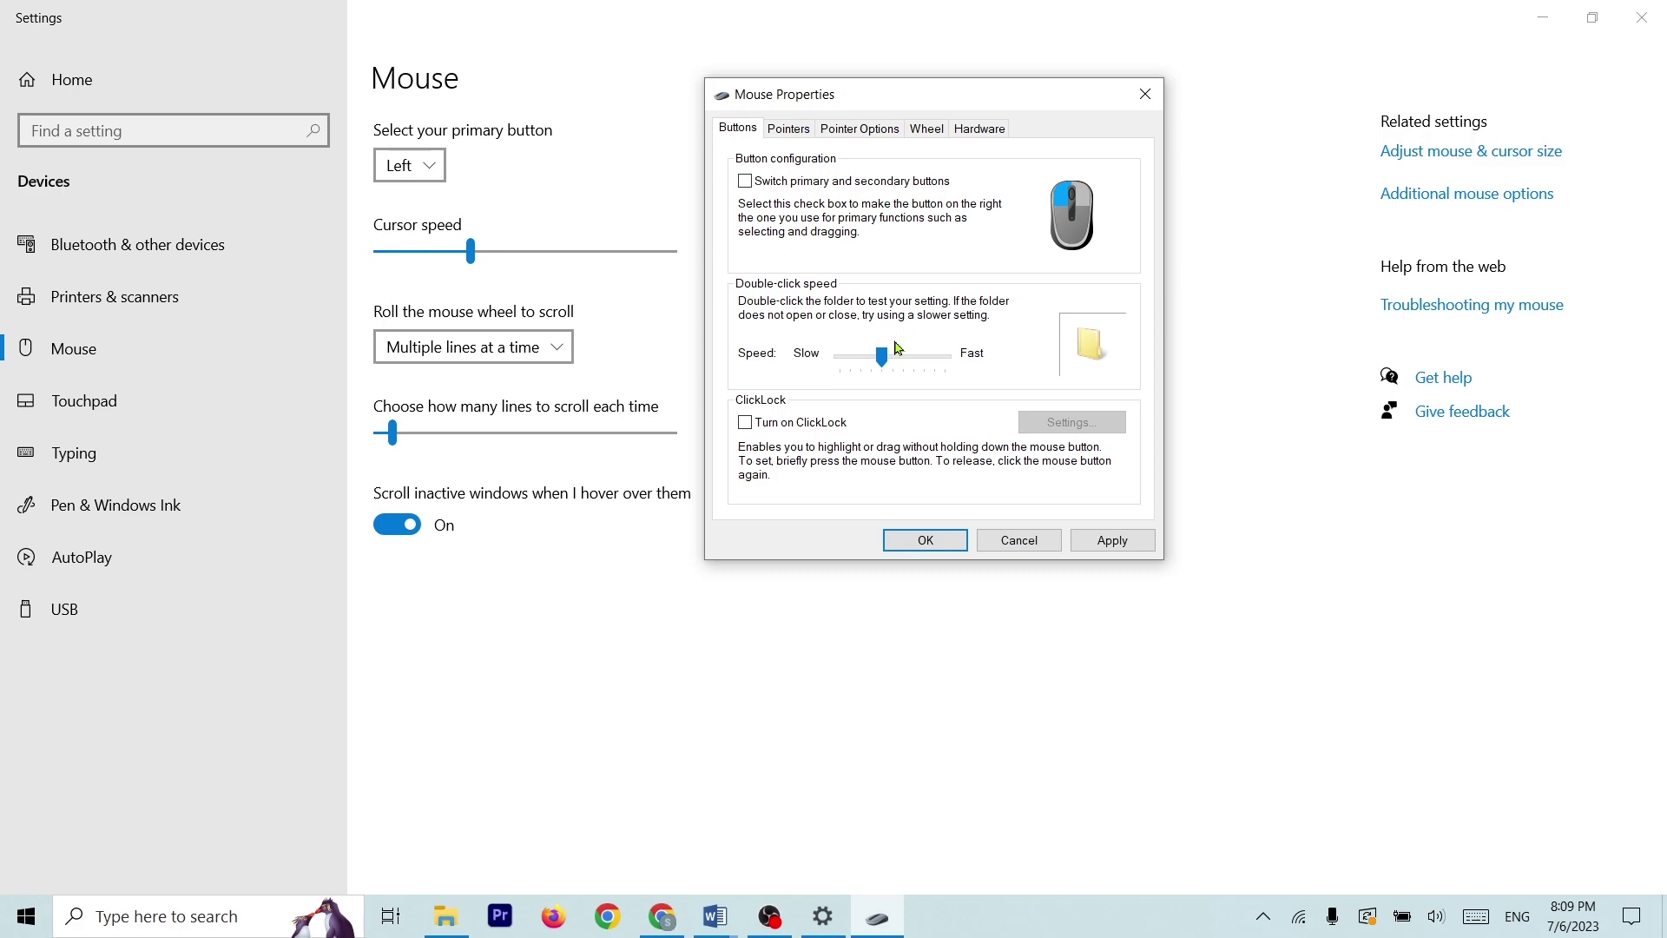
{"action": "left_click_drag", "start_coordinate": [883, 358], "coordinate": [904, 357]}
View the pointer scheme settings and raise the pointer speed to slightly above the middle of its range
{"action": "left_click", "coordinate": [789, 129]}
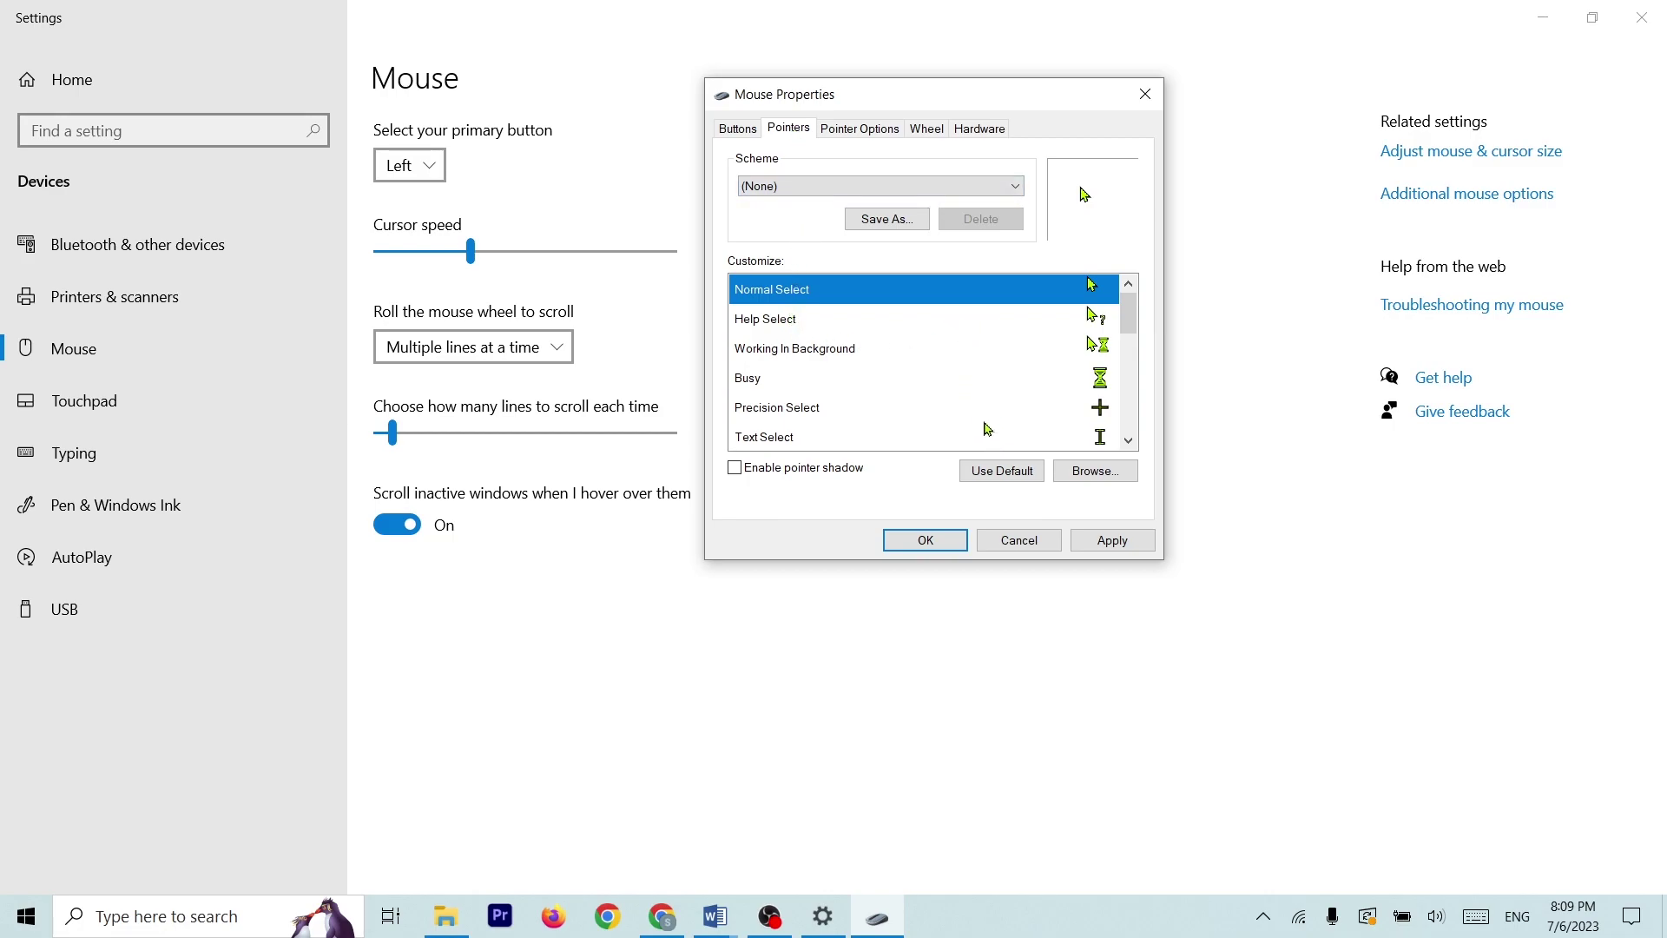
{"action": "left_click", "coordinate": [842, 131]}
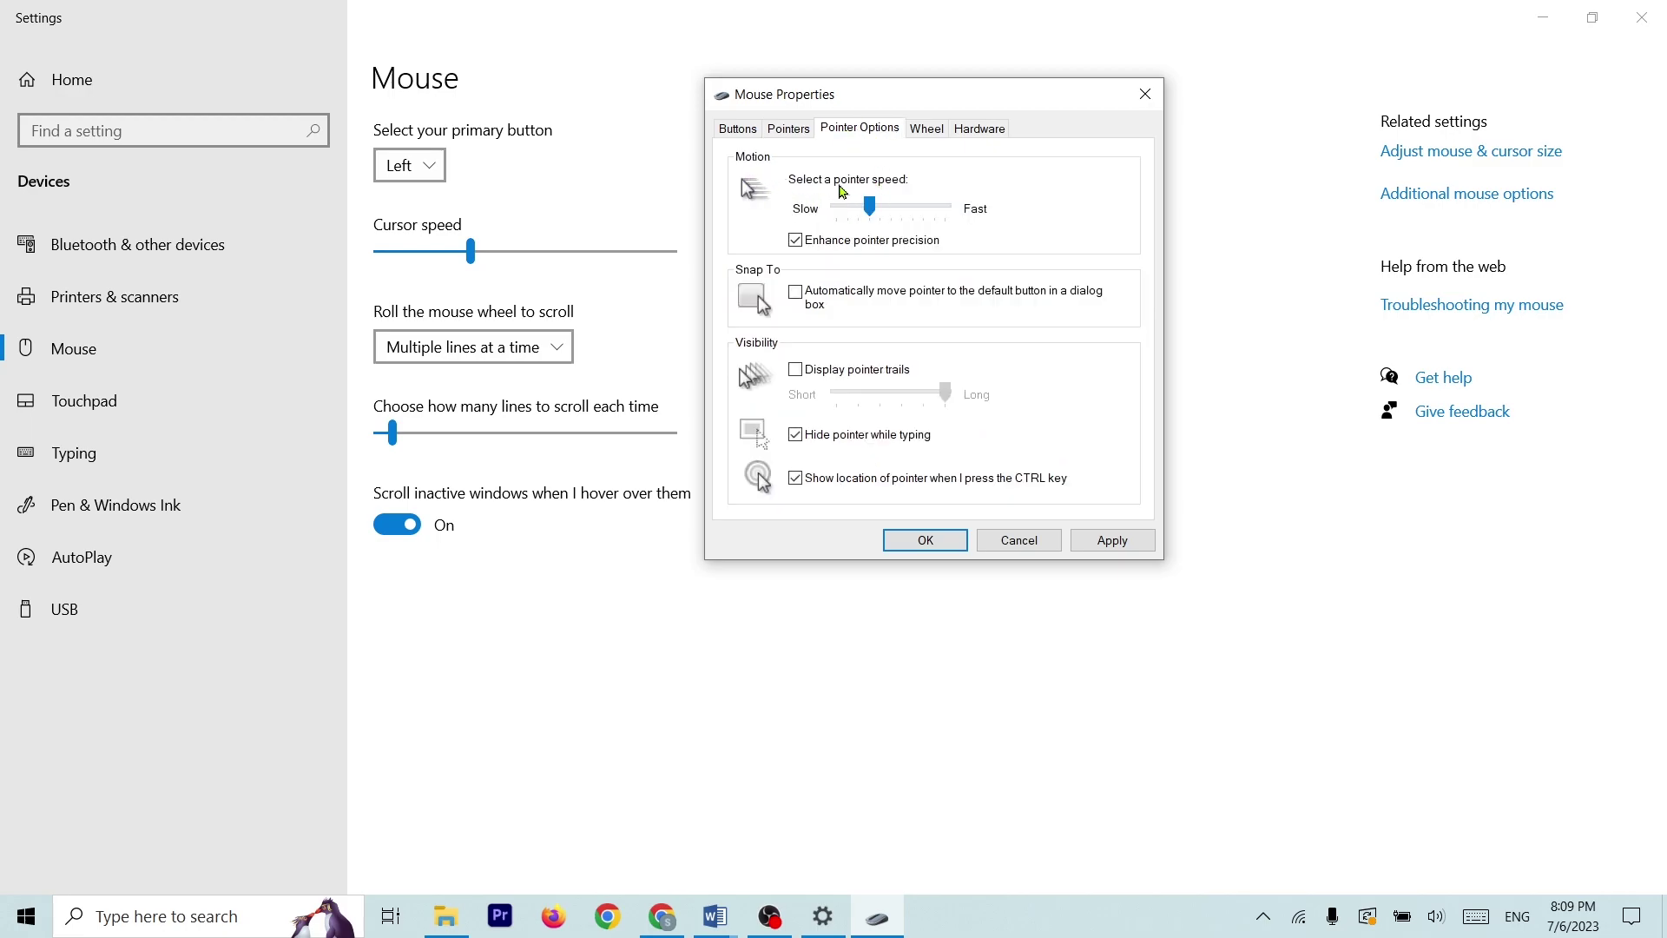
{"action": "mouse_move", "coordinate": [869, 207]}
{"action": "left_mouse_down"}
{"action": "mouse_move", "coordinate": [904, 208]}
{"action": "mouse_move", "coordinate": [877, 208]}
{"action": "left_mouse_up"}
{"action": "left_click", "coordinate": [896, 219]}
Try displaying pointer trails with a medium length, checking the wheel and hardware settings, and turn the trails off again
{"action": "left_click", "coordinate": [792, 370]}
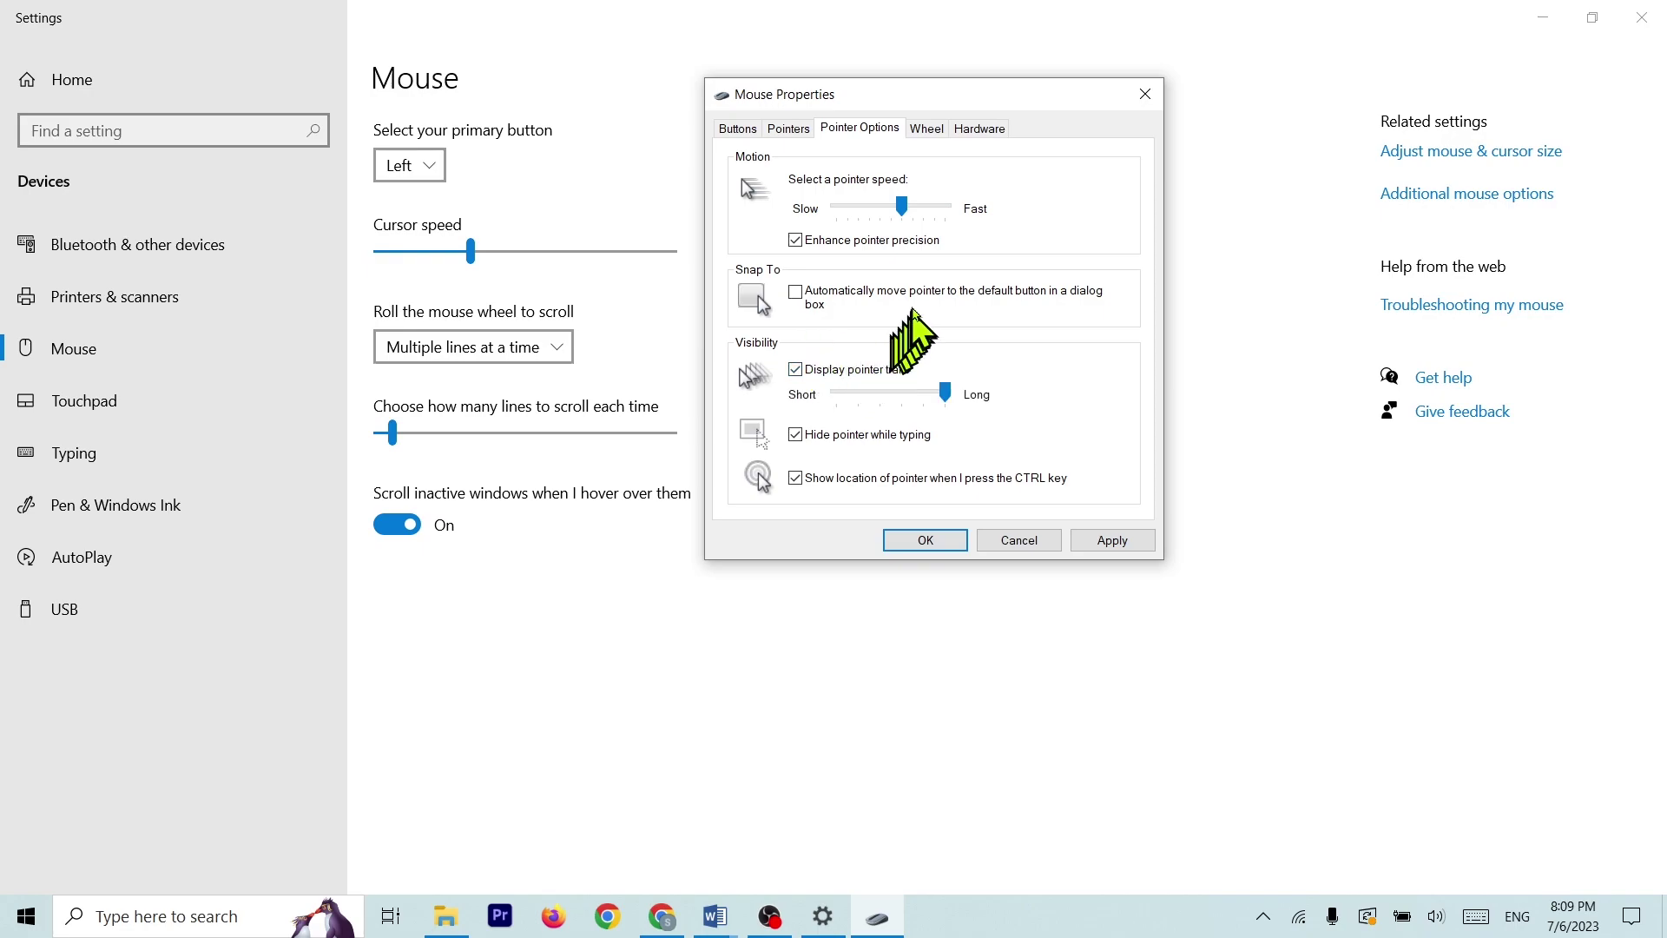
{"action": "left_click", "coordinate": [913, 130]}
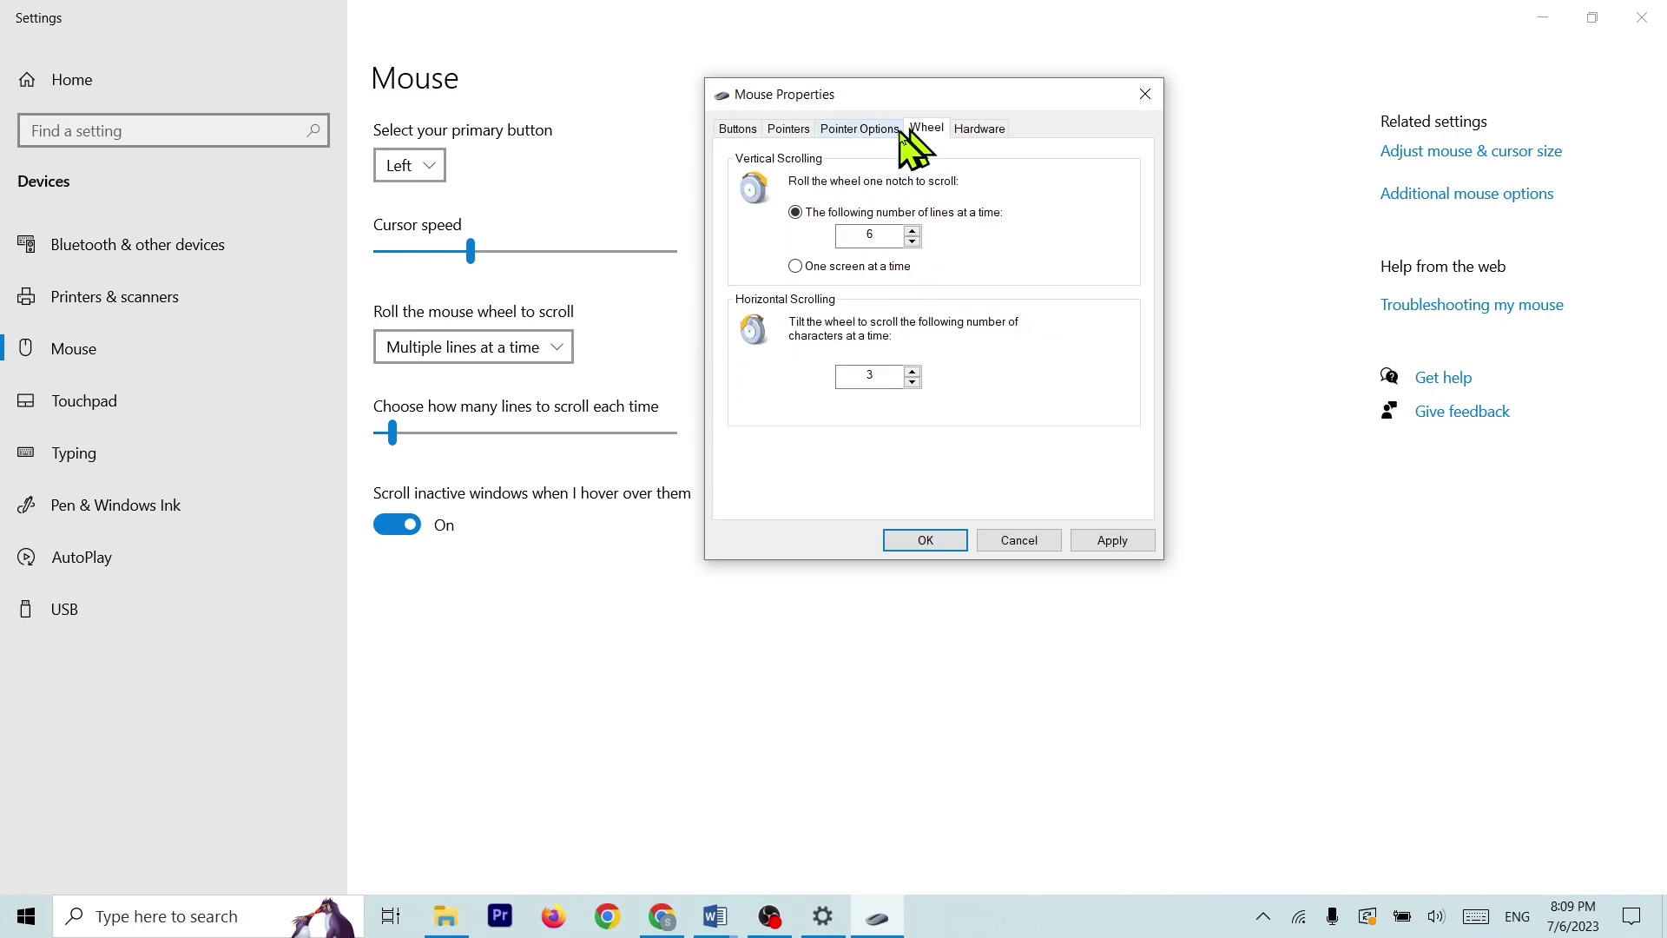
{"action": "left_click", "coordinate": [976, 130]}
{"action": "left_click", "coordinate": [855, 130]}
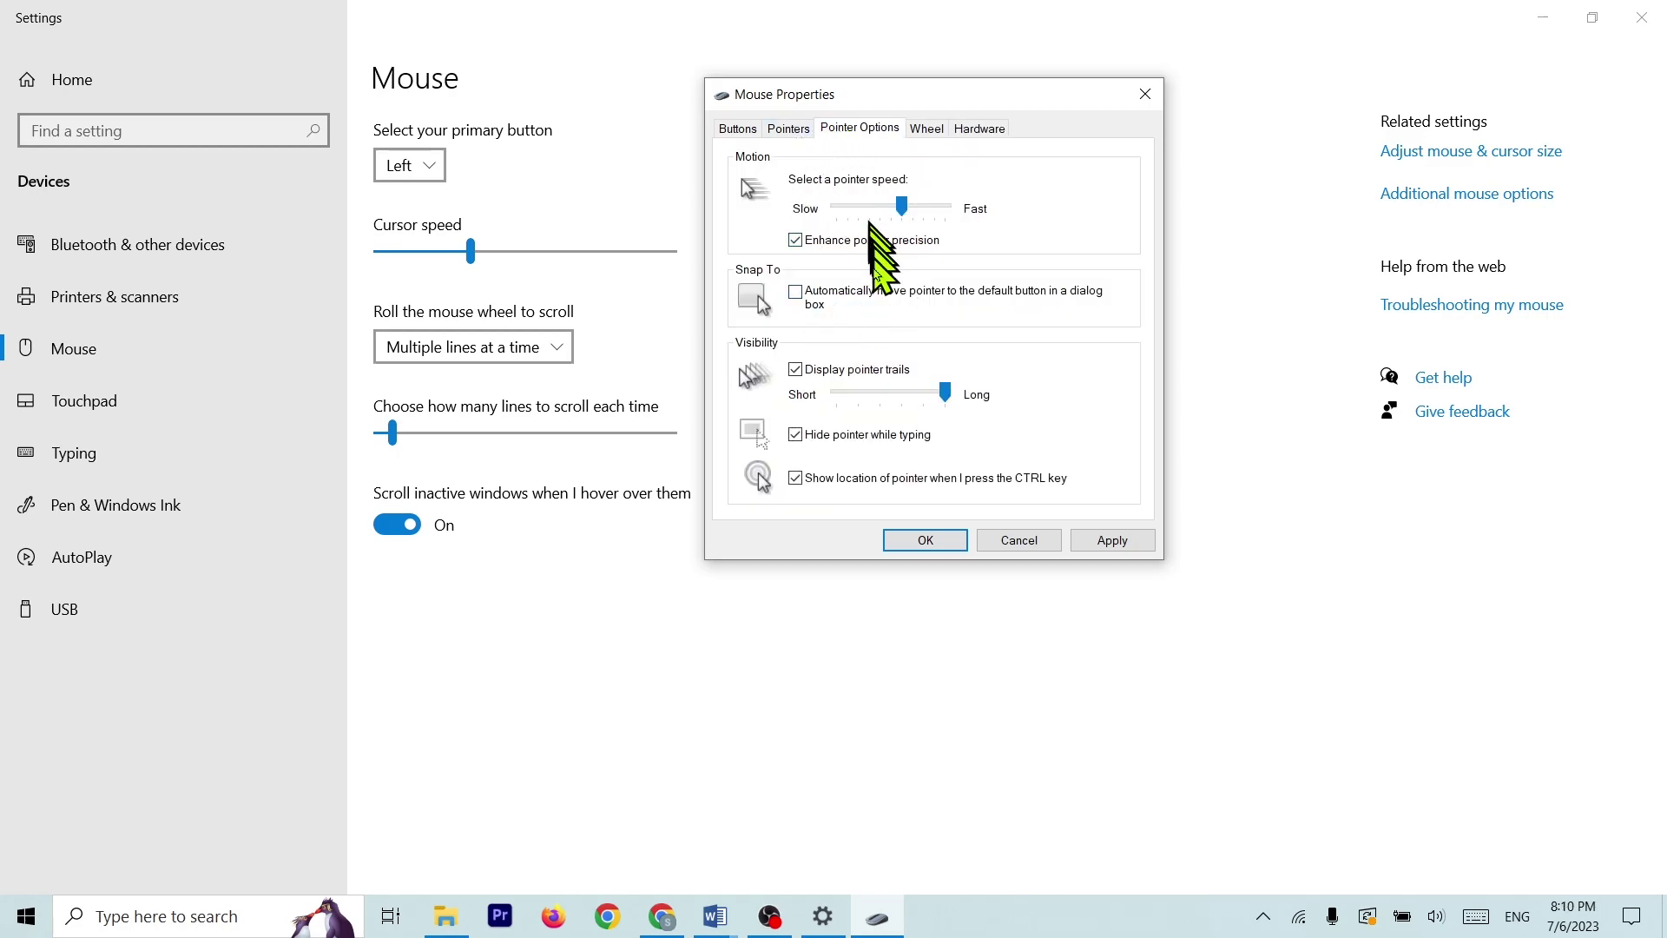
{"action": "left_click_drag", "start_coordinate": [945, 397], "coordinate": [876, 401]}
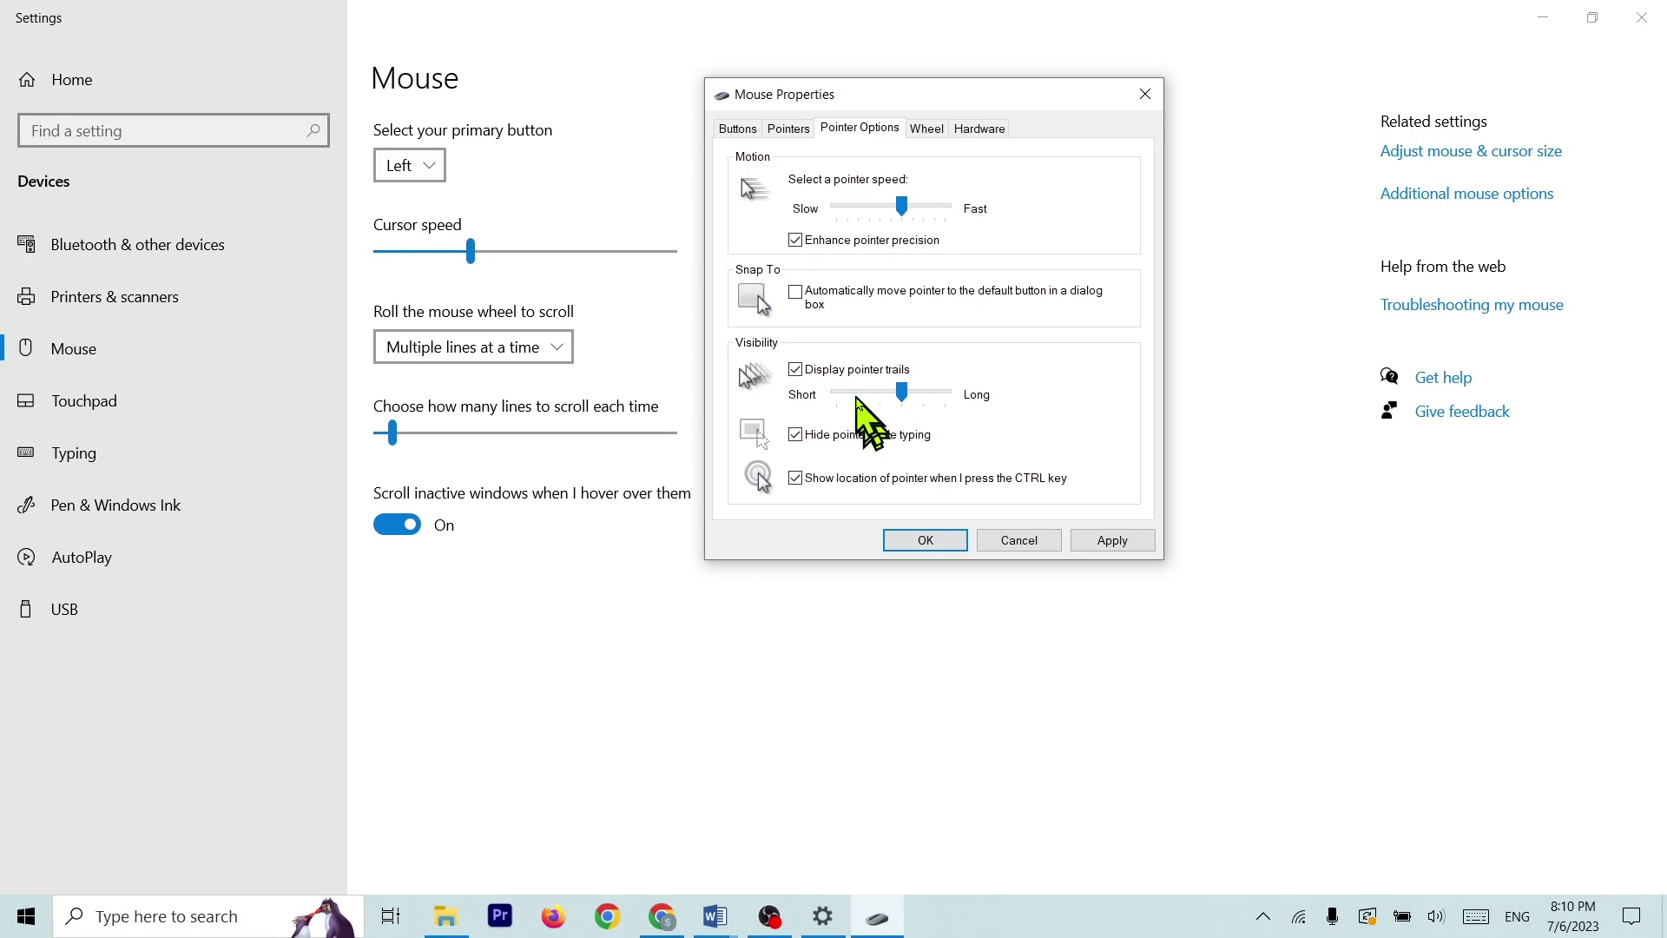
{"action": "left_click", "coordinate": [795, 369]}
Return to the button settings in Mouse Properties, capture a screenshot of them, and close the dialog
{"action": "left_click", "coordinate": [789, 128]}
{"action": "mouse_move", "coordinate": [1128, 323]}
{"action": "left_mouse_down"}
{"action": "mouse_move", "coordinate": [1129, 371]}
{"action": "mouse_move", "coordinate": [1129, 323]}
{"action": "left_mouse_up"}
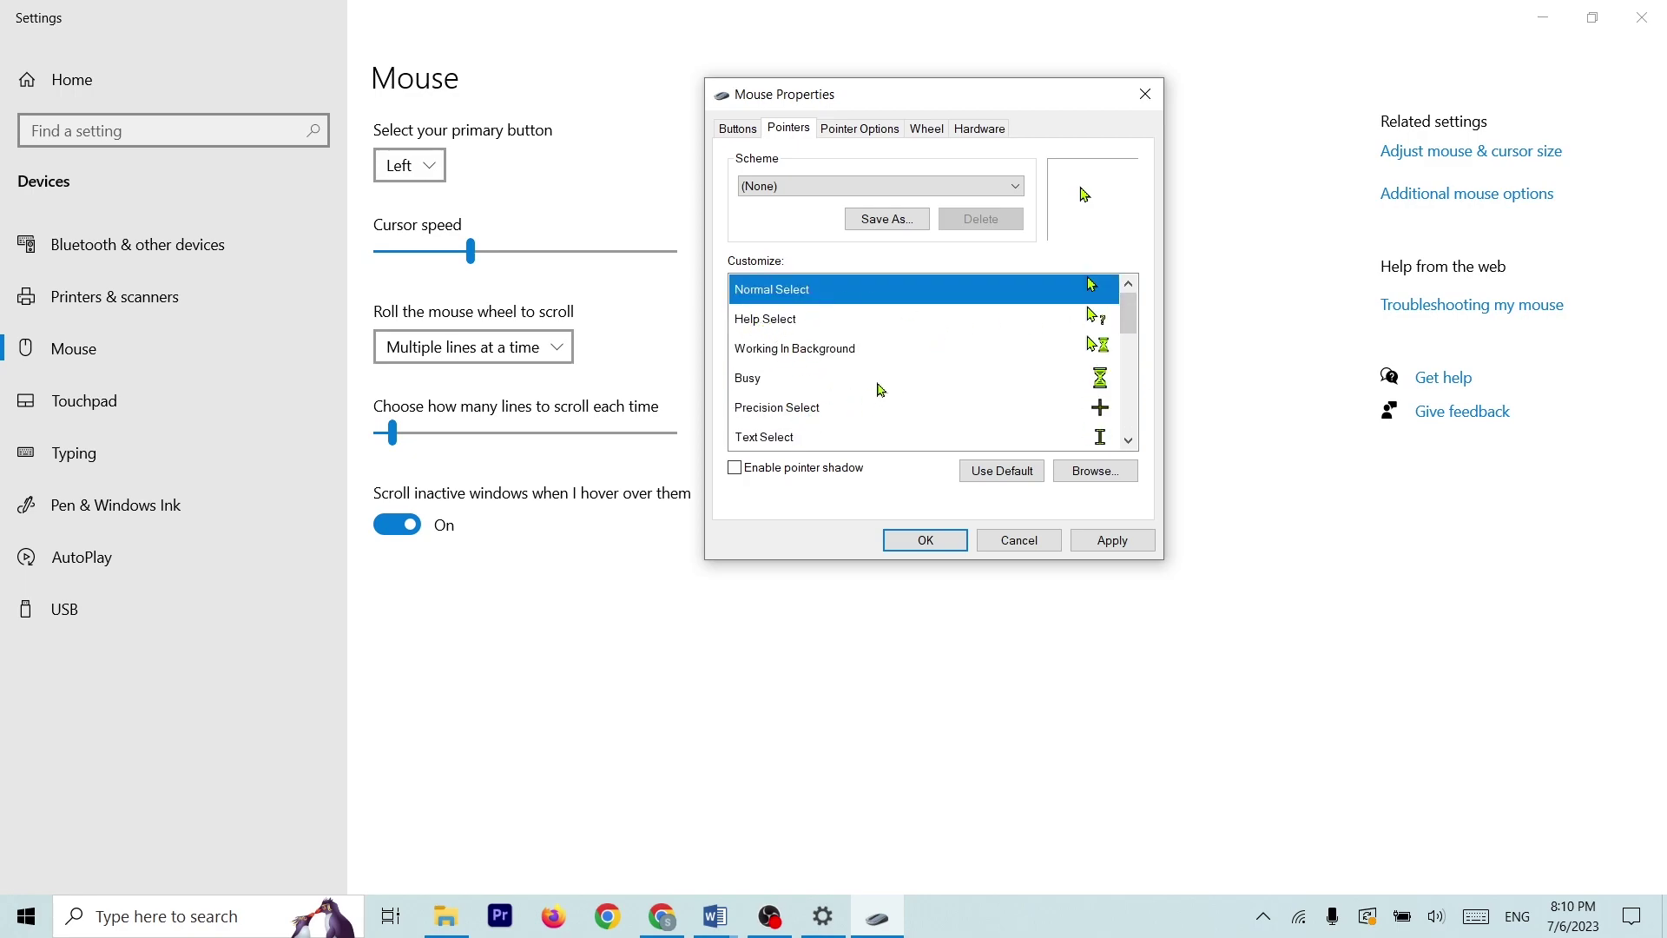
{"action": "left_click", "coordinate": [737, 128]}
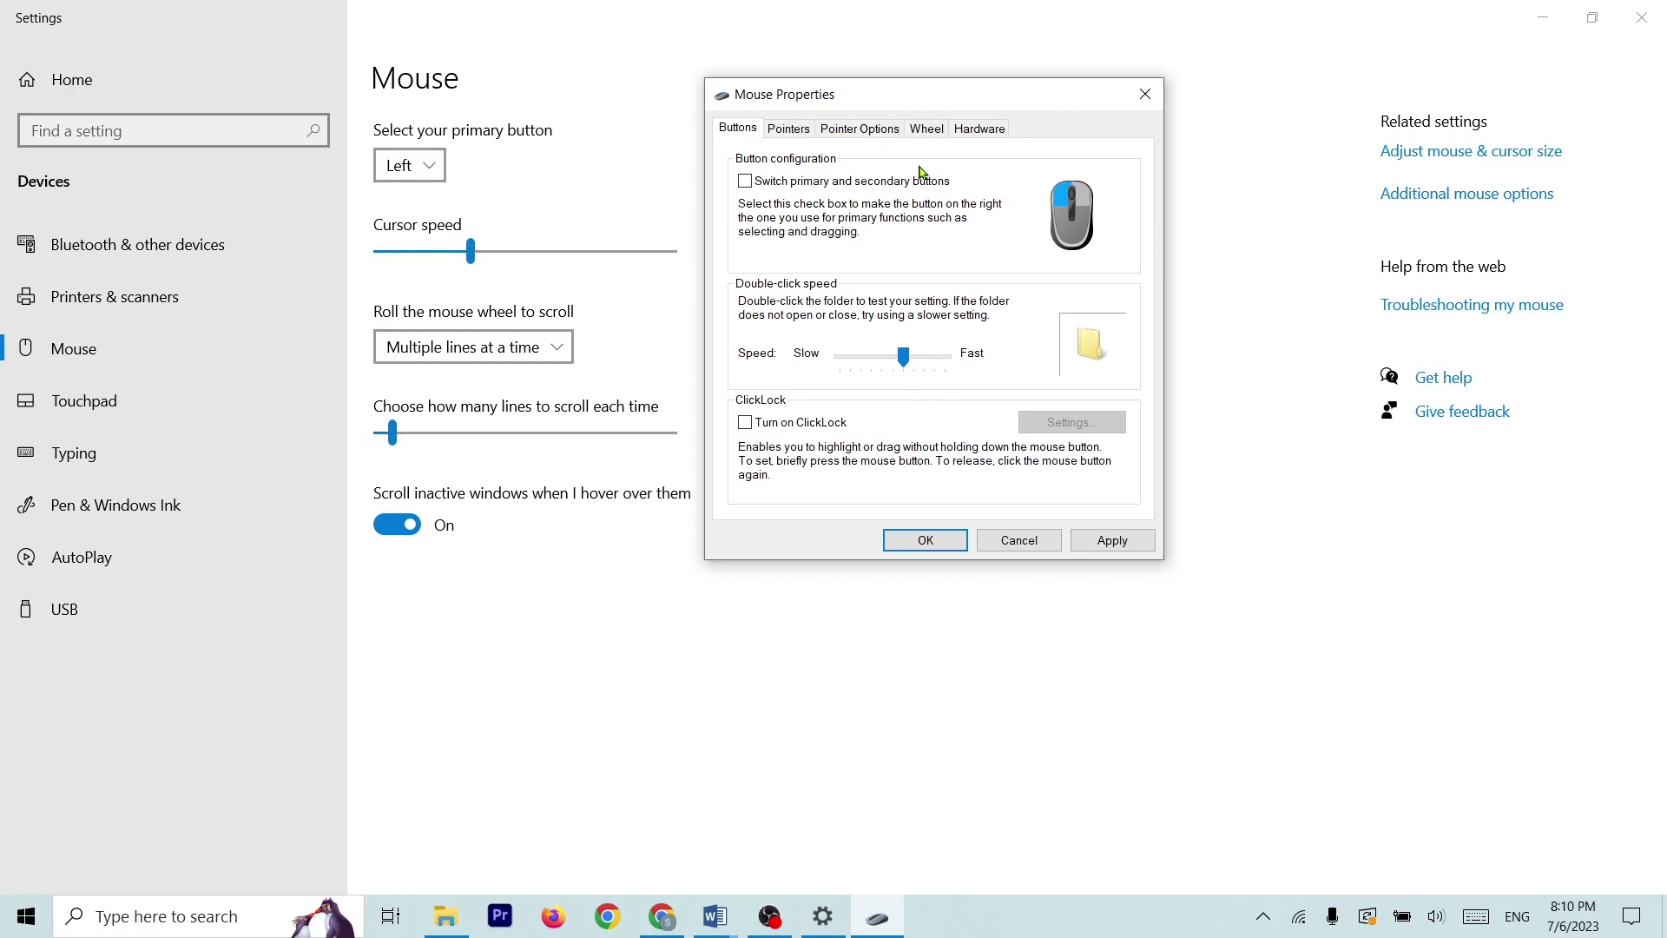
{"action": "left_click", "coordinate": [862, 130]}
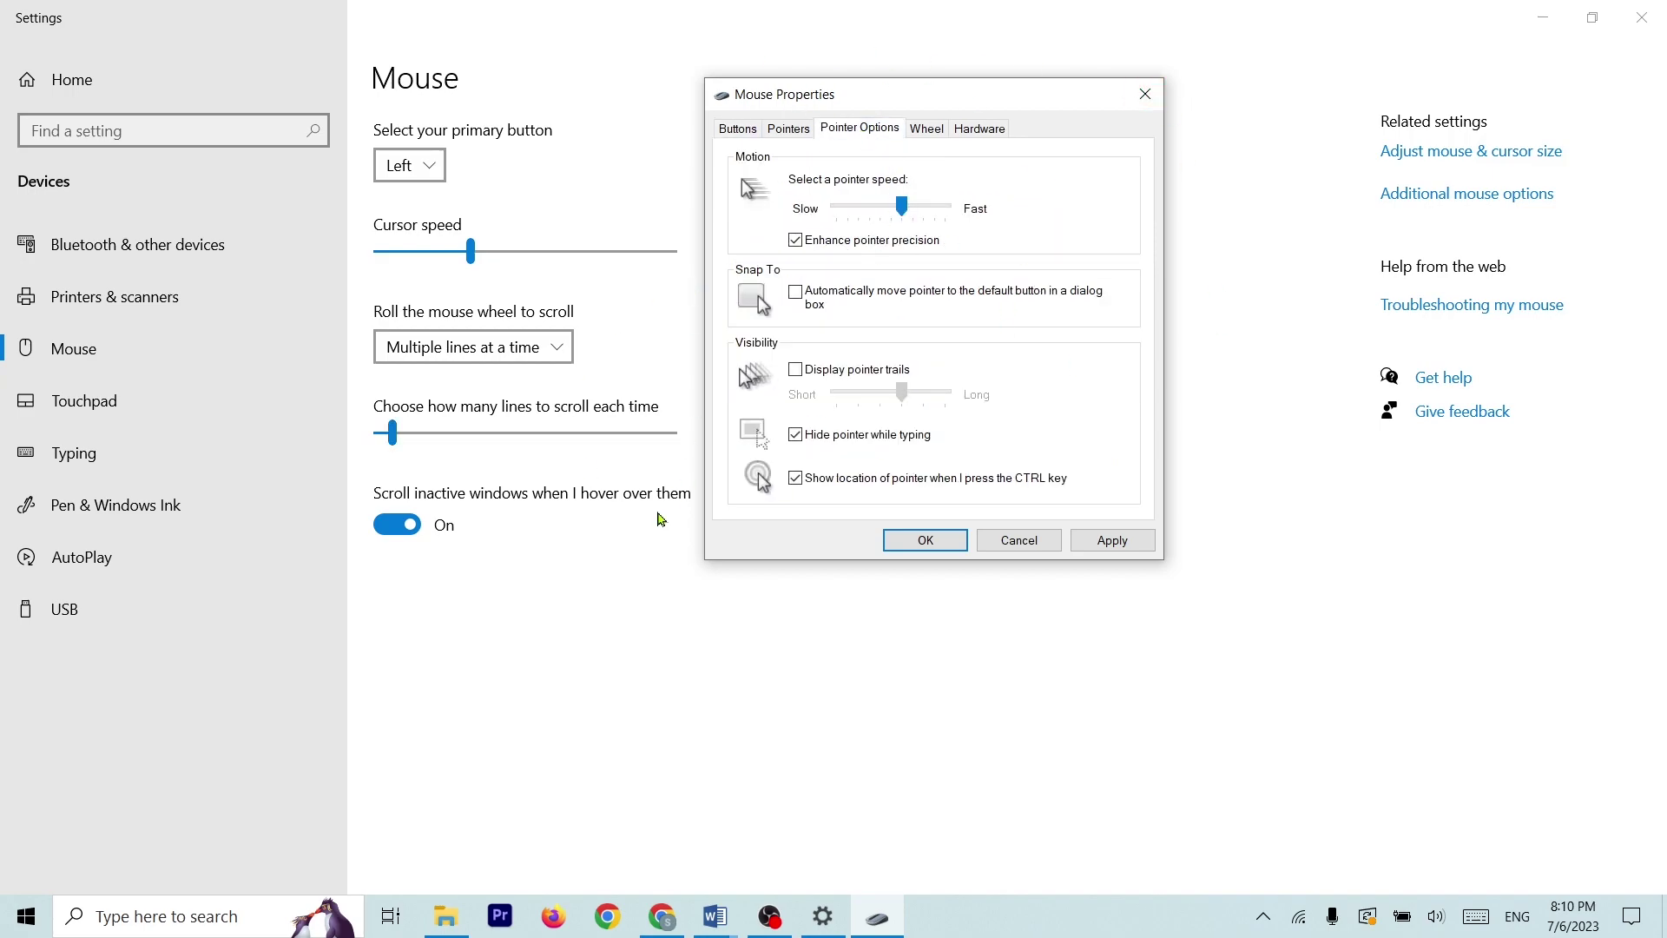
{"action": "left_click", "coordinate": [738, 128]}
{"action": "key", "text": "Tab"}
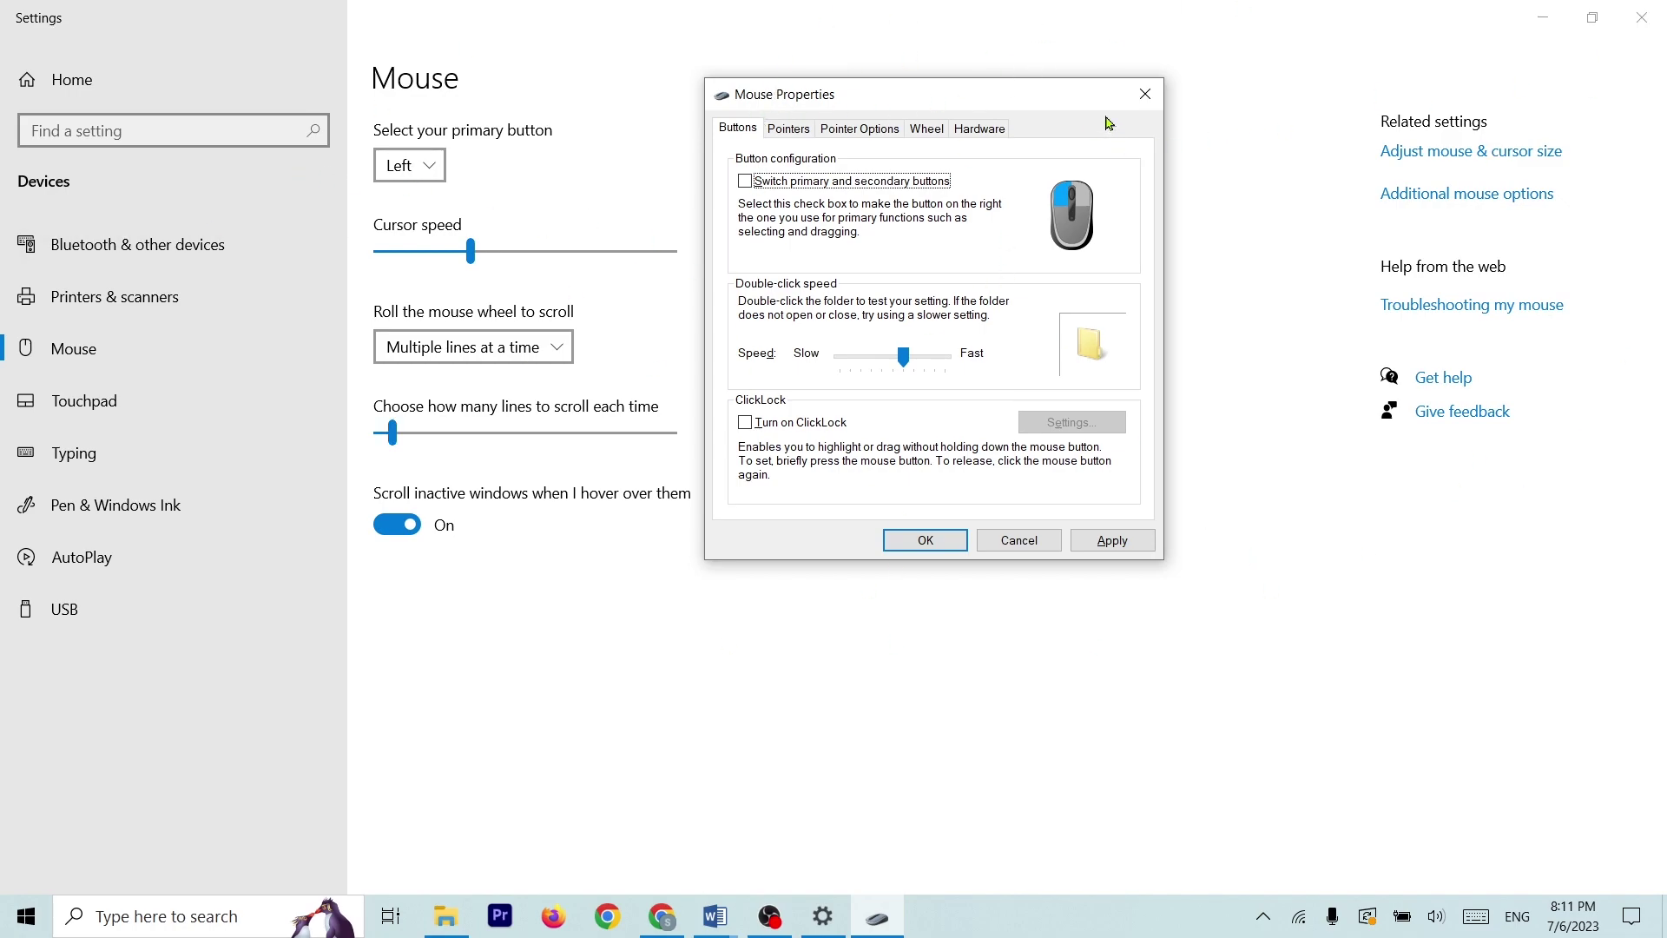
{"action": "left_click", "coordinate": [1146, 96]}
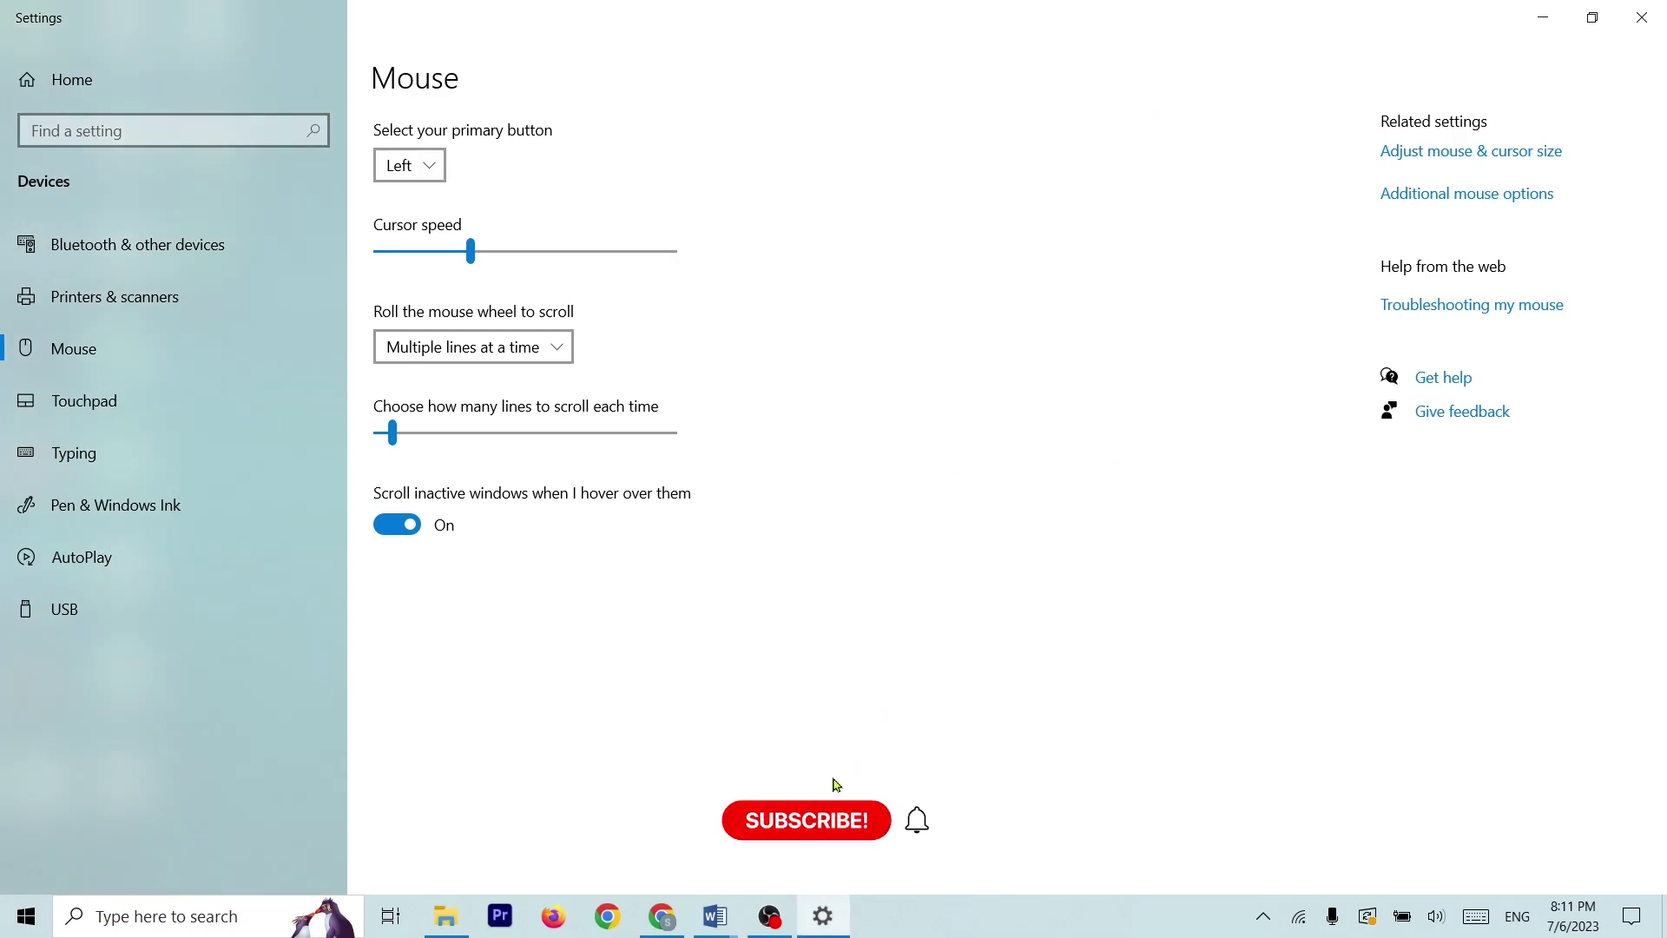
In Windows.docx, add the heading "Q.78" below Q. 77 and paste the Mouse Properties screenshot under it
{"action": "mouse_move", "coordinate": [716, 914]}
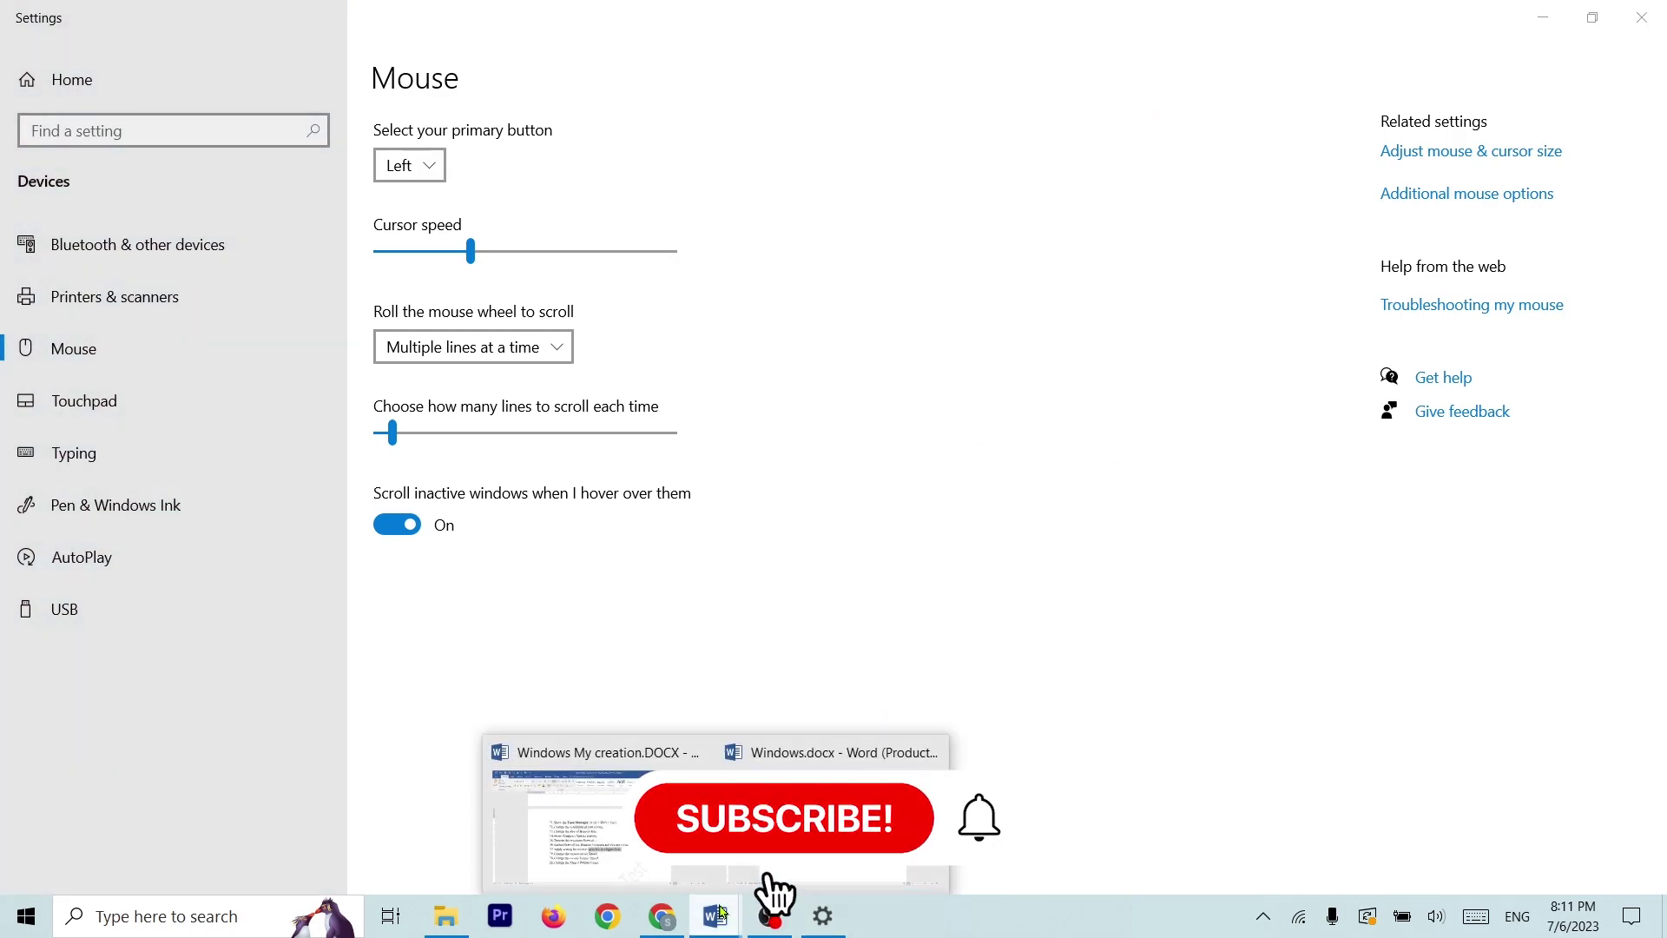
{"action": "left_click", "coordinate": [796, 832]}
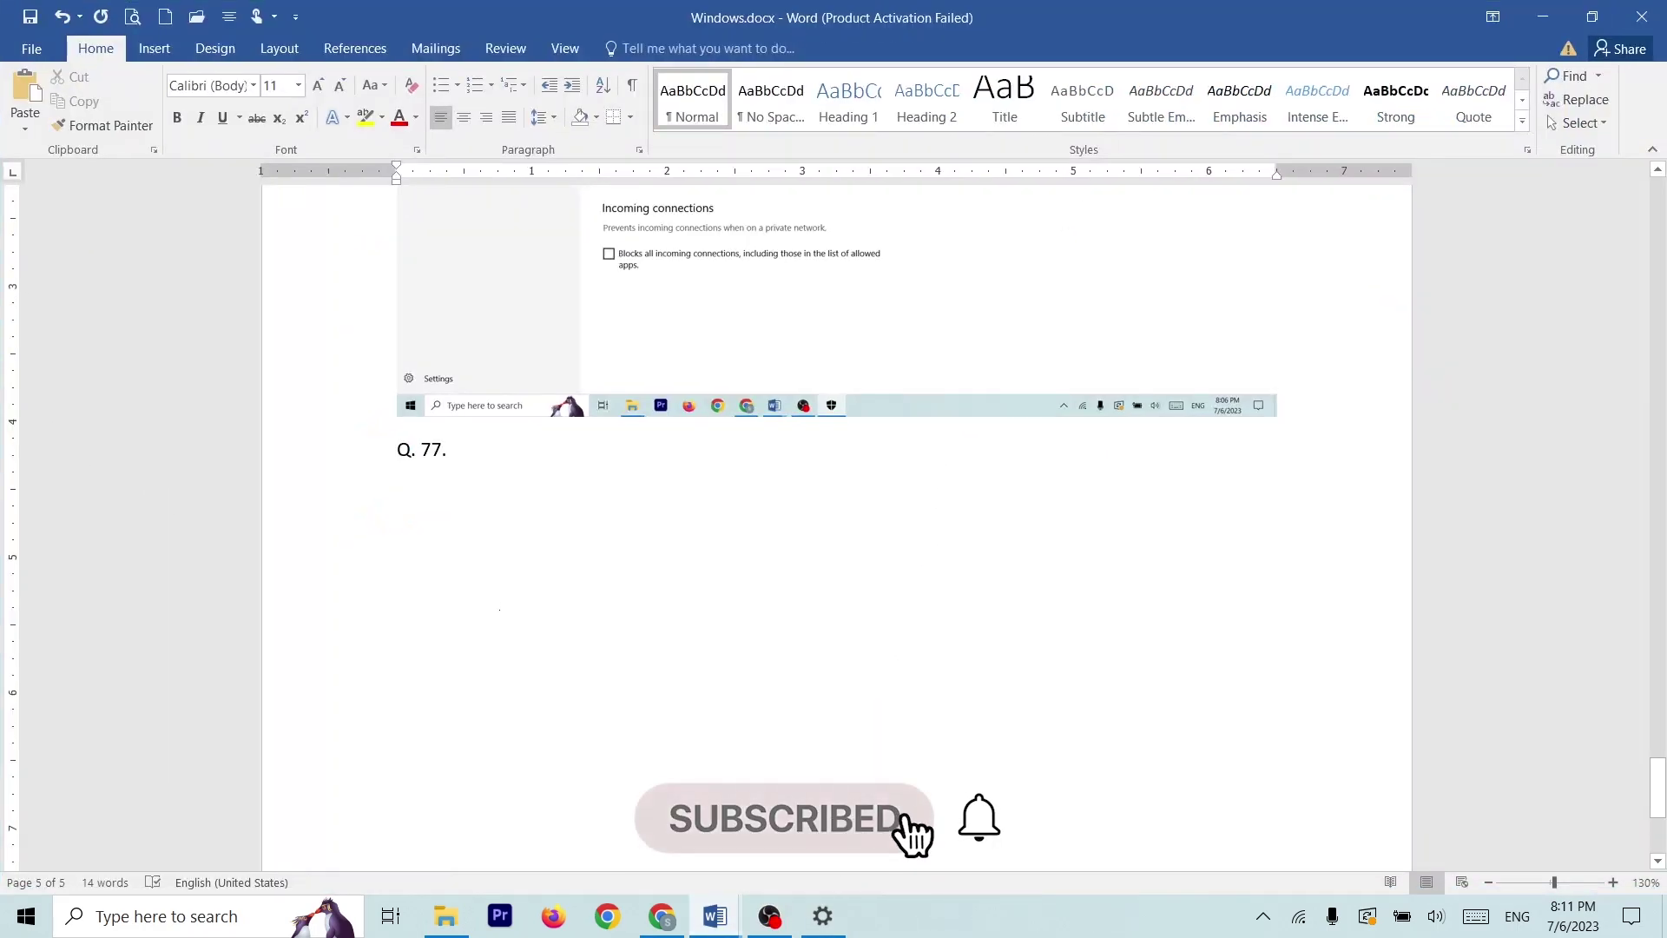
{"action": "type", "text": ".78"}
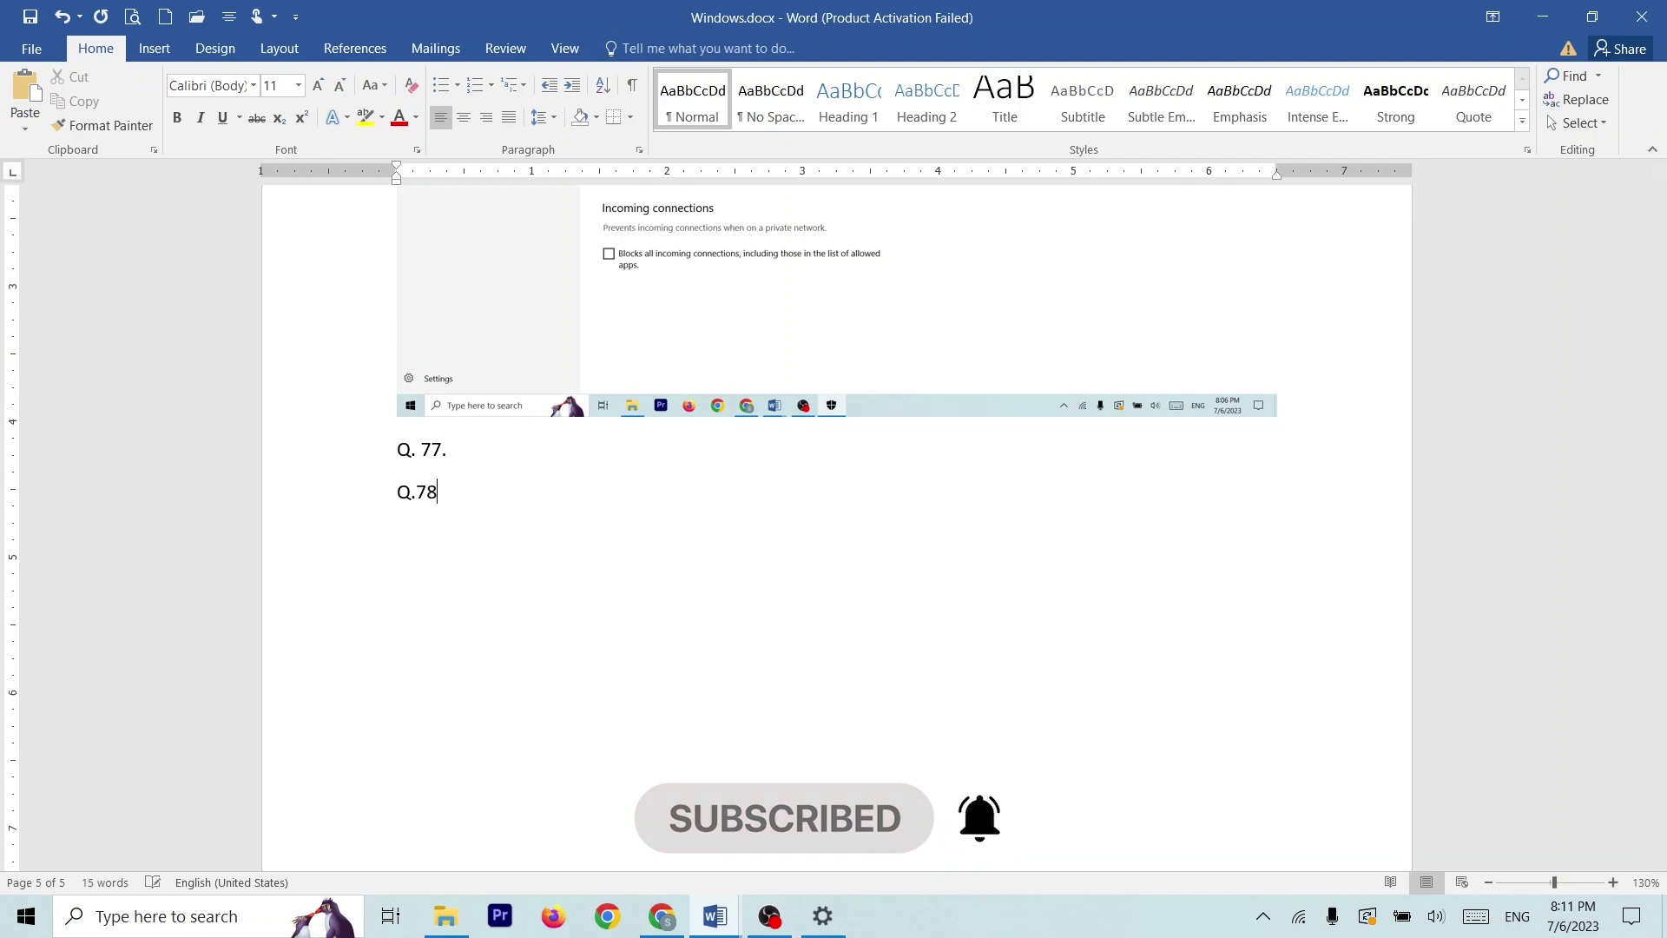
{"action": "key", "text": "Return"}
{"action": "key", "text": "ctrl+v"}
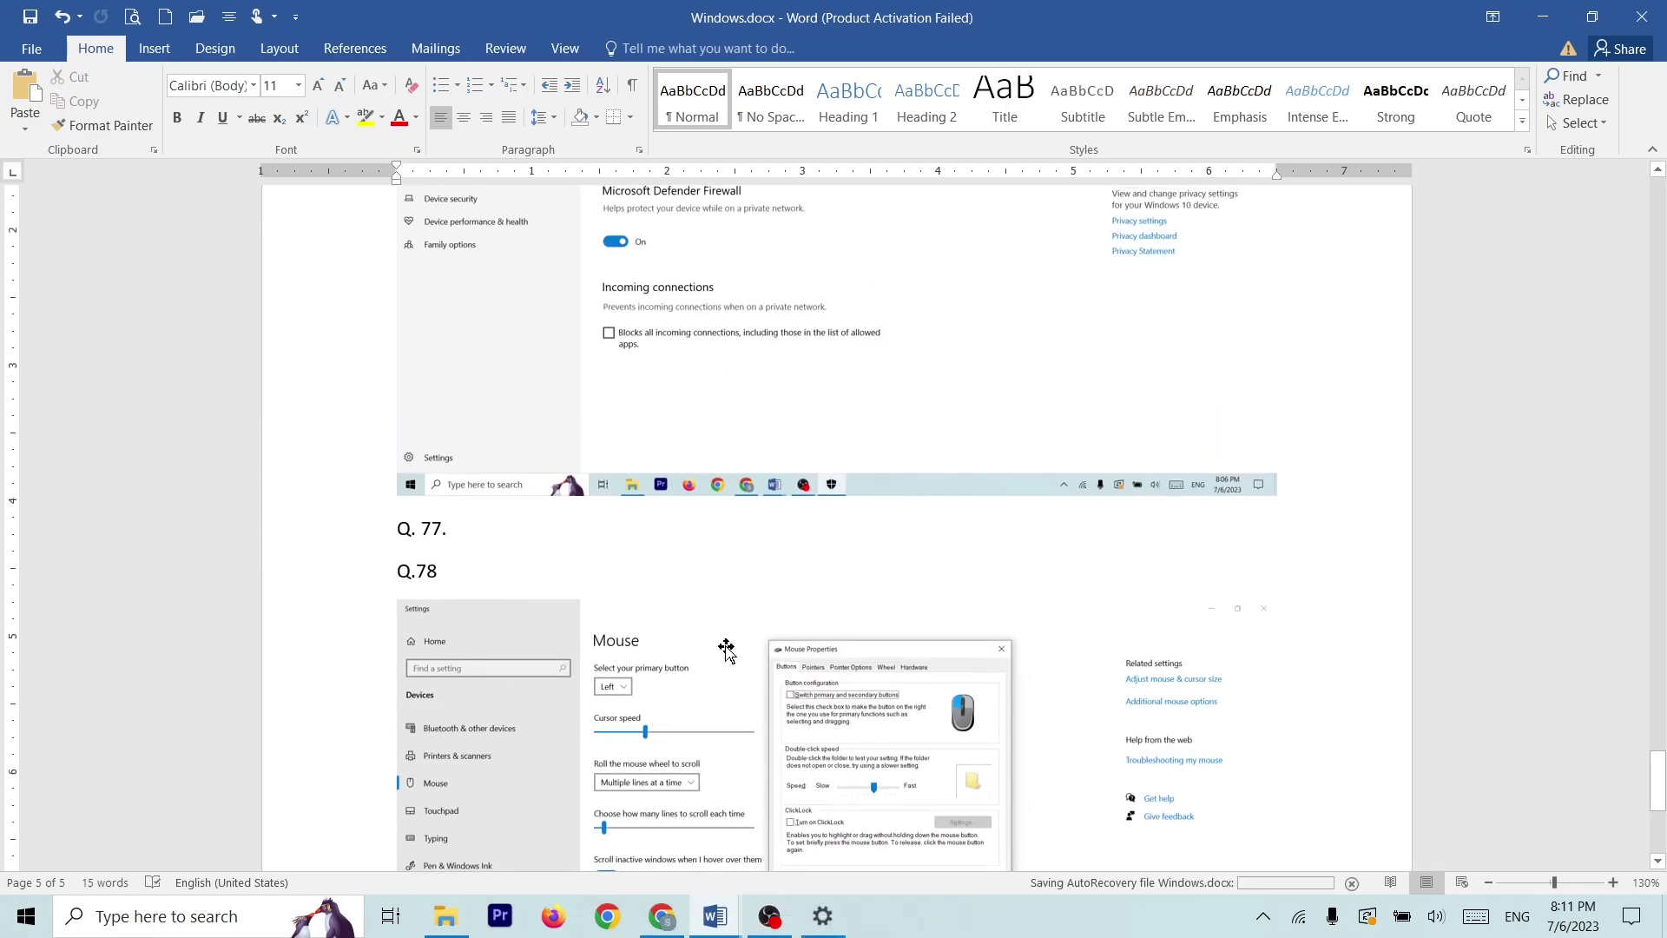
{"action": "scroll", "coordinate": [740, 641], "scroll_direction": "down", "scroll_amount": 3}
{"action": "left_click", "coordinate": [805, 618]}
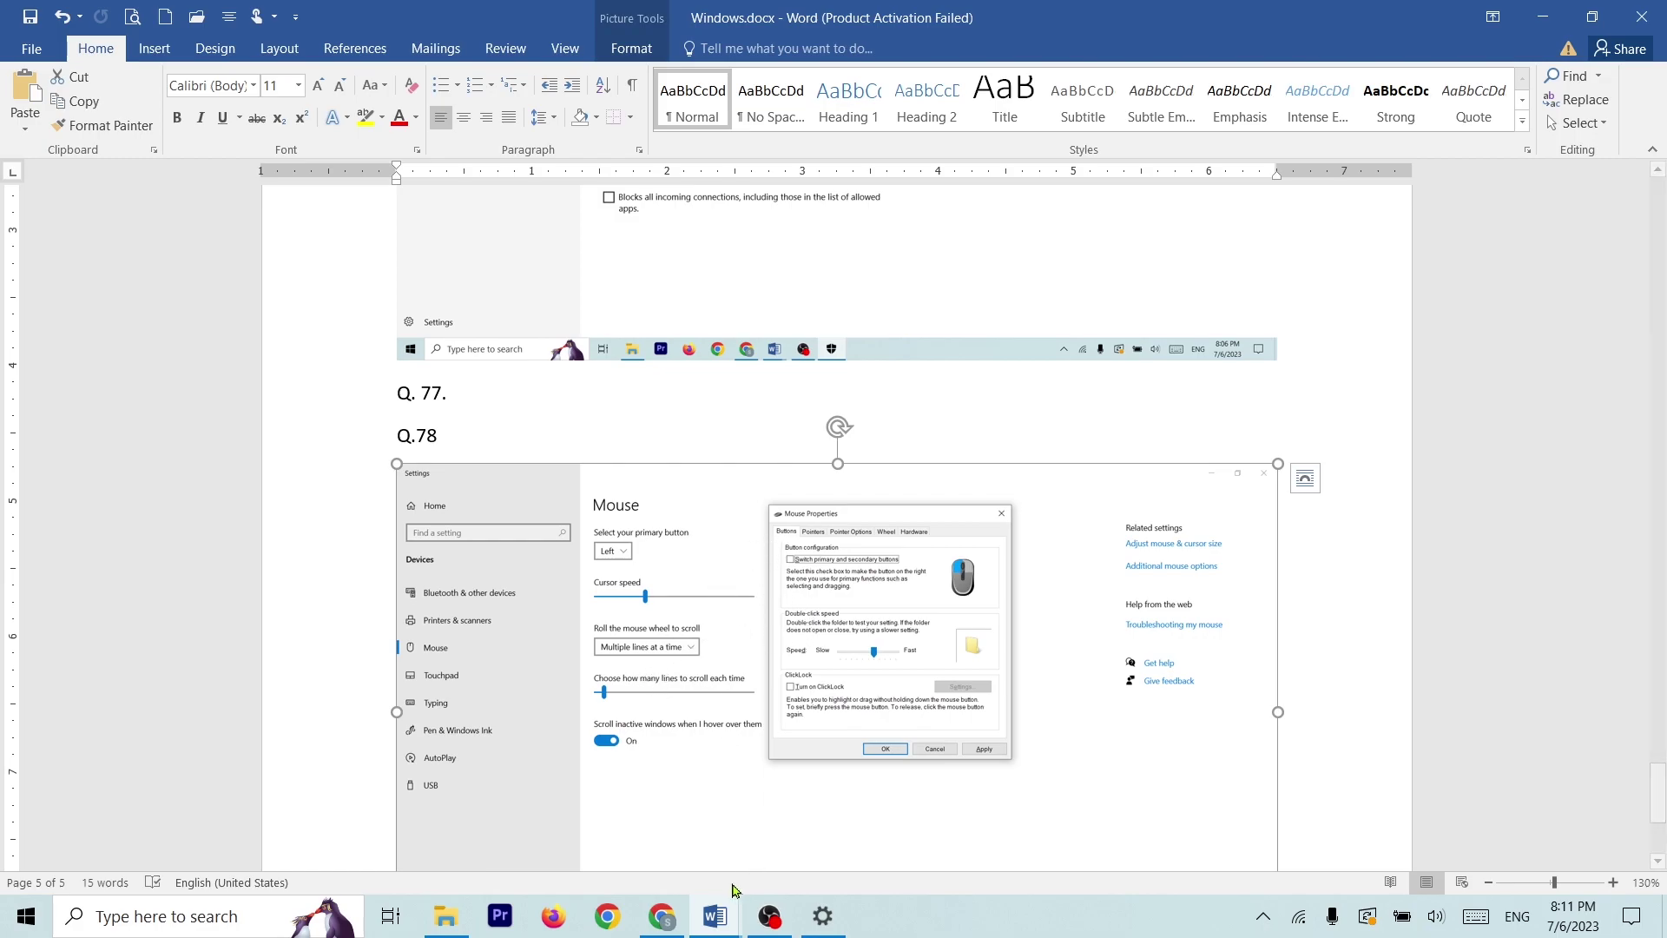
Review questions 79 and 80 about pointer speed and color in Windows My creation.DOCX, and return to the Mouse settings
{"action": "mouse_move", "coordinate": [714, 913]}
{"action": "left_click", "coordinate": [599, 764]}
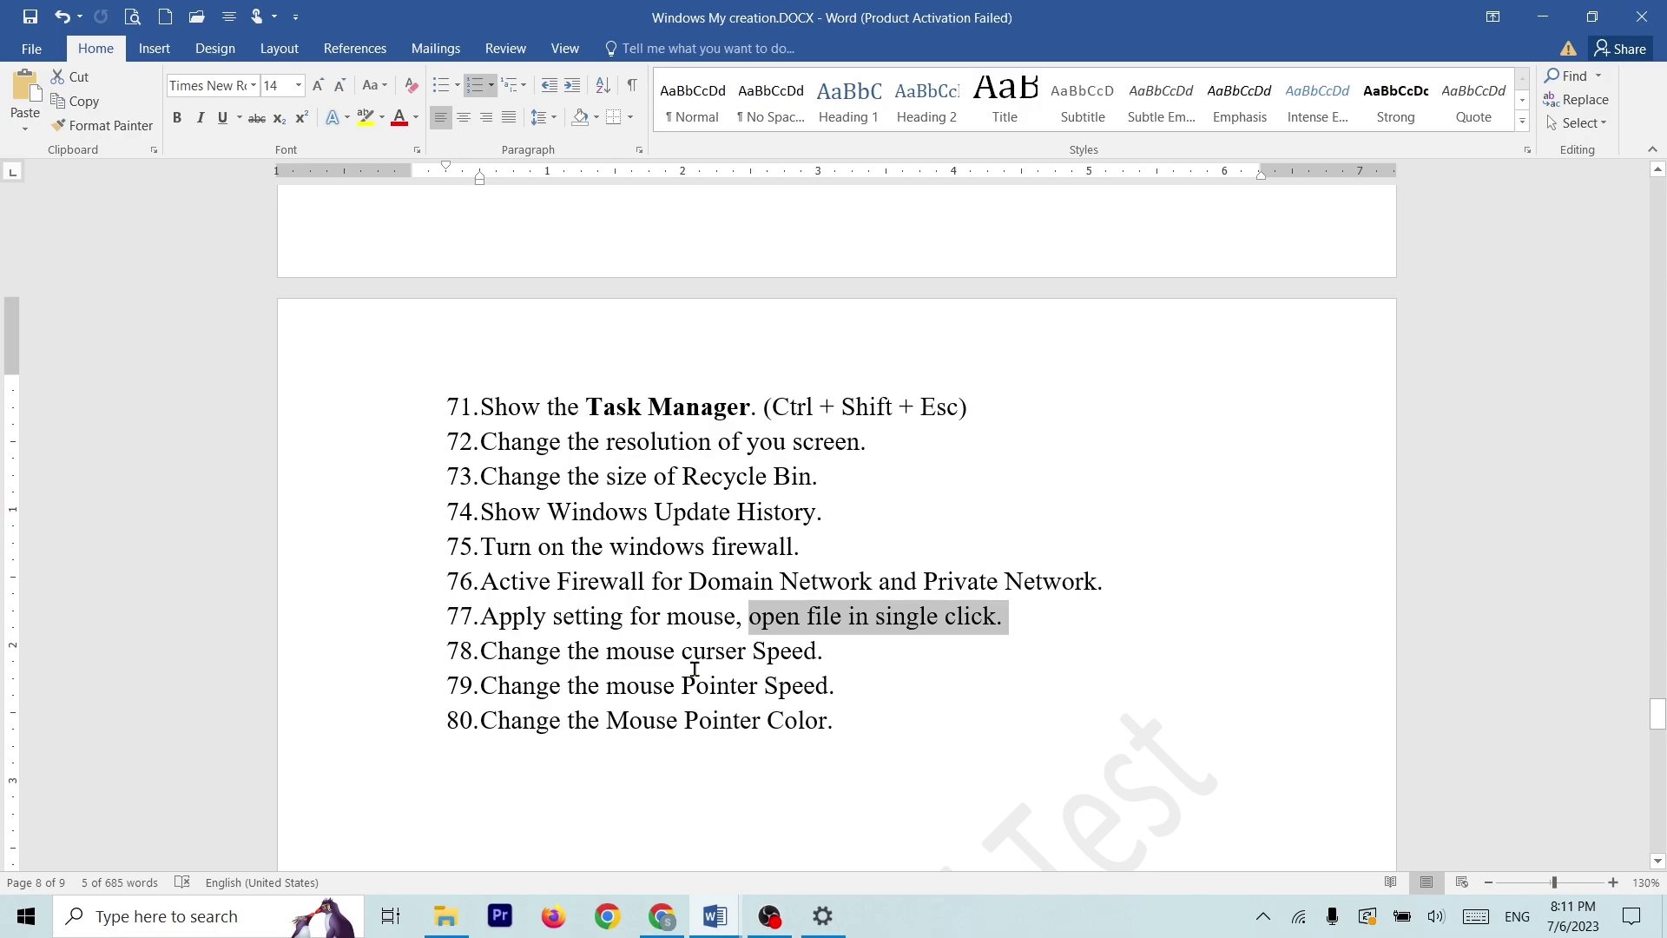
{"action": "mouse_move", "coordinate": [693, 652]}
{"action": "left_mouse_down"}
{"action": "mouse_move", "coordinate": [822, 653]}
{"action": "mouse_move", "coordinate": [704, 682]}
{"action": "left_mouse_up"}
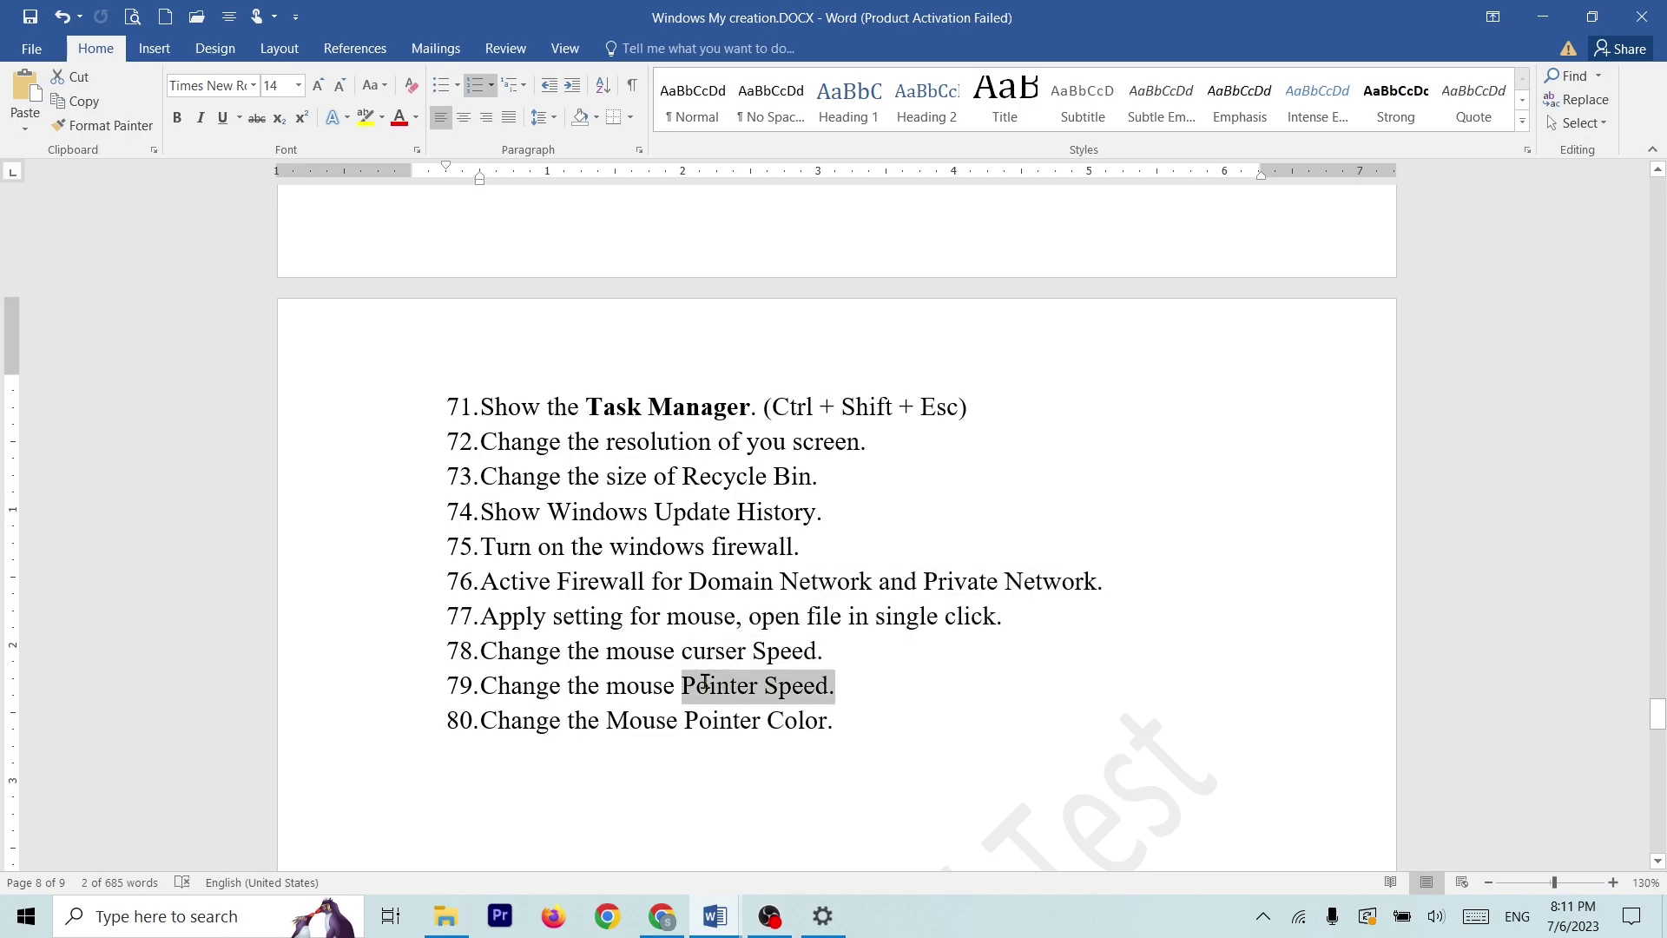
{"action": "left_click", "coordinate": [886, 725]}
{"action": "left_click_drag", "start_coordinate": [833, 722], "coordinate": [685, 723]}
{"action": "key", "text": "alt+Tab"}
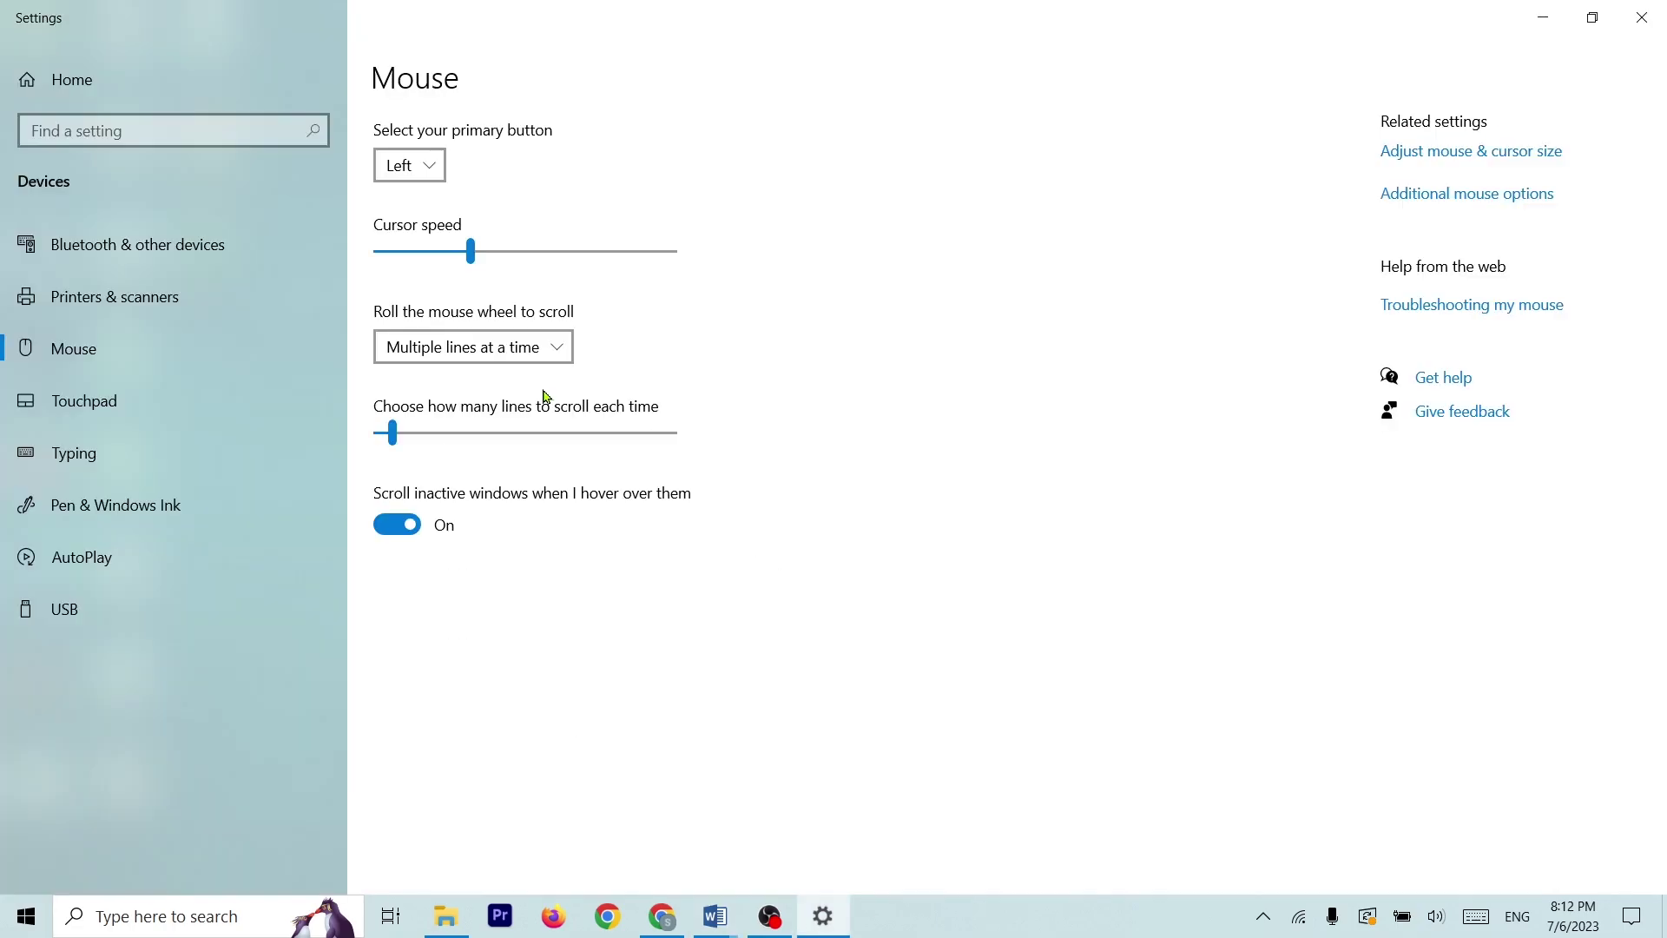
Open the mouse pointer size and color settings, reduce the pointer size to near the minimum, and choose the white pointer
{"action": "left_click", "coordinate": [1495, 153]}
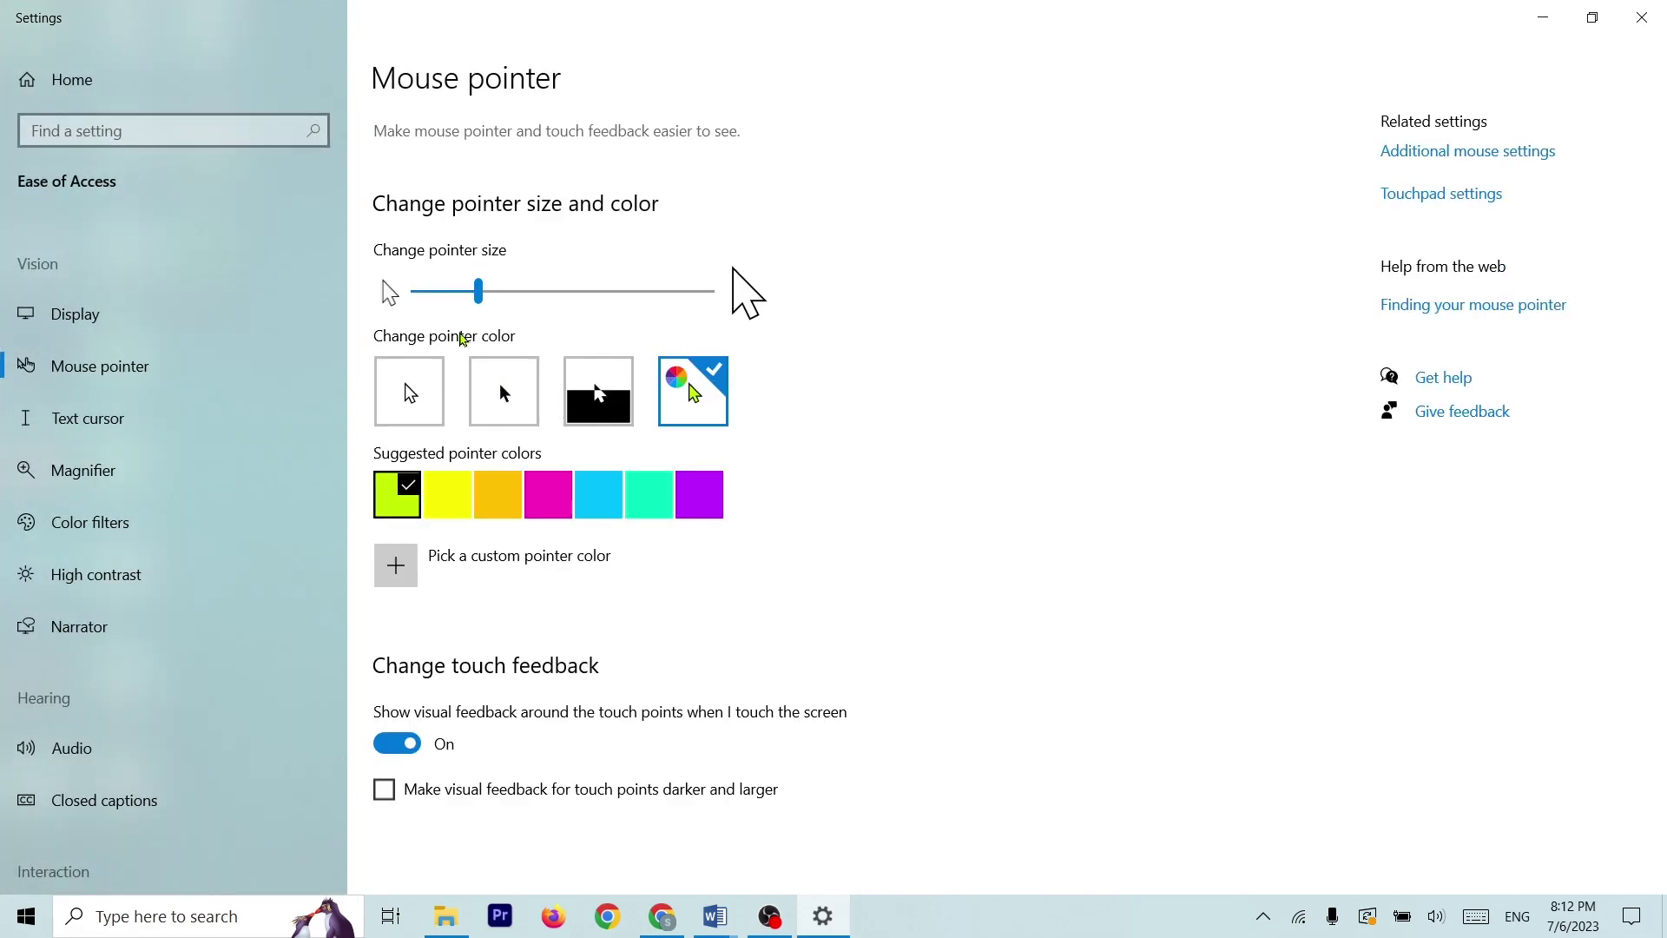
{"action": "left_click_drag", "start_coordinate": [484, 292], "coordinate": [761, 263]}
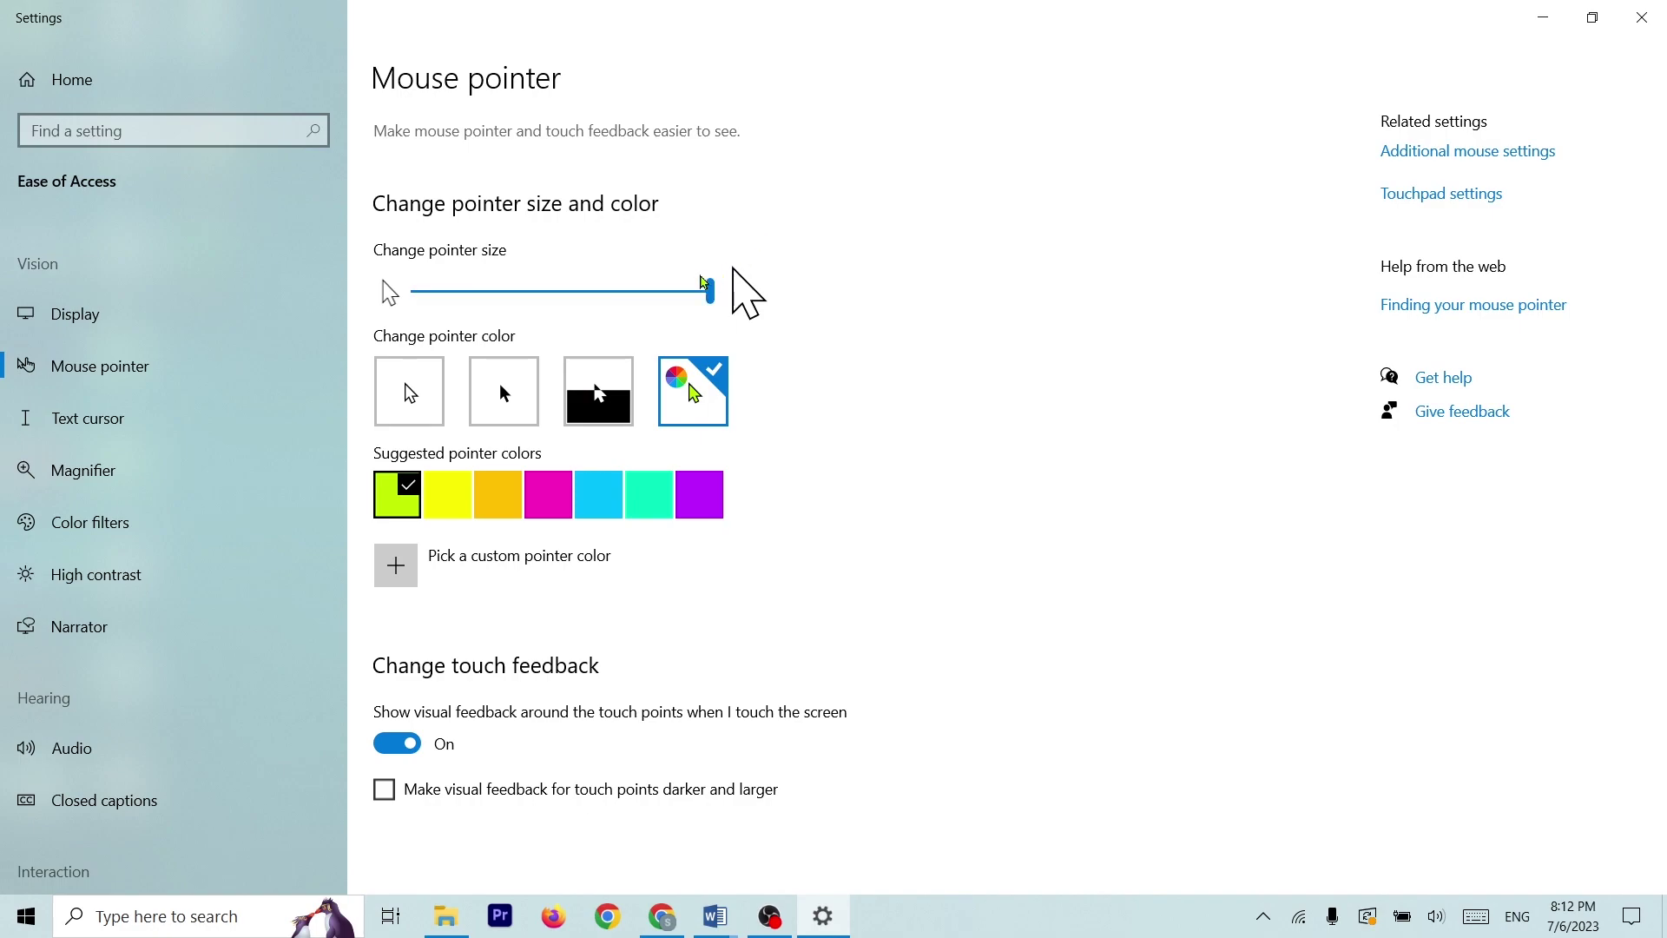
{"action": "left_click", "coordinate": [458, 297]}
{"action": "left_click_drag", "start_coordinate": [449, 298], "coordinate": [436, 299]}
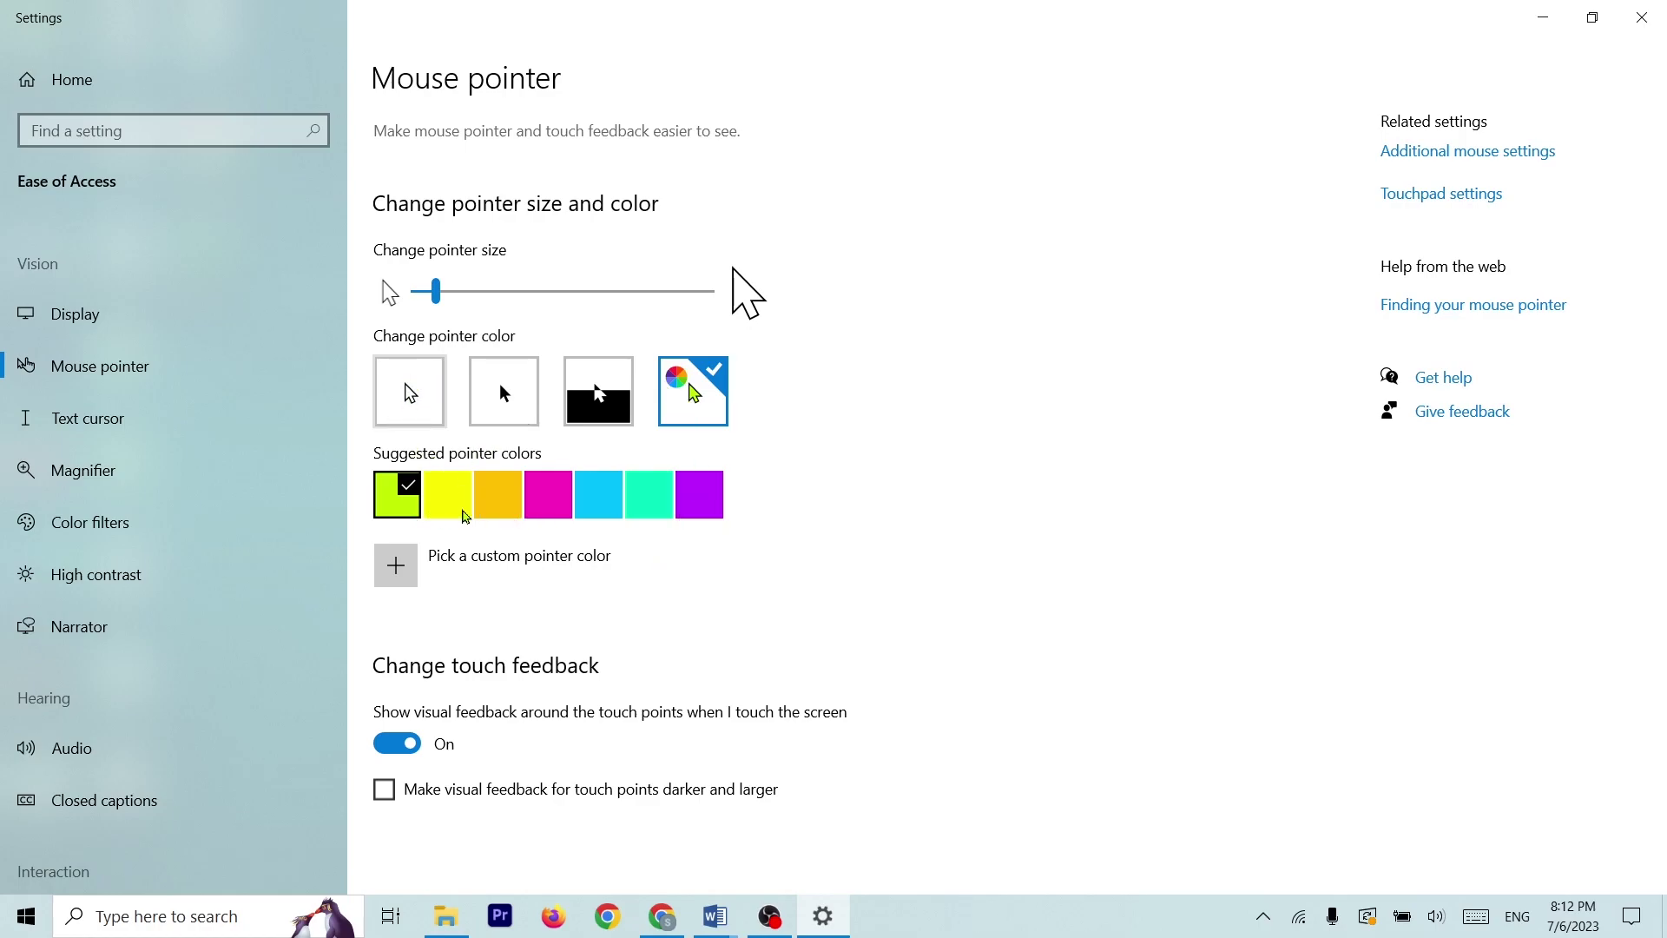
{"action": "left_click", "coordinate": [410, 393]}
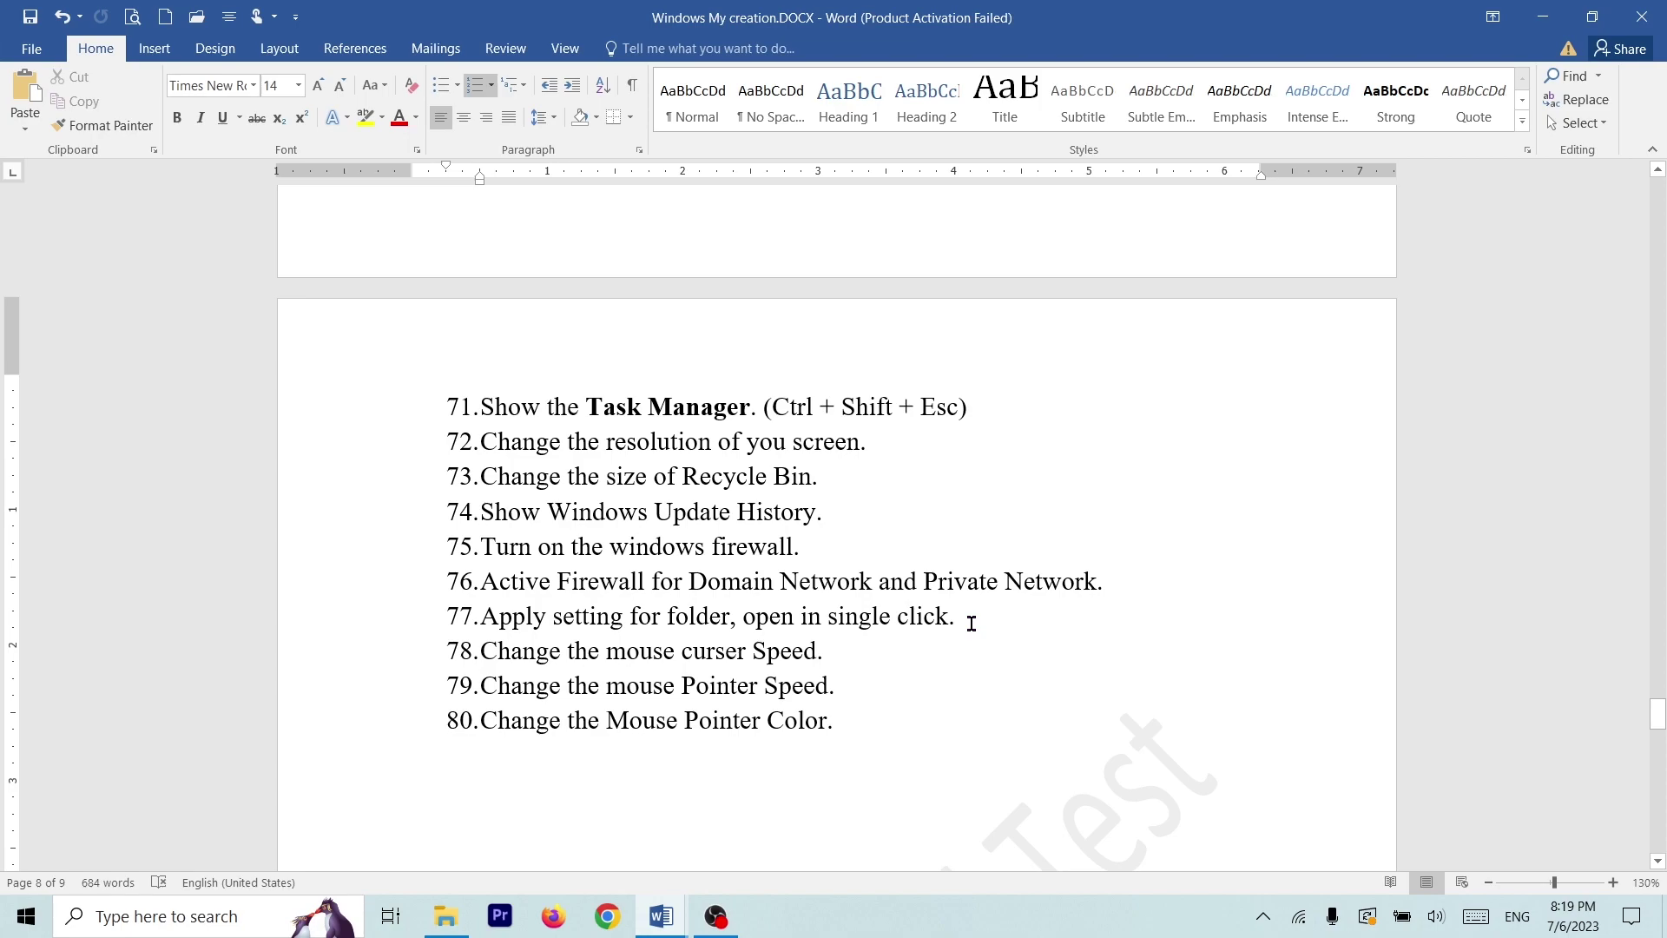
Reread question 77 about opening folders with a single click in Windows My creation.DOCX
{"action": "left_click_drag", "start_coordinate": [971, 624], "coordinate": [463, 628]}
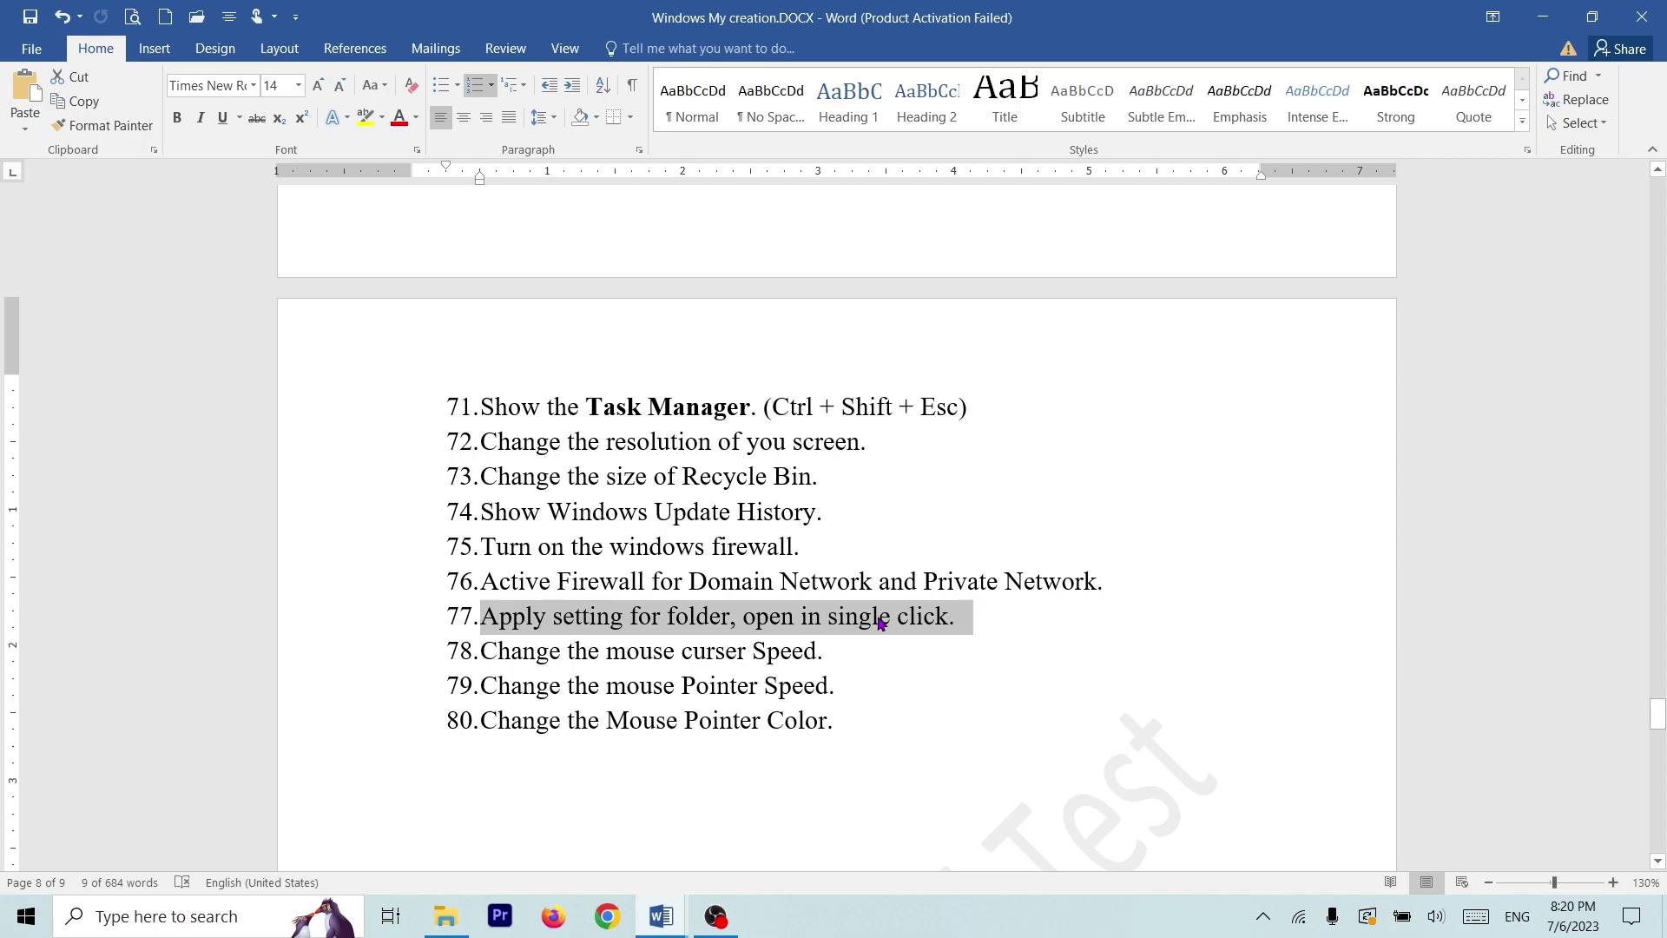
{"action": "mouse_move", "coordinate": [458, 623]}
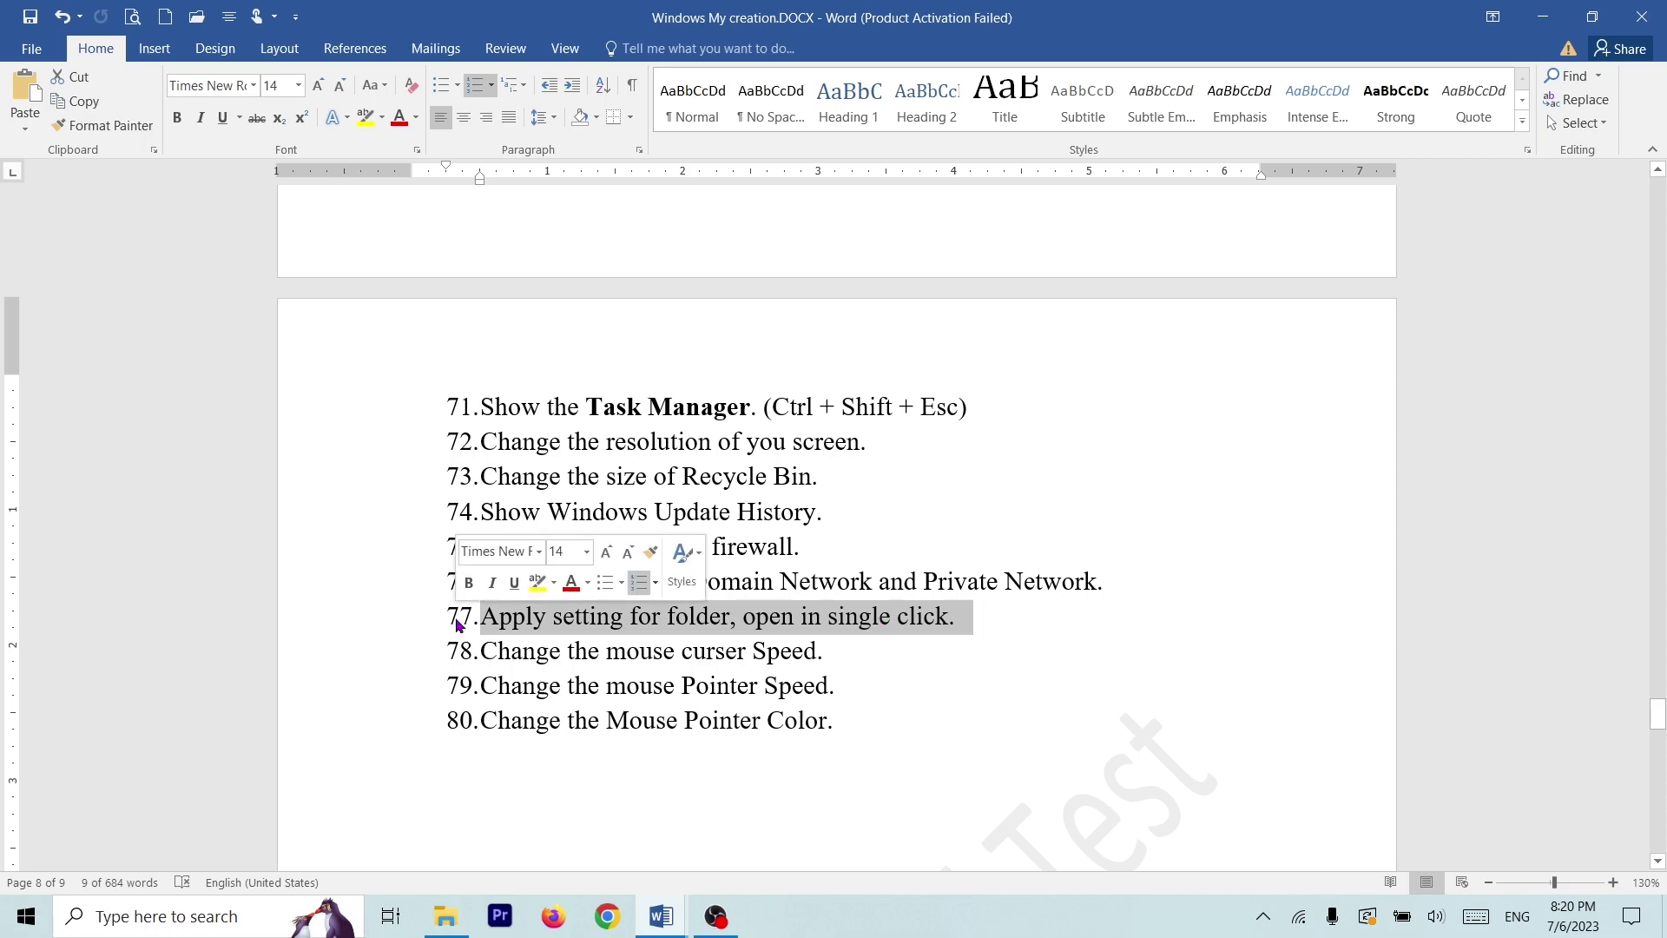
{"action": "key", "text": "Down"}
{"action": "key", "text": "Down"}
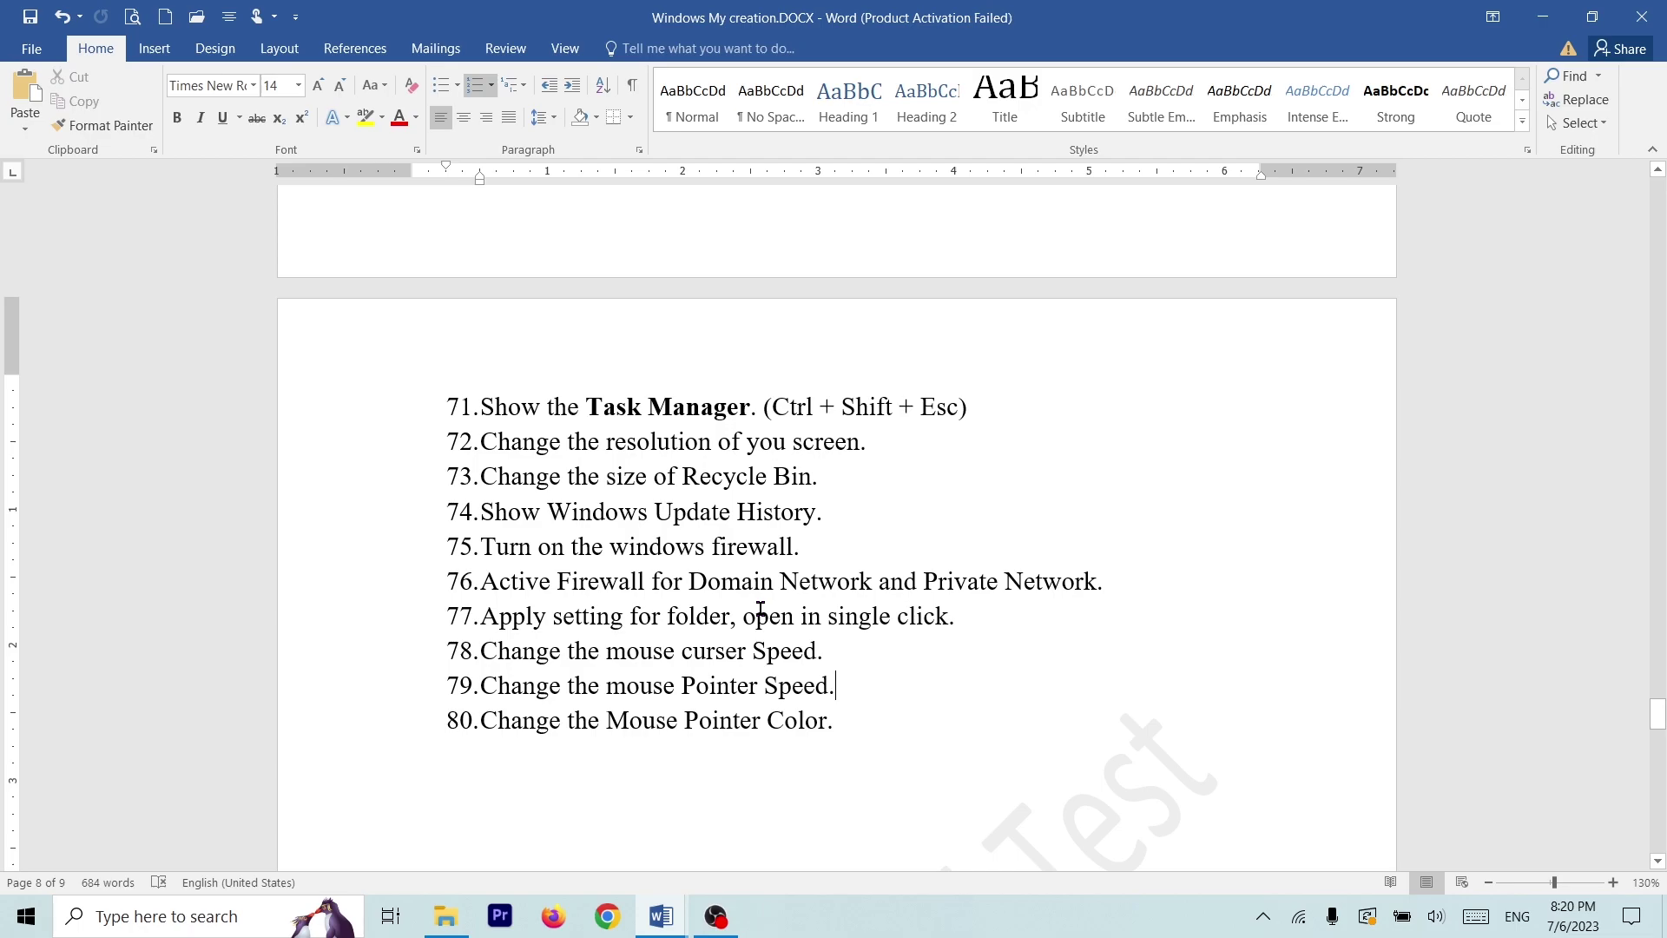
{"action": "left_click", "coordinate": [945, 626]}
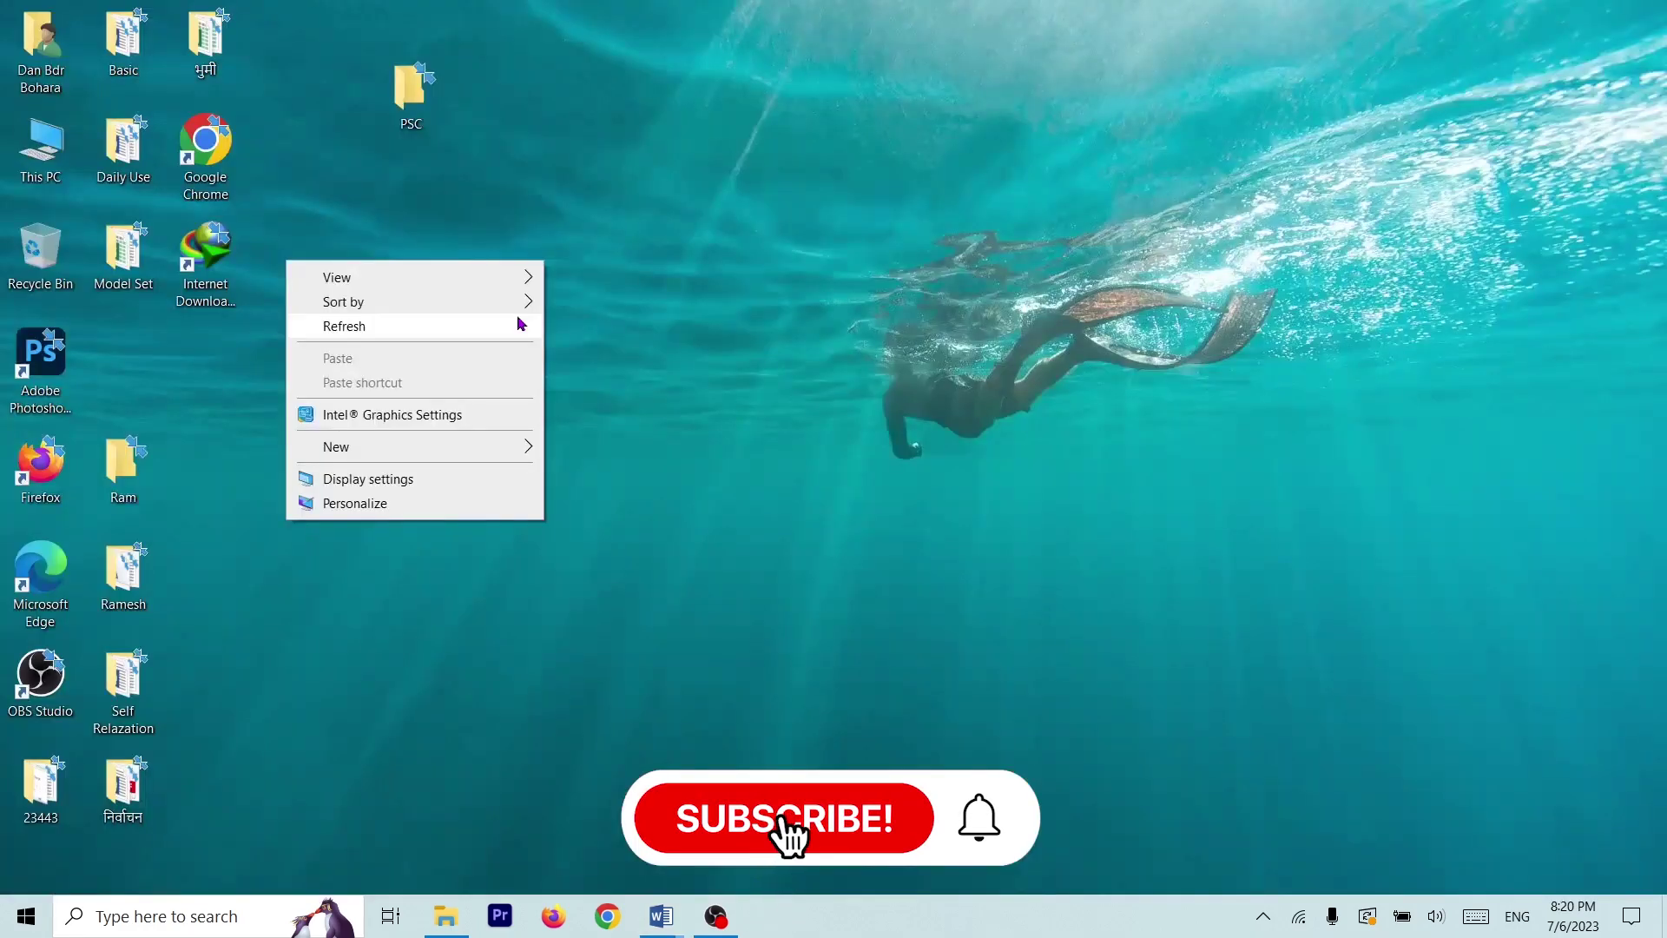
Refresh the desktop and open the folder and search options from This PC in File Explorer
{"action": "left_click", "coordinate": [518, 324]}
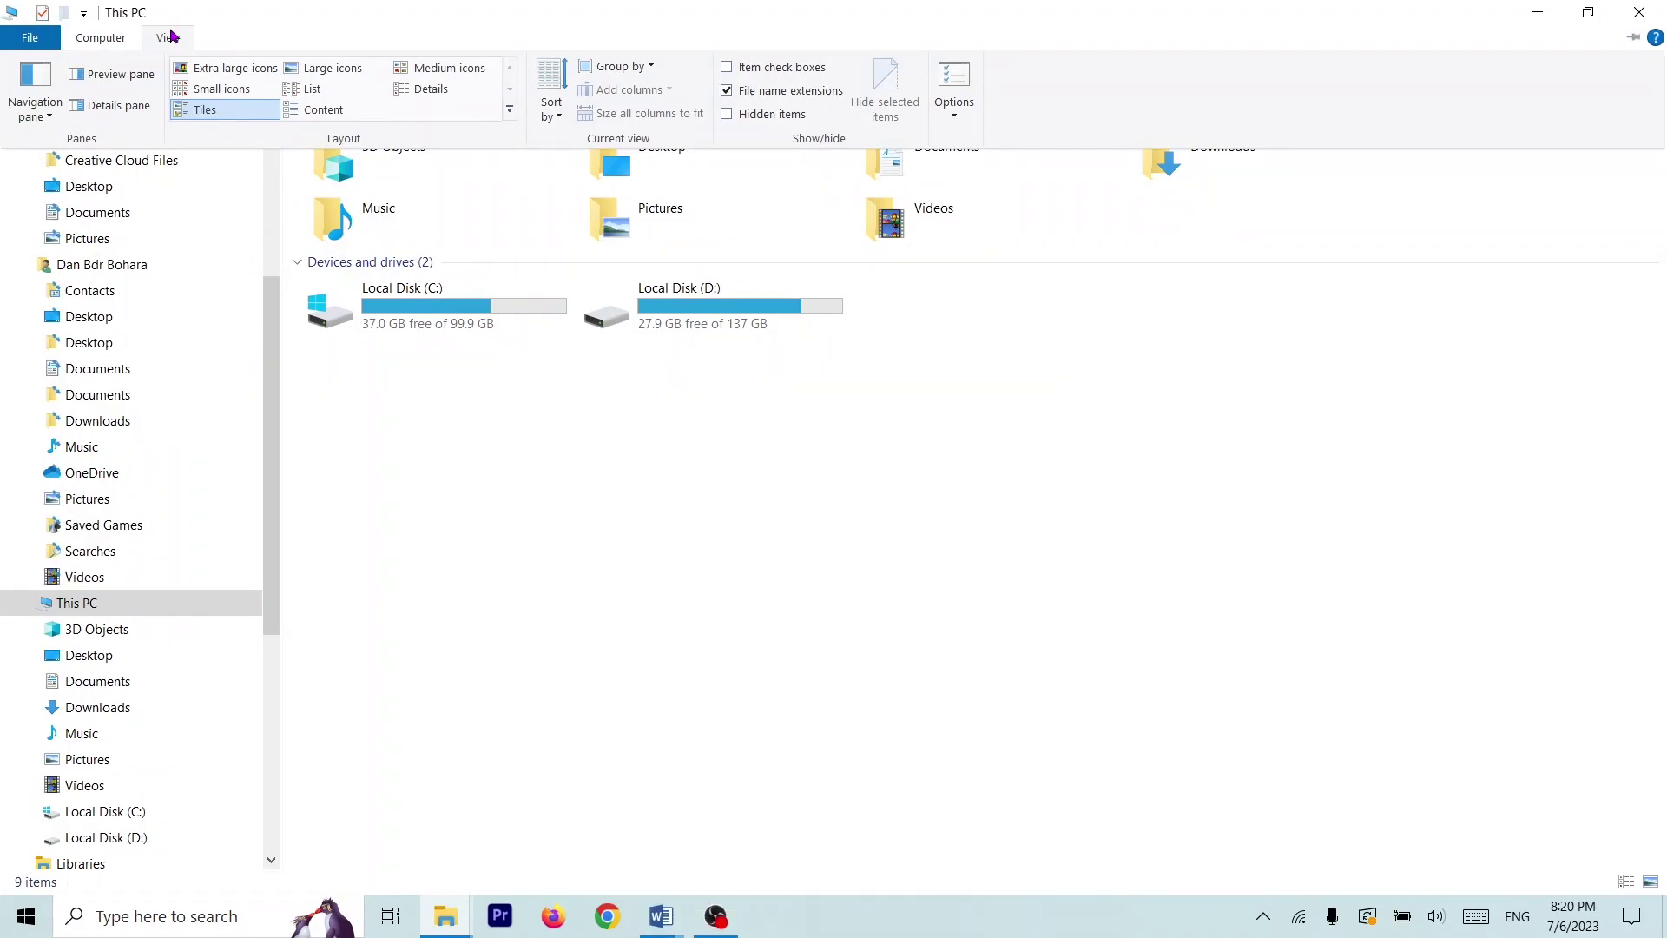
{"action": "left_click", "coordinate": [954, 113]}
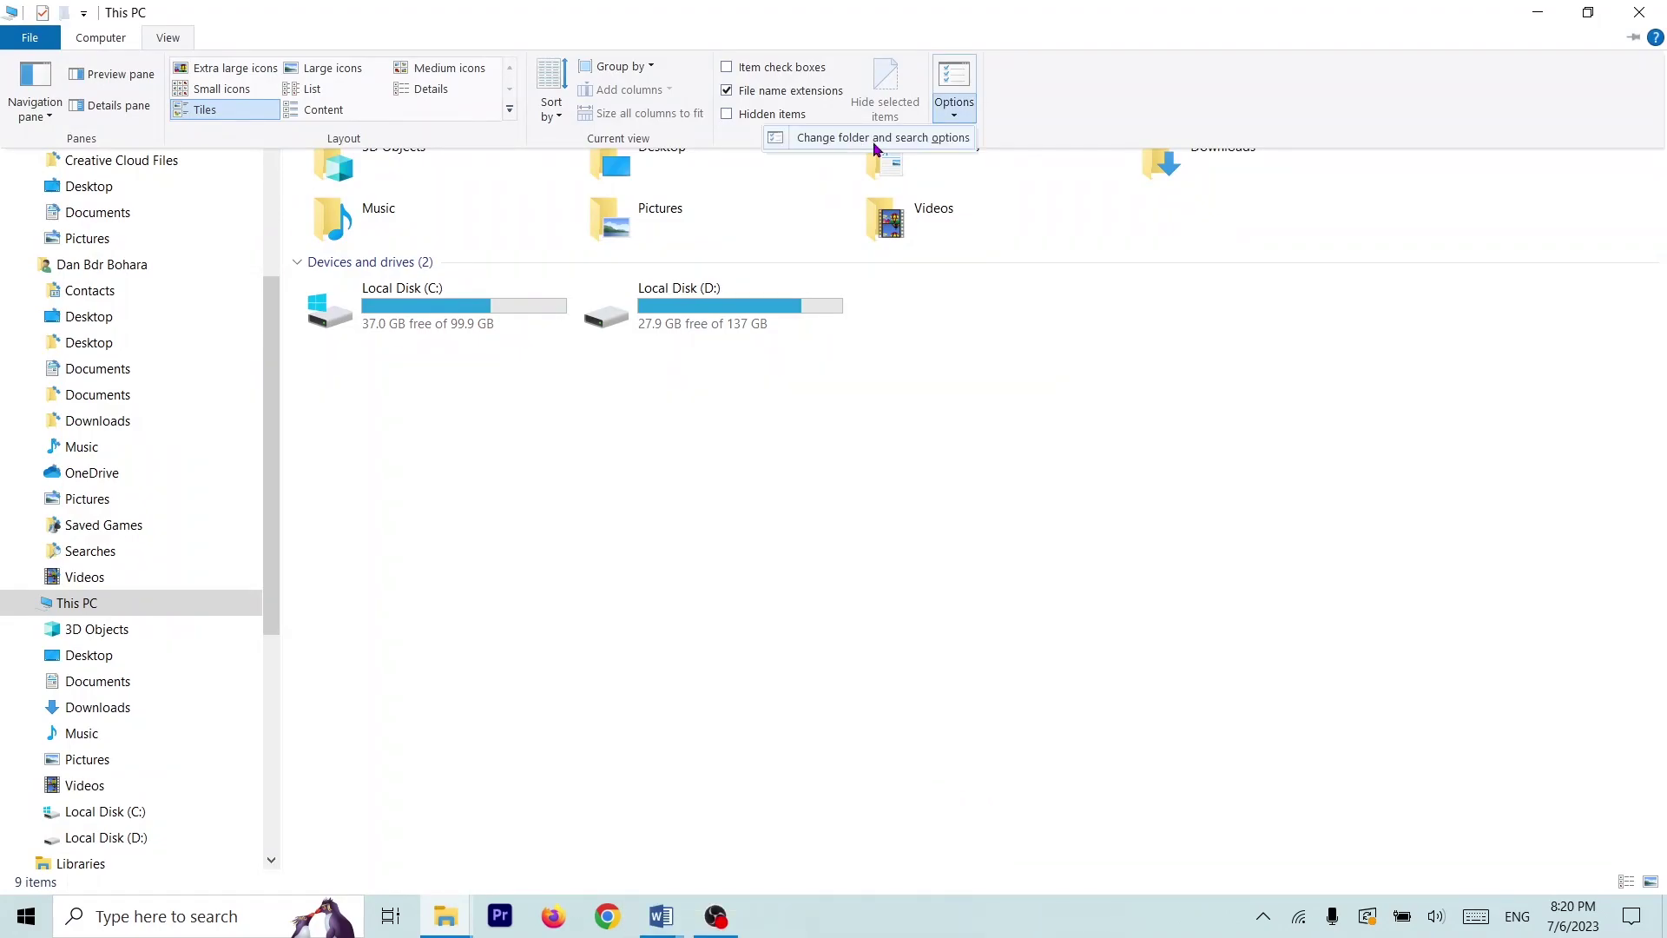
{"action": "left_click", "coordinate": [875, 144]}
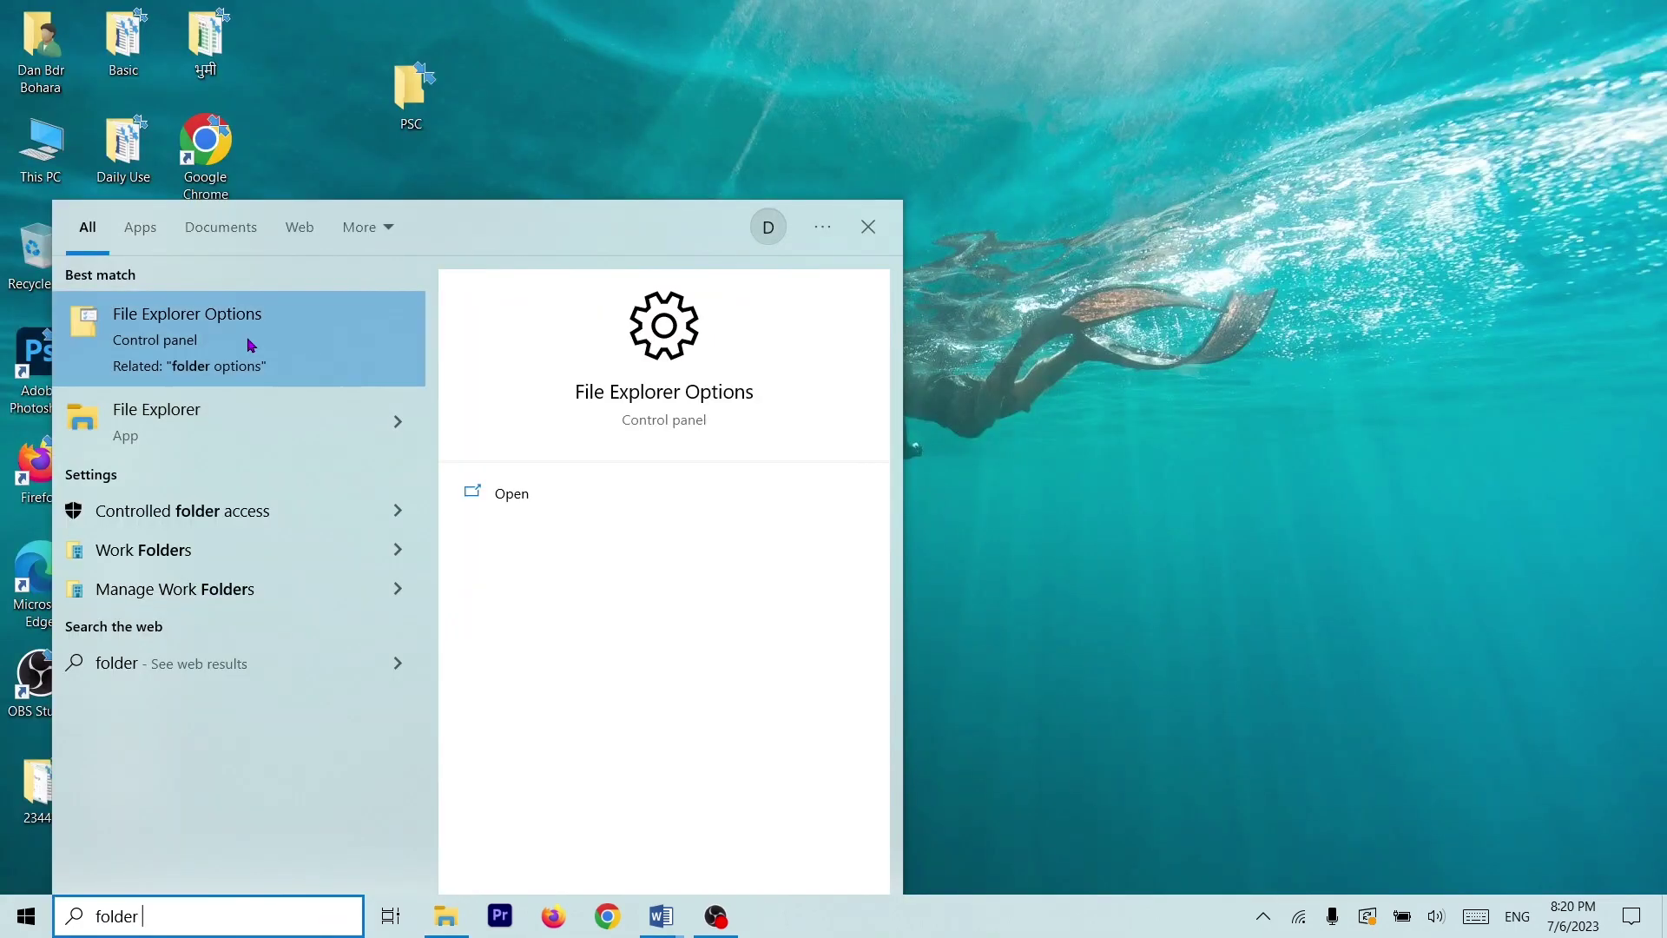
Search for folder options, open File Explorer Options, and apply the setting to open items with a single click
{"action": "type", "text": "op"}
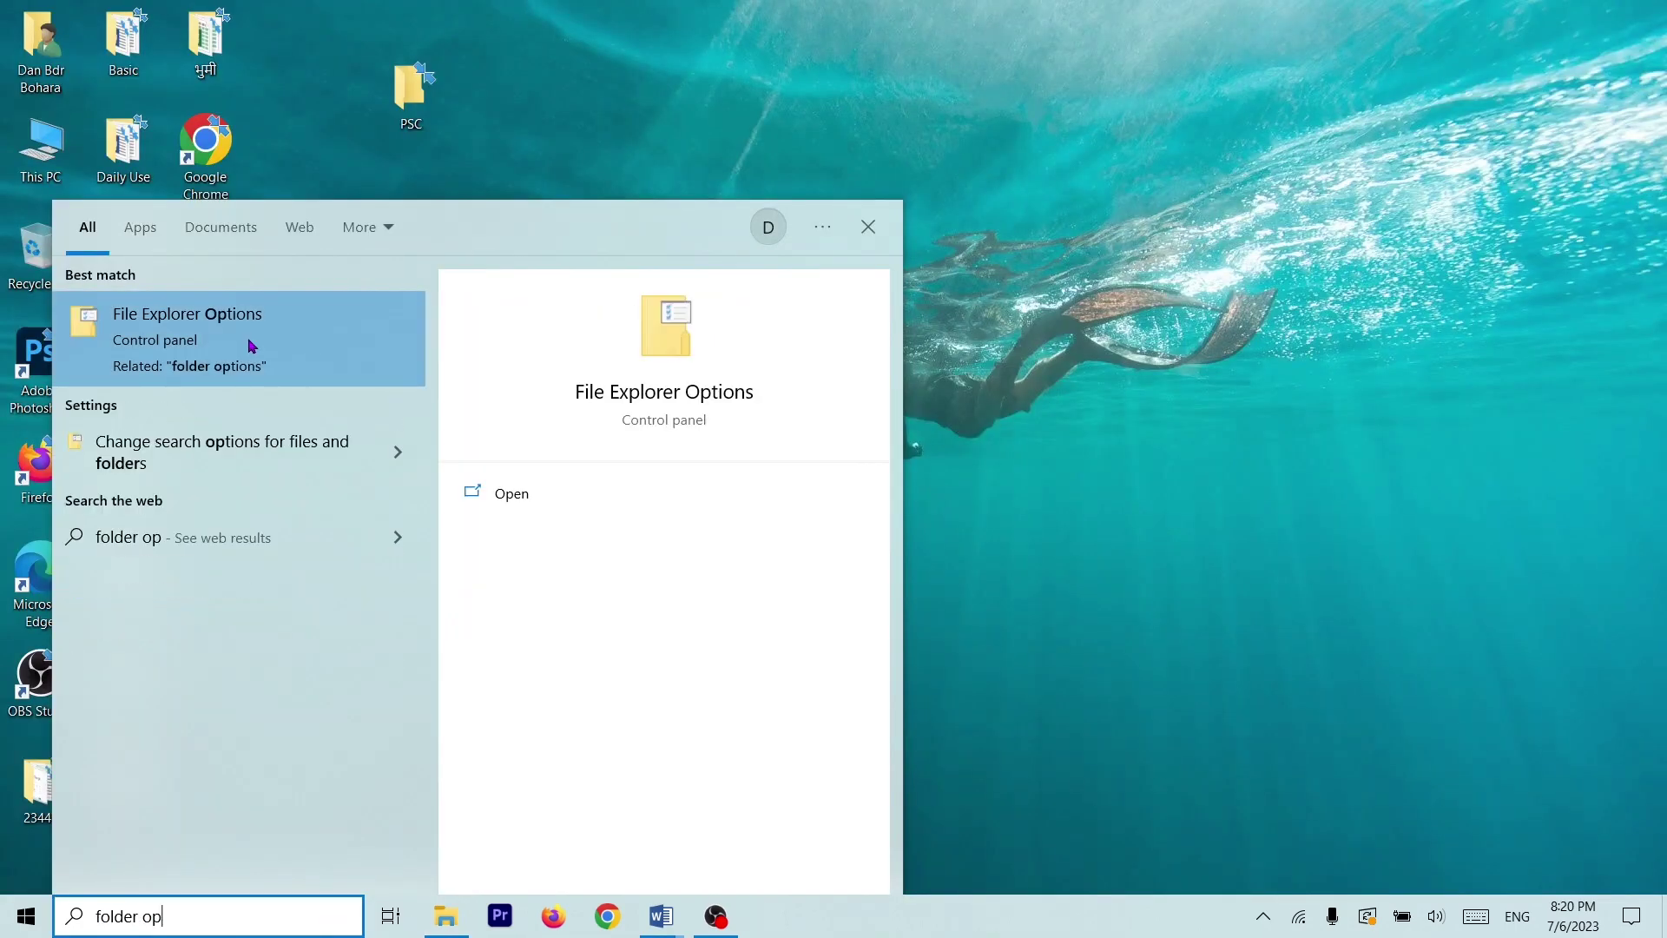
{"action": "left_click", "coordinate": [199, 347]}
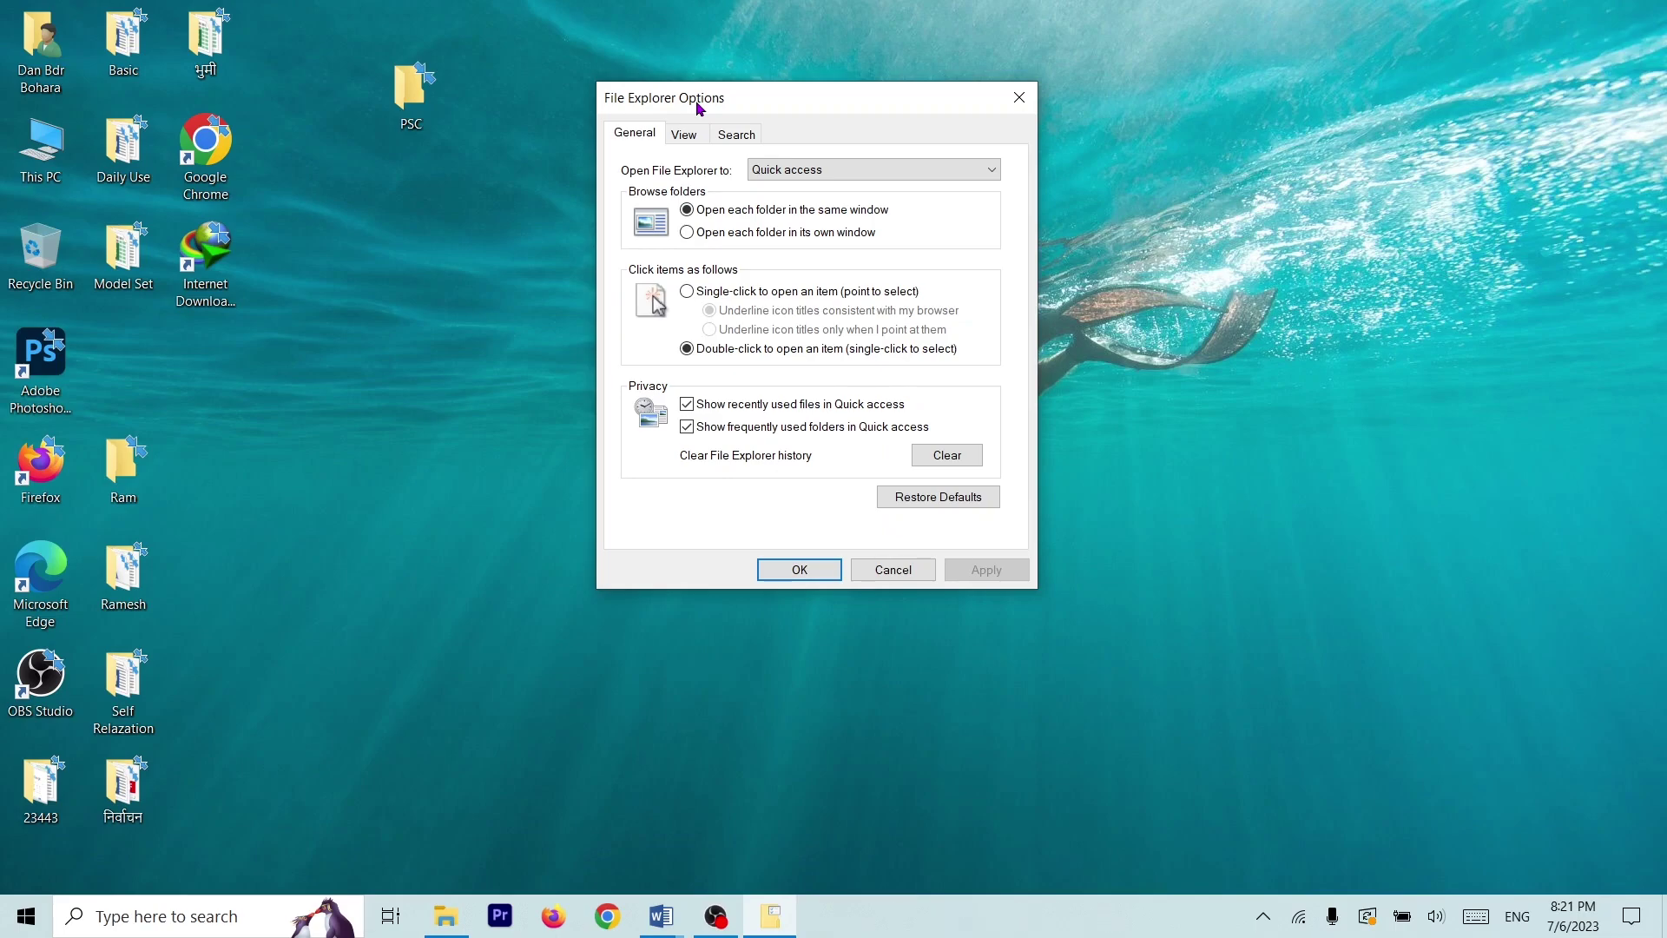
{"action": "left_click", "coordinate": [726, 291]}
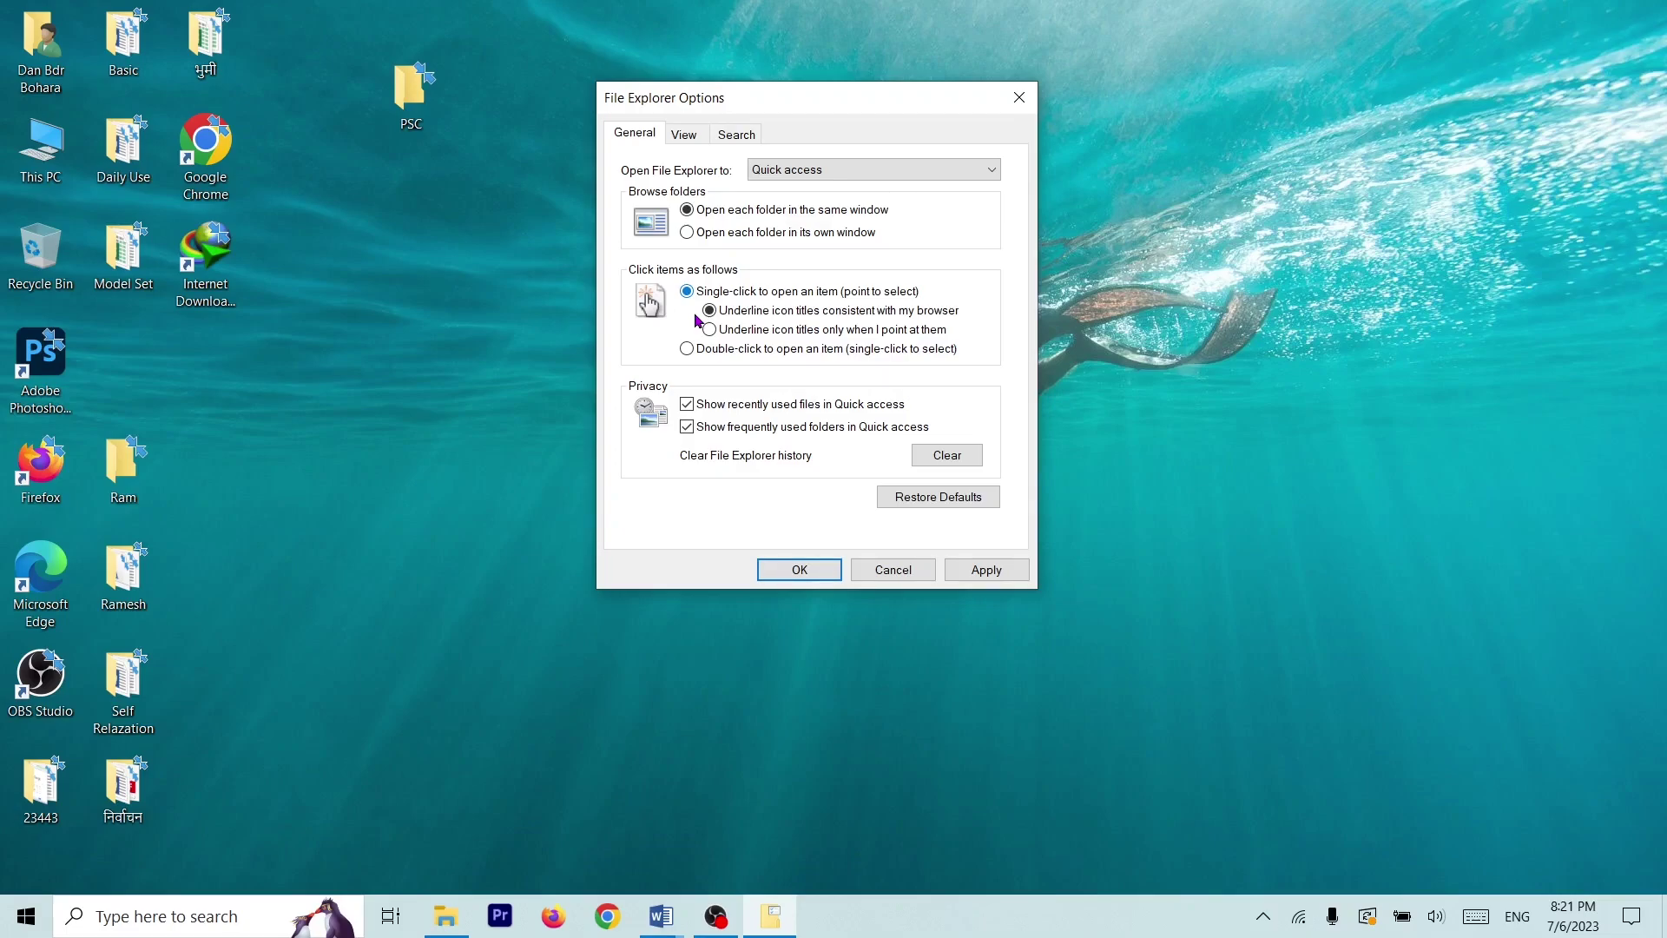
{"action": "key", "text": "Return"}
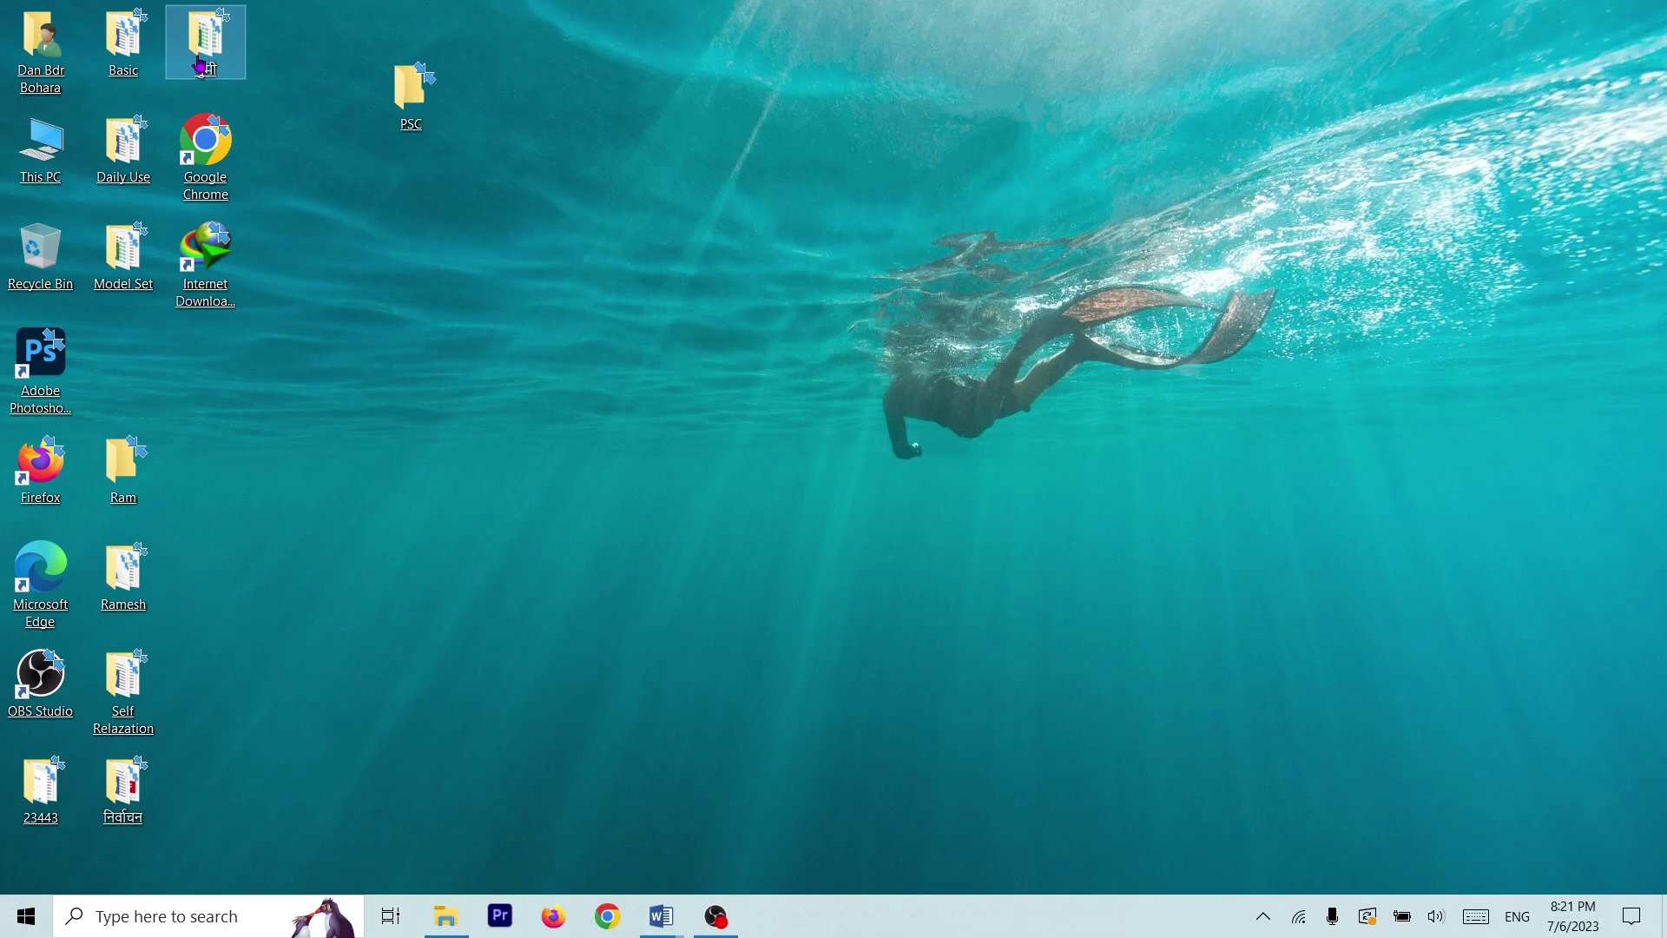
Reopen File Explorer Options and switch the item-opening setting to double-click and back to single-click
{"action": "left_click", "coordinate": [3, 917]}
{"action": "type", "text": "d"}
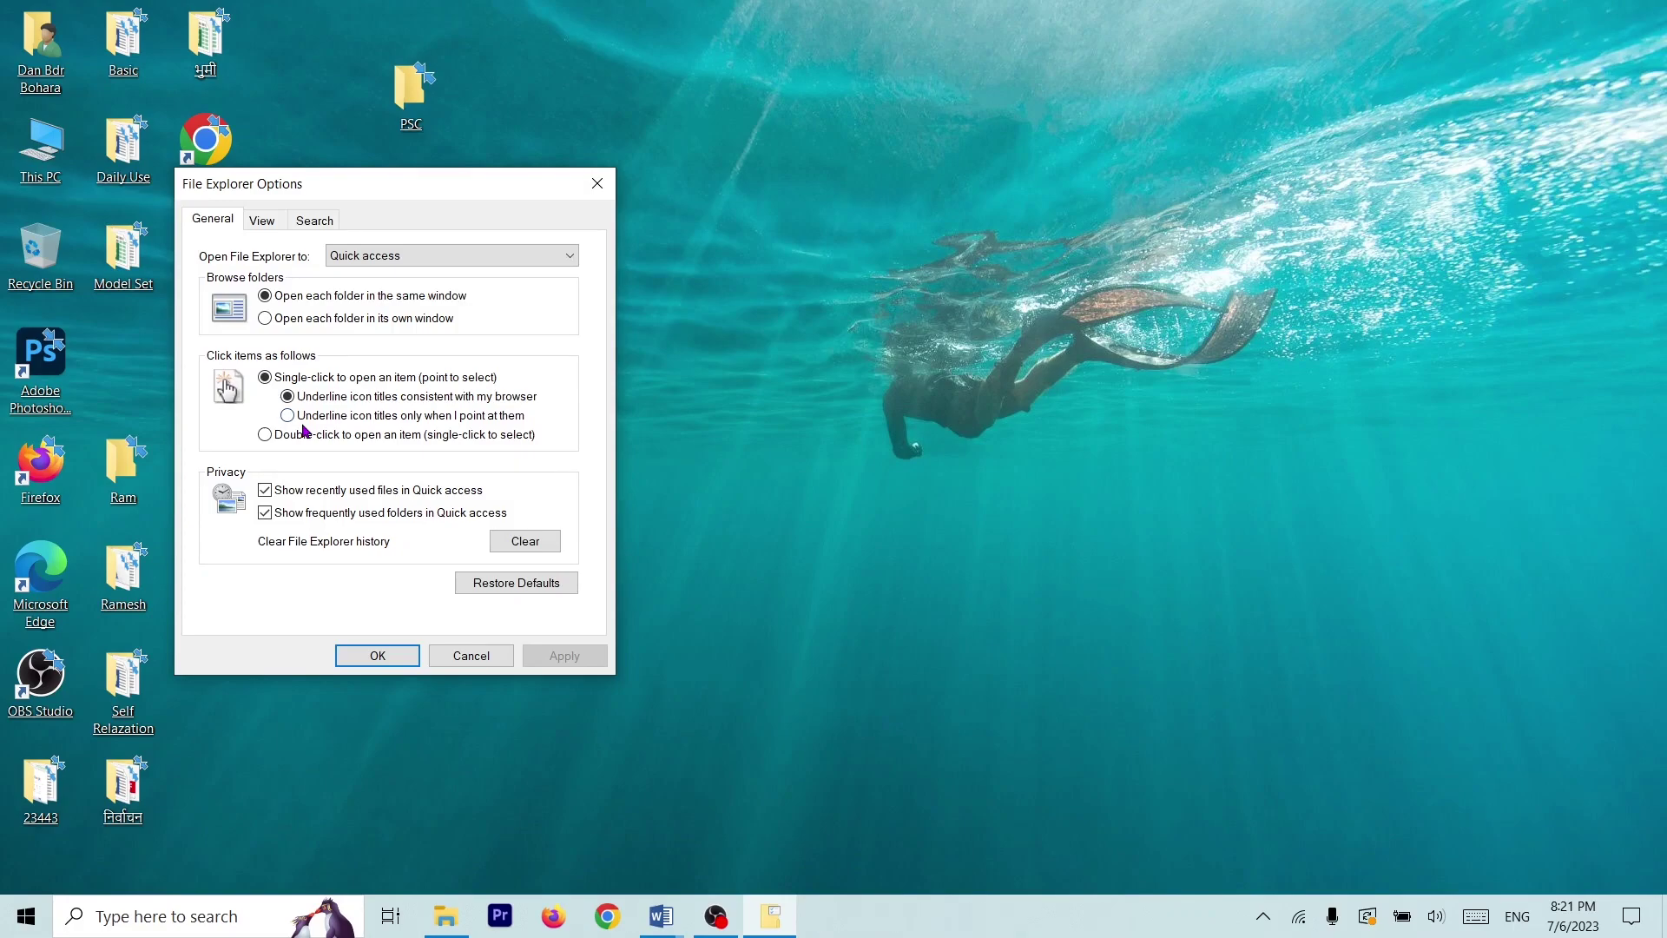
{"action": "left_click", "coordinate": [304, 431]}
{"action": "left_click", "coordinate": [267, 378]}
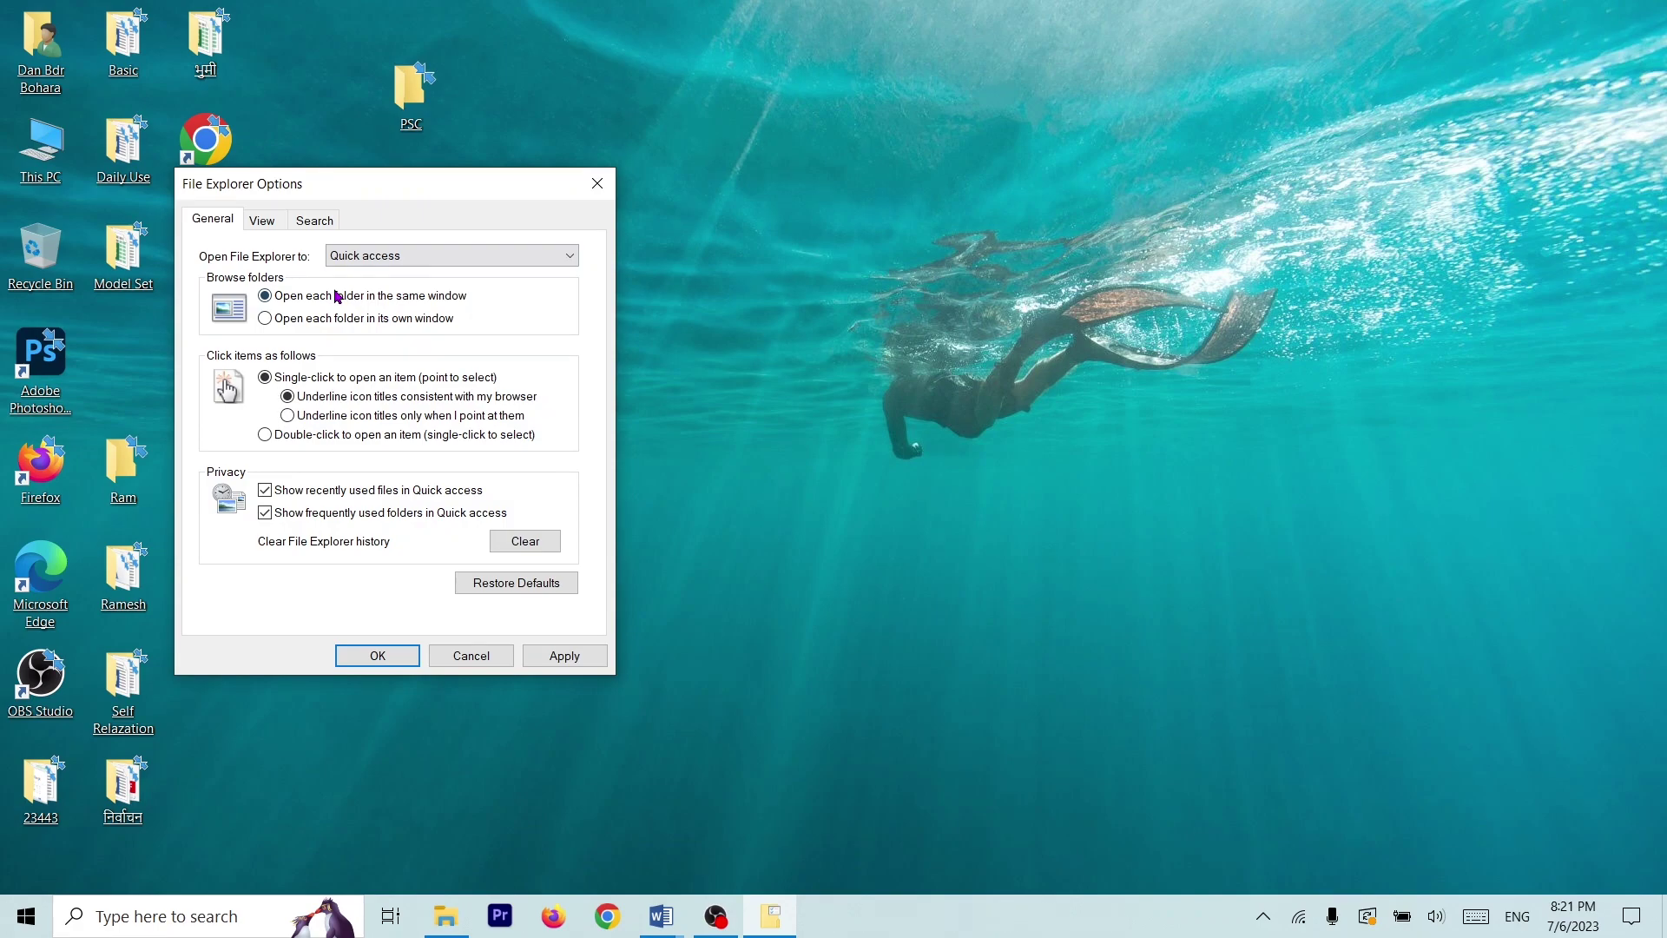
Check the File Explorer Options screenshot in Windows.docx, reread questions 77 to 80 in Windows My creation.DOCX, and return to the desktop
{"action": "mouse_move", "coordinate": [674, 918]}
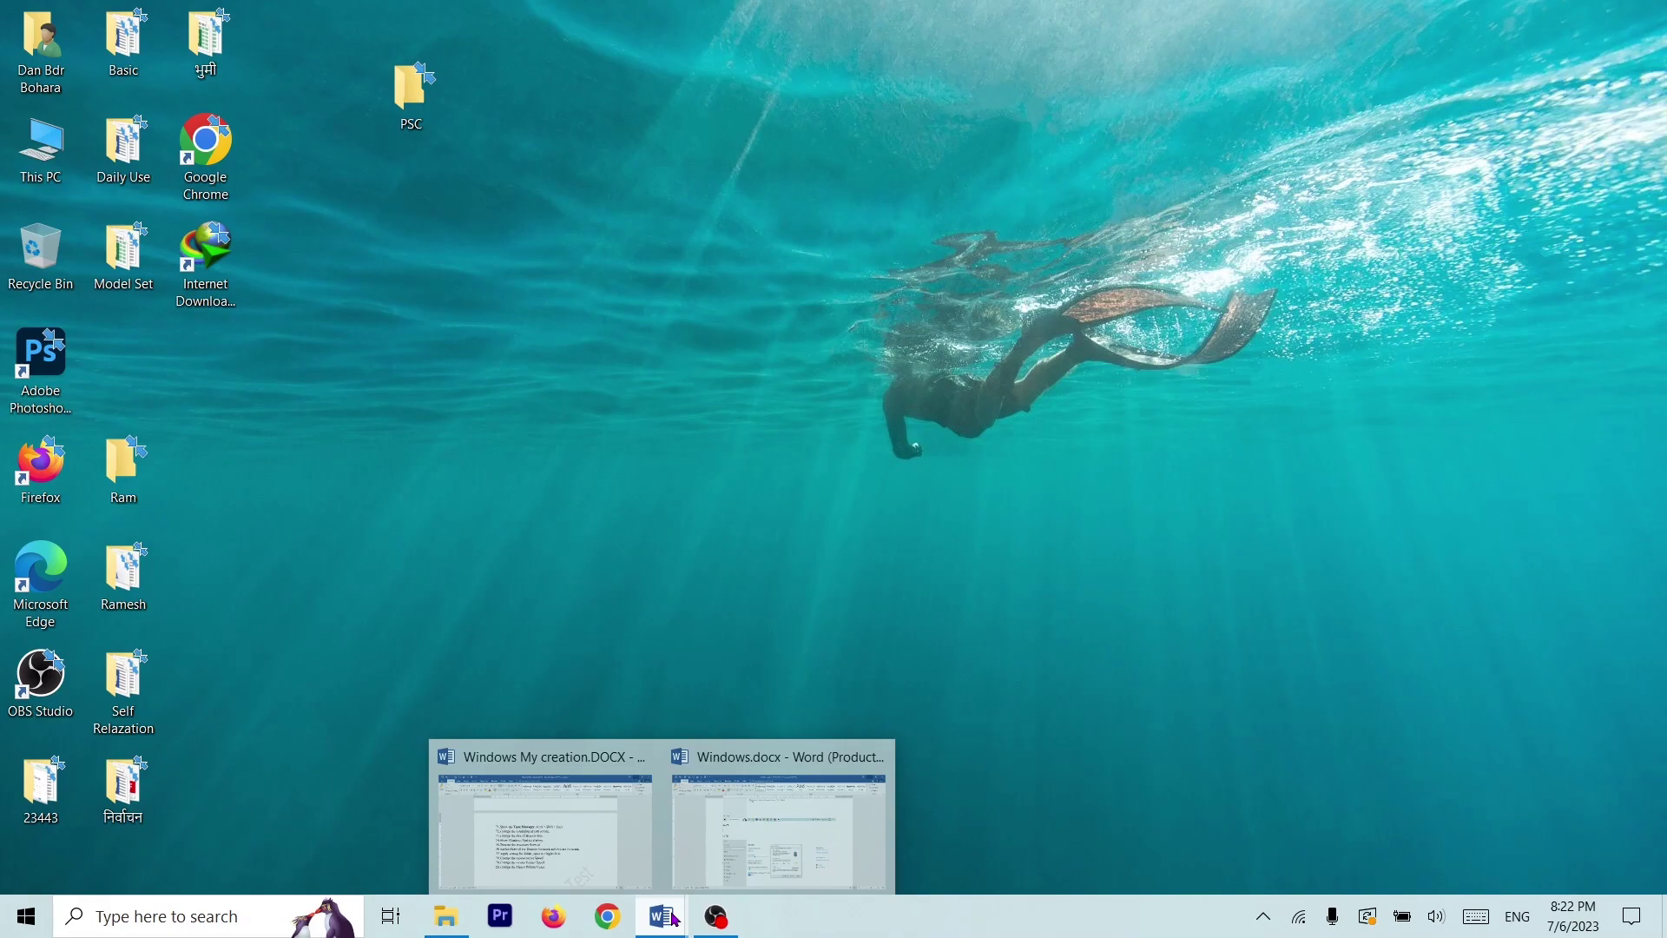
{"action": "left_click", "coordinate": [779, 829]}
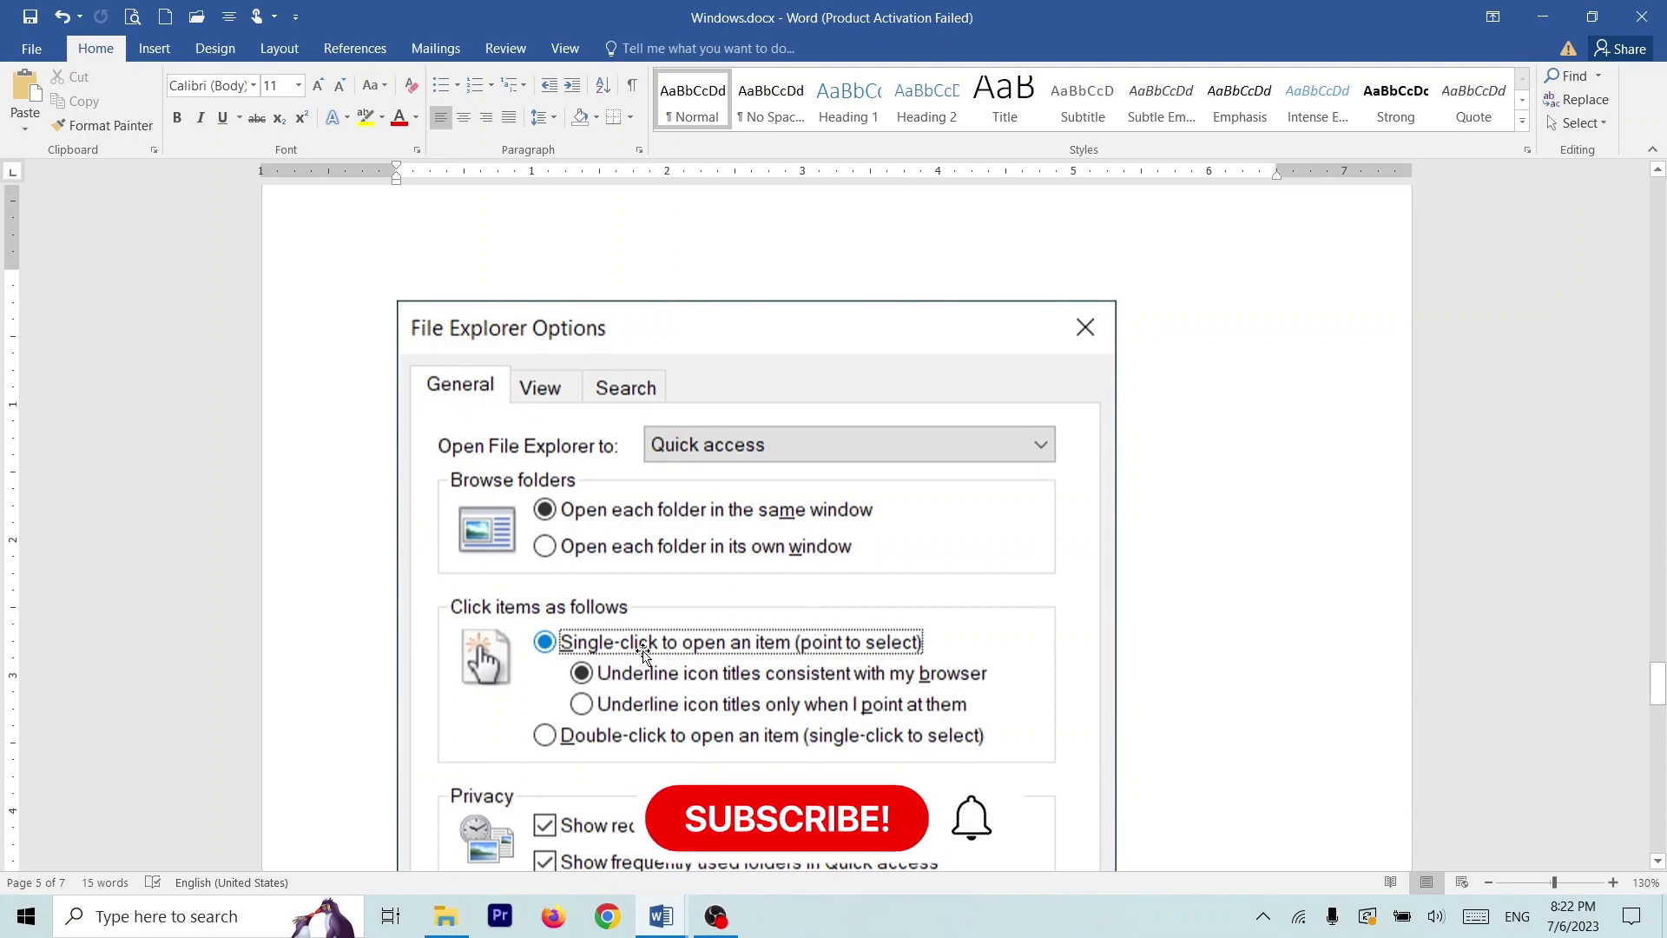
{"action": "left_click", "coordinate": [661, 916]}
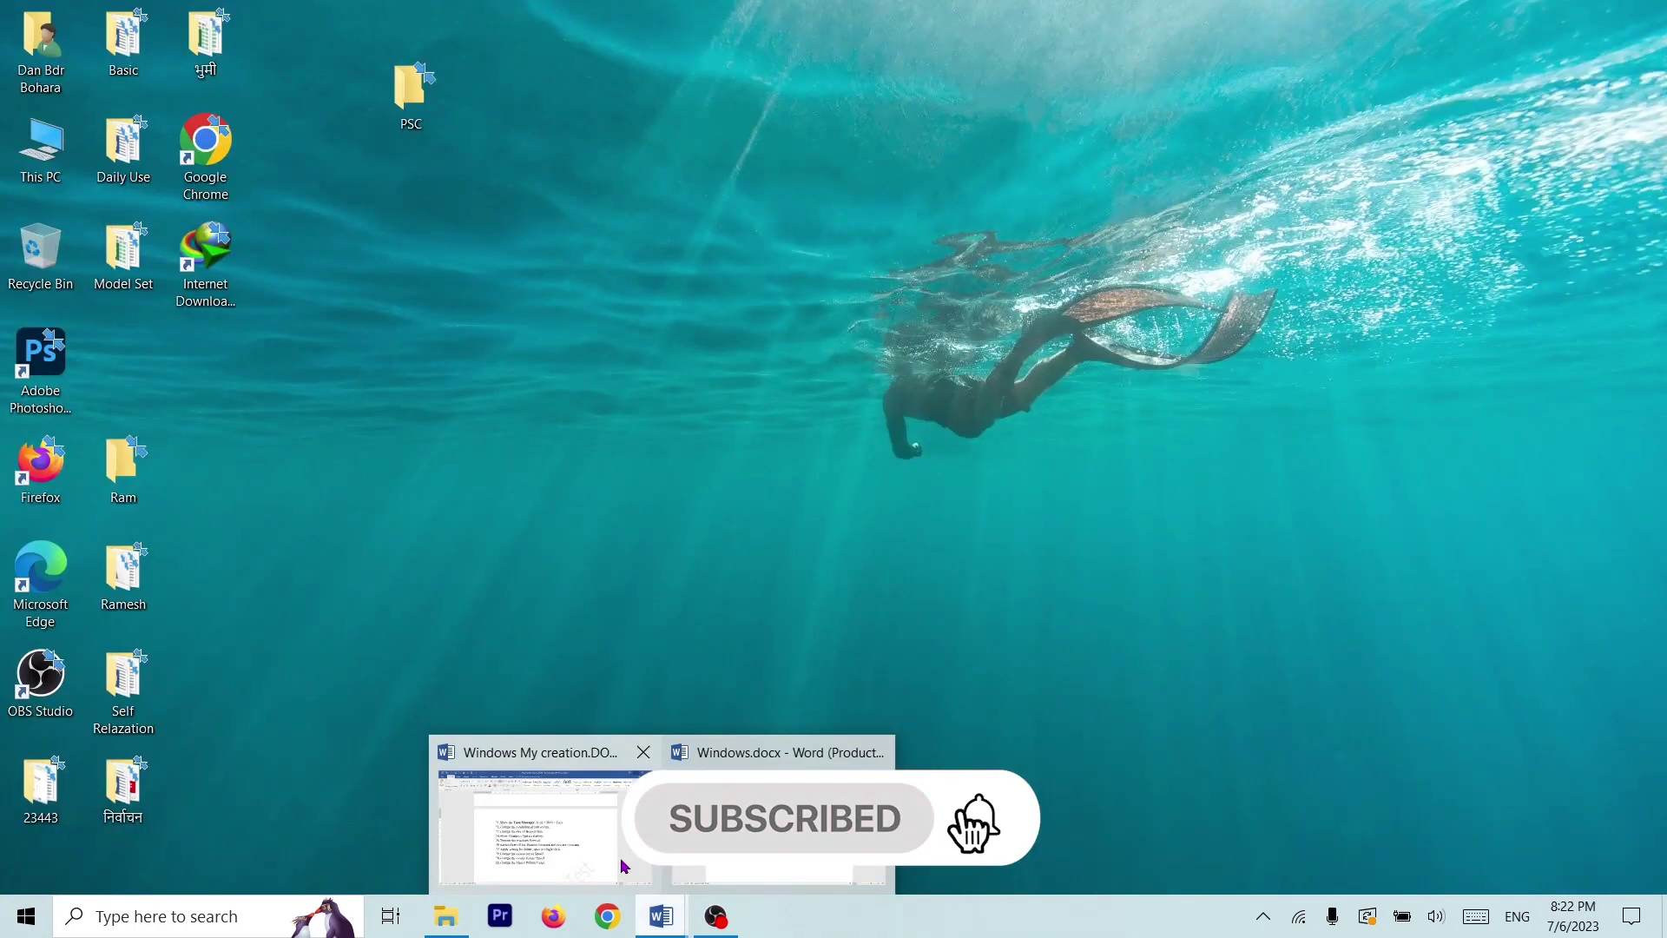
{"action": "left_click", "coordinate": [621, 864]}
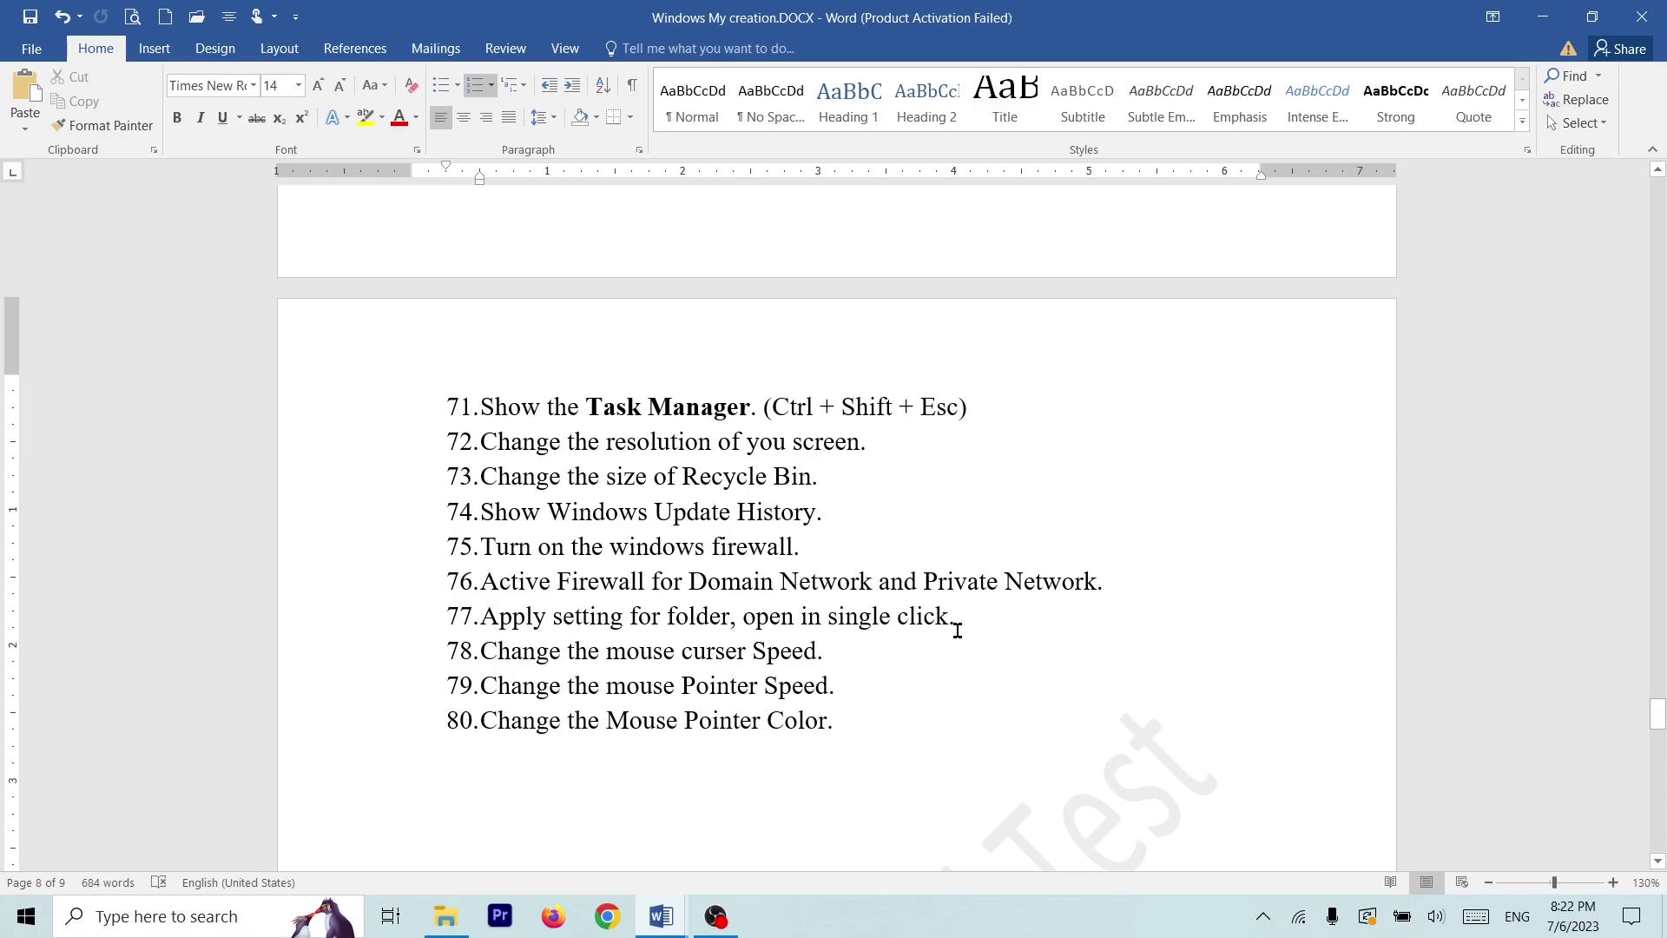
{"action": "triple_click", "coordinate": [956, 631]}
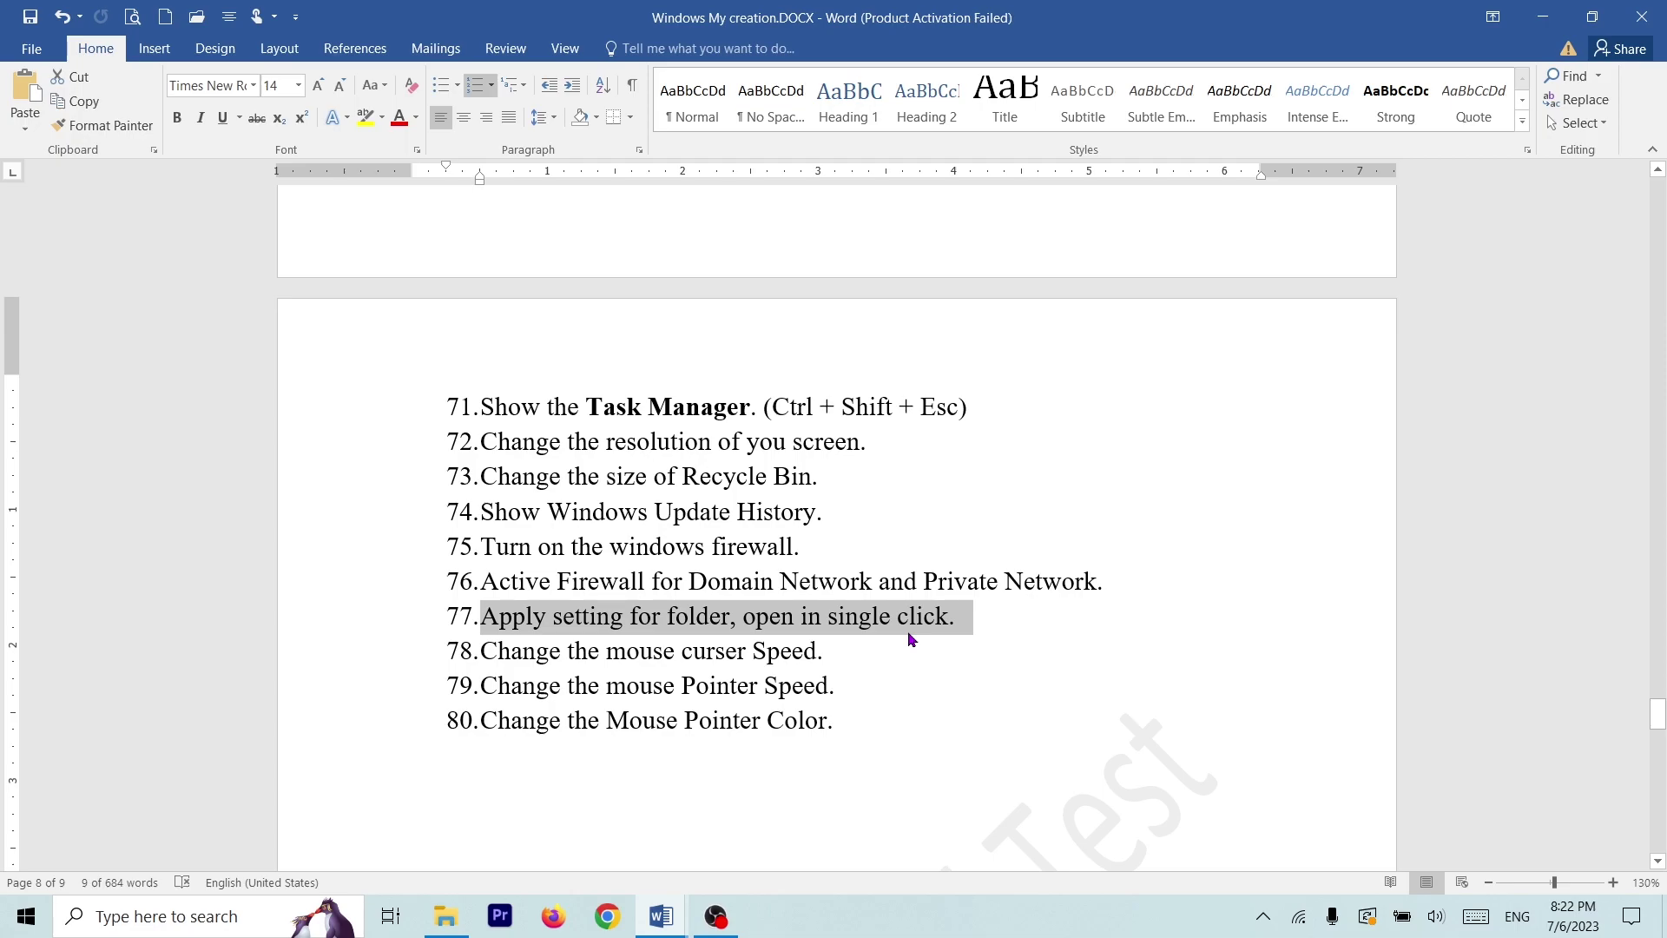
{"action": "left_click", "coordinate": [879, 737]}
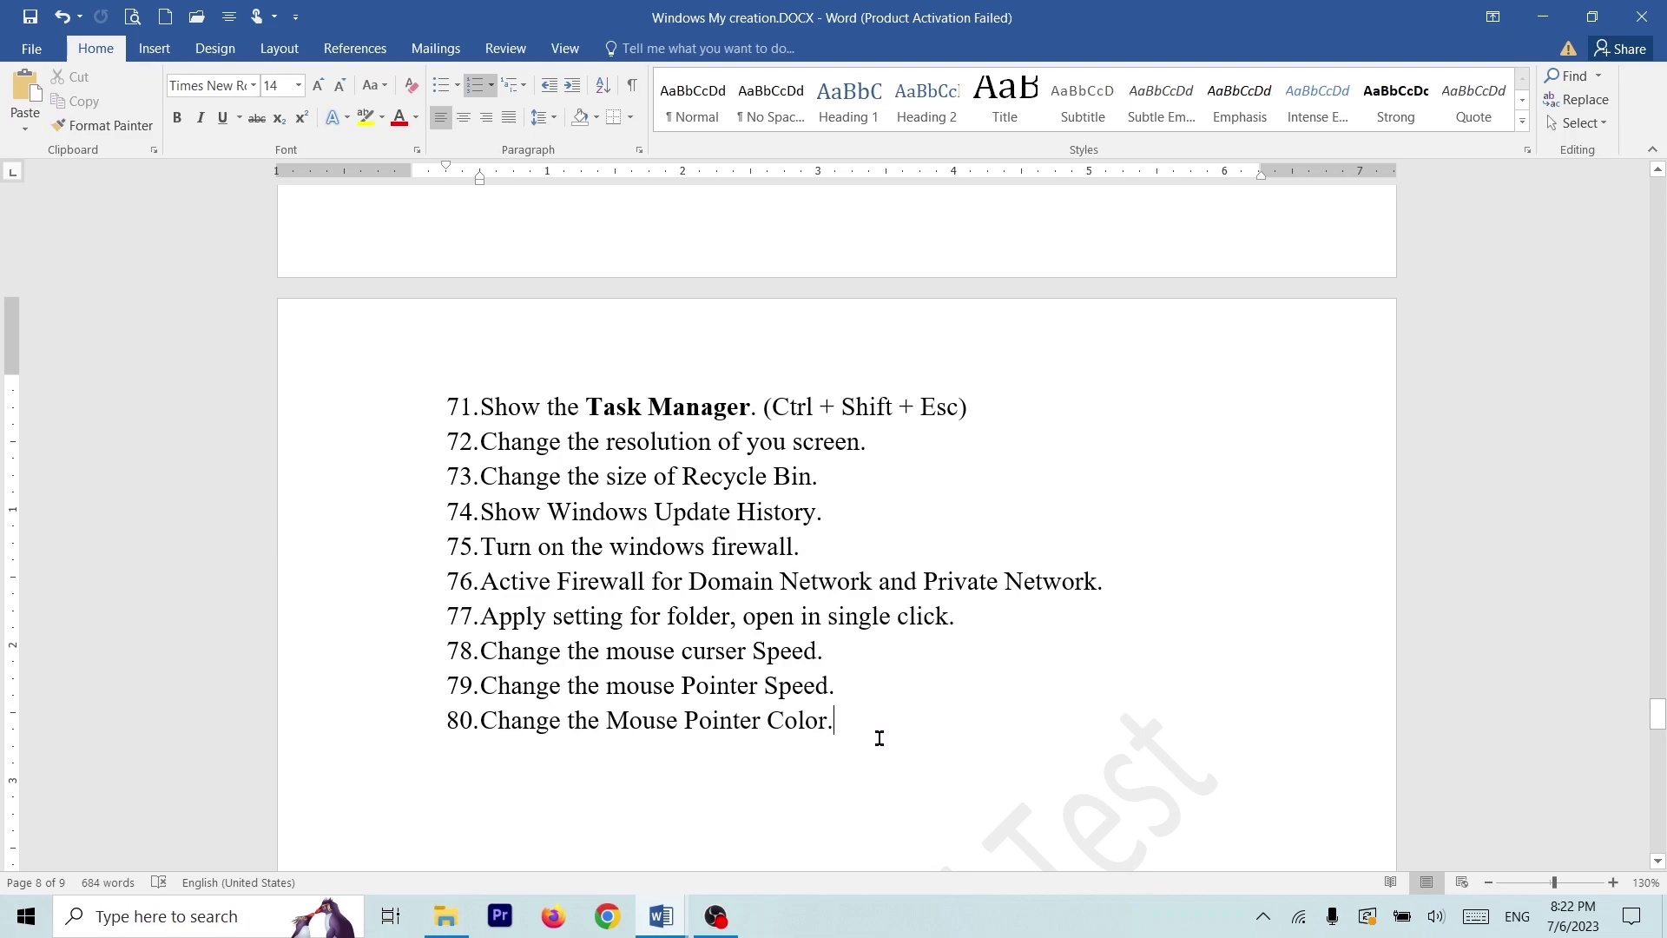
{"action": "scroll", "coordinate": [868, 725], "scroll_direction": "up", "scroll_amount": 1}
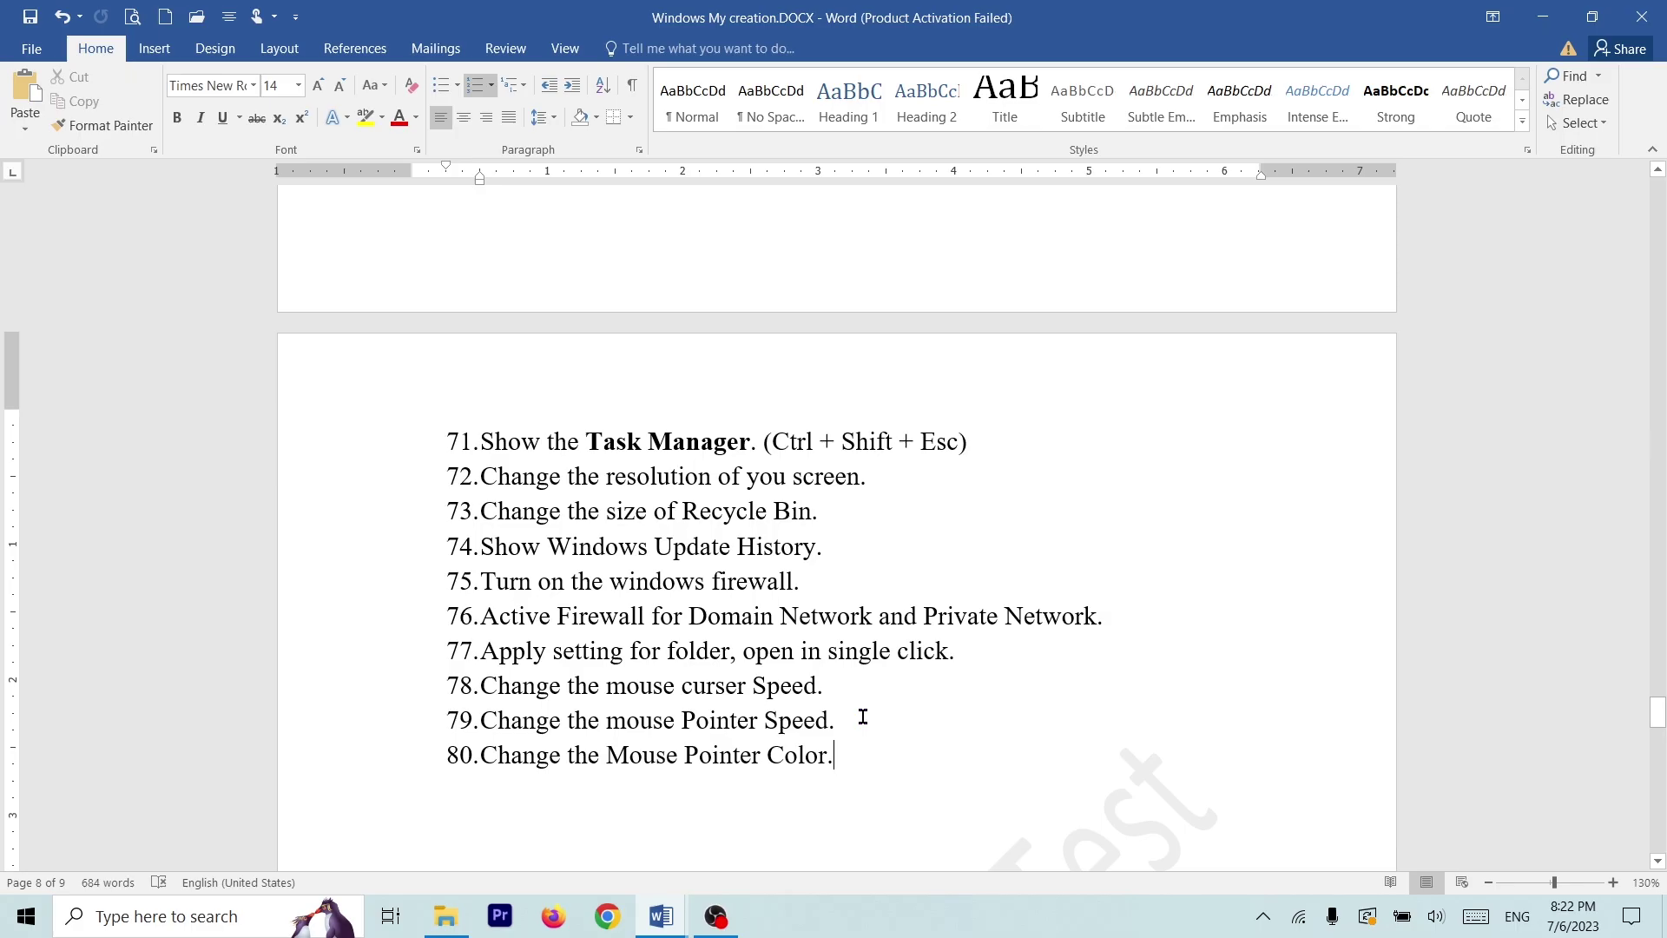
{"action": "key", "text": "super+d"}
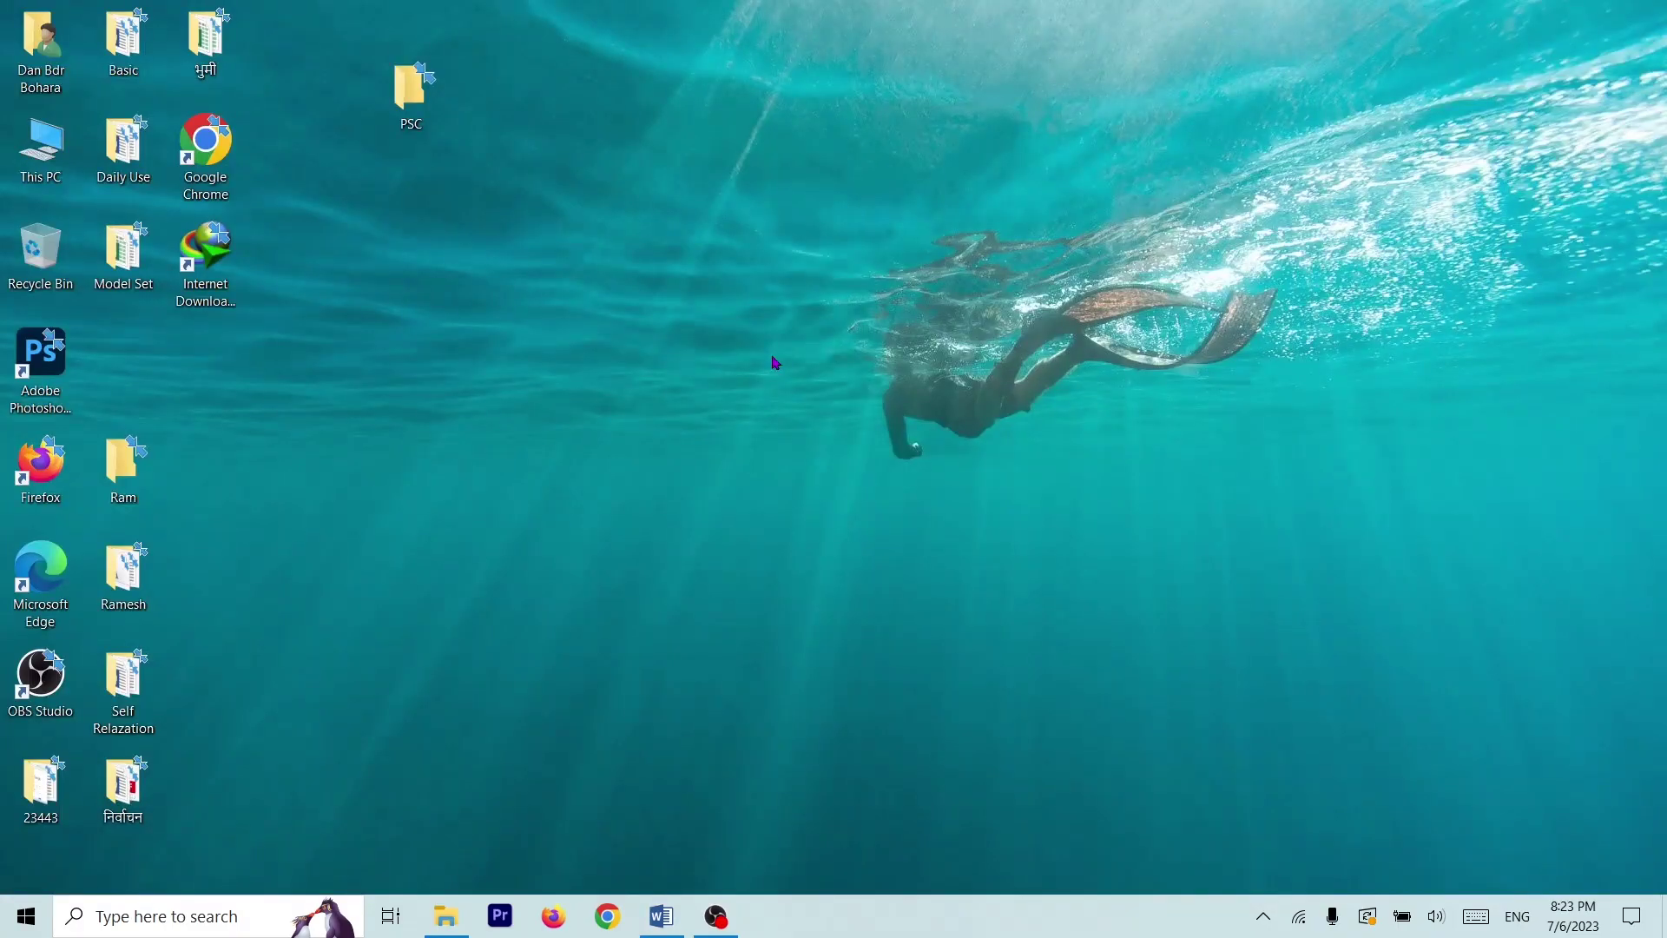